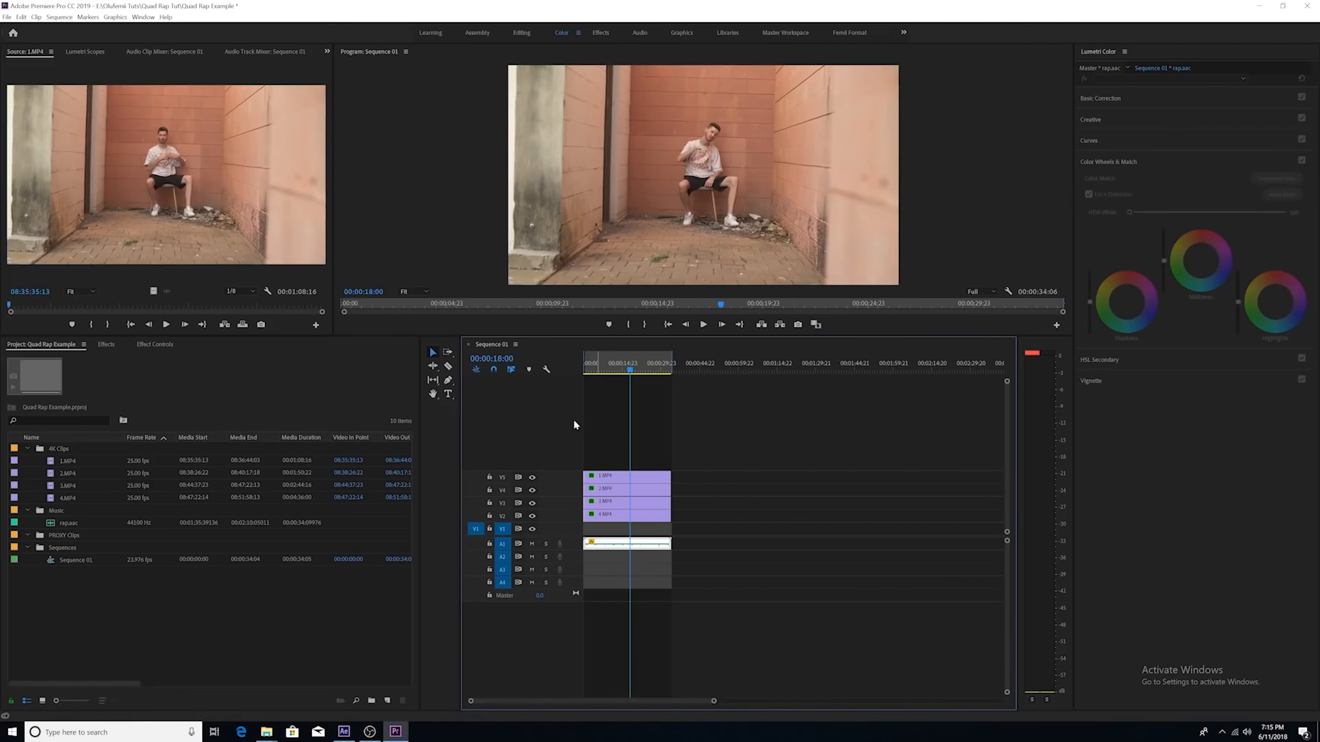
Step: Export the whole sequence with clip 1 on top as a 320 x 180 H.264 video named Proxy 1.mp4
{"action": "left_click", "coordinate": [609, 479]}
{"action": "left_click", "coordinate": [613, 490]}
{"action": "left_click", "coordinate": [619, 504]}
{"action": "left_click", "coordinate": [621, 518]}
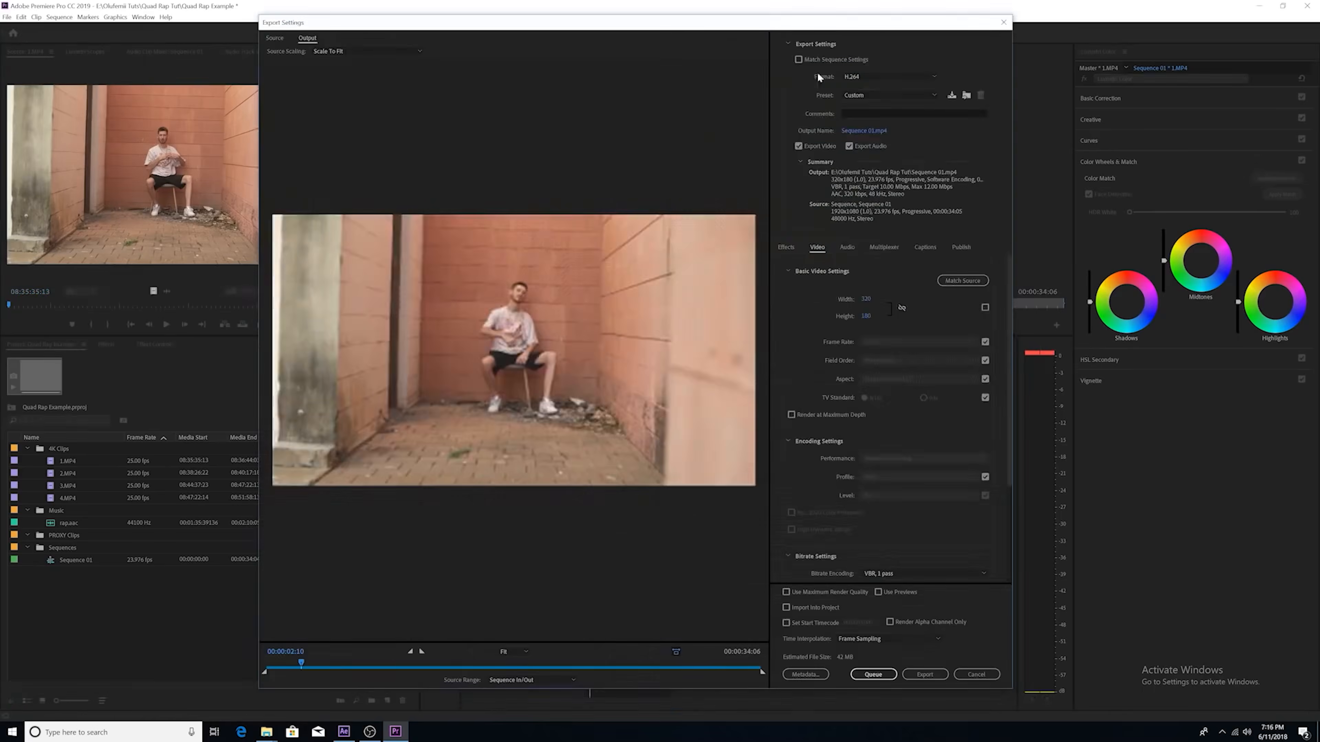
{"action": "left_click", "coordinate": [857, 130]}
{"action": "left_click", "coordinate": [958, 542]}
{"action": "left_click_drag", "start_coordinate": [305, 666], "coordinate": [373, 658]}
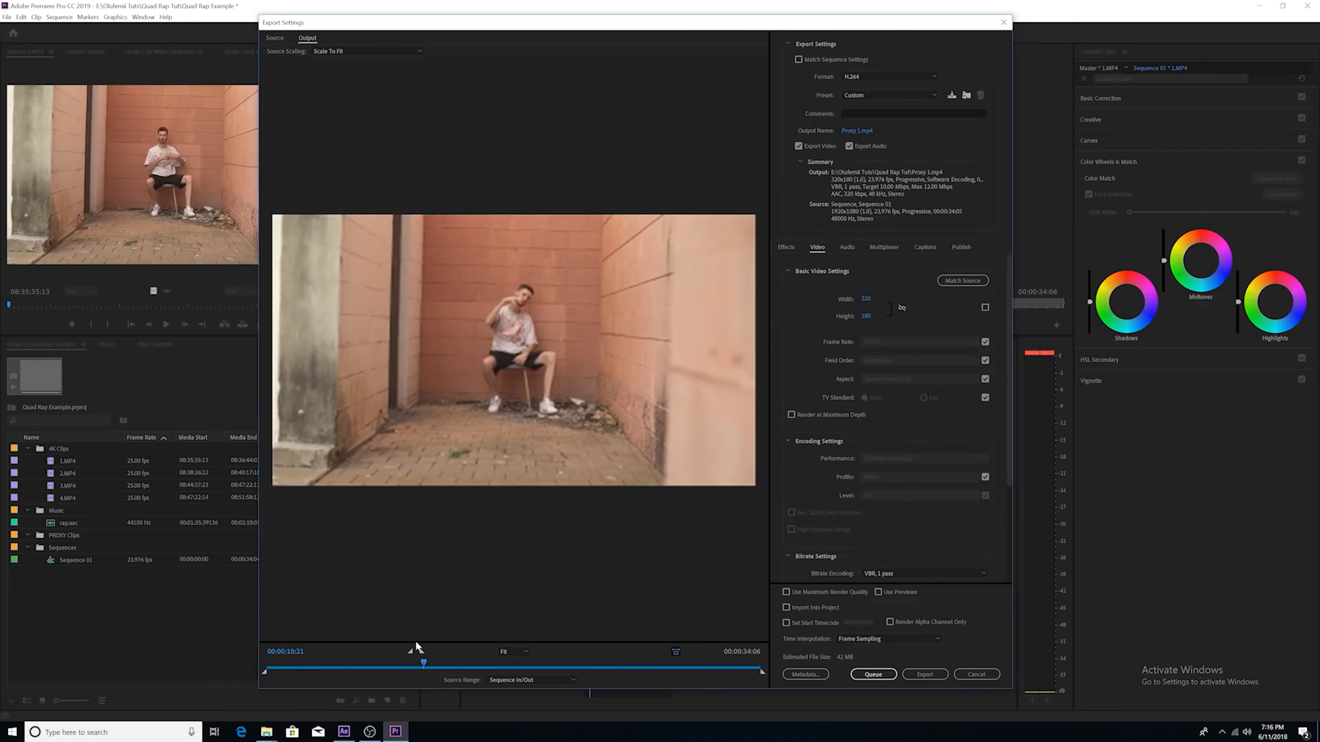
{"action": "left_click_drag", "start_coordinate": [423, 663], "coordinate": [487, 656]}
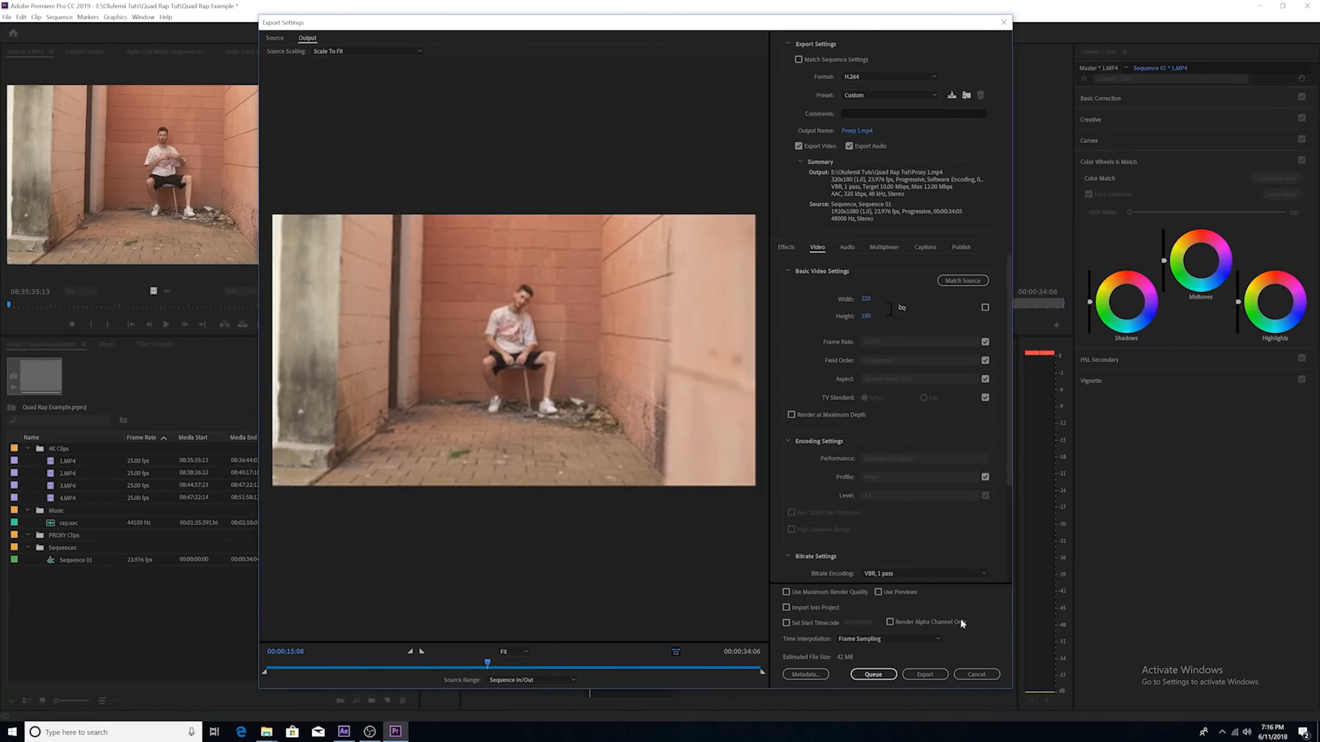
{"action": "left_click", "coordinate": [938, 677]}
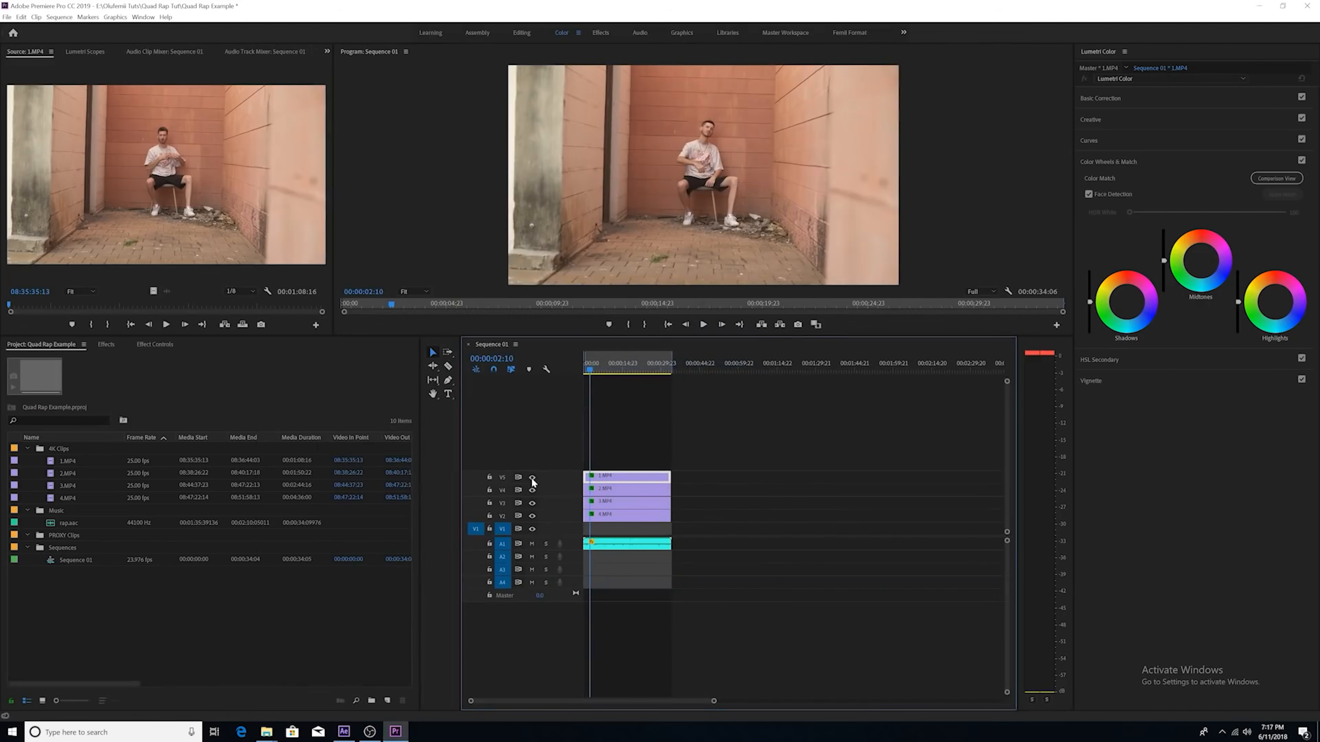
Step: Hide video track V5 and export the sequence showing clip 2 under the output name Proxy 2
{"action": "left_click_drag", "start_coordinate": [602, 365], "coordinate": [620, 366]}
{"action": "left_click", "coordinate": [7, 17]}
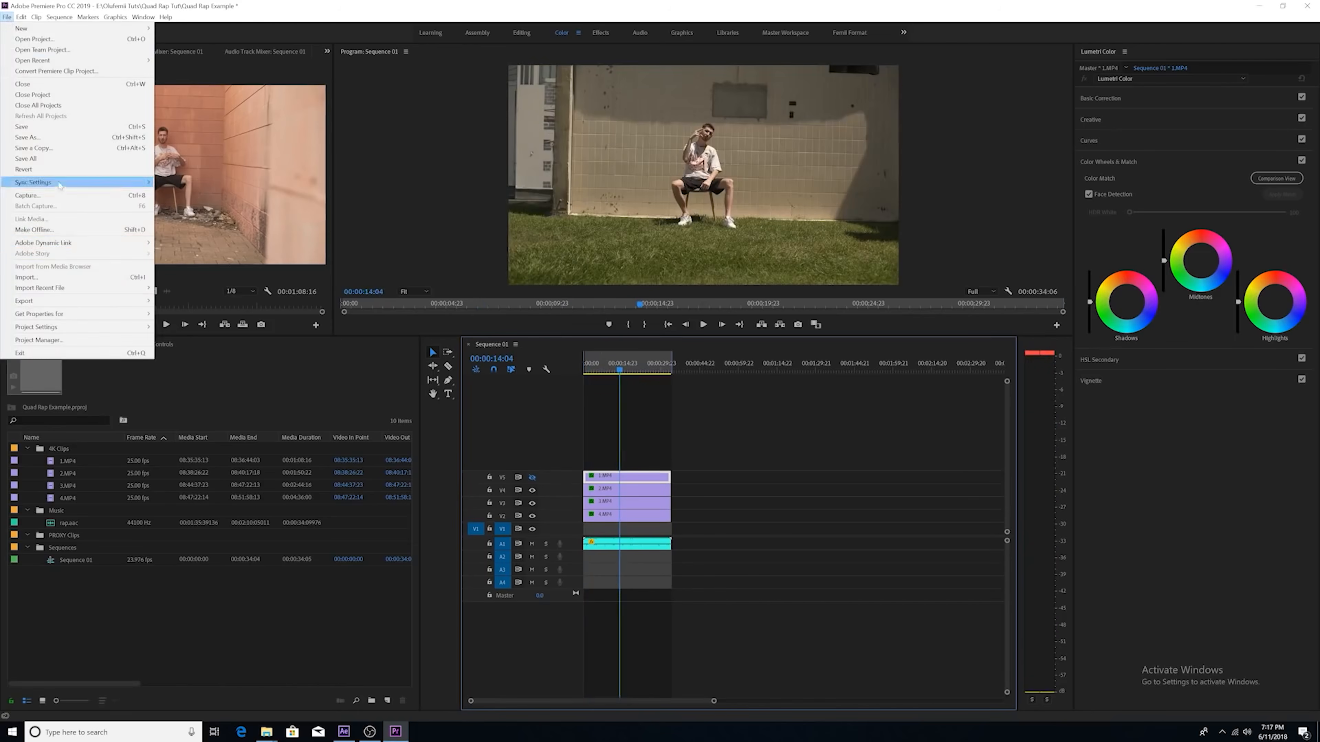
{"action": "left_click", "coordinate": [169, 302]}
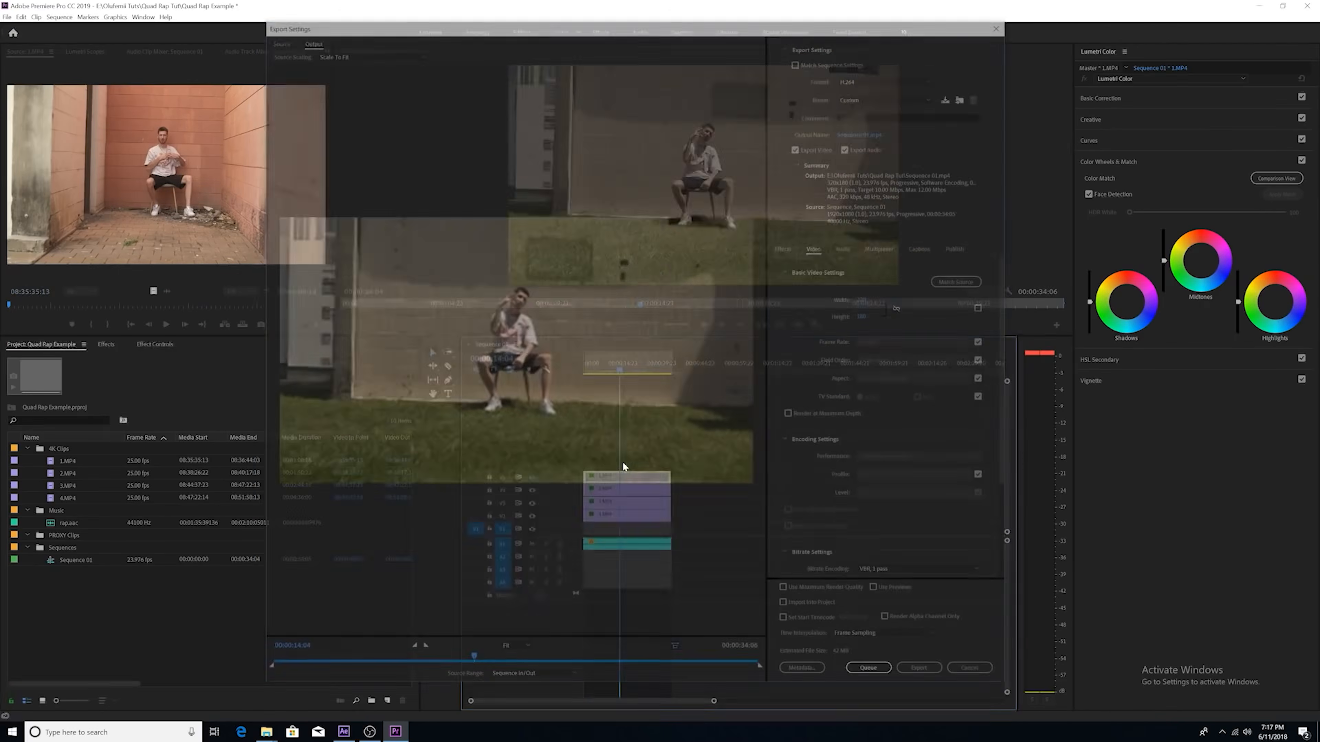
{"action": "left_click", "coordinate": [869, 131]}
{"action": "type", "text": "Proxy 2"}
{"action": "key", "text": "Return"}
{"action": "left_click", "coordinate": [924, 674]}
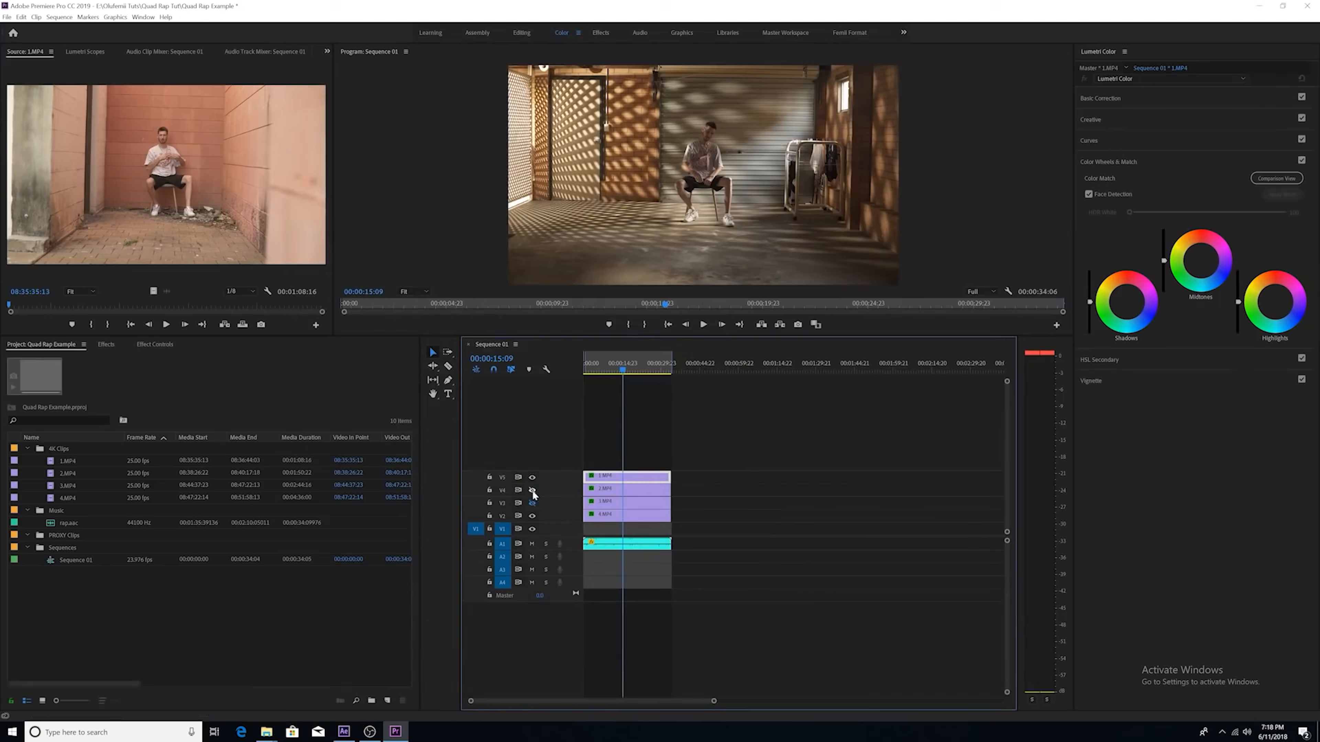
Step: Make the hidden video tracks visible again and replace all clips in the sequence with a linked After Effects composition
{"action": "left_click", "coordinate": [532, 491]}
{"action": "left_click", "coordinate": [533, 504]}
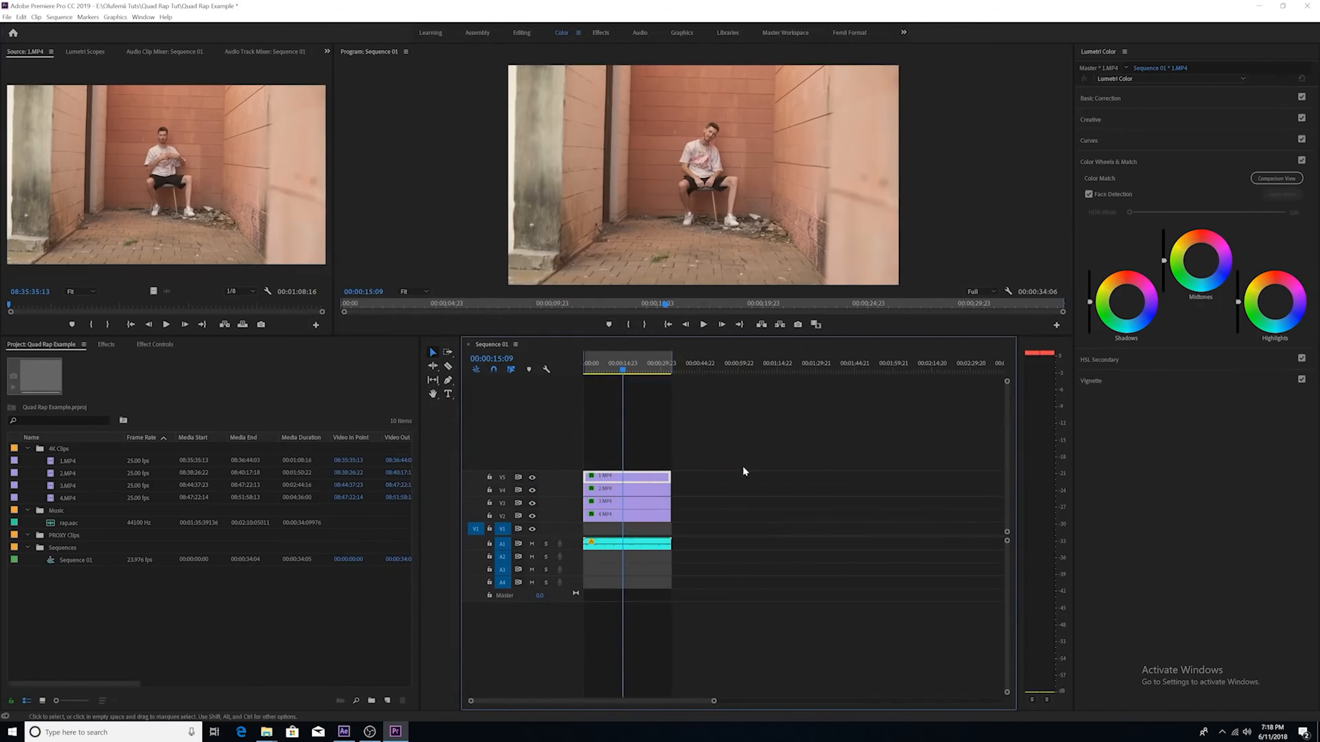
{"action": "left_click_drag", "start_coordinate": [697, 455], "coordinate": [587, 560]}
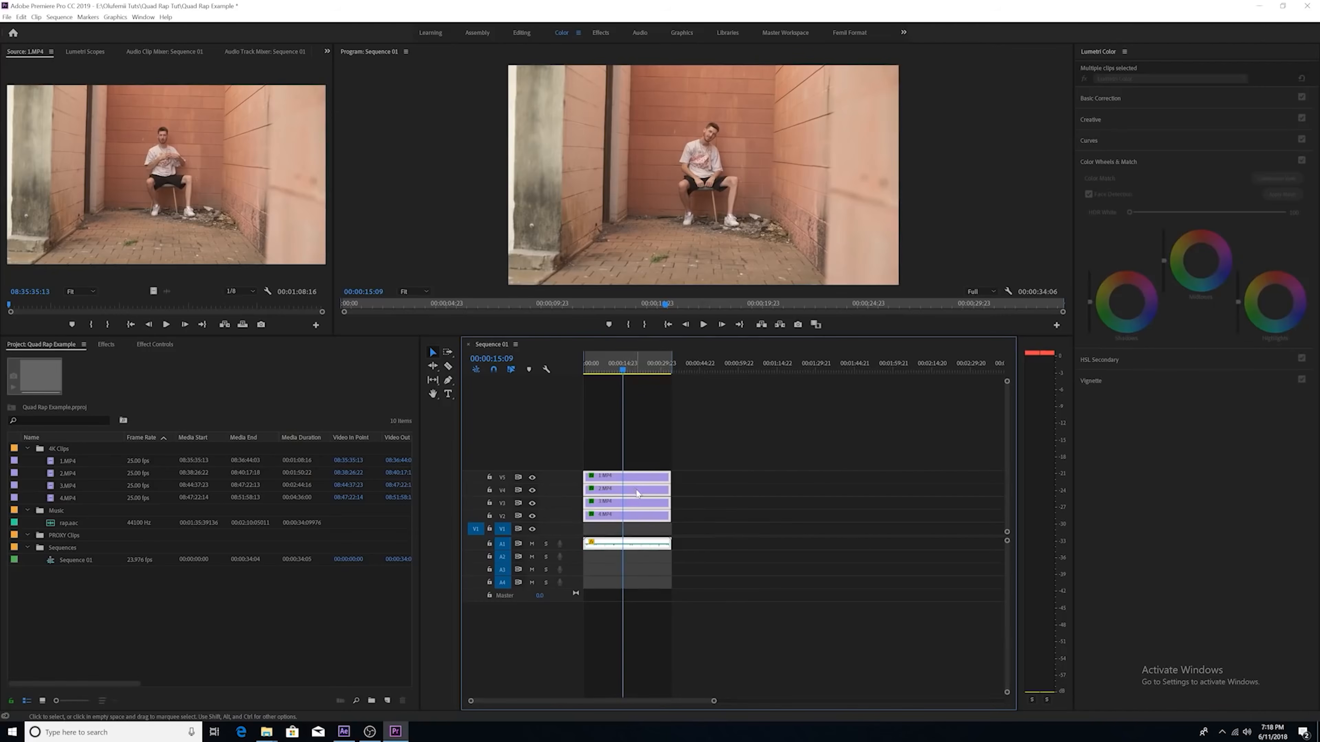
{"action": "left_click_drag", "start_coordinate": [701, 456], "coordinate": [613, 570]}
{"action": "right_click", "coordinate": [633, 503]}
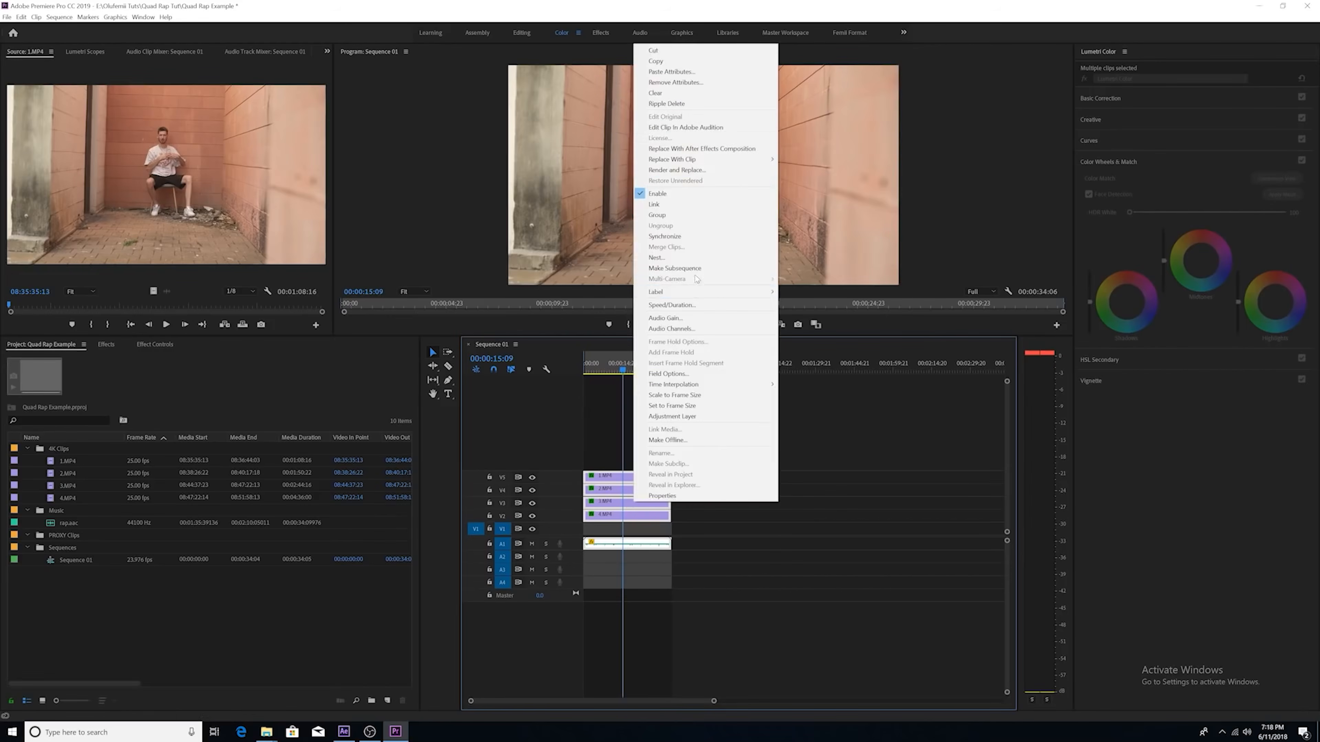
{"action": "left_click", "coordinate": [695, 148]}
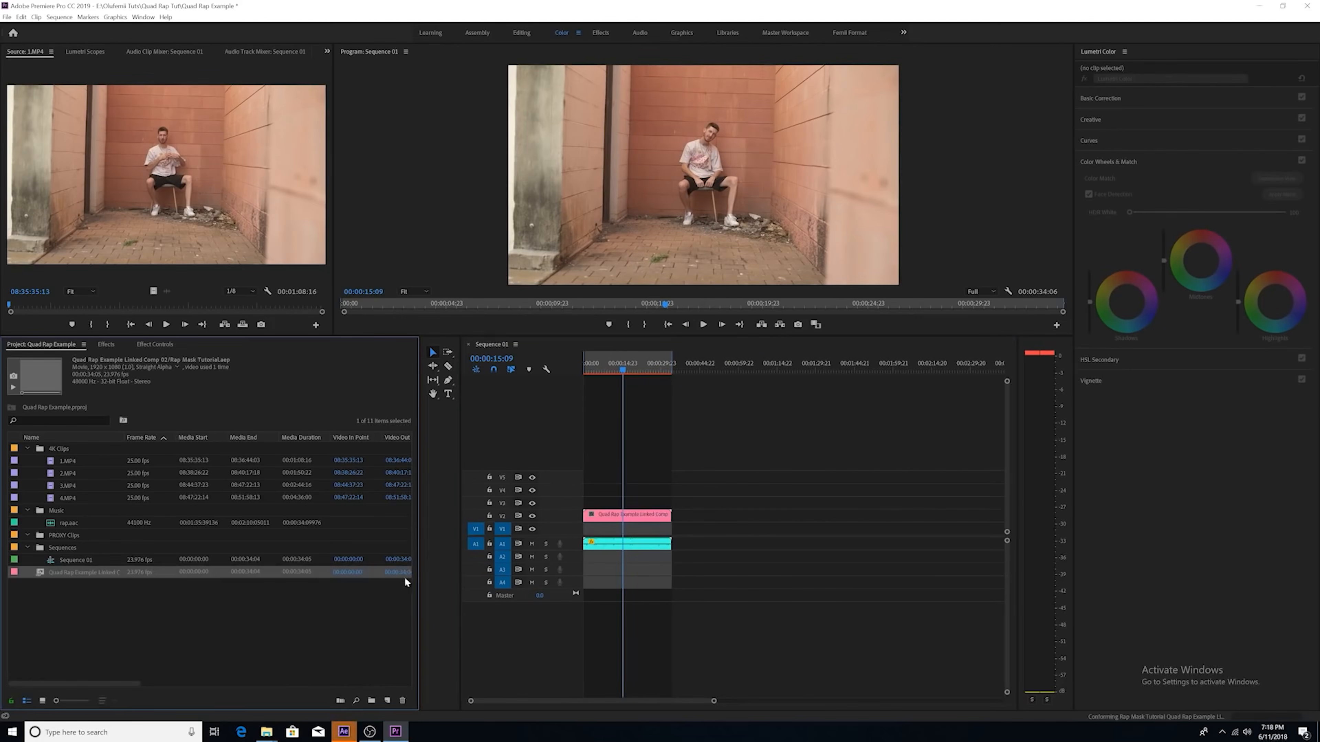
Step: Switch to After Effects and pre-compose the 1.MP4 layer, moving all attributes into the new composition
{"action": "left_click", "coordinate": [347, 732]}
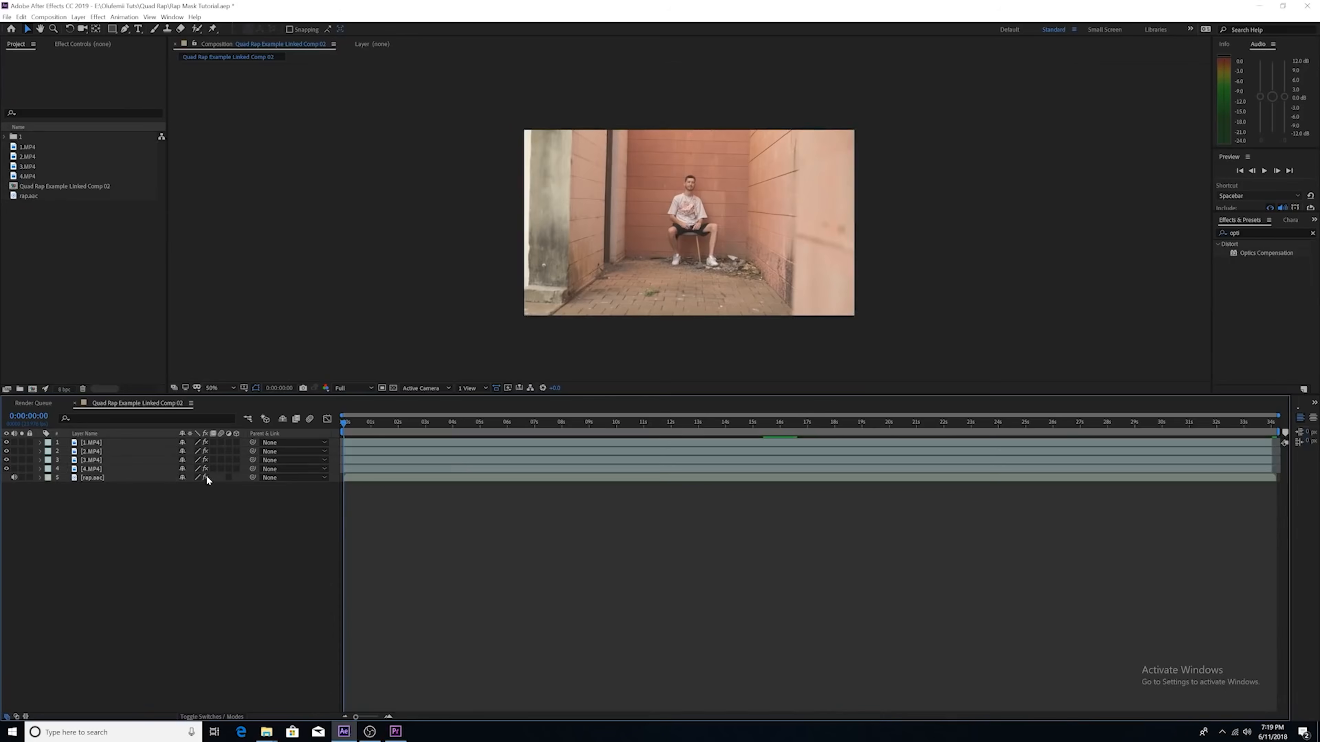
{"action": "left_click", "coordinate": [94, 443]}
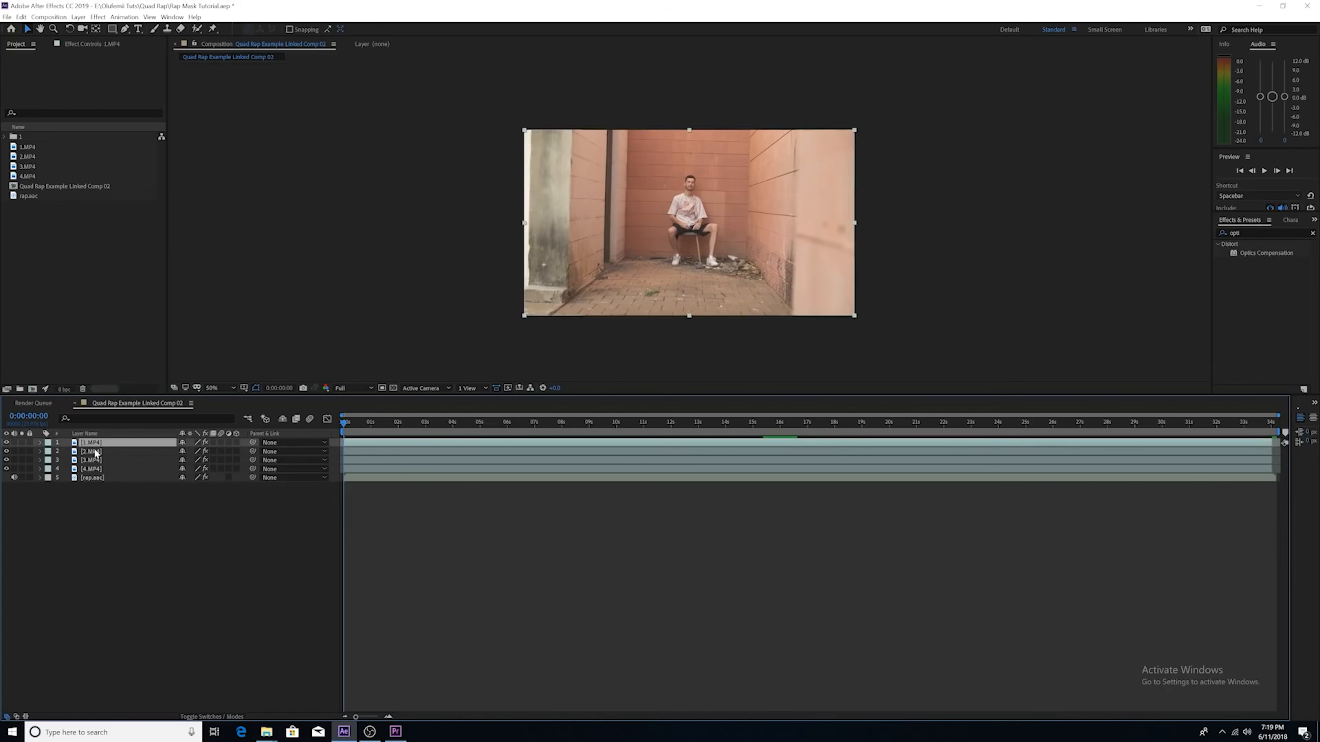
{"action": "left_click", "coordinate": [96, 452]}
{"action": "left_click", "coordinate": [96, 461]}
{"action": "left_click", "coordinate": [96, 468]}
{"action": "left_click", "coordinate": [97, 443]}
{"action": "right_click", "coordinate": [97, 443]}
{"action": "left_click", "coordinate": [143, 669]}
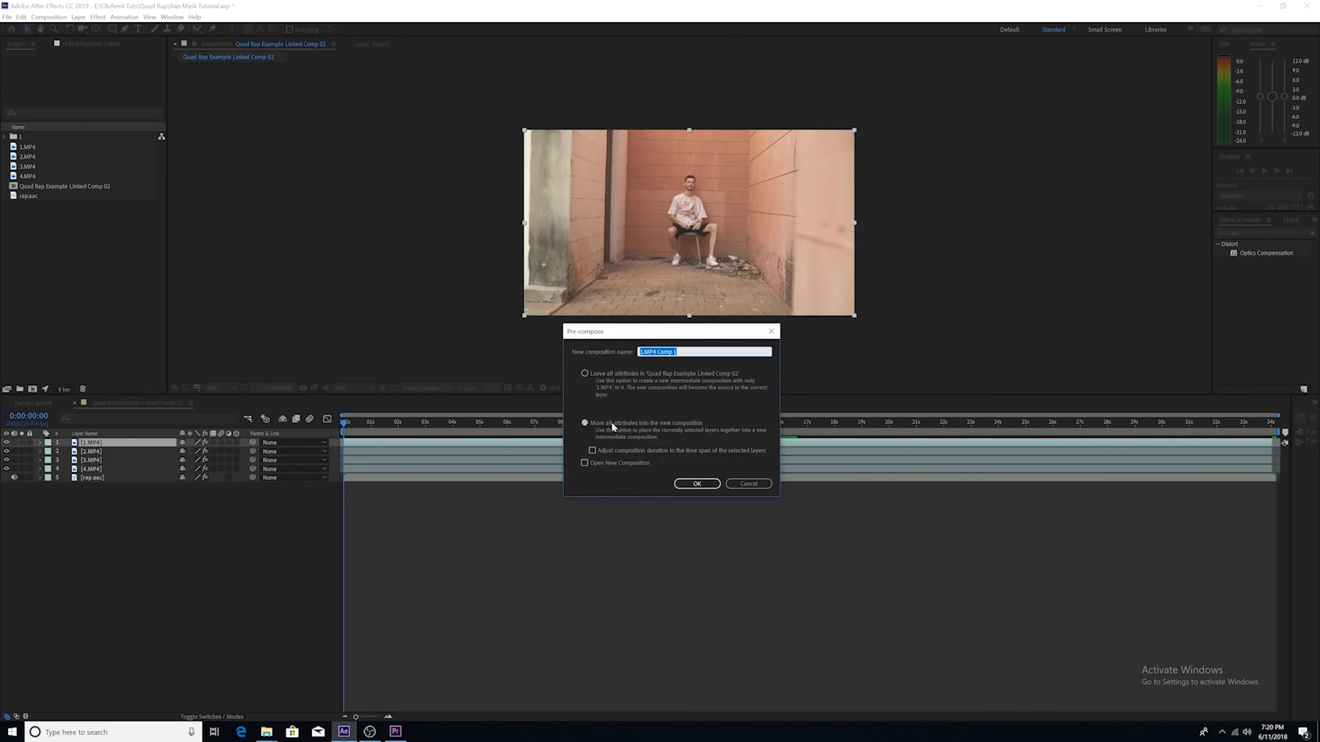
{"action": "left_click", "coordinate": [694, 484]}
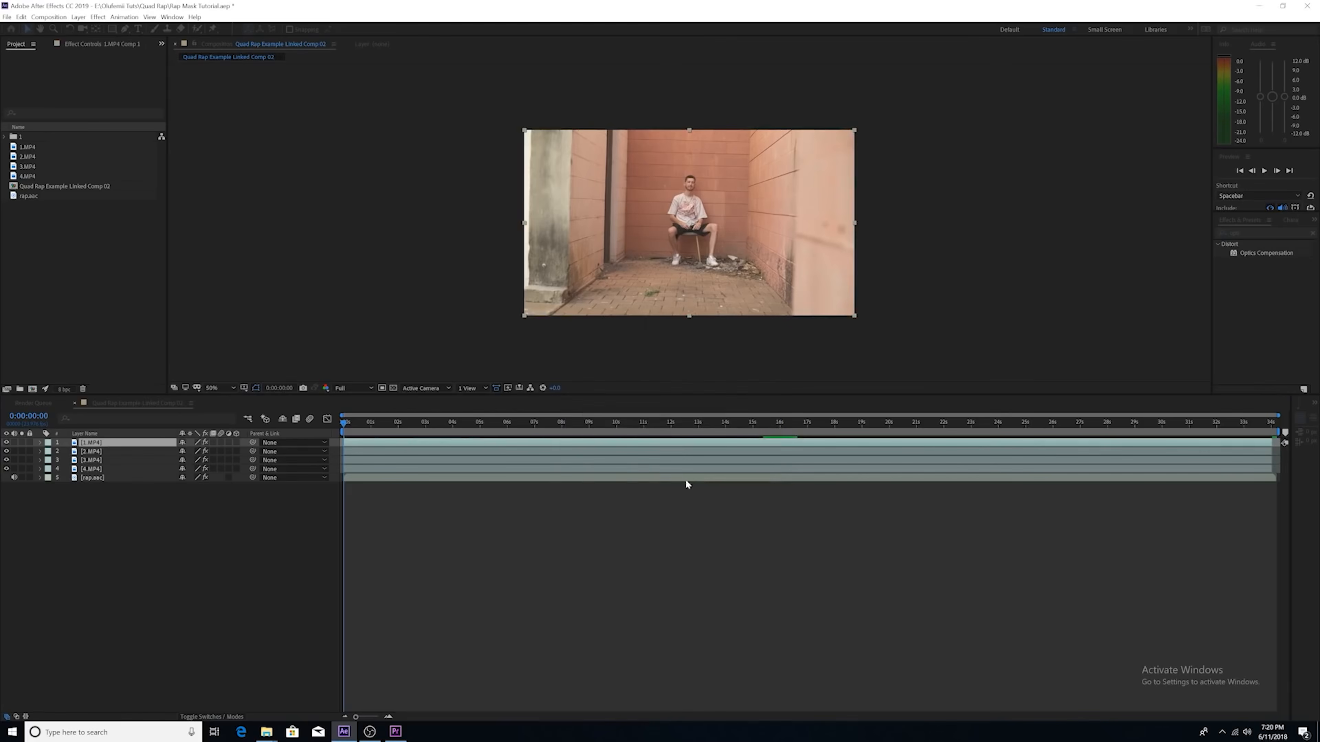
Step: Pre-compose the 2.MP4, 3.MP4 and 4.MP4 layers separately, each with all attributes moved into its own new composition
{"action": "right_click", "coordinate": [86, 451]}
{"action": "left_click", "coordinate": [130, 676]}
{"action": "left_click", "coordinate": [694, 483]}
{"action": "right_click", "coordinate": [83, 461]}
{"action": "left_click", "coordinate": [114, 422]}
{"action": "left_click", "coordinate": [695, 483]}
{"action": "right_click", "coordinate": [83, 468]}
{"action": "left_click", "coordinate": [115, 431]}
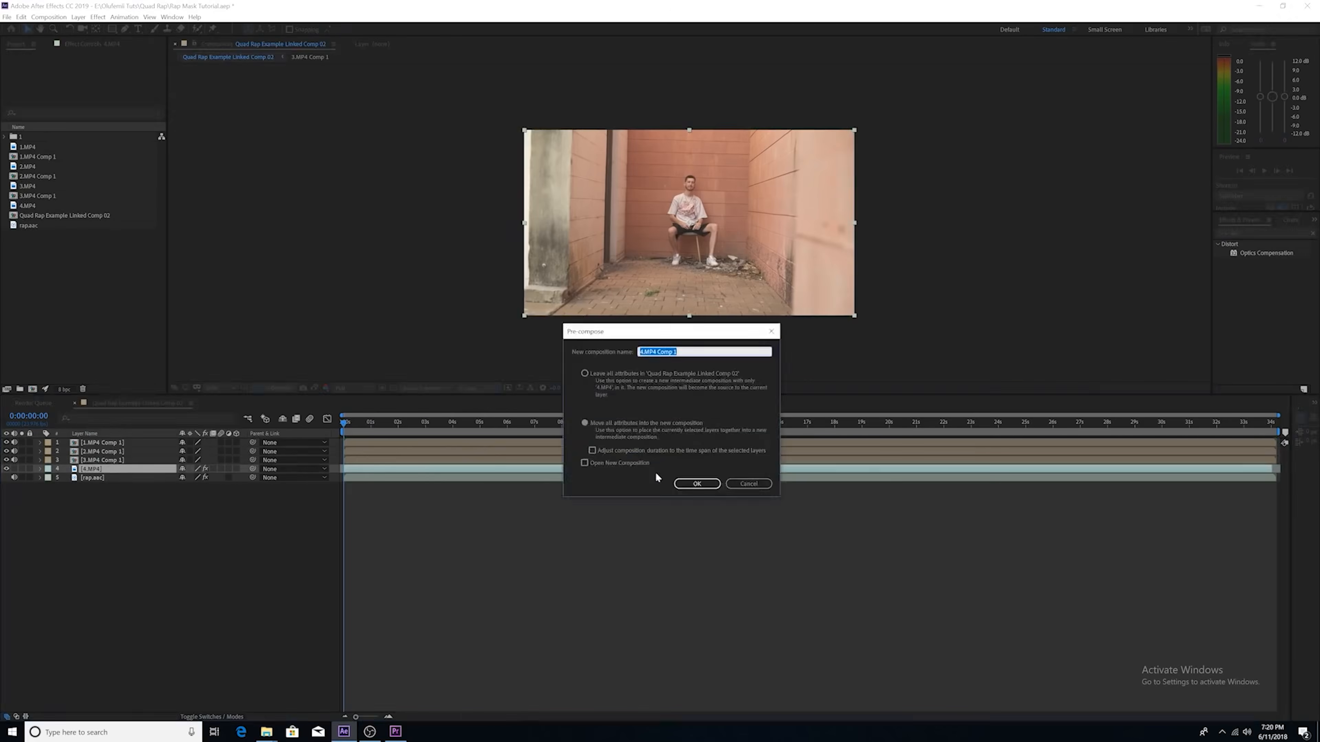
{"action": "left_click_drag", "start_coordinate": [441, 432], "coordinate": [322, 431]}
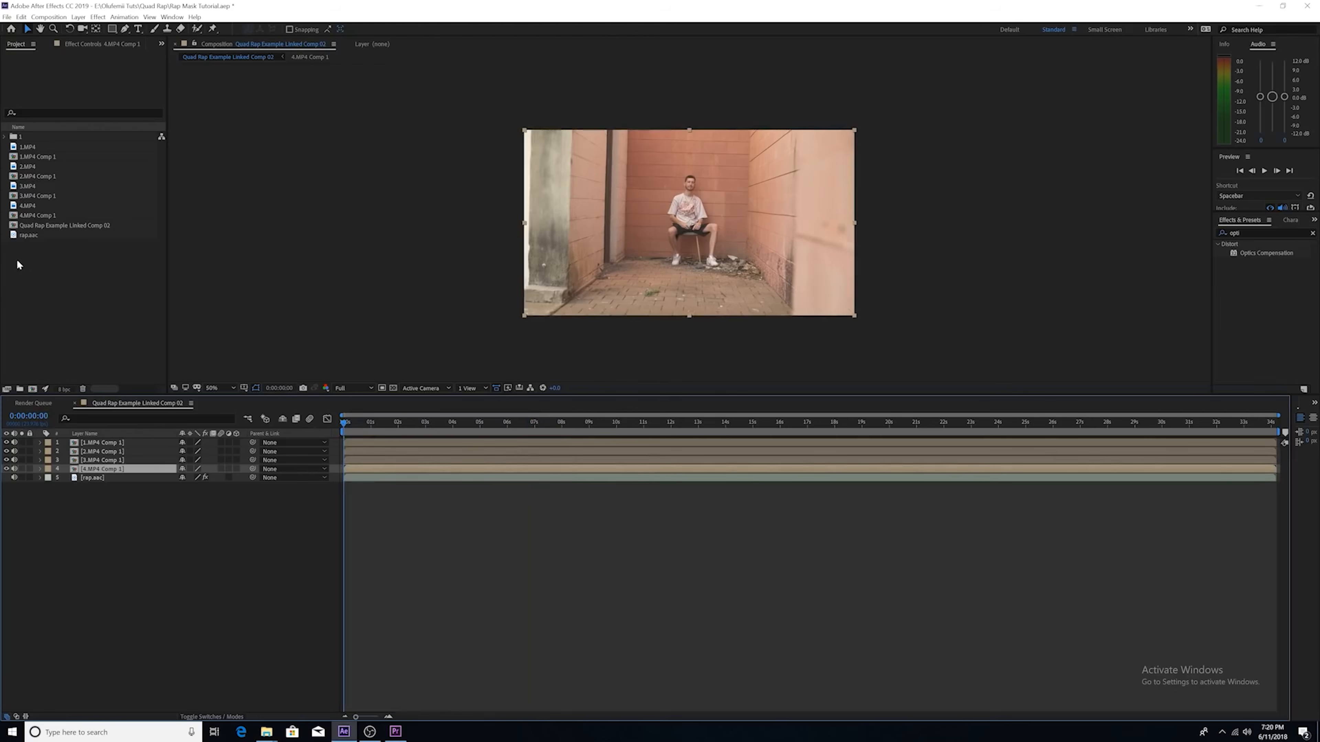
Step: Import the files Proxy 1, Proxy 2, Proxy 3 and Proxy 4 from the Quad Rap Tut folder as footage
{"action": "right_click", "coordinate": [54, 275]}
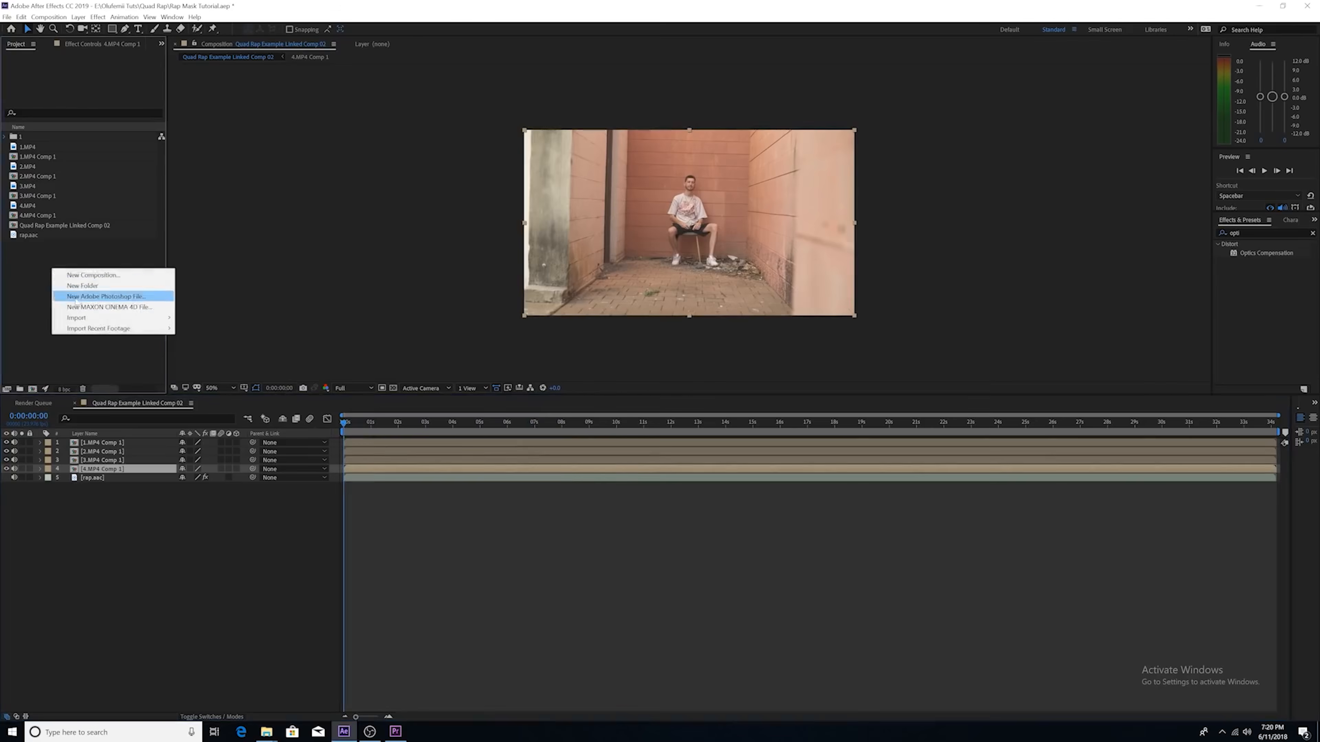
{"action": "mouse_move", "coordinate": [115, 320]}
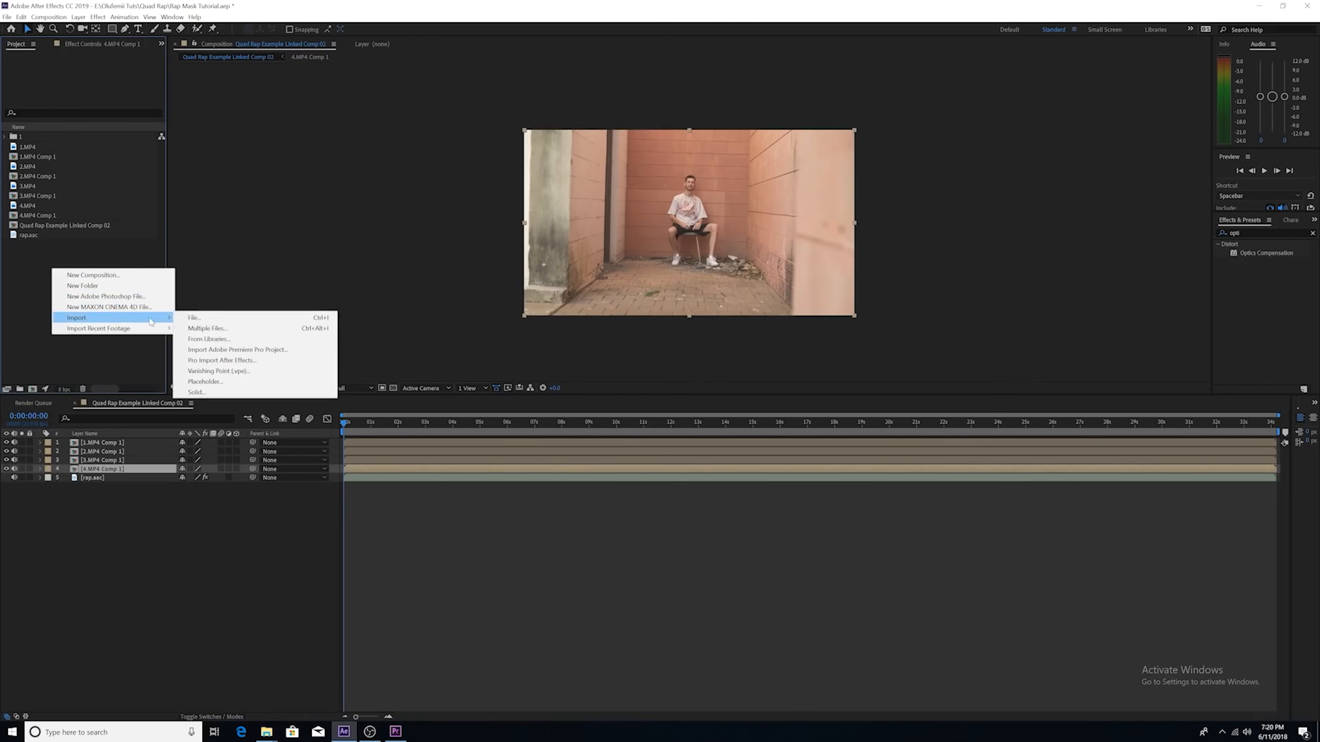
{"action": "left_click", "coordinate": [208, 318]}
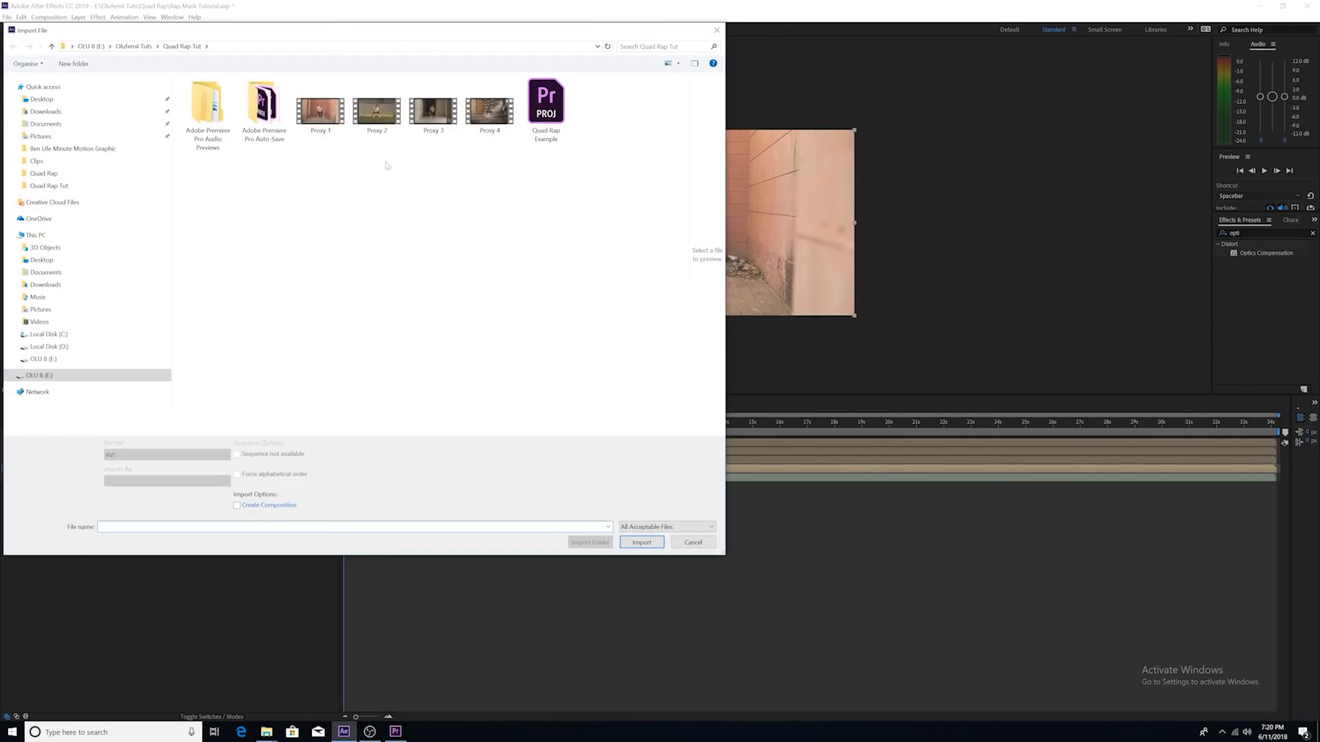
{"action": "left_click_drag", "start_coordinate": [490, 160], "coordinate": [322, 79]}
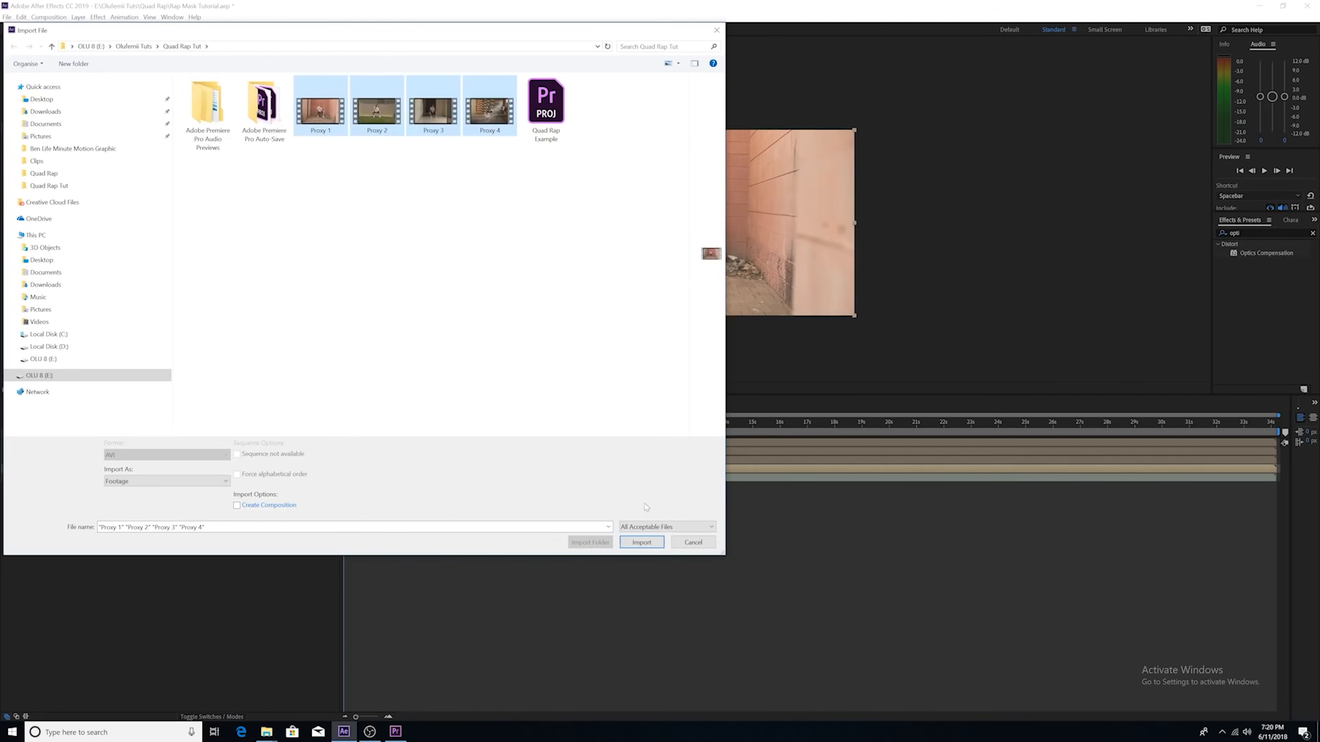
{"action": "left_click", "coordinate": [640, 544]}
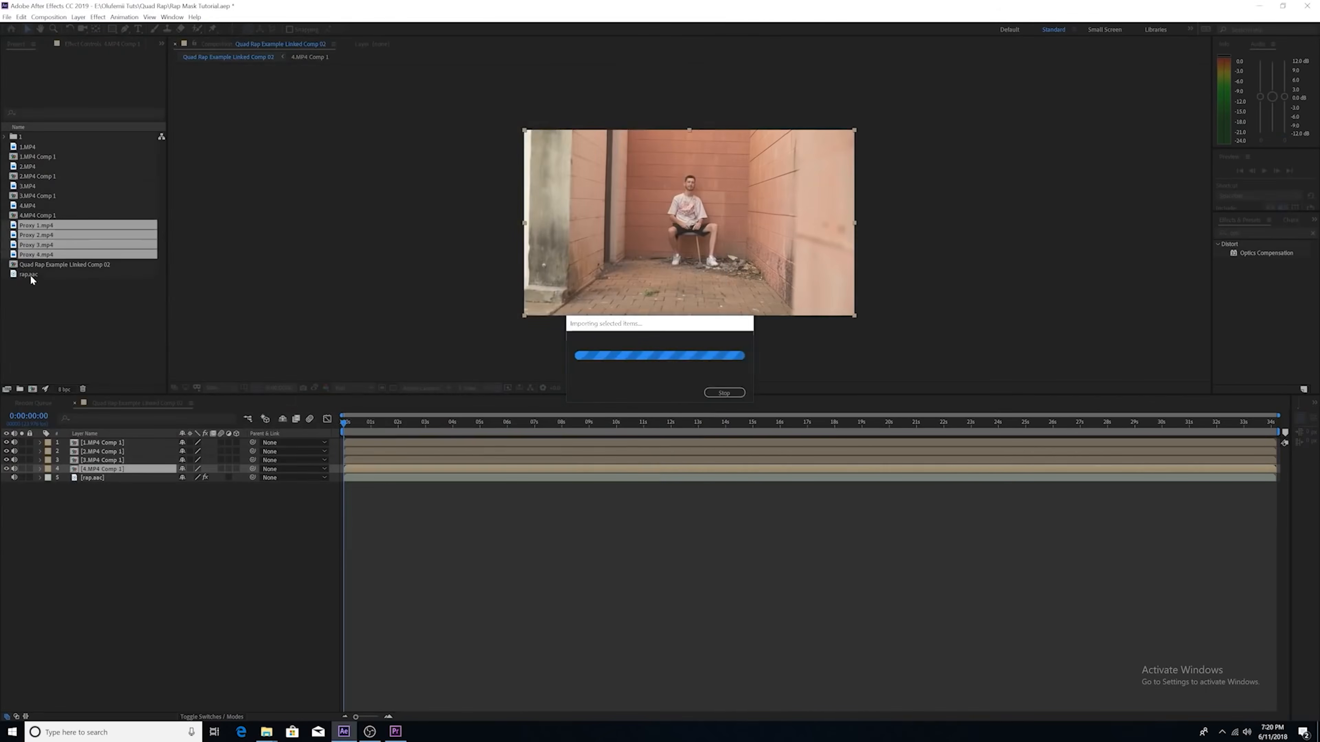
Step: Create two project folders named Proxies and 4K Clips
{"action": "right_click", "coordinate": [41, 297]}
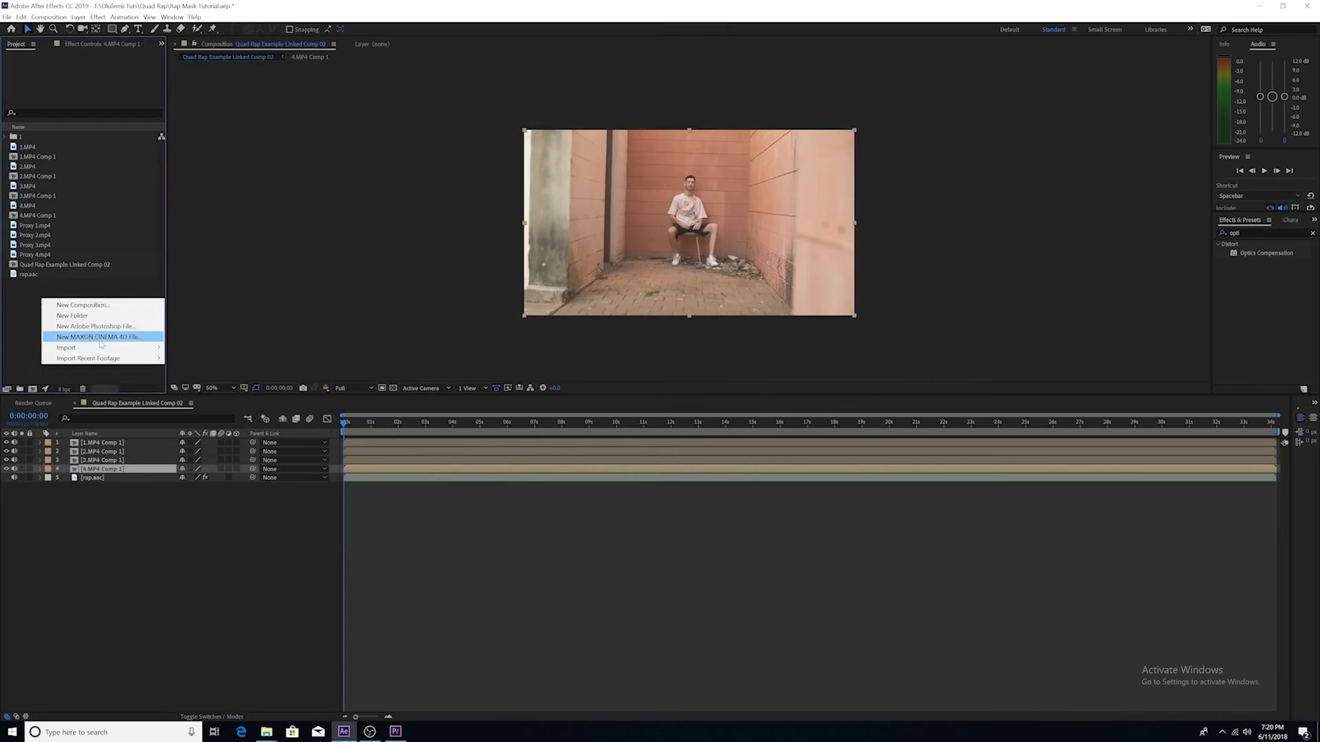
{"action": "left_click", "coordinate": [72, 316]}
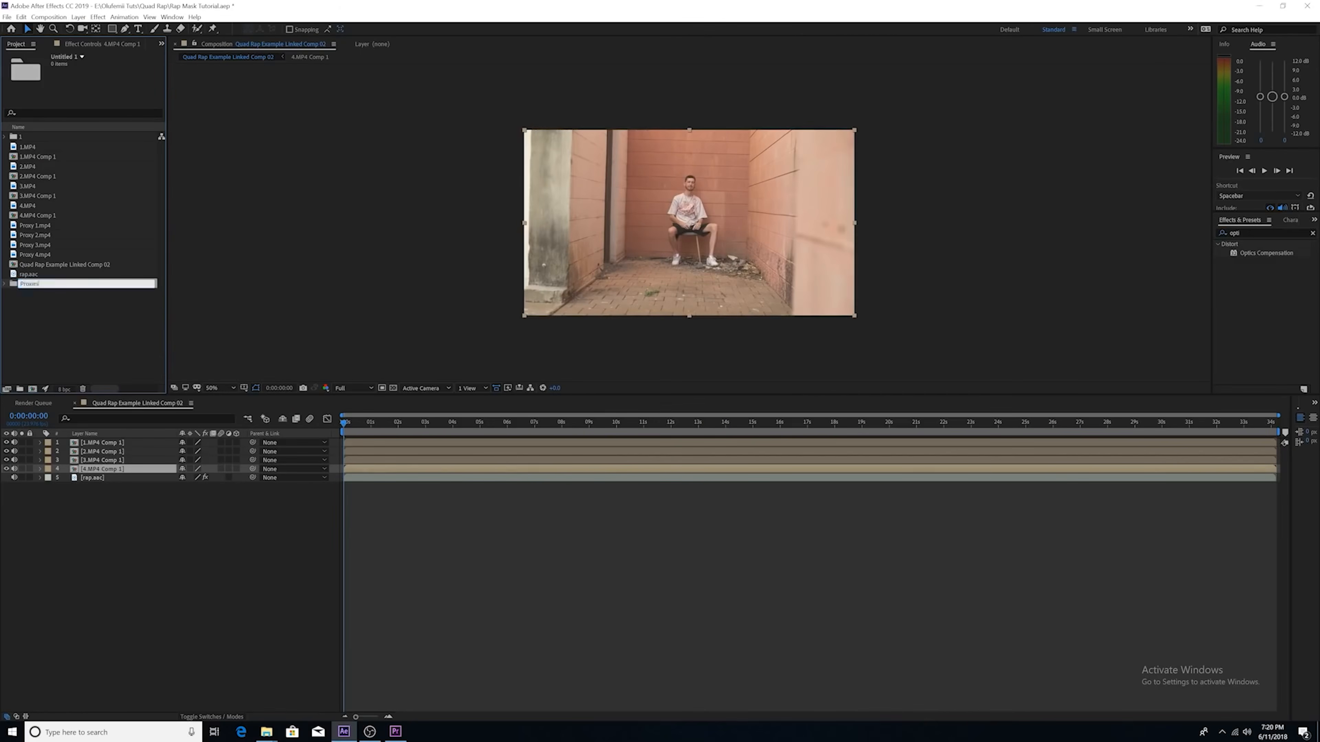
{"action": "type", "text": "Proxies"}
{"action": "key", "text": "Return"}
{"action": "right_click", "coordinate": [37, 306]}
{"action": "left_click", "coordinate": [111, 327]}
{"action": "type", "text": "4K Clips"}
Step: Add two more project folders named Music and Comps
{"action": "right_click", "coordinate": [39, 310]}
{"action": "left_click", "coordinate": [134, 333]}
{"action": "type", "text": "Music"}
{"action": "key", "text": "Return"}
{"action": "right_click", "coordinate": [38, 331]}
{"action": "left_click", "coordinate": [111, 353]}
{"action": "type", "text": "Comps"}
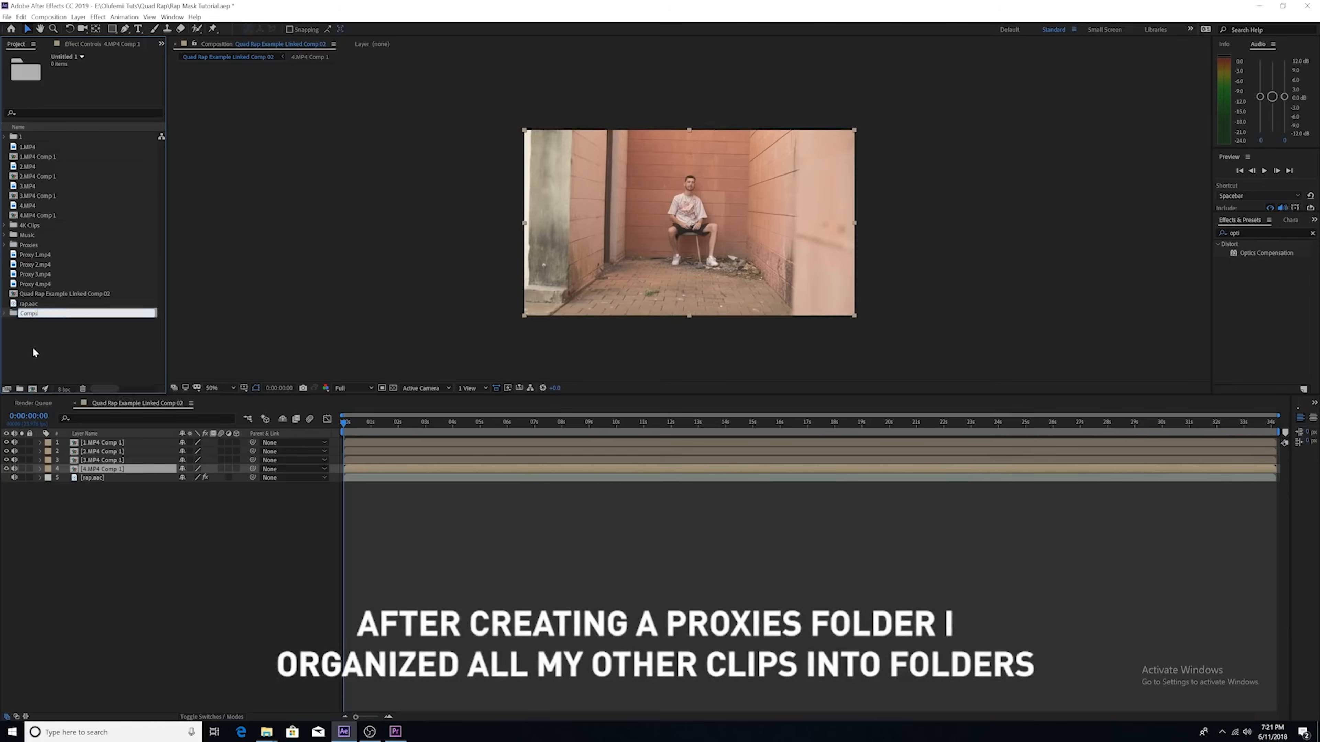
{"action": "key", "text": "Return"}
Step: Sort the proxies, compositions, rap audio and original MP4 clips into the Proxies, Comps, Music and 4K Clips folders
{"action": "left_click", "coordinate": [35, 264]}
{"action": "left_click", "coordinate": [35, 294], "text": "shift"}
{"action": "left_click_drag", "start_coordinate": [35, 293], "coordinate": [25, 235]}
{"action": "left_click", "coordinate": [30, 156]}
{"action": "left_click", "coordinate": [29, 176], "text": "ctrl"}
{"action": "left_click", "coordinate": [30, 196], "text": "ctrl"}
{"action": "left_click", "coordinate": [29, 215], "text": "ctrl"}
{"action": "left_click", "coordinate": [26, 264], "text": "ctrl"}
{"action": "left_click", "coordinate": [28, 147]}
{"action": "left_click", "coordinate": [27, 177], "text": "shift"}
{"action": "left_click_drag", "start_coordinate": [27, 176], "coordinate": [20, 136]}
Step: Rename the linked composition in the Comps folder as Base Comp
{"action": "mouse_move", "coordinate": [346, 426]}
{"action": "left_mouse_down"}
{"action": "mouse_move", "coordinate": [650, 445]}
{"action": "mouse_move", "coordinate": [362, 444]}
{"action": "left_mouse_up"}
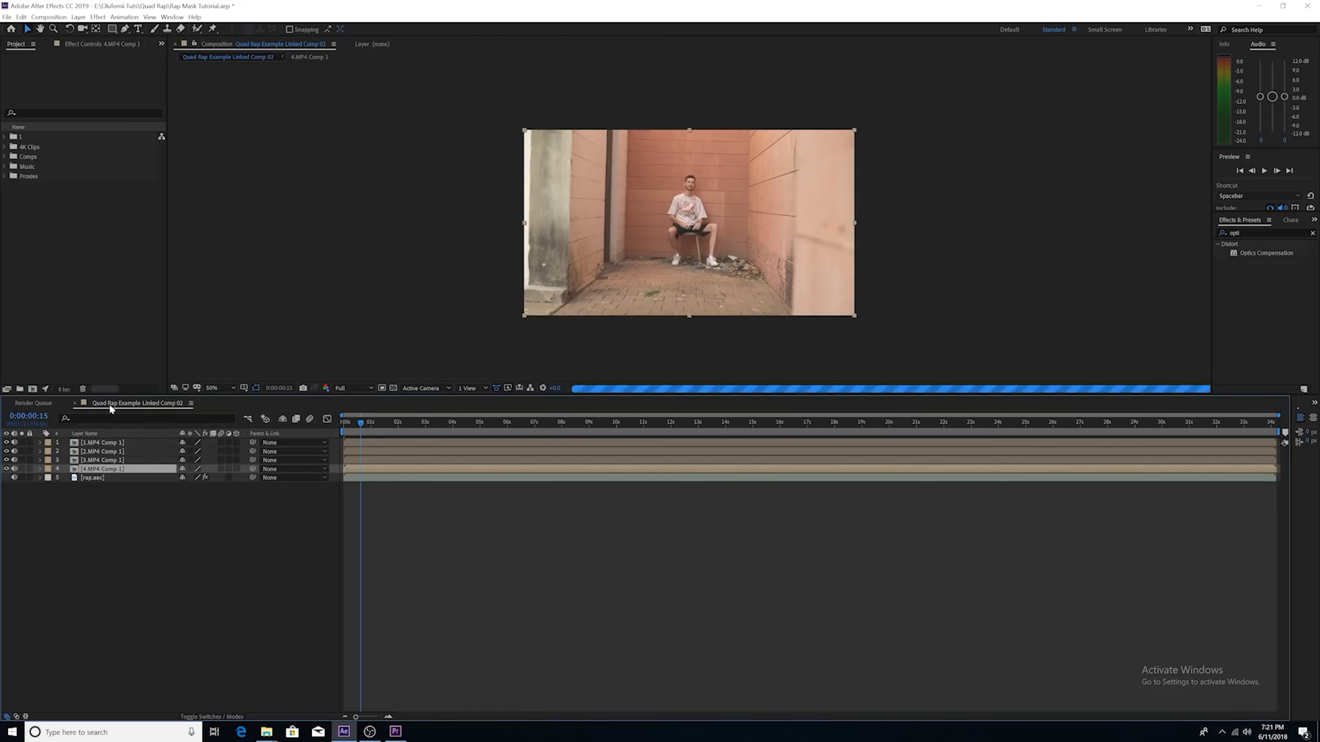
{"action": "left_click", "coordinate": [7, 156]}
{"action": "right_click", "coordinate": [51, 207]}
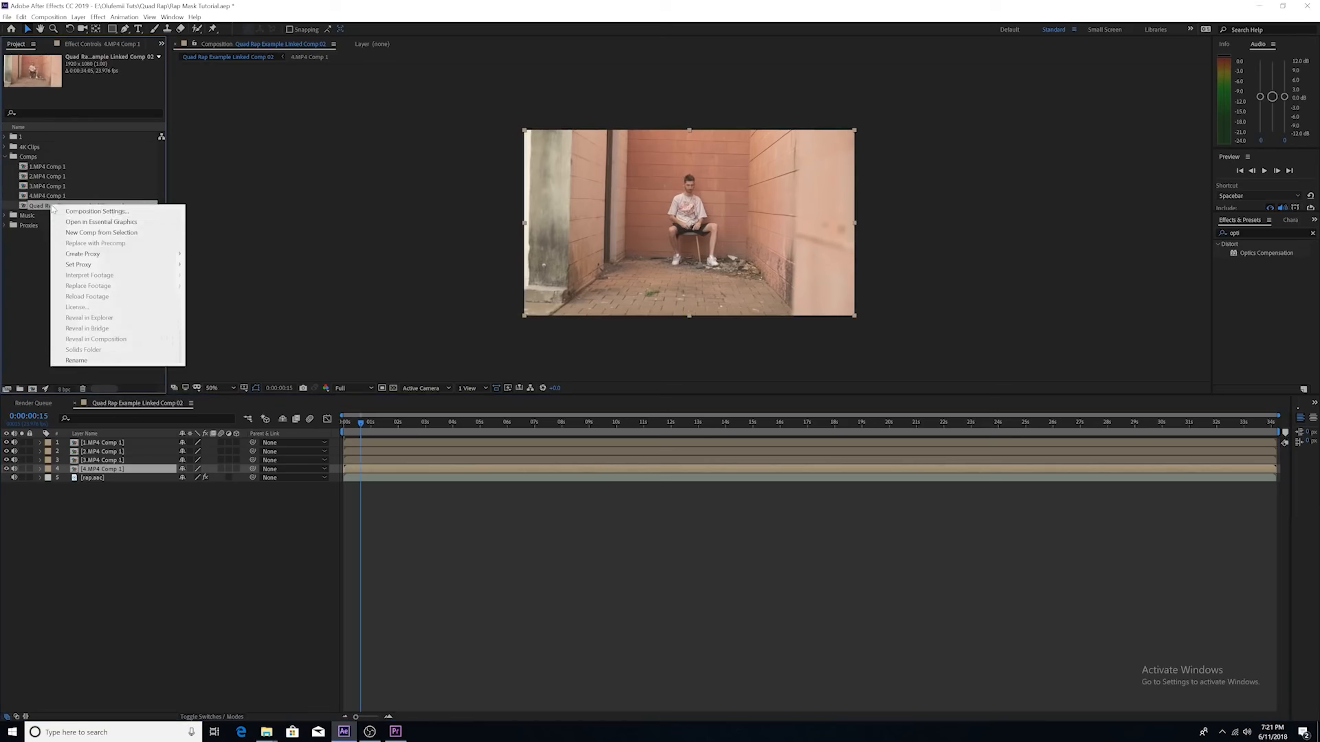
{"action": "left_click", "coordinate": [74, 361]}
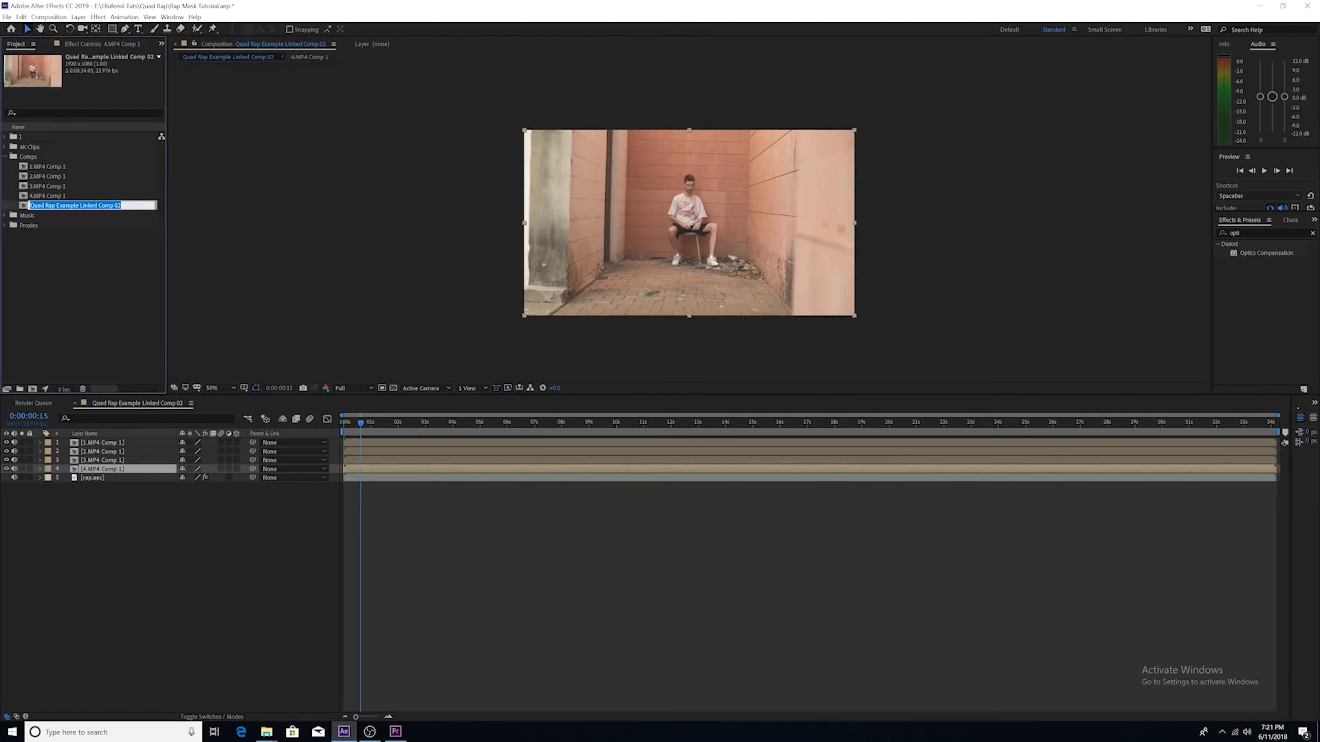
{"action": "type", "text": "Base Comp"}
{"action": "left_click", "coordinate": [58, 263]}
{"action": "left_click_drag", "start_coordinate": [350, 422], "coordinate": [449, 421]}
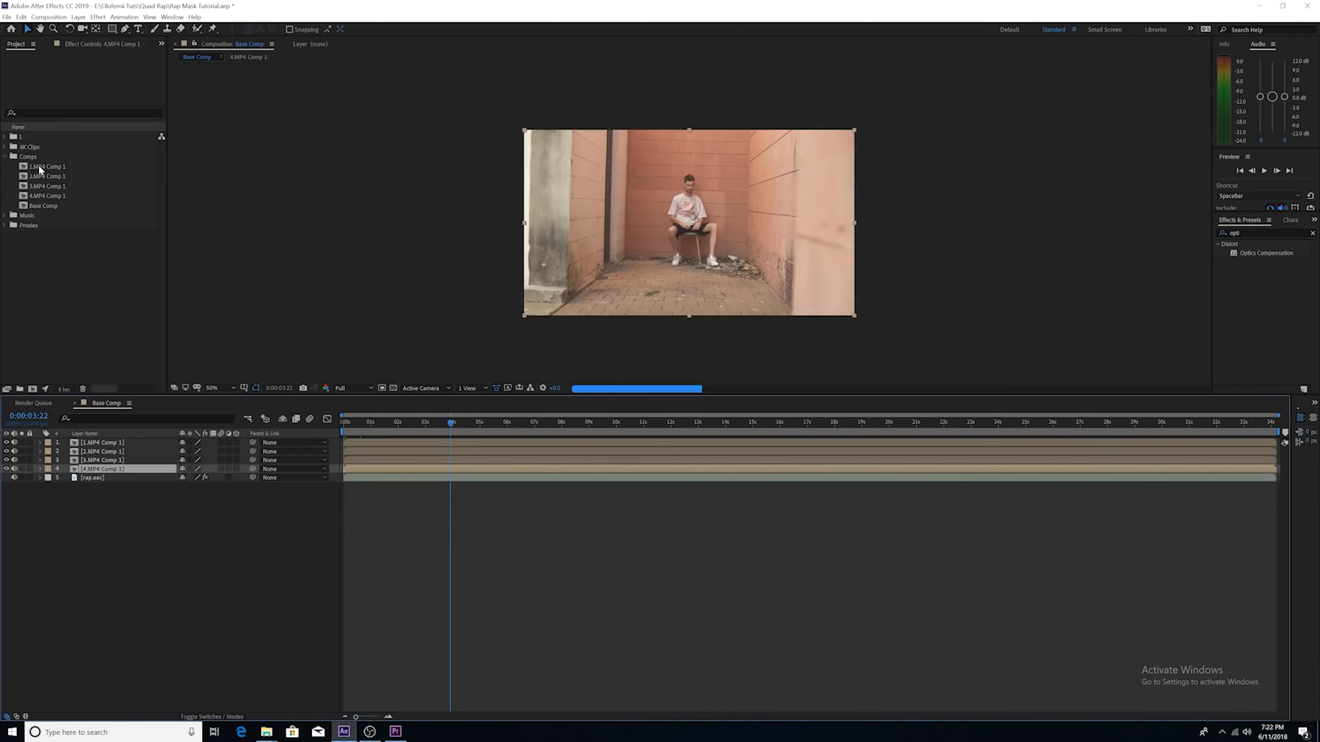
{"action": "left_click", "coordinate": [99, 442]}
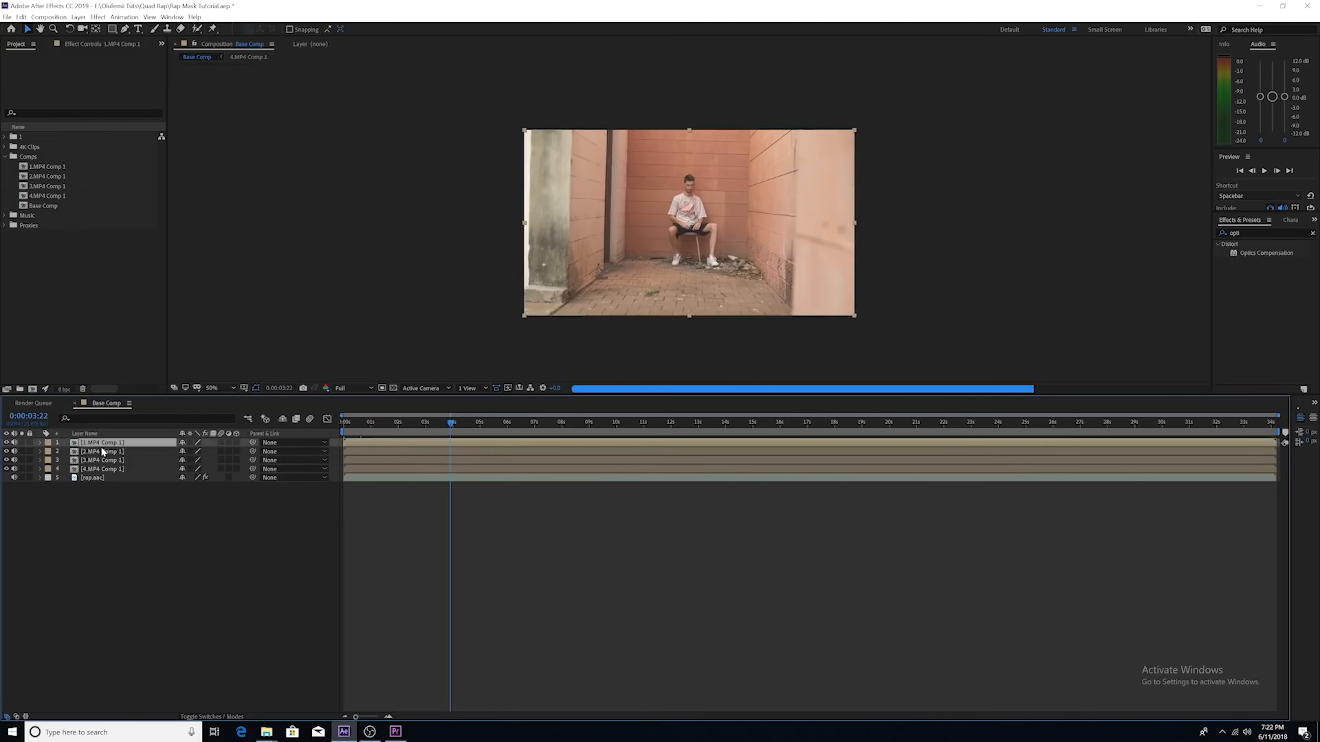
{"action": "left_click", "coordinate": [102, 450]}
{"action": "left_click", "coordinate": [104, 459]}
{"action": "left_click", "coordinate": [105, 468]}
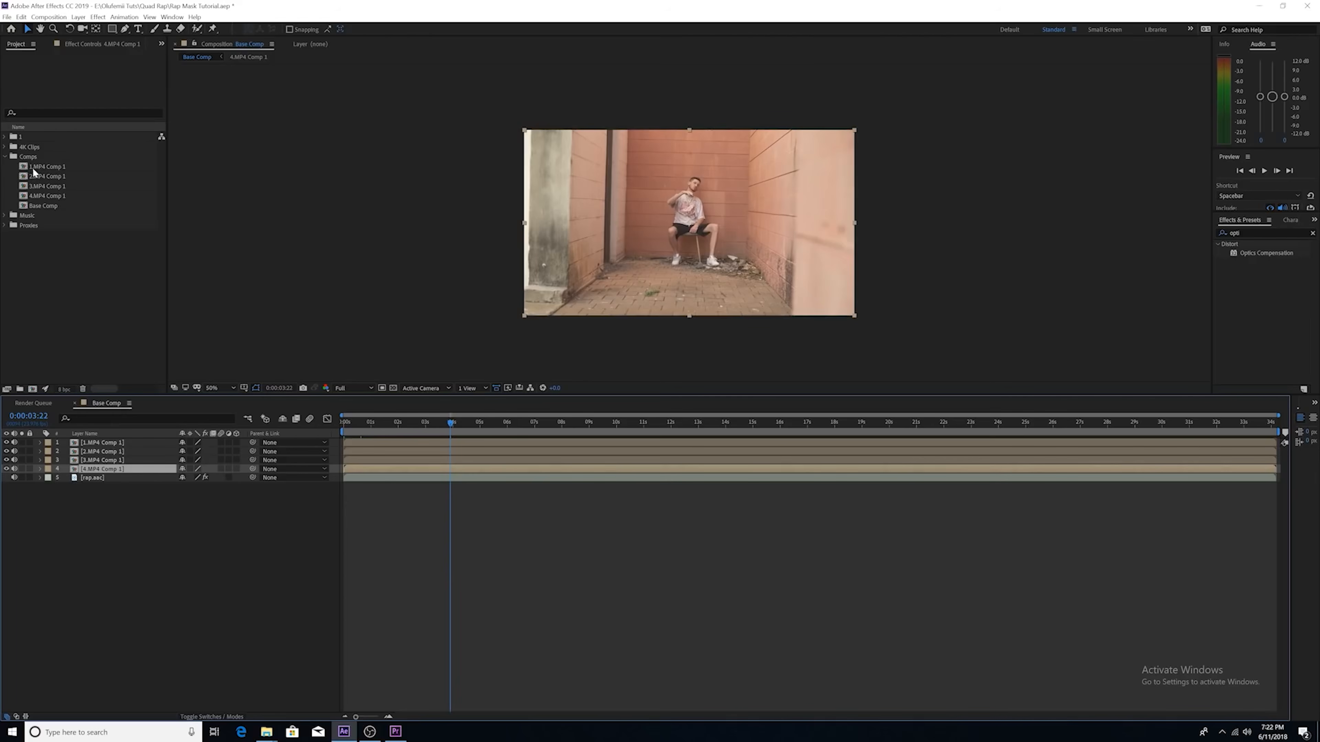
Step: Open the four clip precomps in their own timelines, then return to Base Comp with the playhead near the start
{"action": "double_click", "coordinate": [103, 443]}
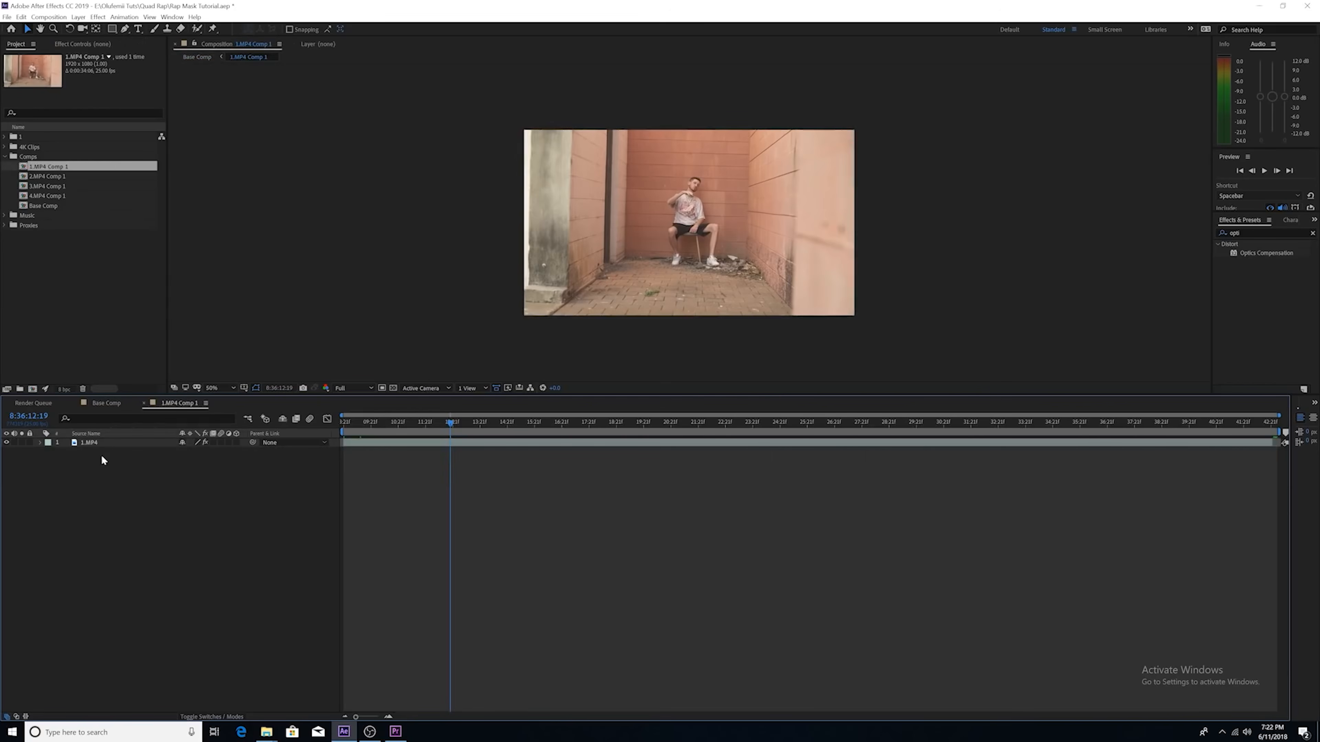
{"action": "left_click", "coordinate": [98, 404]}
{"action": "double_click", "coordinate": [36, 175]}
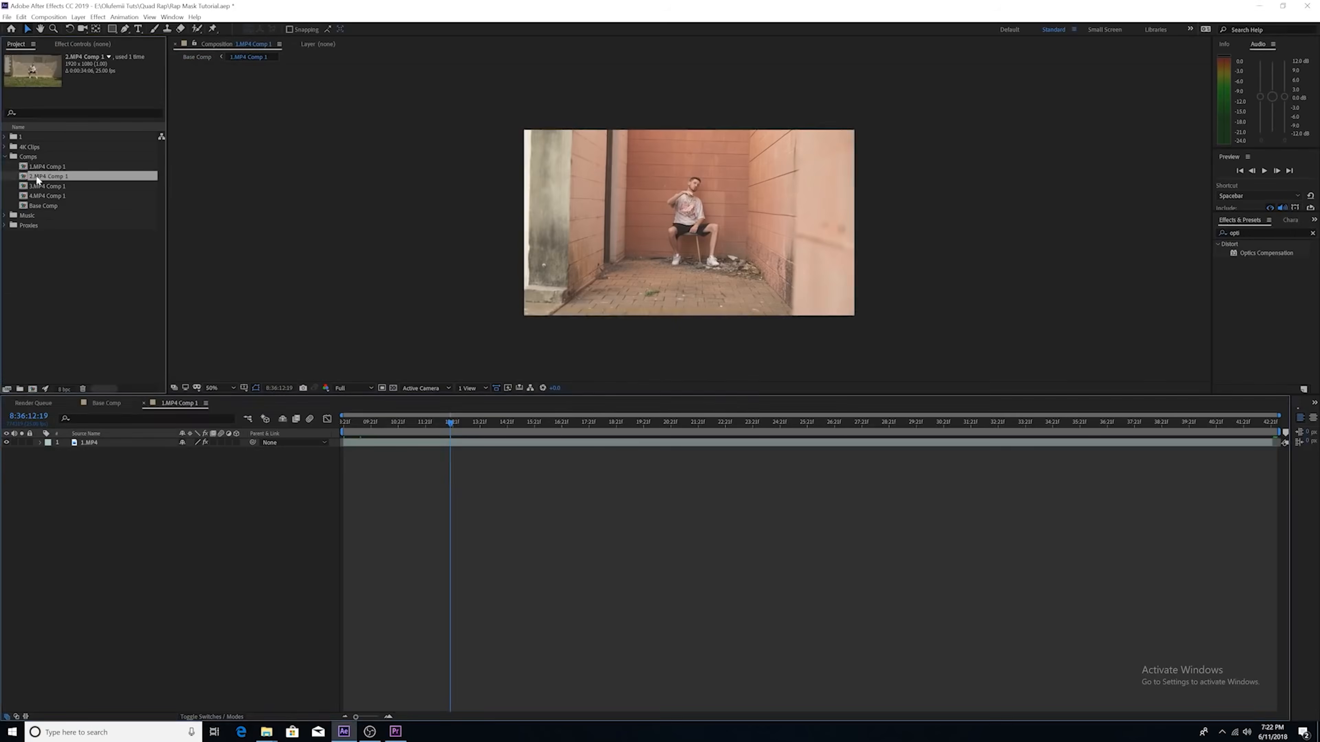
{"action": "double_click", "coordinate": [33, 185]}
{"action": "double_click", "coordinate": [34, 196]}
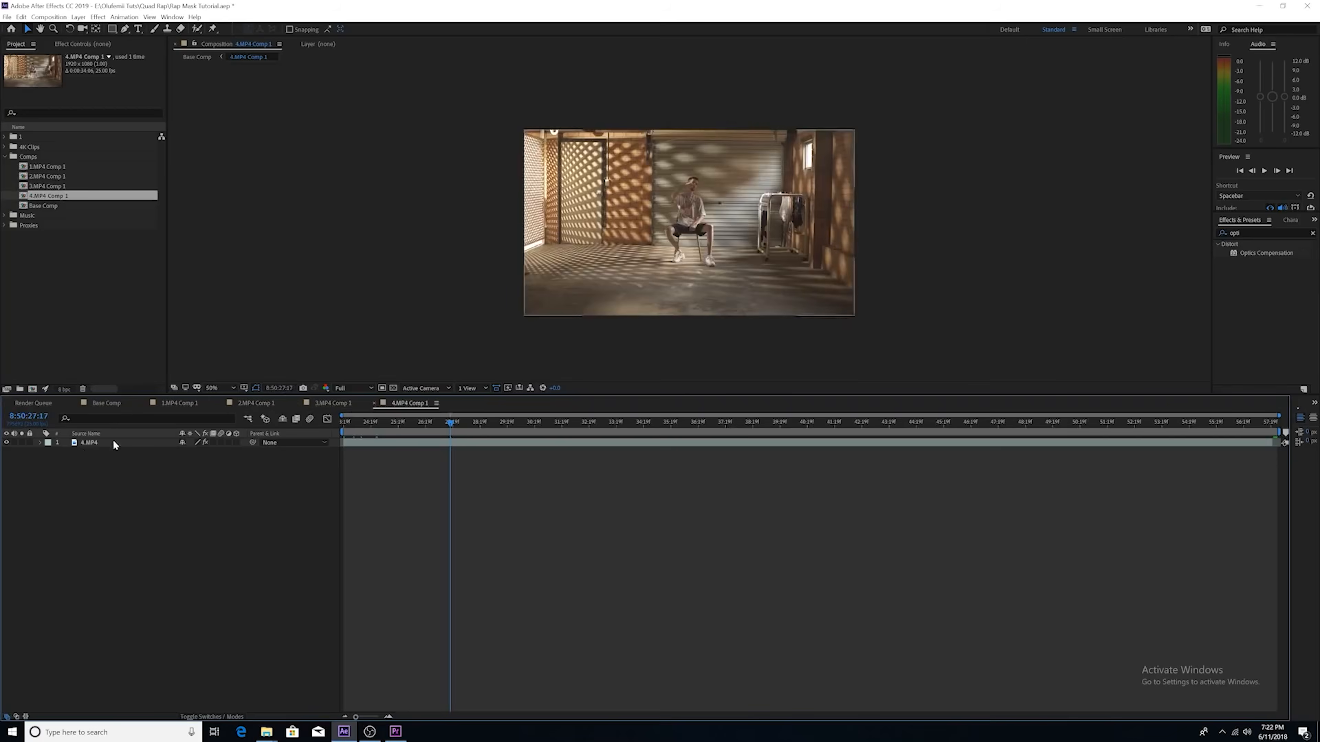
{"action": "left_click", "coordinate": [106, 403]}
{"action": "left_click_drag", "start_coordinate": [344, 424], "coordinate": [347, 430]}
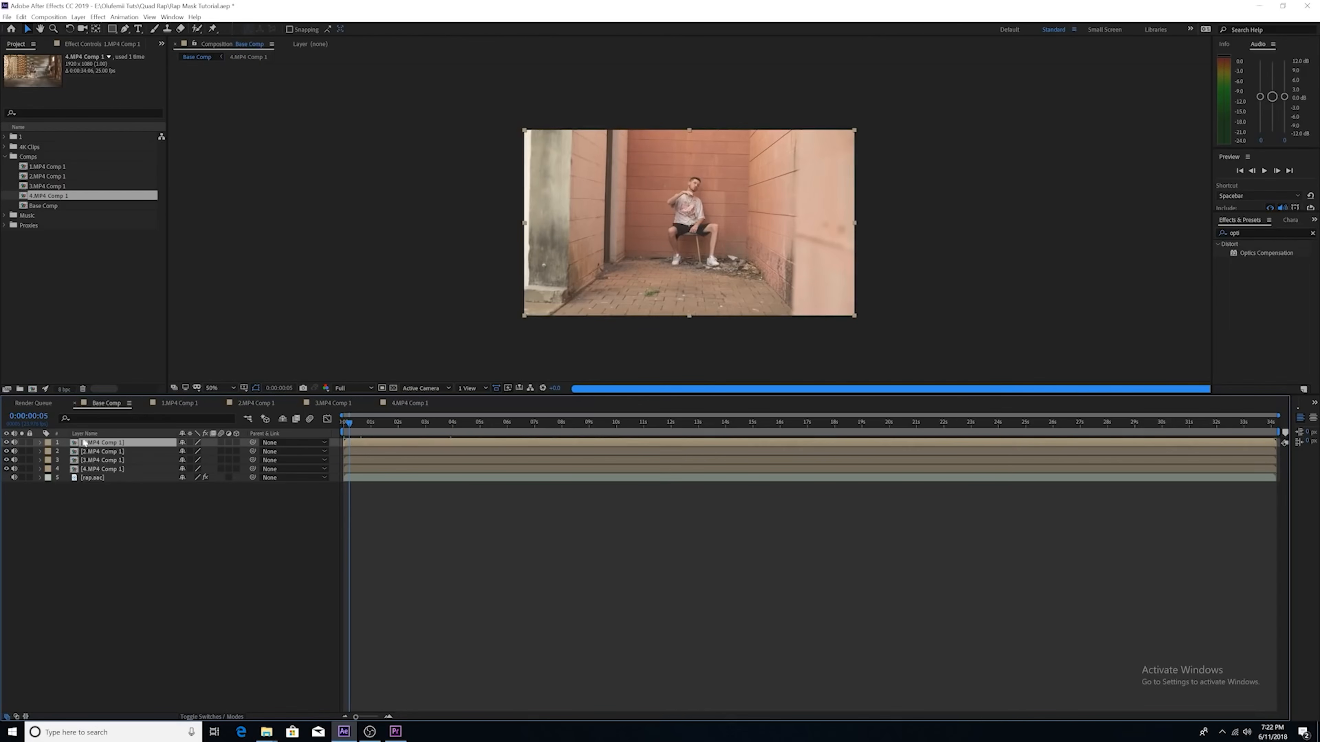
Step: Place Proxy 1.mp4 above the original clip in 1.MP4 Comp 1 and move the playhead to 8:36:11:16
{"action": "left_click", "coordinate": [182, 404]}
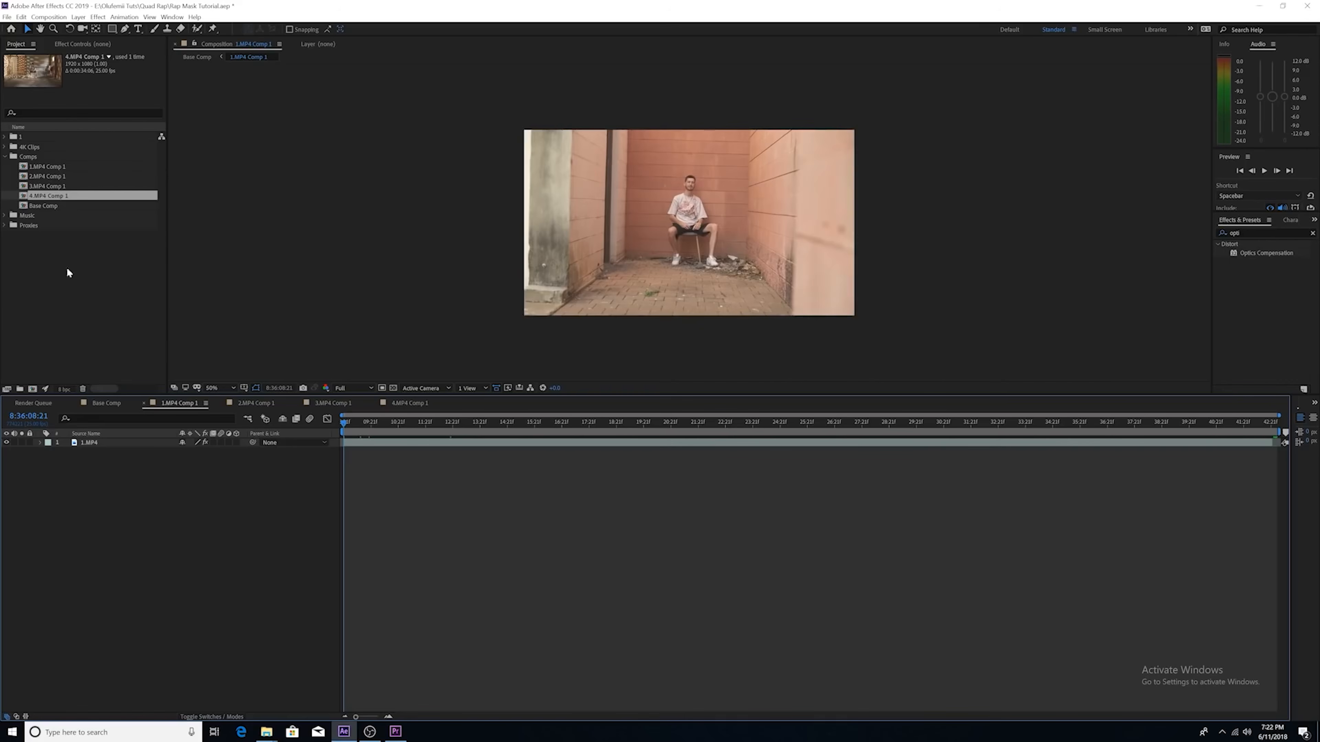
{"action": "left_click", "coordinate": [5, 225]}
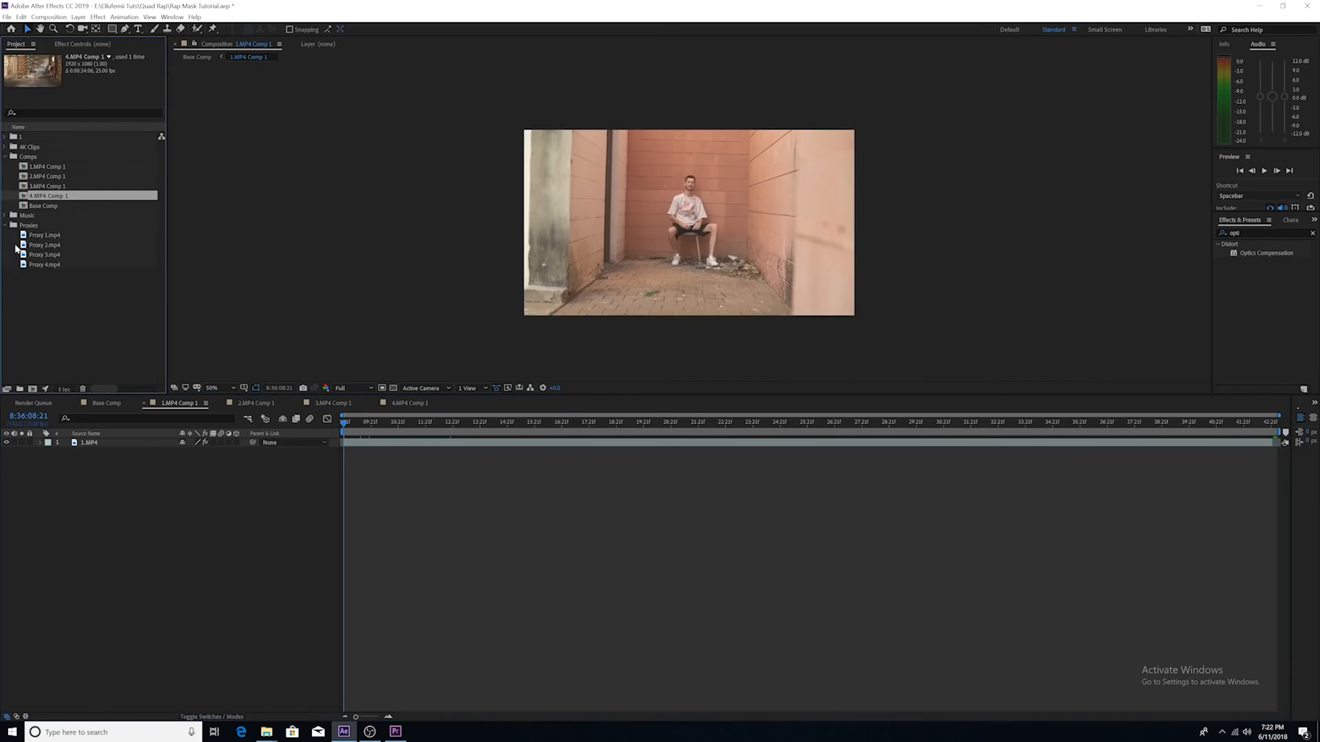
{"action": "left_click", "coordinate": [32, 234]}
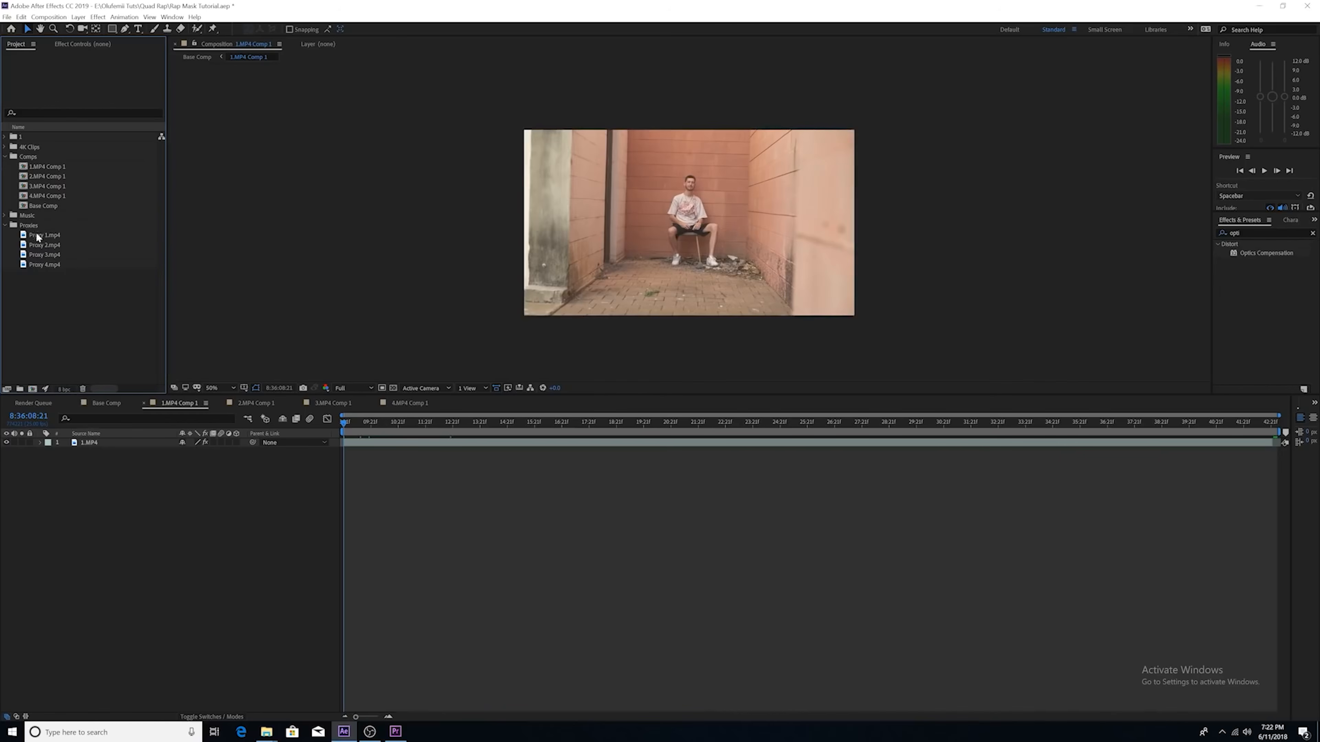
{"action": "left_click_drag", "start_coordinate": [44, 235], "coordinate": [88, 443]}
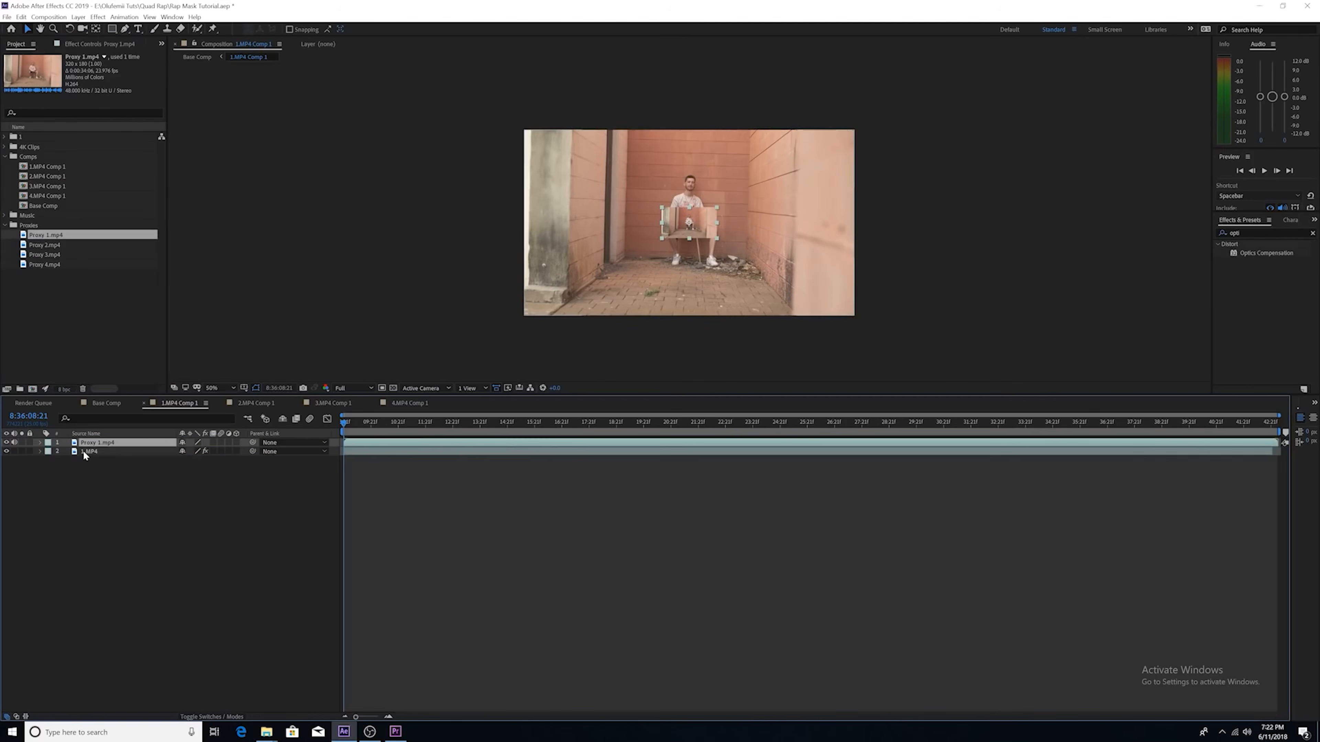
{"action": "left_click_drag", "start_coordinate": [343, 424], "coordinate": [380, 431]}
{"action": "left_click", "coordinate": [420, 423]}
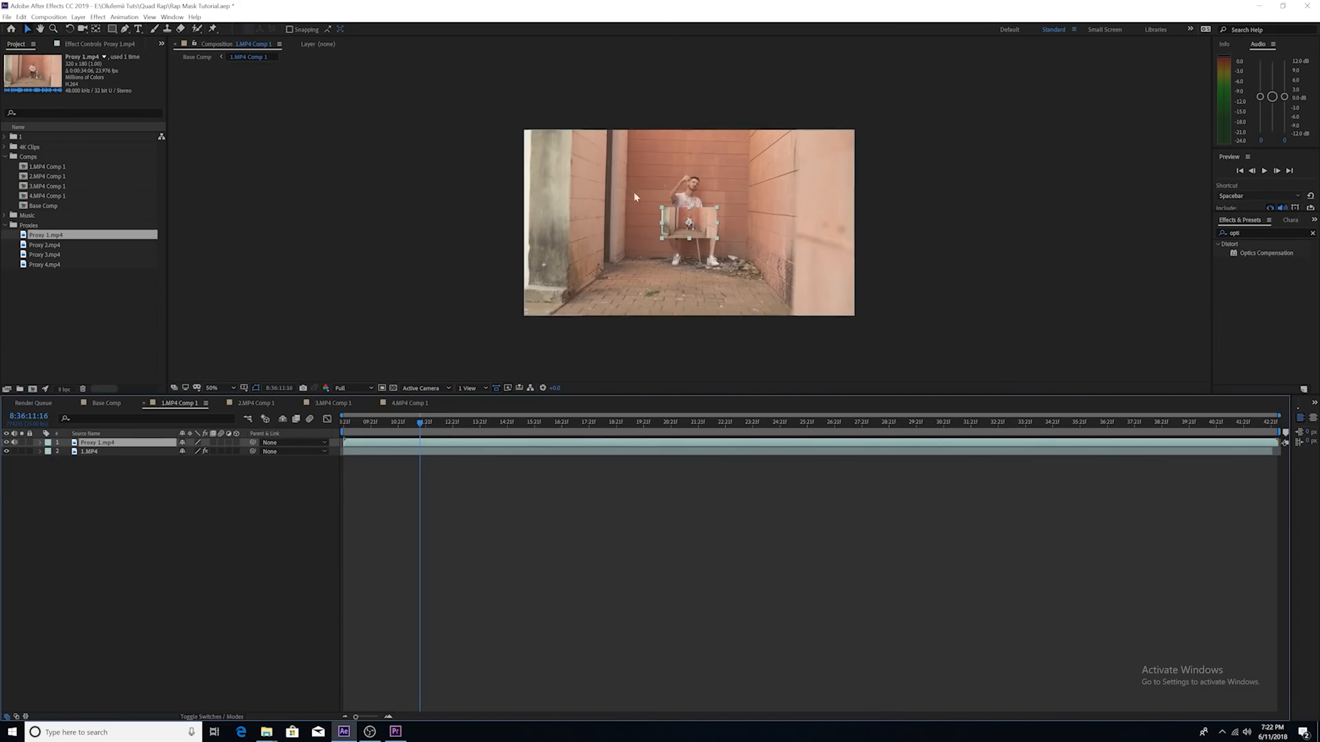
Step: Set the scale of Proxy 1.mp4 to 600% and hide the original 1.MP4 layer beneath it
{"action": "left_click", "coordinate": [40, 443]}
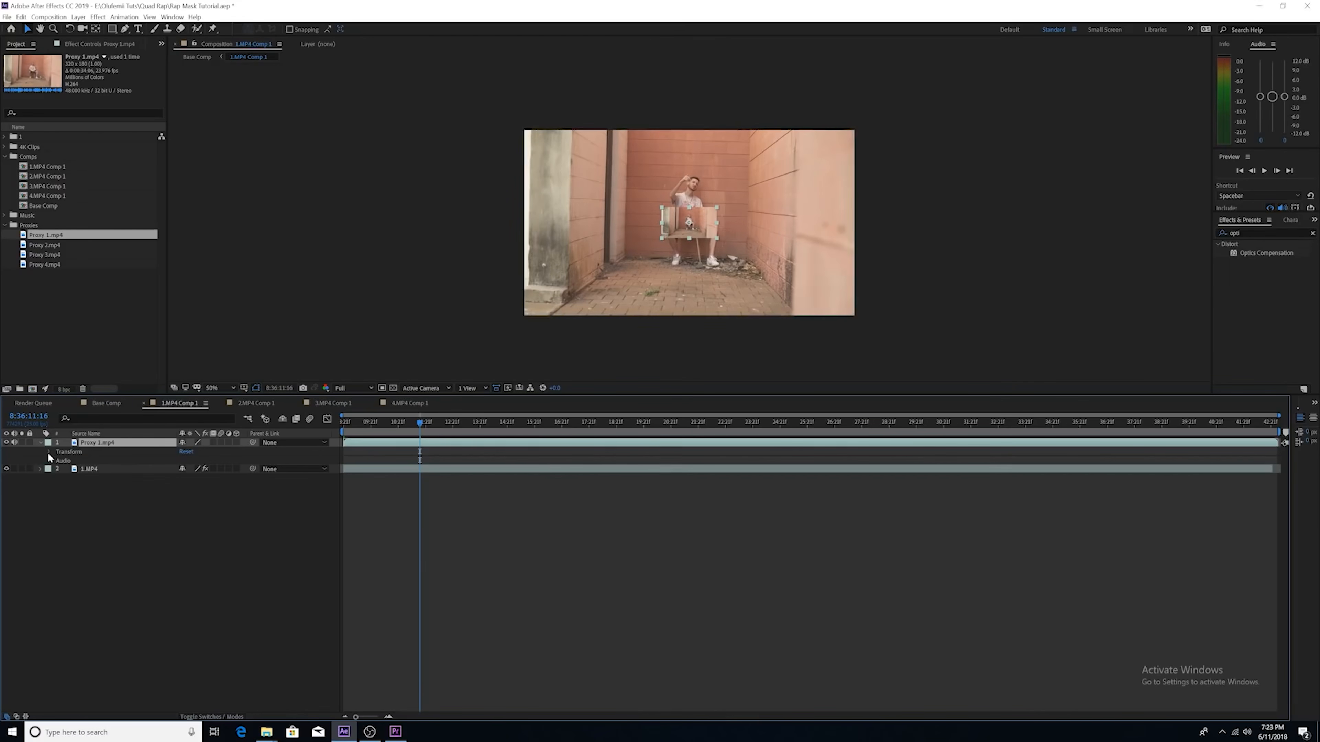
{"action": "left_click", "coordinate": [49, 453]}
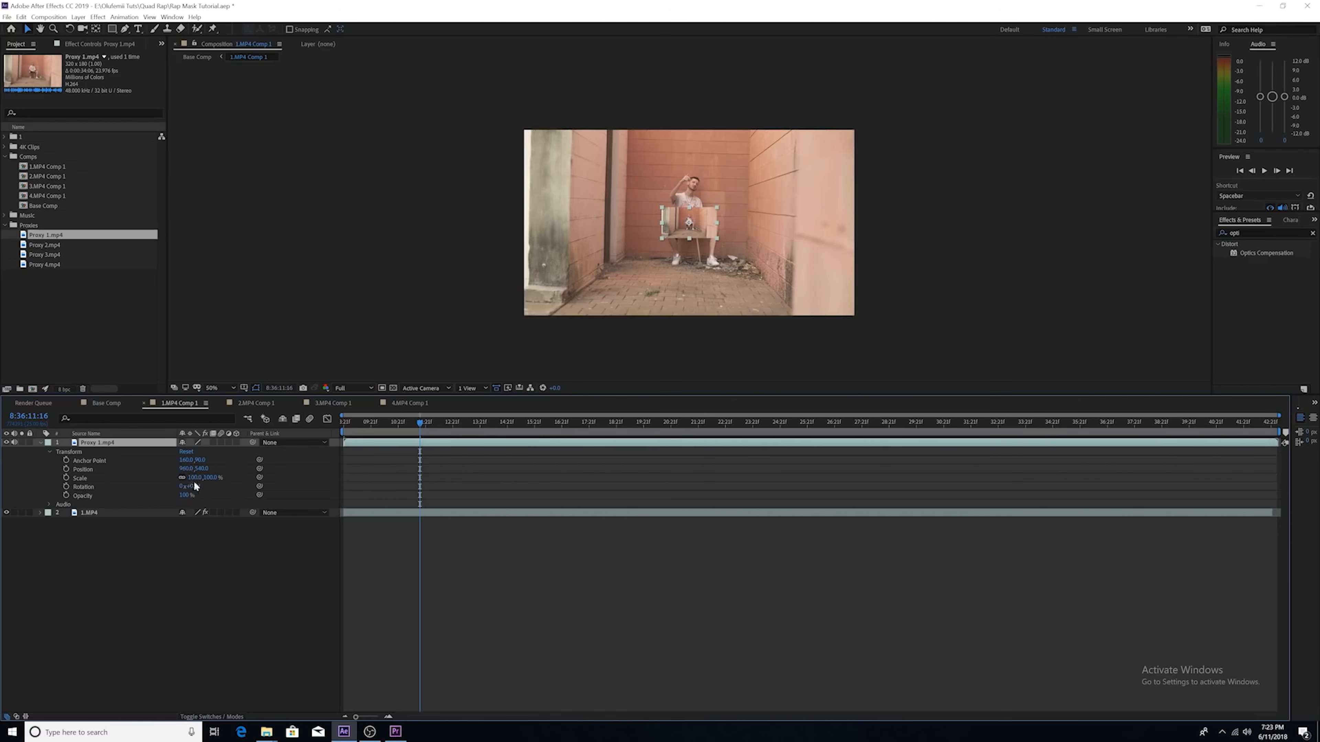
{"action": "left_click_drag", "start_coordinate": [195, 482], "coordinate": [341, 483]}
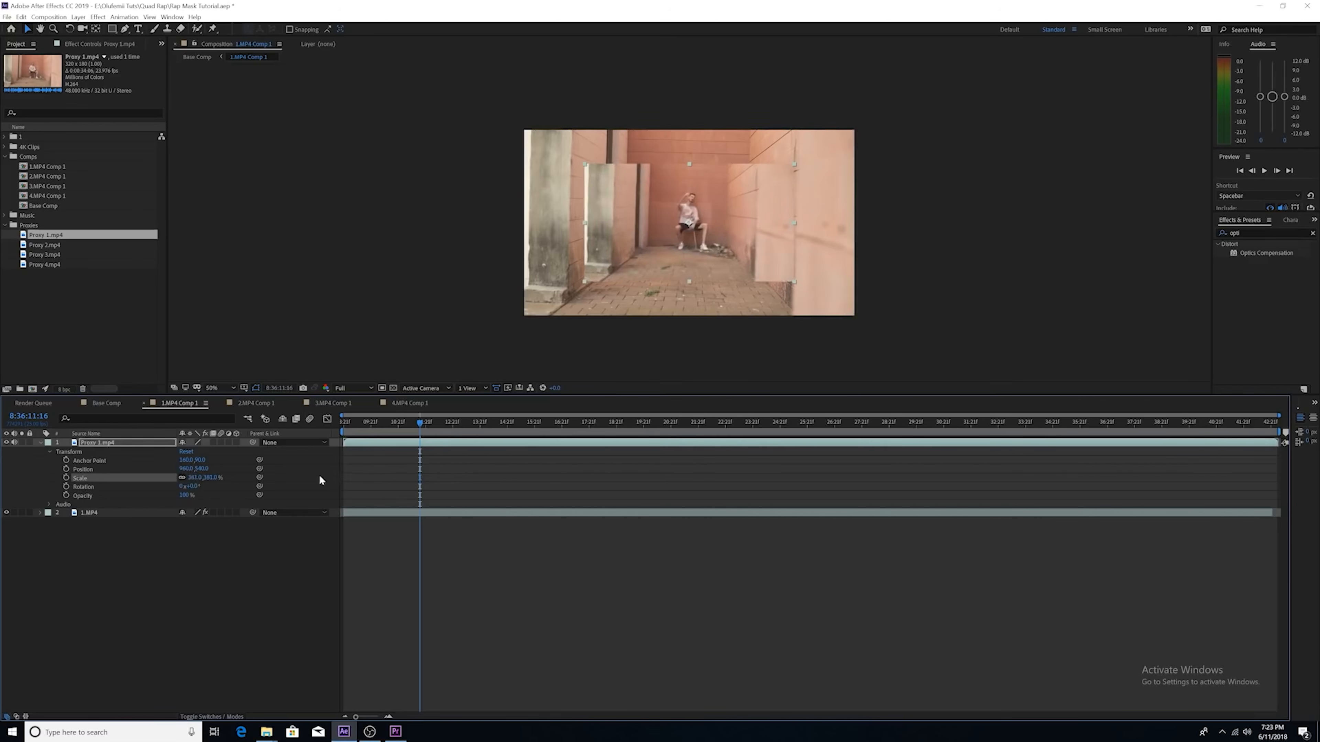
{"action": "left_click", "coordinate": [196, 479]}
{"action": "type", "text": "600"}
{"action": "key", "text": "Return"}
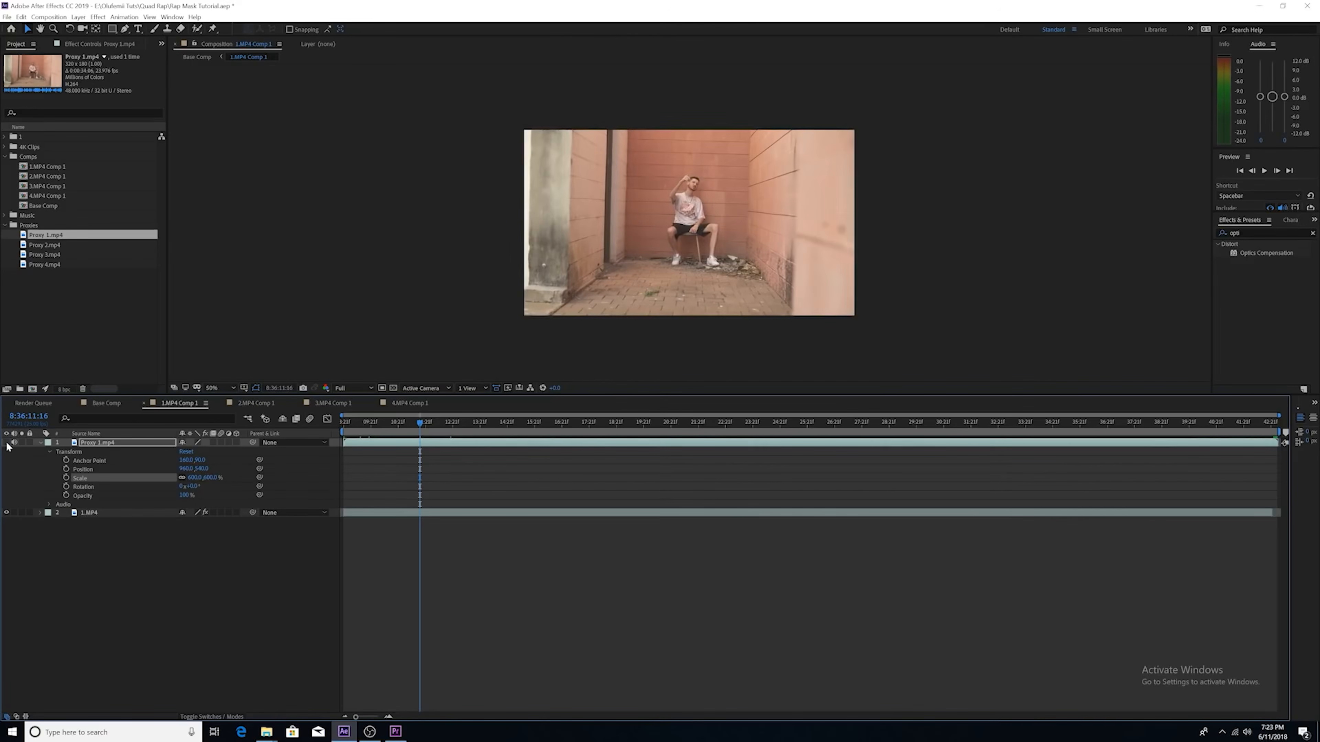
{"action": "left_click", "coordinate": [7, 443]}
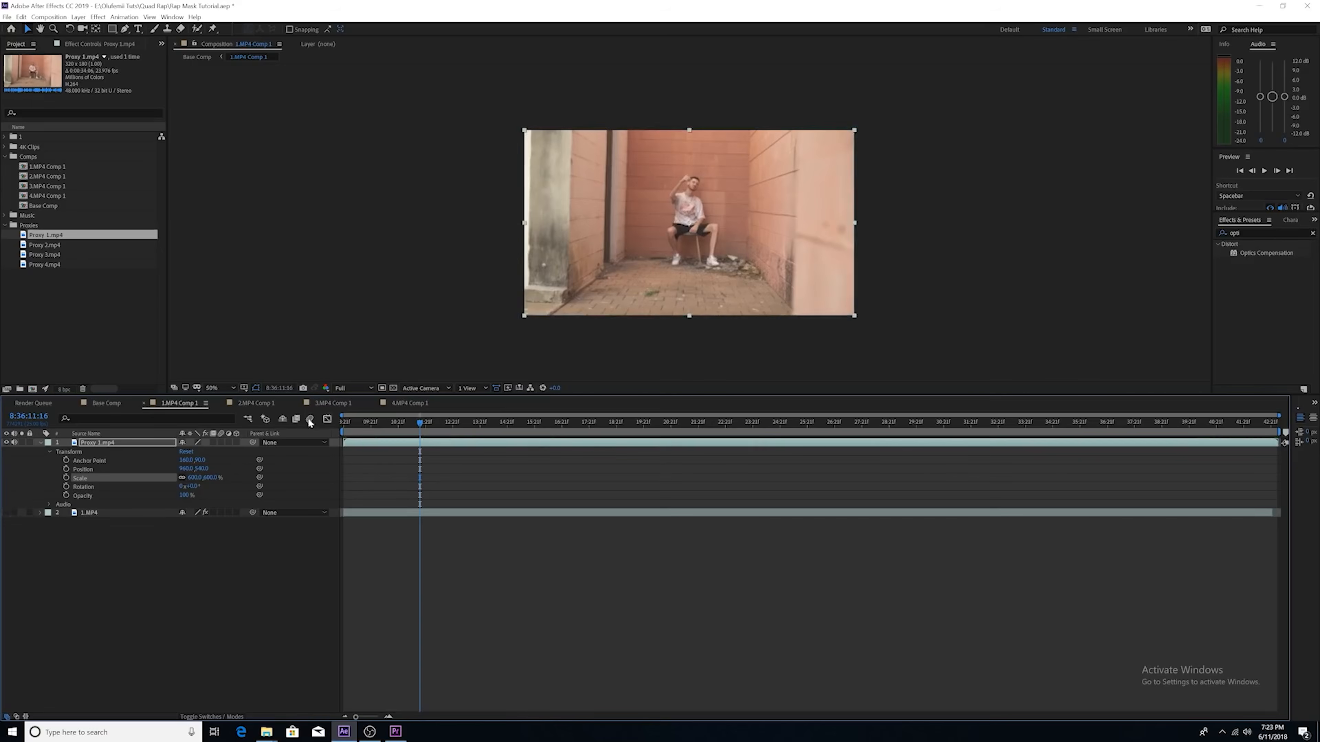
Step: Add the matching proxies to the other three clip precomps at 600% scale and hide their original clip layers
{"action": "left_click", "coordinate": [249, 404]}
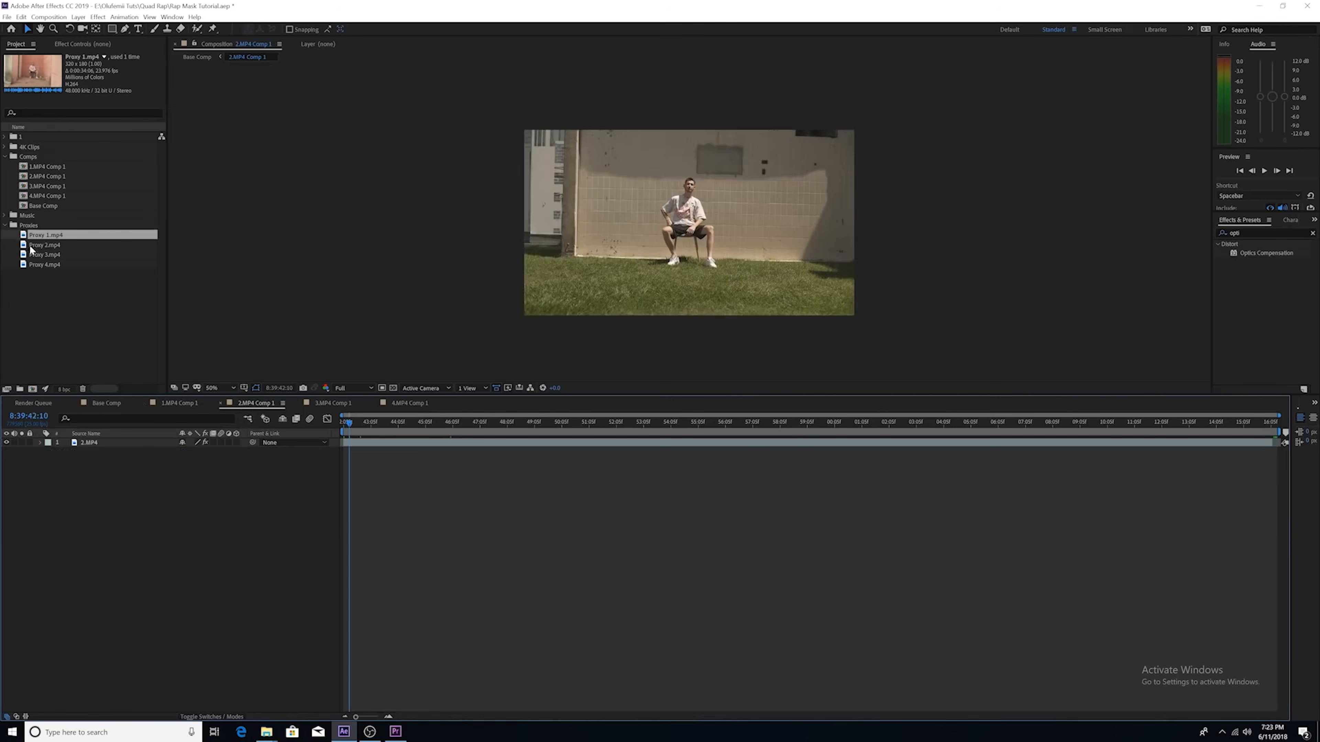
{"action": "left_click", "coordinate": [126, 442]}
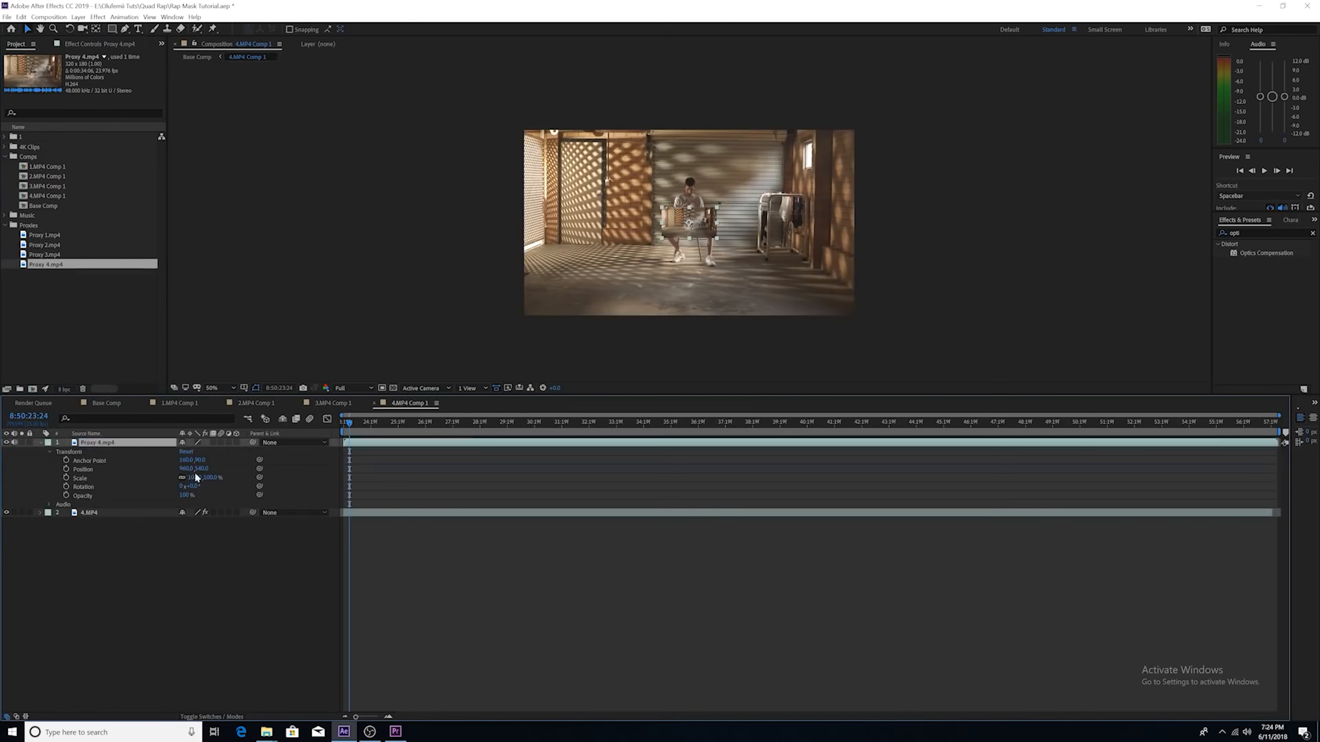
{"action": "left_click", "coordinate": [196, 478]}
{"action": "type", "text": "600"}
{"action": "key", "text": "Return"}
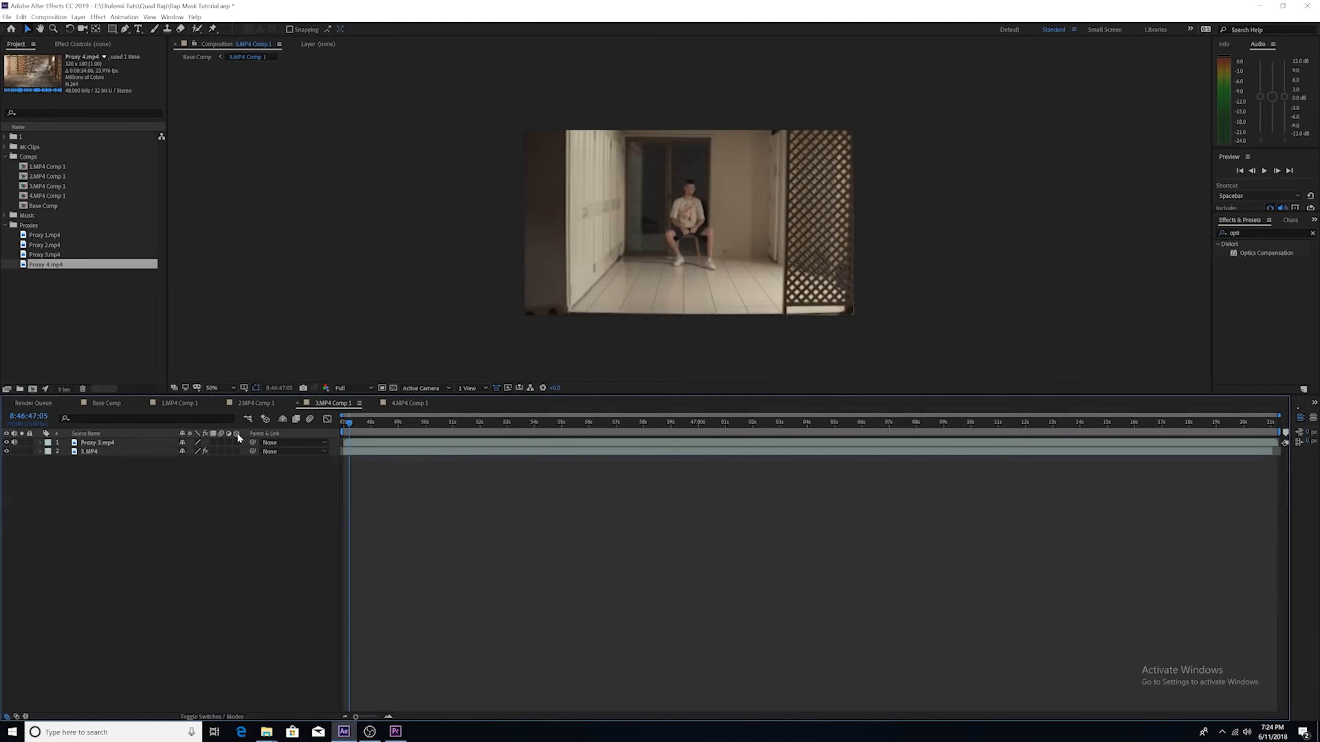
{"action": "left_click", "coordinate": [251, 402]}
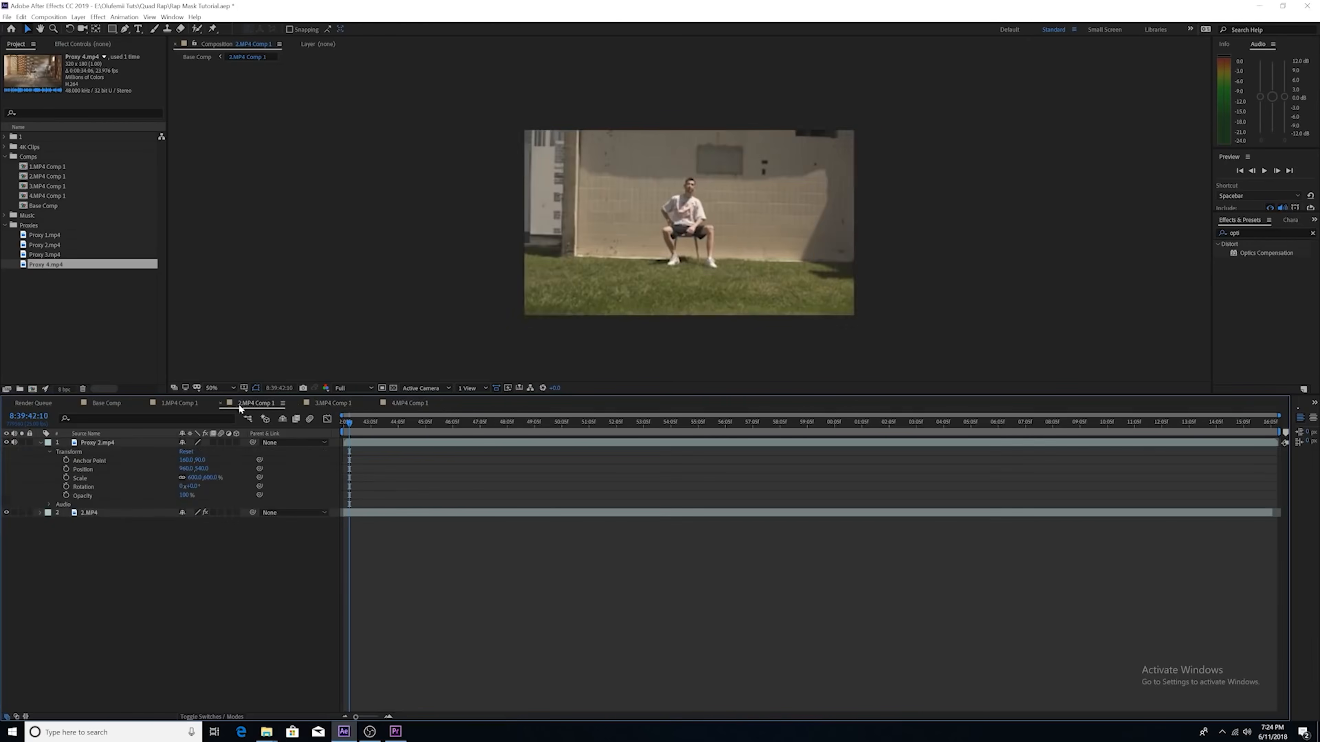
{"action": "left_click", "coordinate": [10, 512]}
Step: Mute the audio of the proxy layer in each of the four clip precomps
{"action": "left_click", "coordinate": [165, 402]}
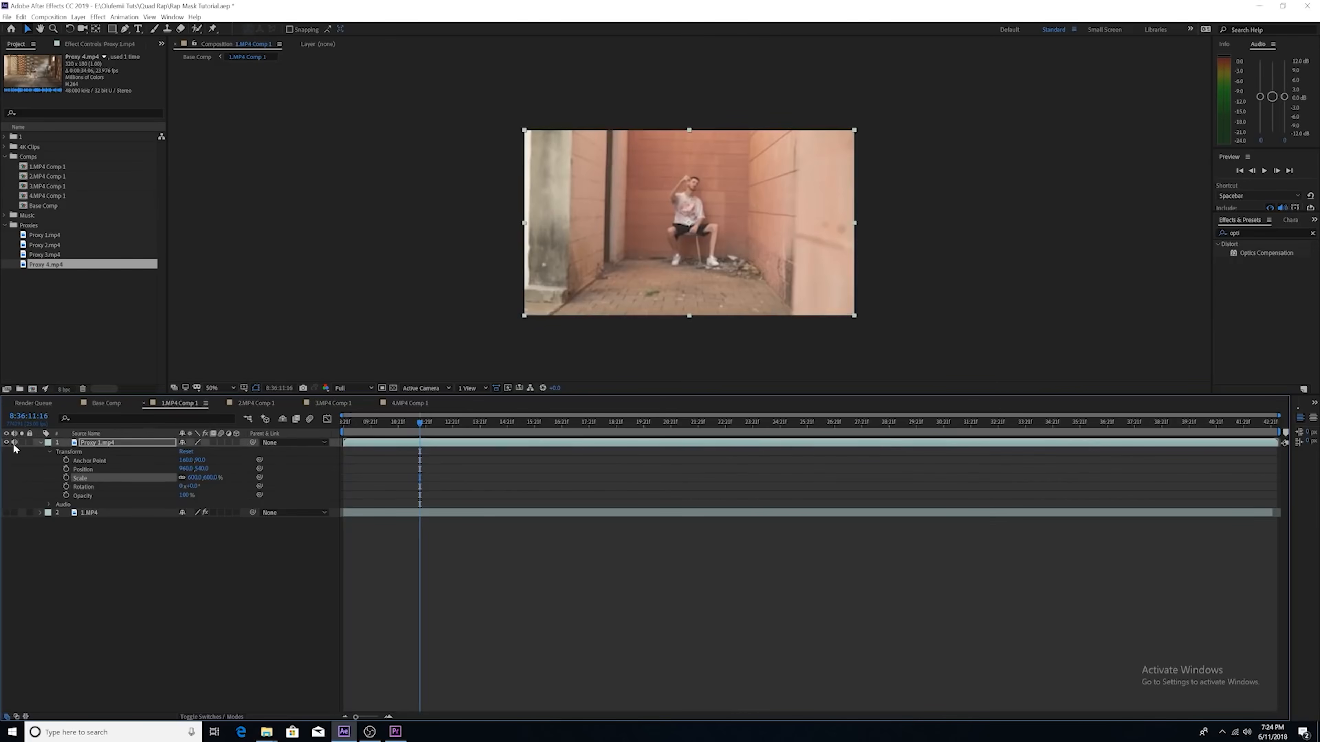
{"action": "left_click", "coordinate": [283, 404]}
{"action": "left_click", "coordinate": [14, 442]}
{"action": "left_click", "coordinate": [320, 405]}
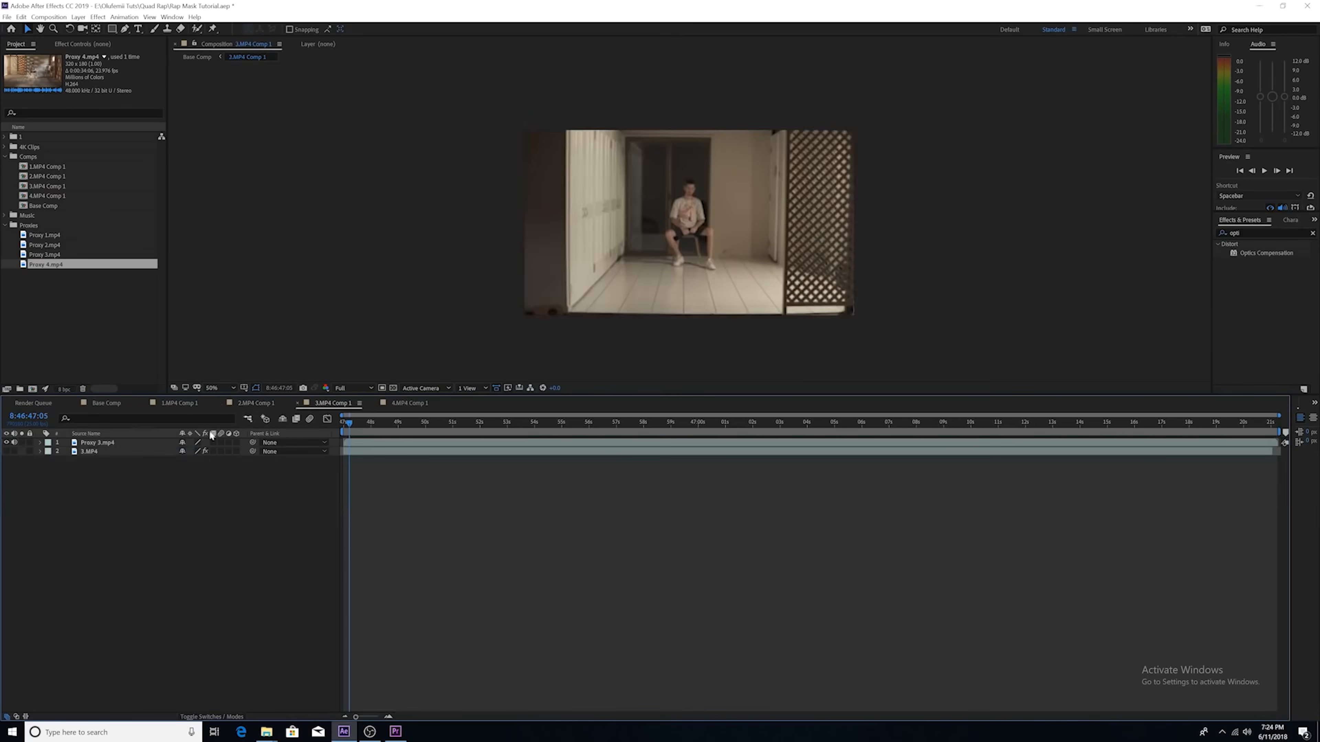
{"action": "left_click", "coordinate": [14, 443]}
{"action": "left_click", "coordinate": [411, 403]}
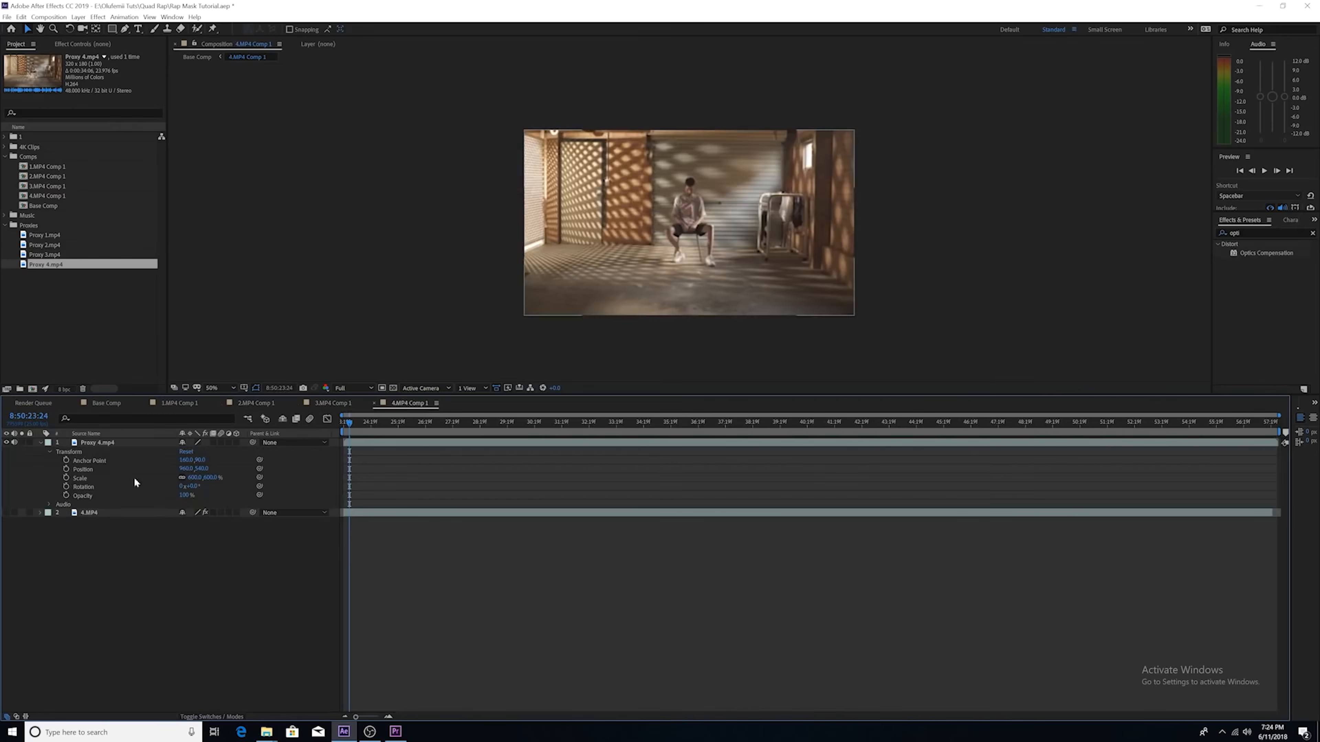
{"action": "left_click", "coordinate": [15, 442]}
{"action": "left_click", "coordinate": [40, 443]}
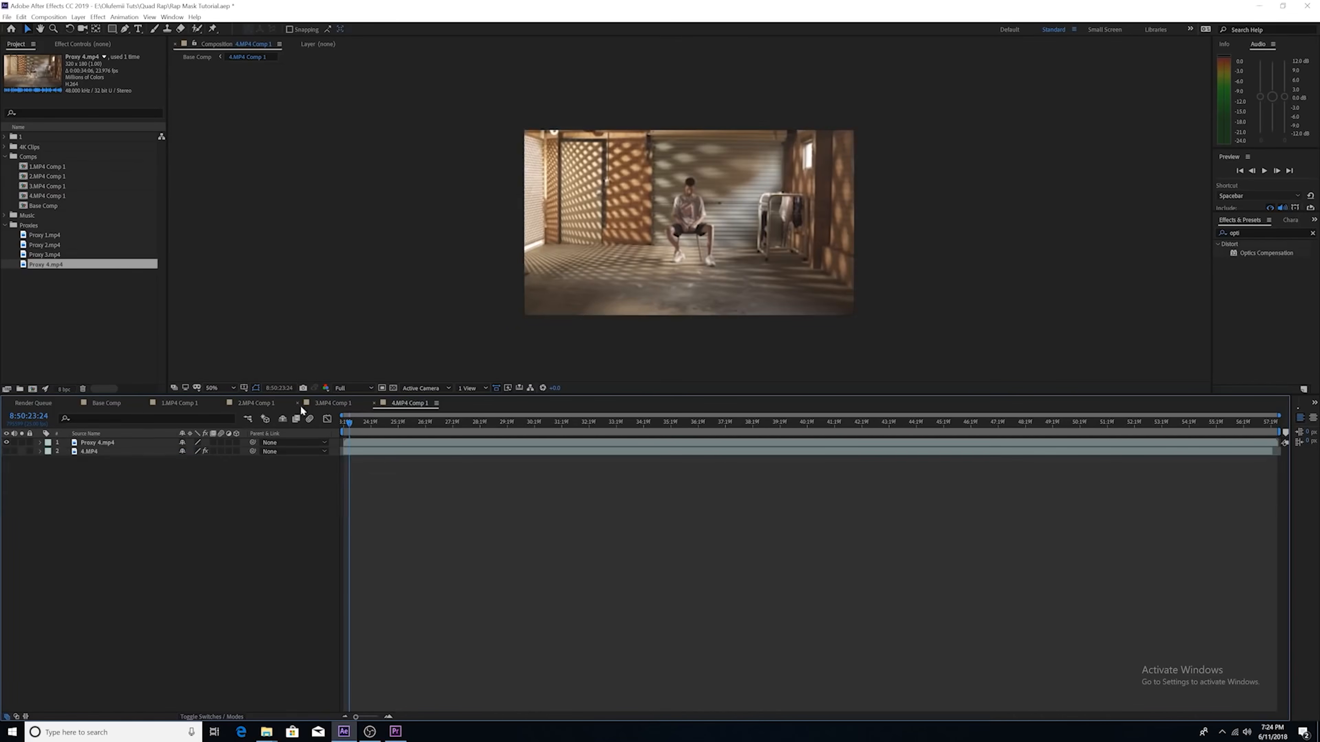
Step: Close the timelines of the four clip precomps, leaving only Base Comp open
{"action": "left_click", "coordinate": [324, 404]}
{"action": "left_click", "coordinate": [181, 406]}
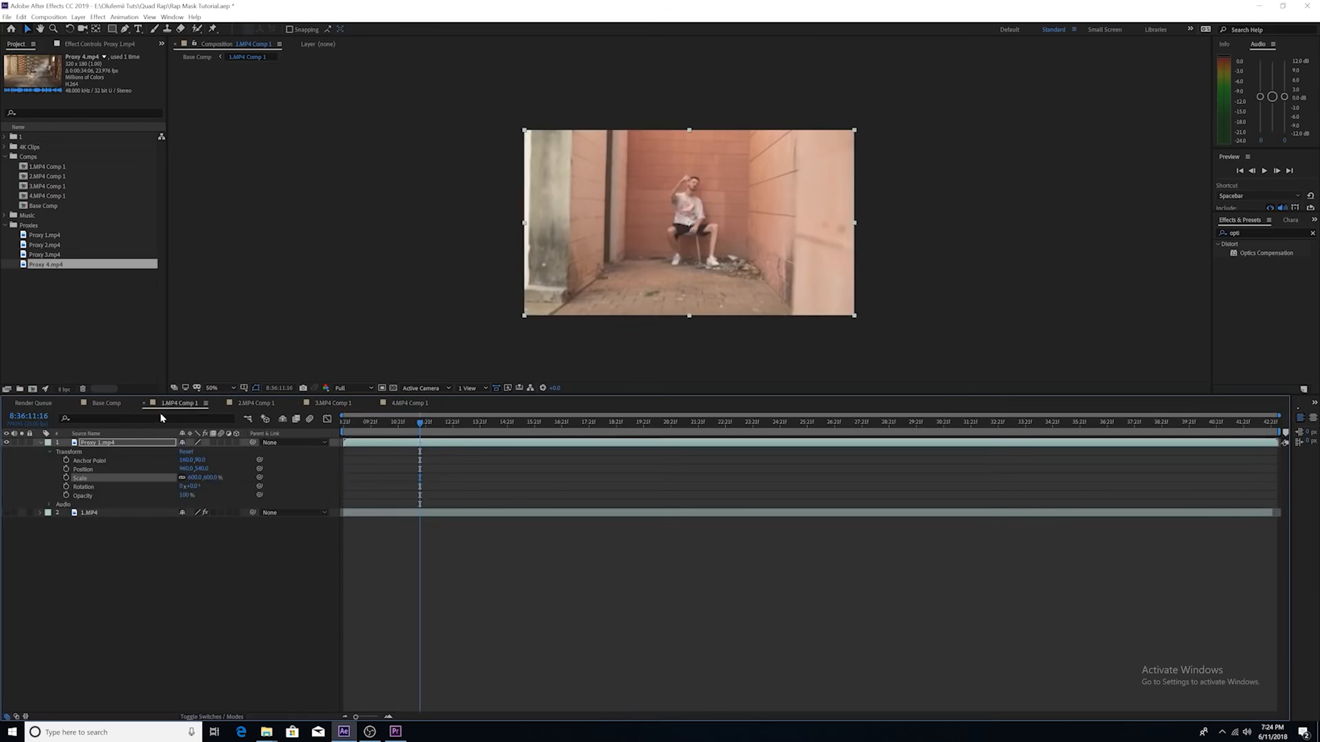
{"action": "left_click", "coordinate": [146, 403]}
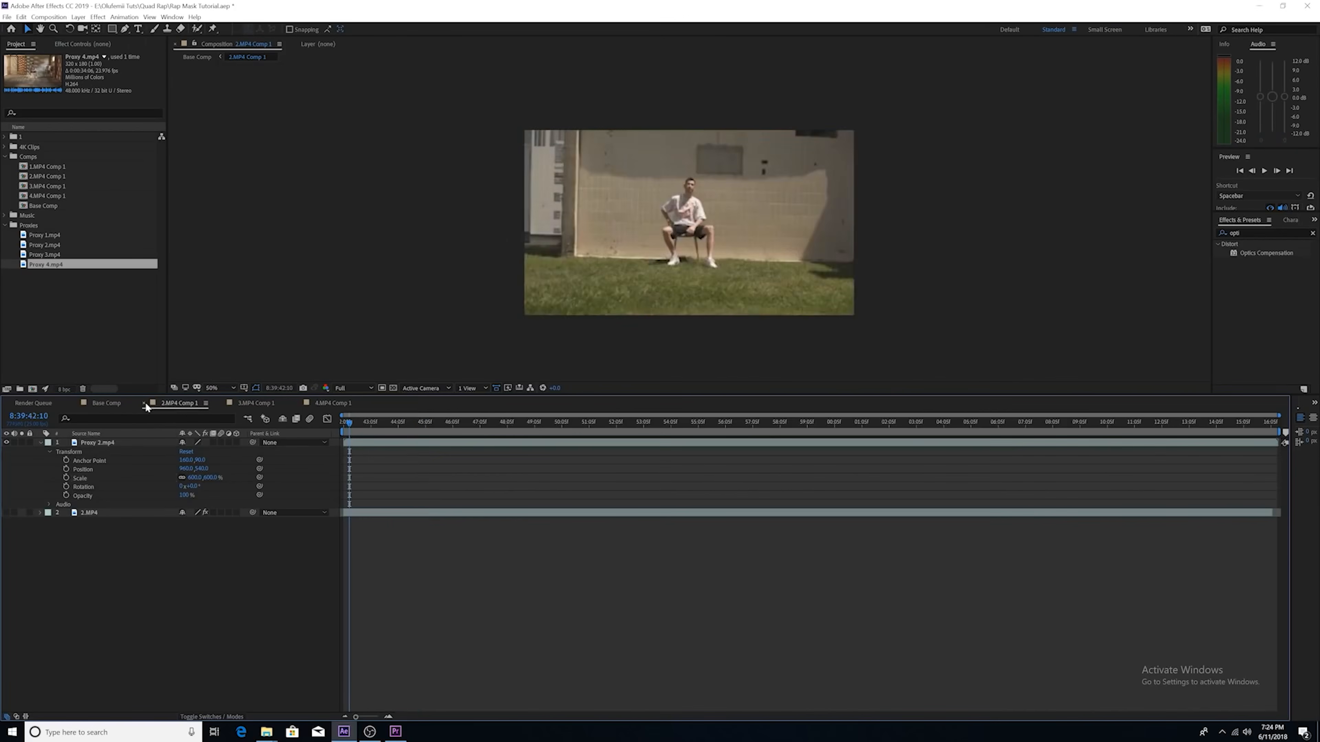
{"action": "left_click", "coordinate": [145, 403]}
{"action": "left_click", "coordinate": [146, 403]}
{"action": "left_click", "coordinate": [142, 403]}
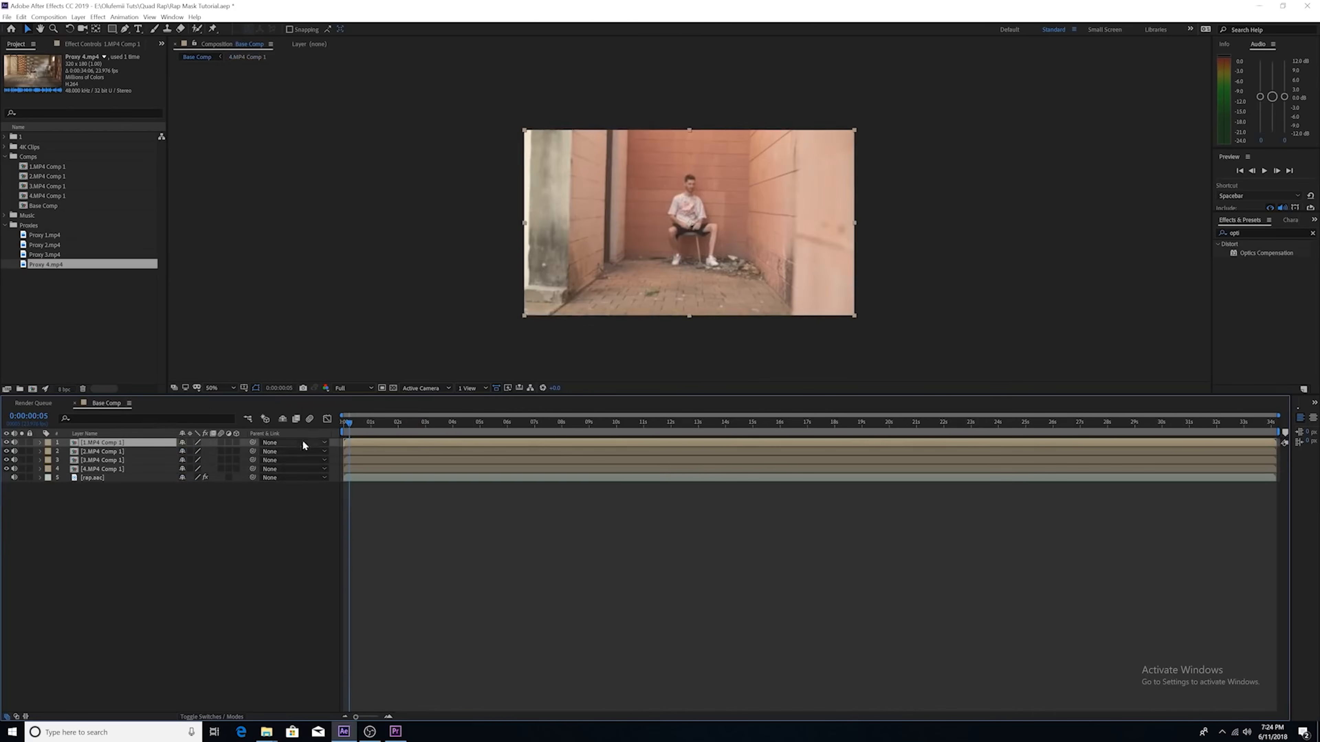
Step: Scrub through Base Comp, check its clip layers, and play a preview from the beginning
{"action": "left_click_drag", "start_coordinate": [348, 422], "coordinate": [492, 422]}
{"action": "left_click", "coordinate": [107, 451]}
{"action": "left_click", "coordinate": [106, 460]}
{"action": "left_click", "coordinate": [104, 469]}
{"action": "left_click_drag", "start_coordinate": [345, 423], "coordinate": [334, 424]}
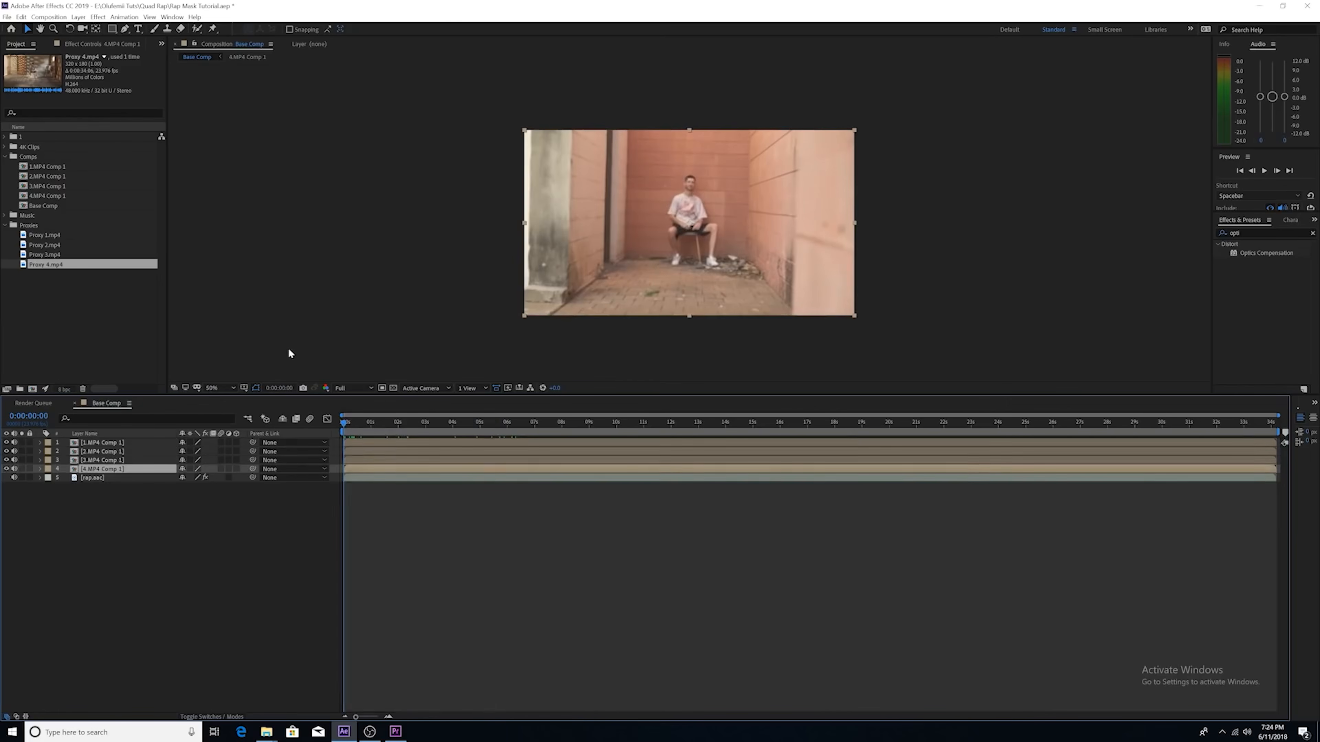
{"action": "key", "text": "space"}
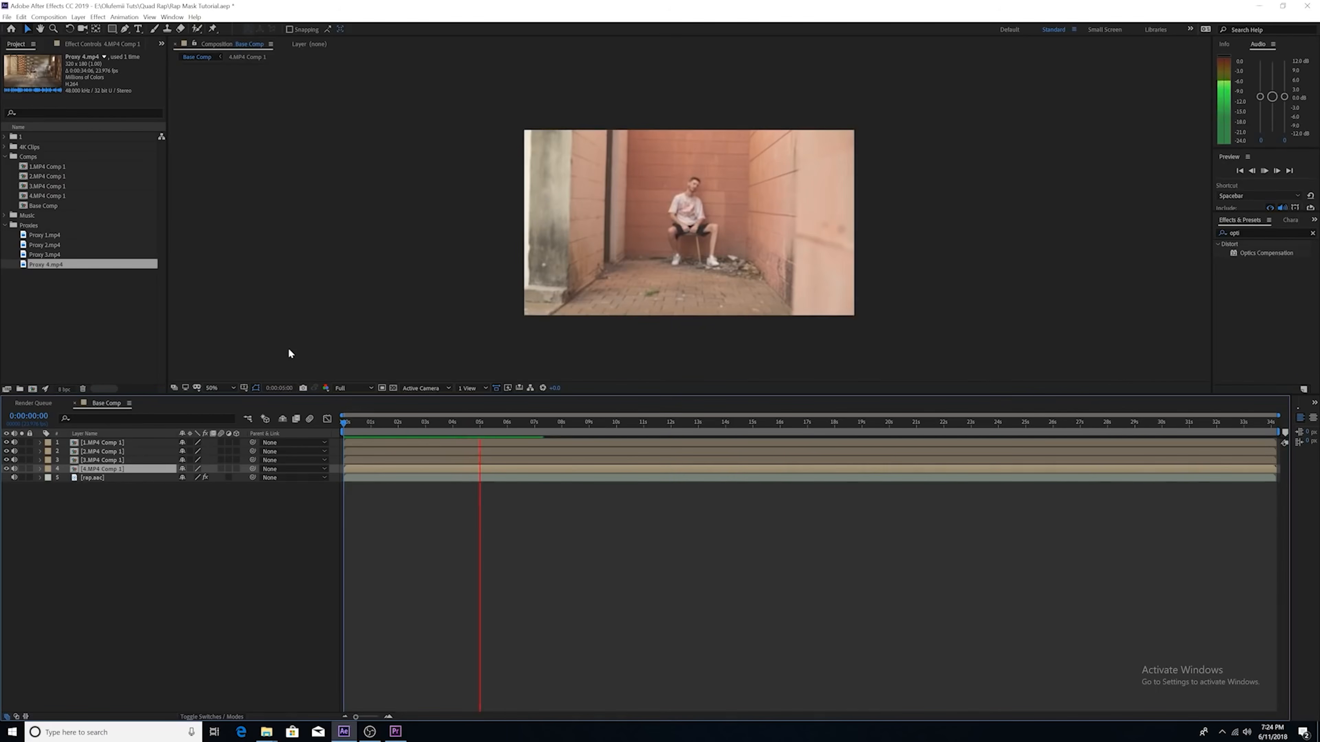
Step: In 1.MP4 Comp 1, swap visibility from the proxy to the original clip for comparison, and restore the proxy
{"action": "double_click", "coordinate": [95, 444]}
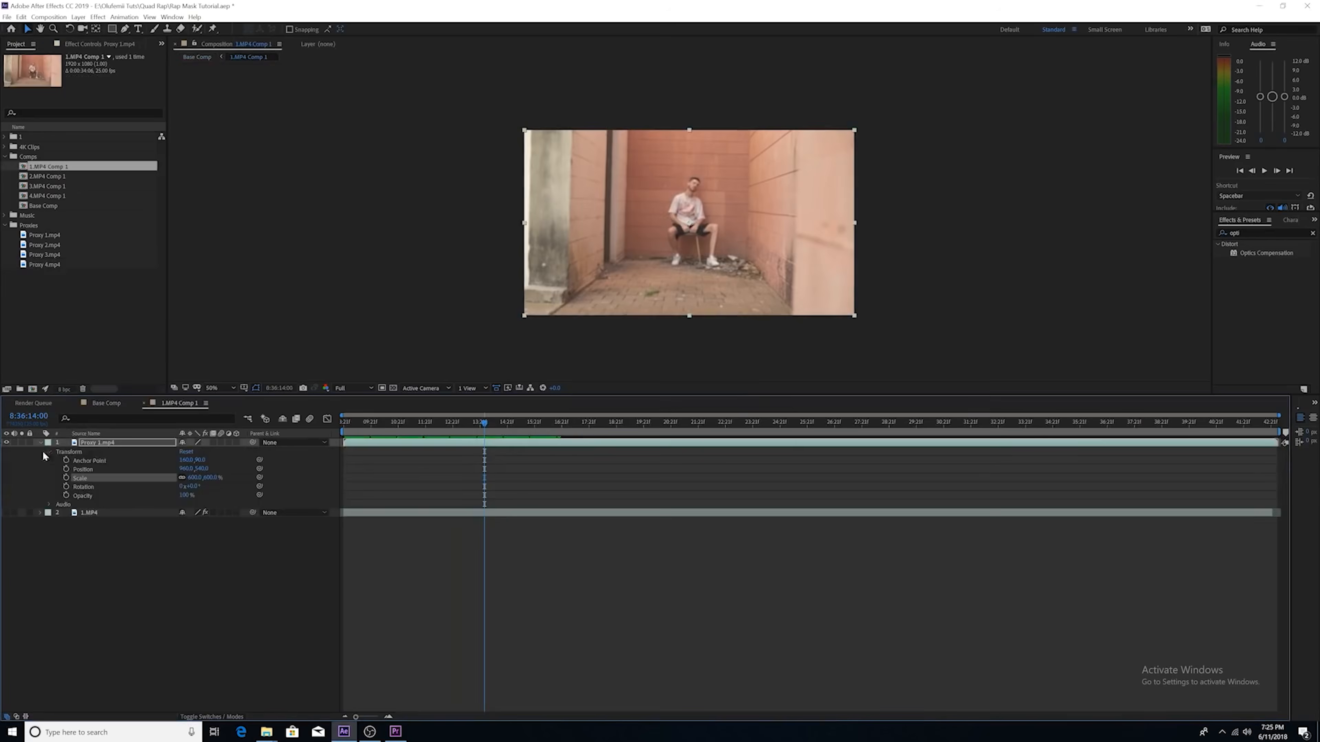
{"action": "left_click", "coordinate": [6, 442]}
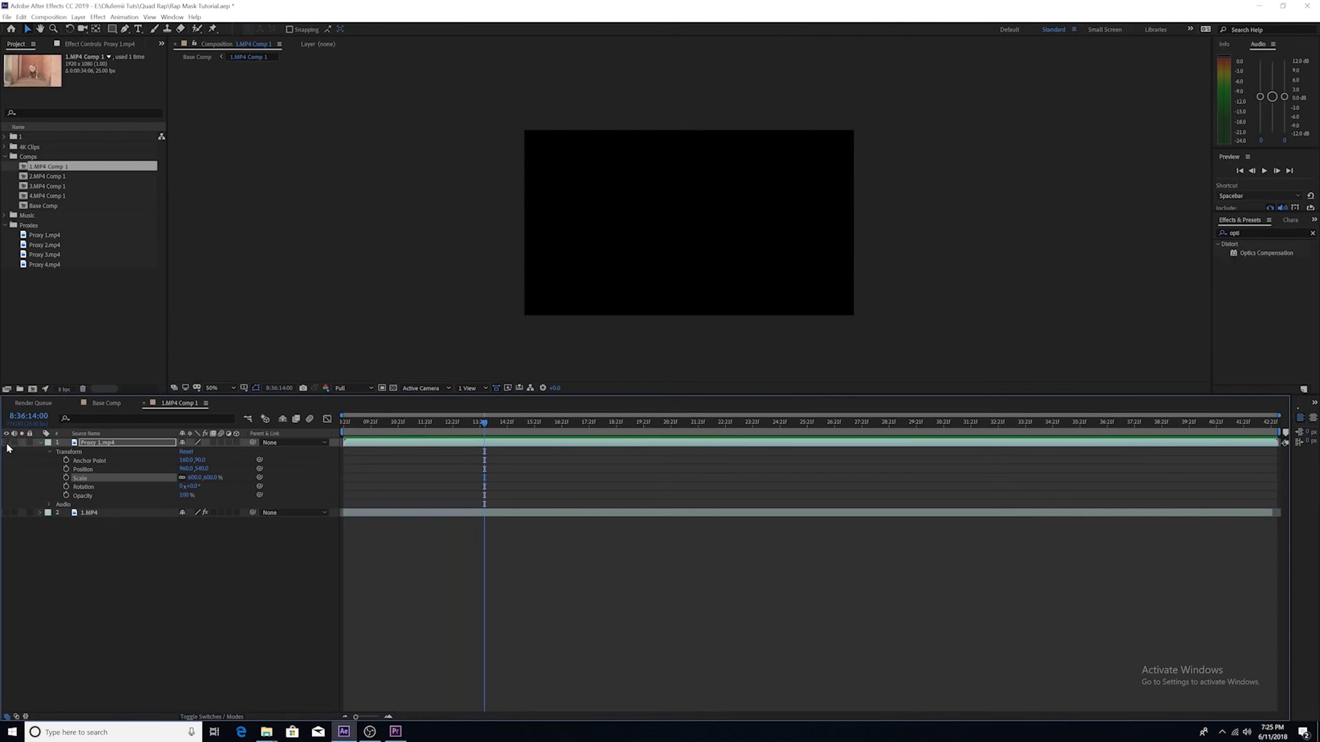
{"action": "left_click", "coordinate": [6, 513]}
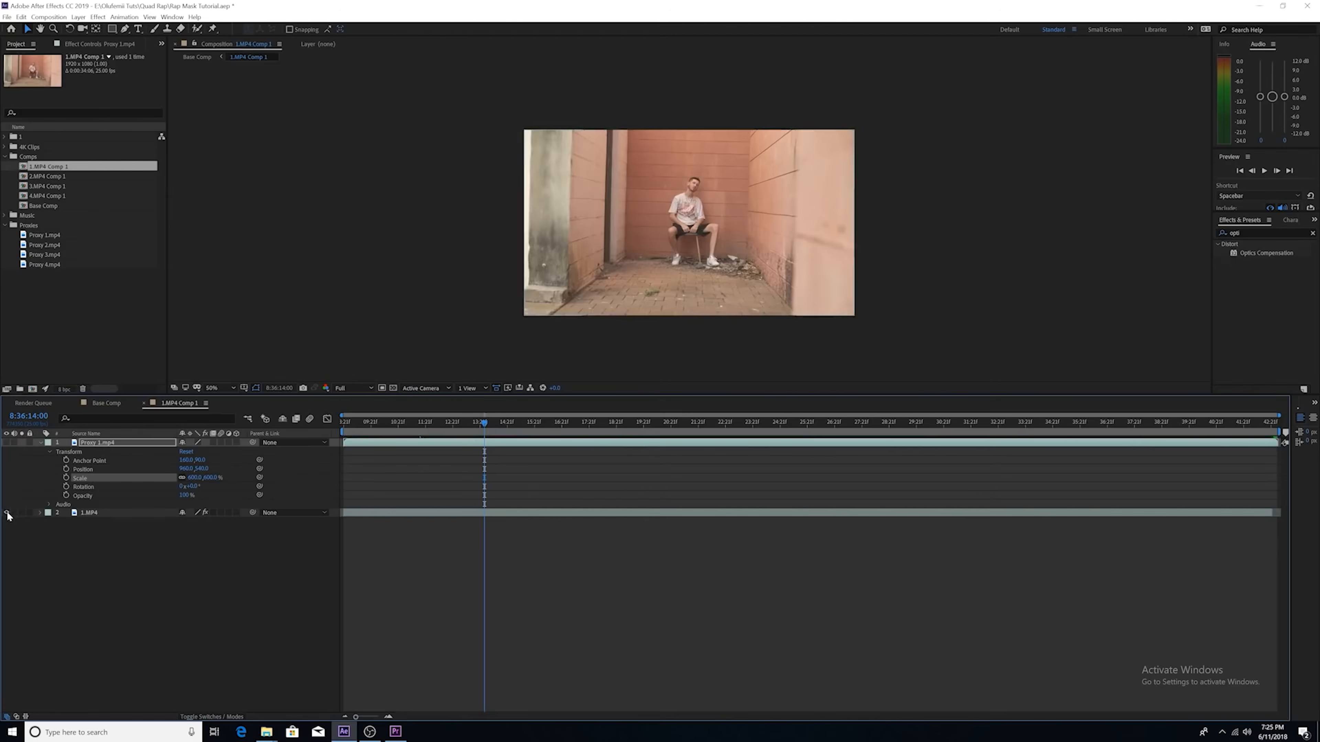
{"action": "left_click", "coordinate": [7, 512]}
{"action": "left_click", "coordinate": [7, 442]}
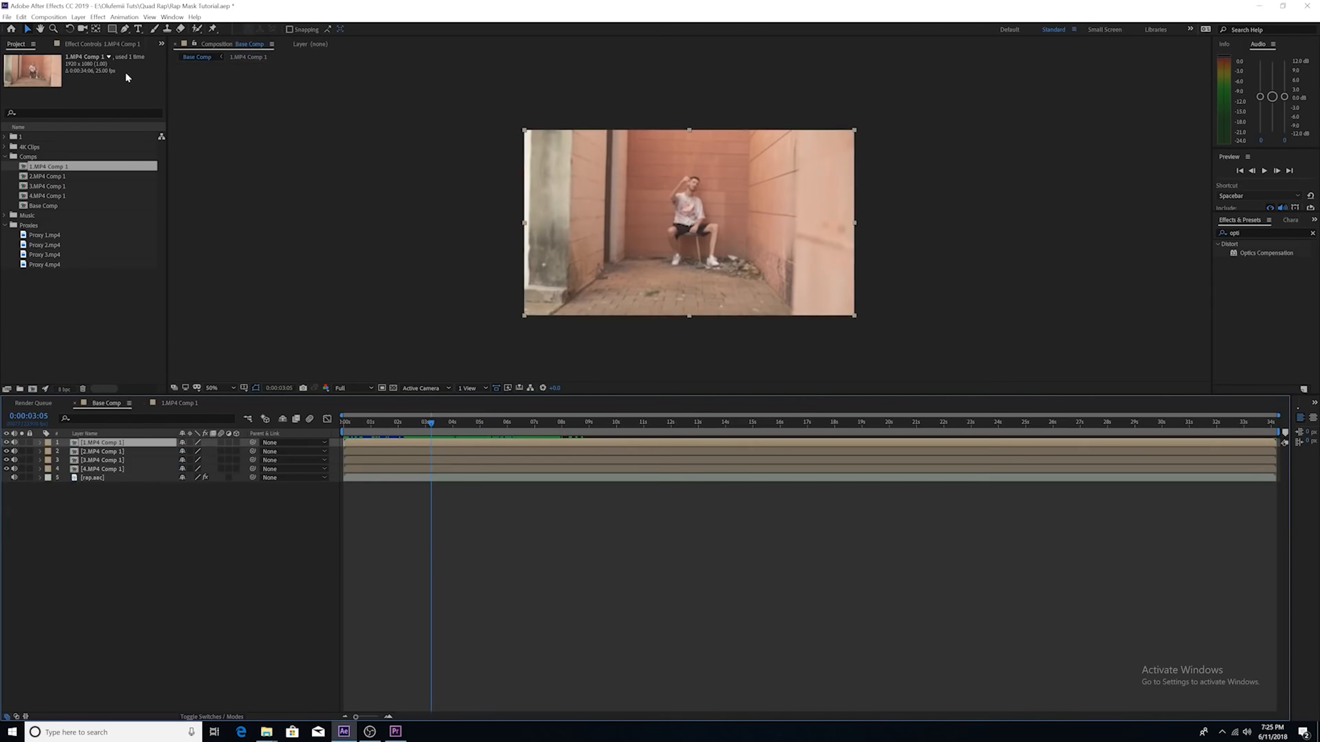
Step: Mask the 1.MP4 Comp 1 layer in Base Comp with a tall, narrow rectangle just left of the rapper and expand its mask properties
{"action": "left_click", "coordinate": [113, 29]}
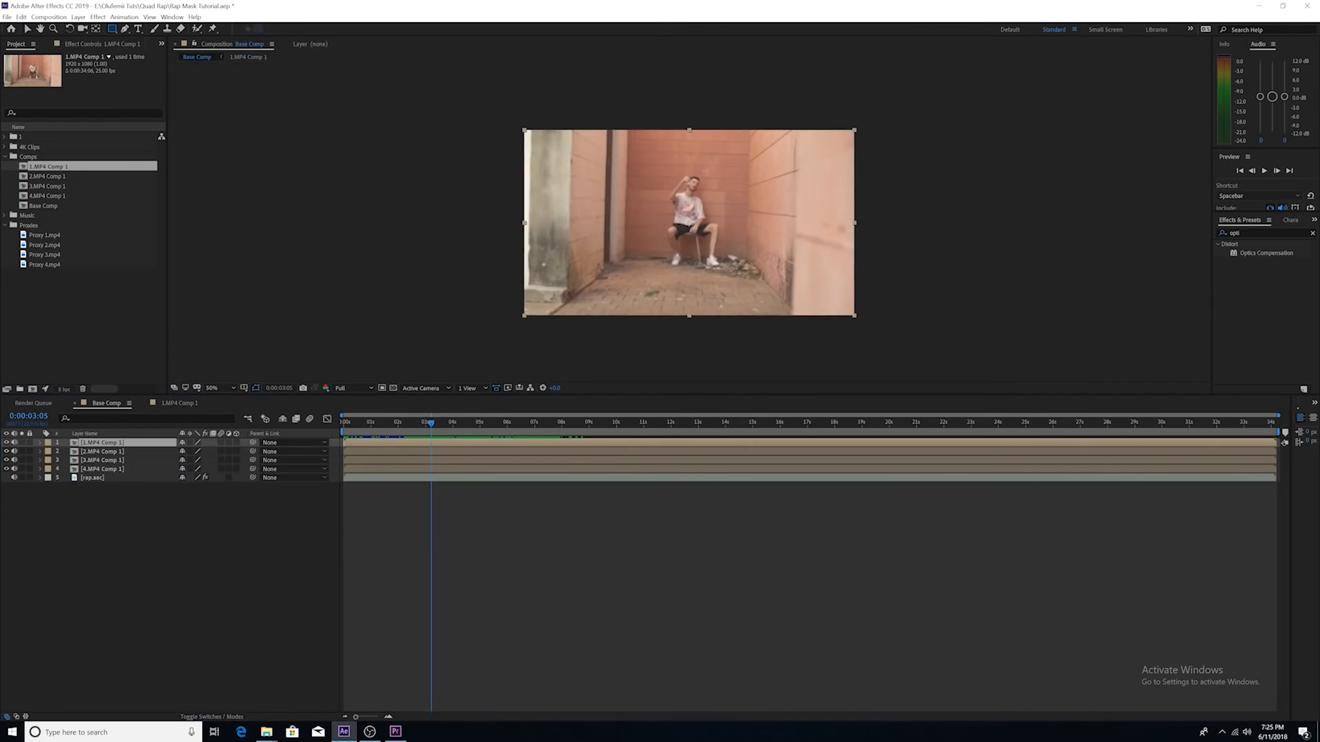
{"action": "mouse_move", "coordinate": [618, 110]}
{"action": "left_mouse_down"}
{"action": "mouse_move", "coordinate": [674, 346]}
{"action": "mouse_move", "coordinate": [661, 344]}
{"action": "left_mouse_up"}
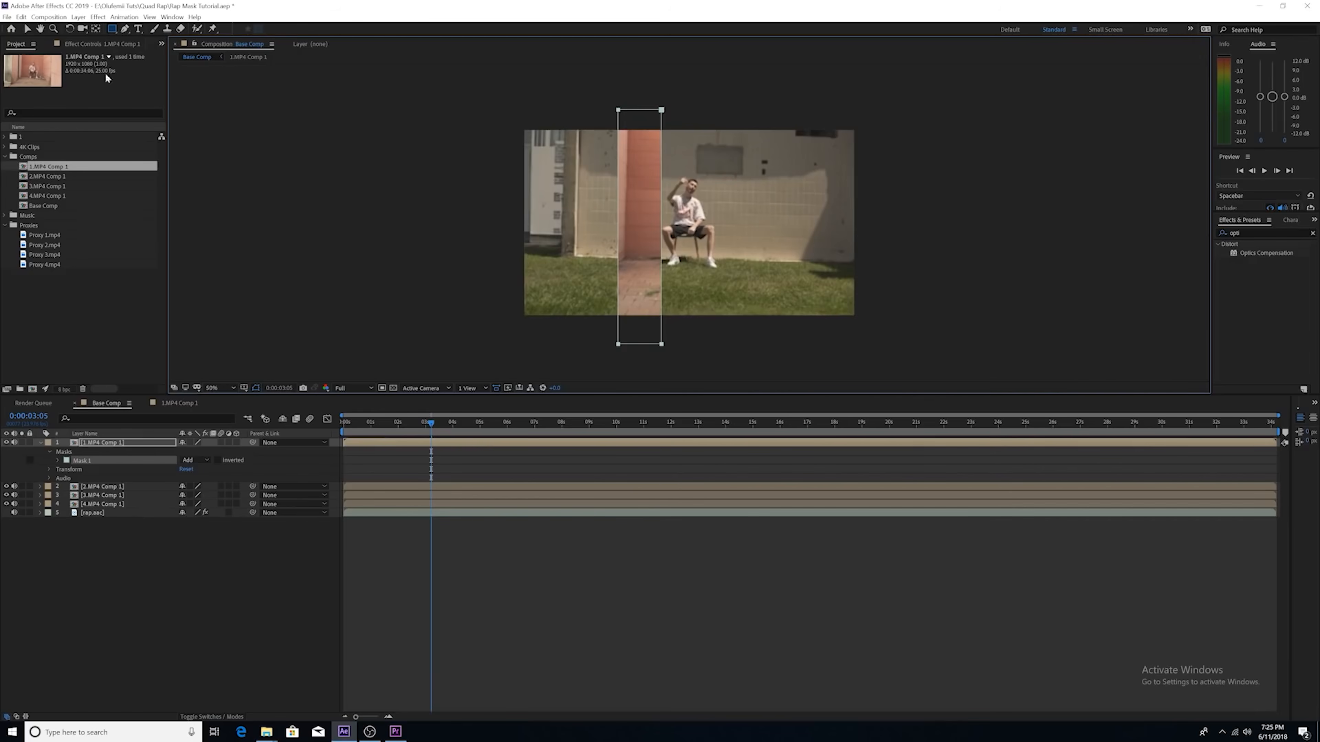
{"action": "left_click", "coordinate": [58, 459]}
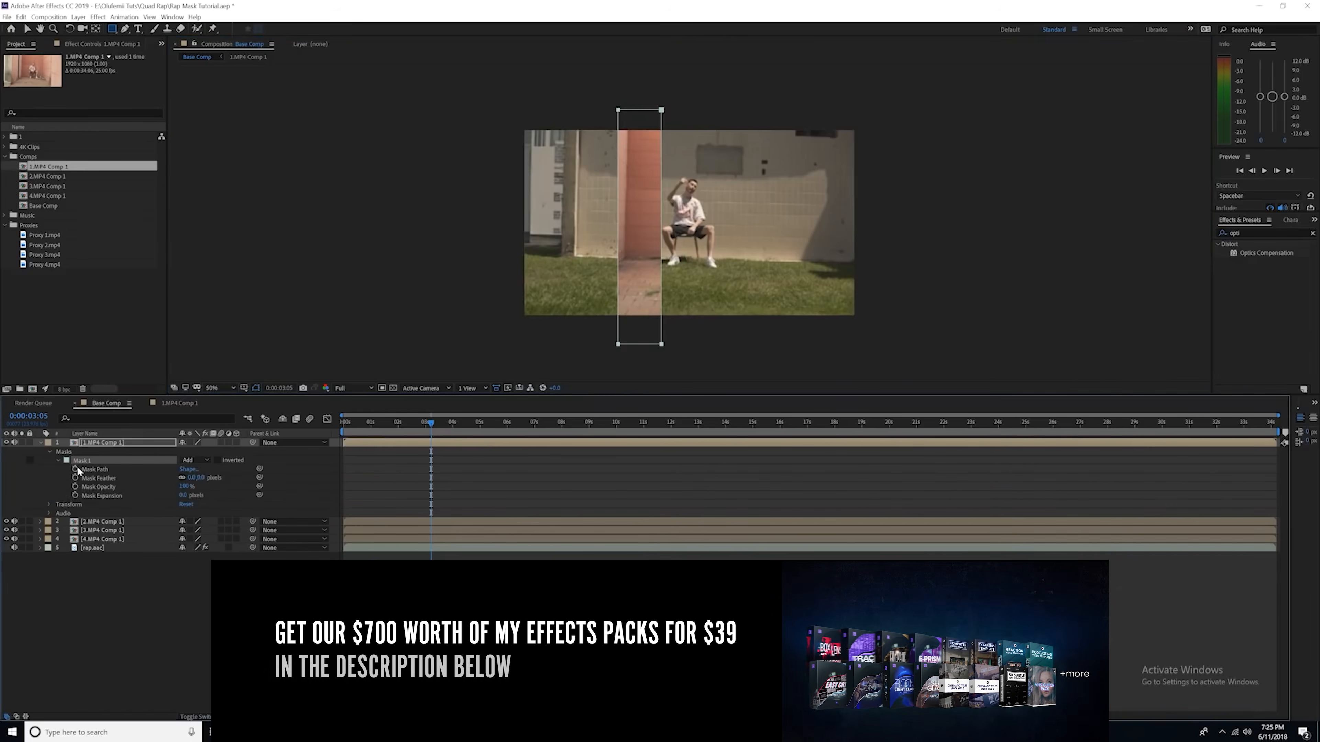
Step: Keyframe the Mask Path of 1.MP4 Comp 1 so the strip extends down from the frame's top edge and widens rightward across the rapper
{"action": "left_click_drag", "start_coordinate": [431, 422], "coordinate": [509, 422]}
{"action": "left_click", "coordinate": [27, 28]}
{"action": "left_click_drag", "start_coordinate": [683, 98], "coordinate": [649, 358]}
{"action": "left_click_drag", "start_coordinate": [662, 344], "coordinate": [866, 345]}
{"action": "left_click", "coordinate": [349, 422]}
{"action": "left_click_drag", "start_coordinate": [592, 353], "coordinate": [674, 329]}
{"action": "left_click_drag", "start_coordinate": [662, 344], "coordinate": [661, 123]}
Step: Preview the mask animation and tighten its timing by moving two Mask Path keyframes earlier, around the 1-second mark
{"action": "key", "text": "space"}
{"action": "key", "text": "space"}
{"action": "left_click_drag", "start_coordinate": [430, 470], "coordinate": [357, 470]}
{"action": "left_click_drag", "start_coordinate": [508, 470], "coordinate": [377, 470]}
{"action": "key", "text": "space"}
Step: Scrub back through the animated masks to the start of Base Comp and collapse the clip layers' properties
{"action": "left_click_drag", "start_coordinate": [468, 423], "coordinate": [410, 428]}
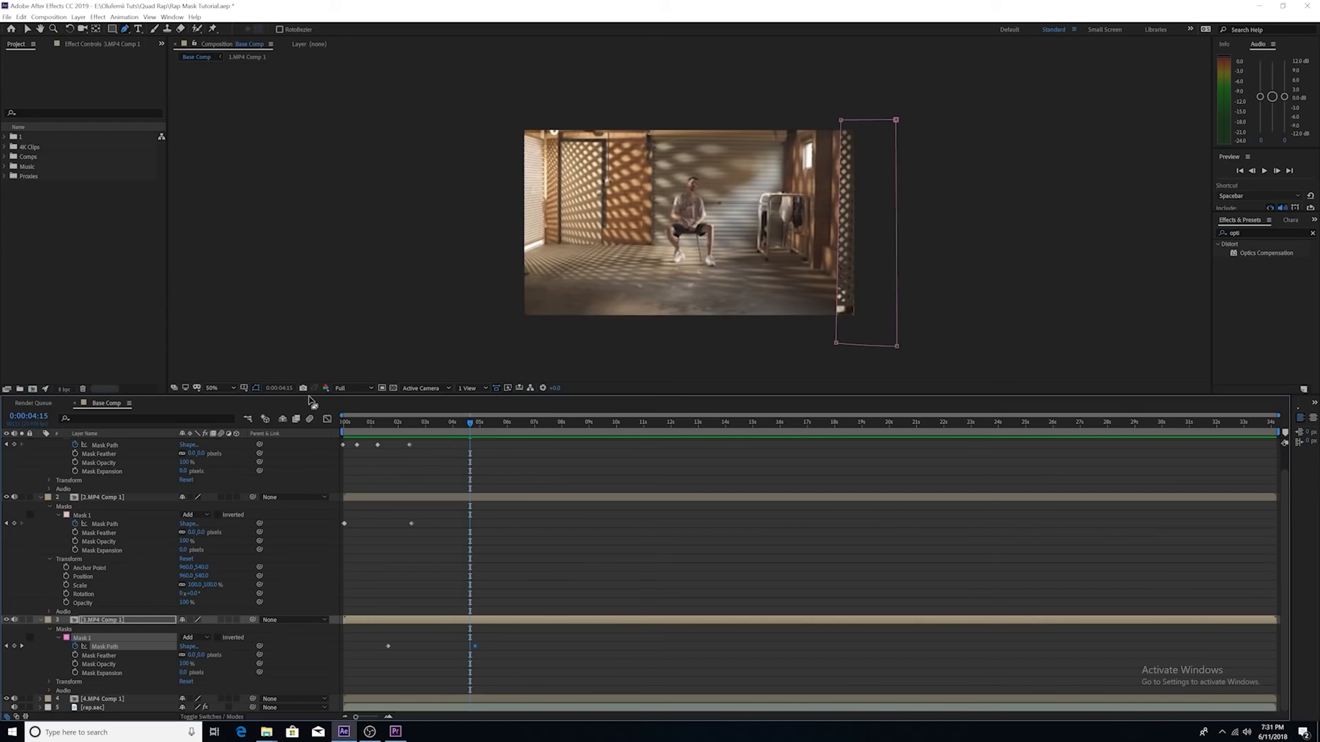
{"action": "left_click_drag", "start_coordinate": [430, 423], "coordinate": [341, 426]}
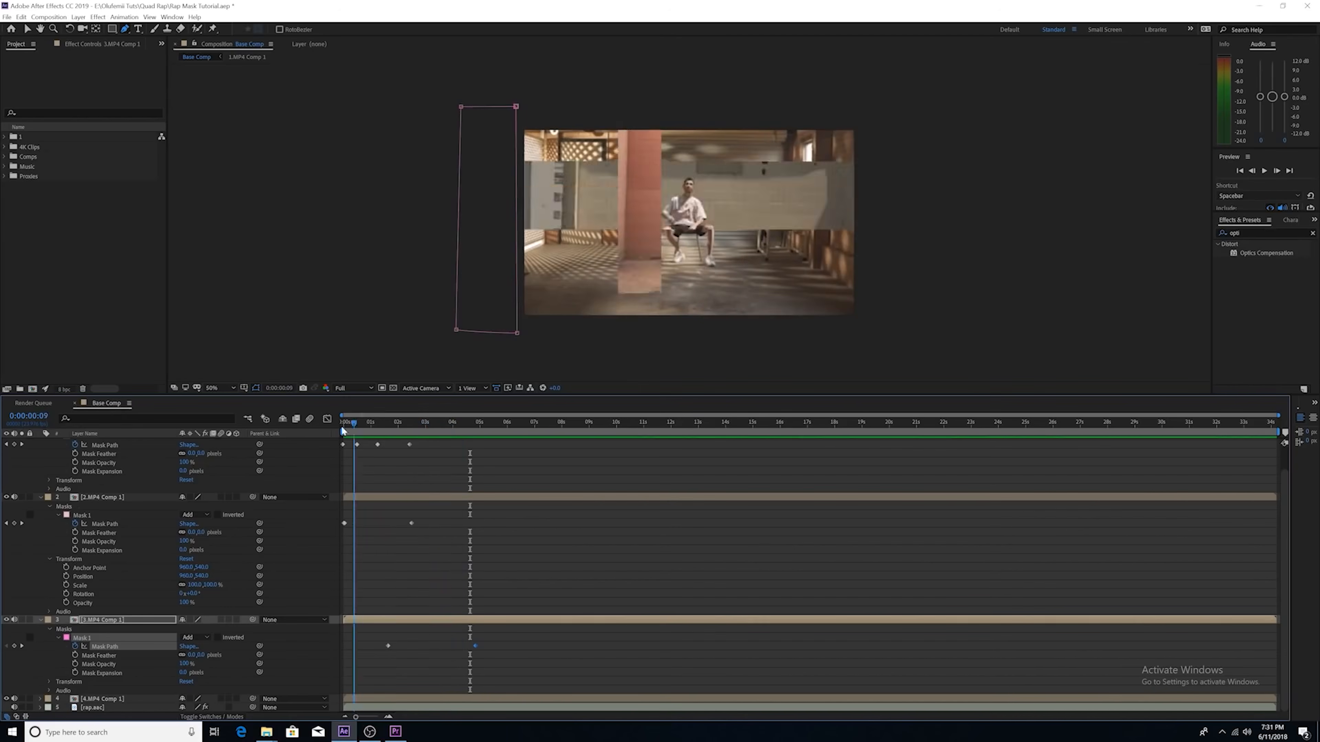
{"action": "left_click", "coordinate": [41, 497]}
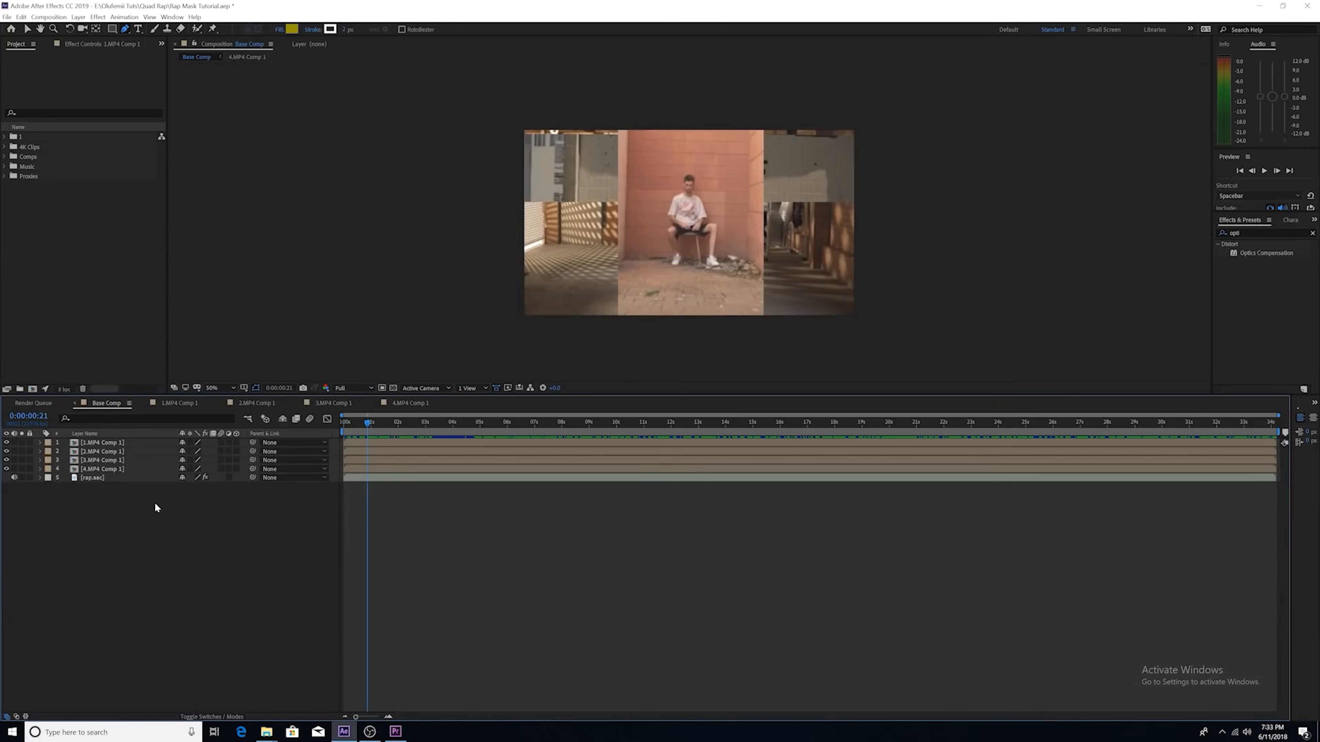
Step: Pre-compose the four clip layers and the rap audio layer in Base Comp into Pre-comp 2, moving all attributes
{"action": "left_click_drag", "start_coordinate": [112, 478], "coordinate": [96, 446]}
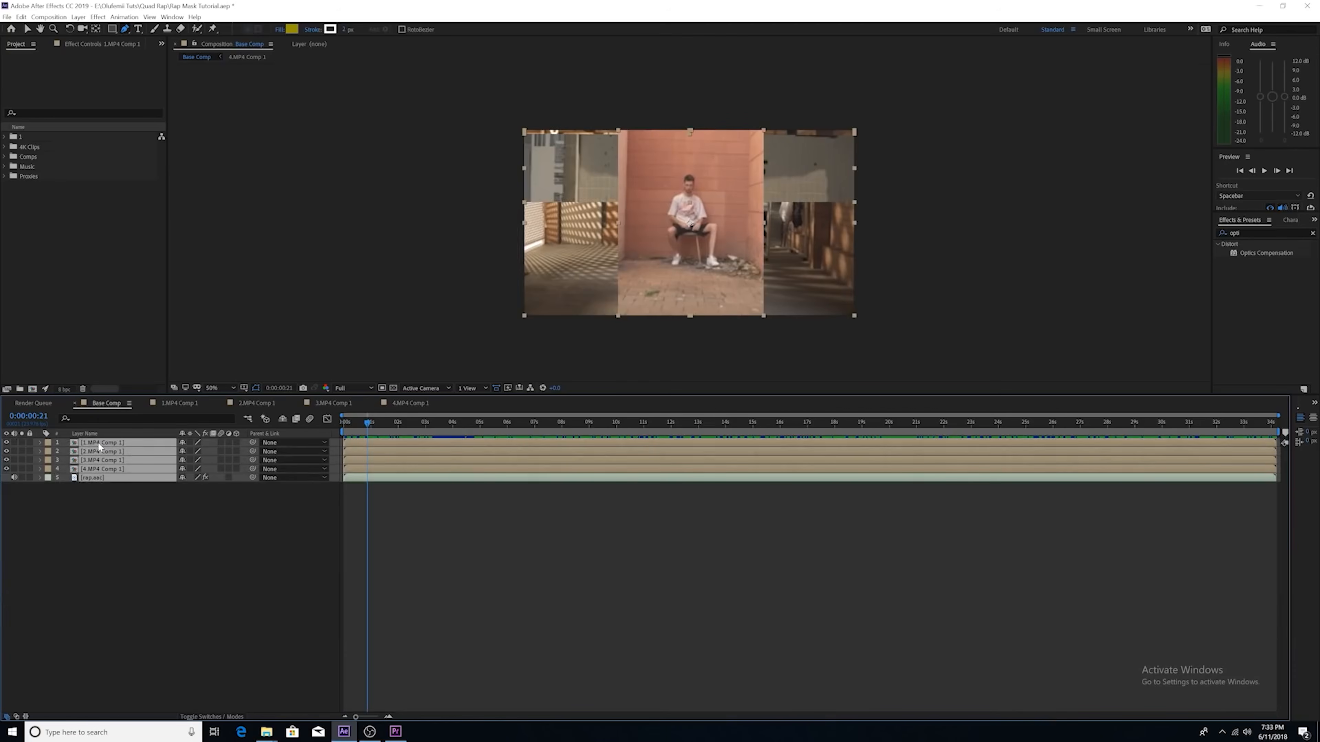
{"action": "right_click", "coordinate": [98, 444]}
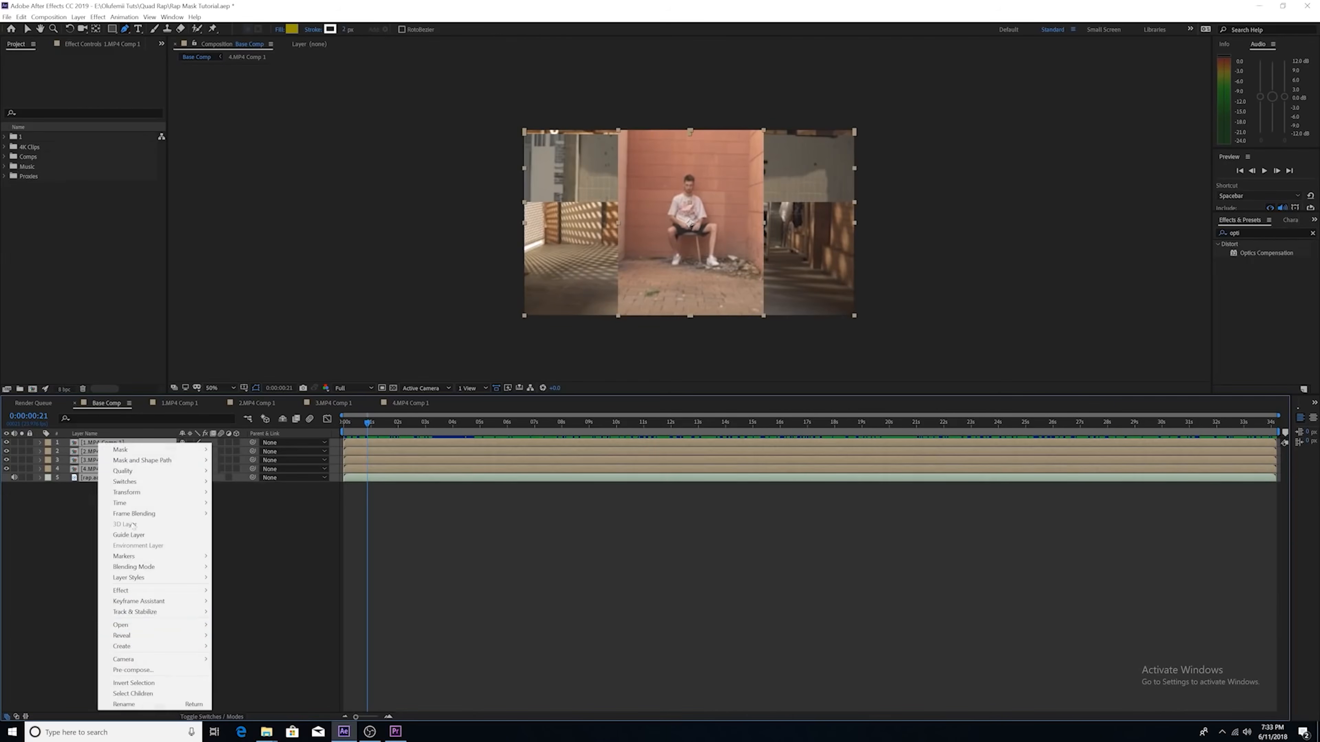
{"action": "left_click", "coordinate": [142, 671]}
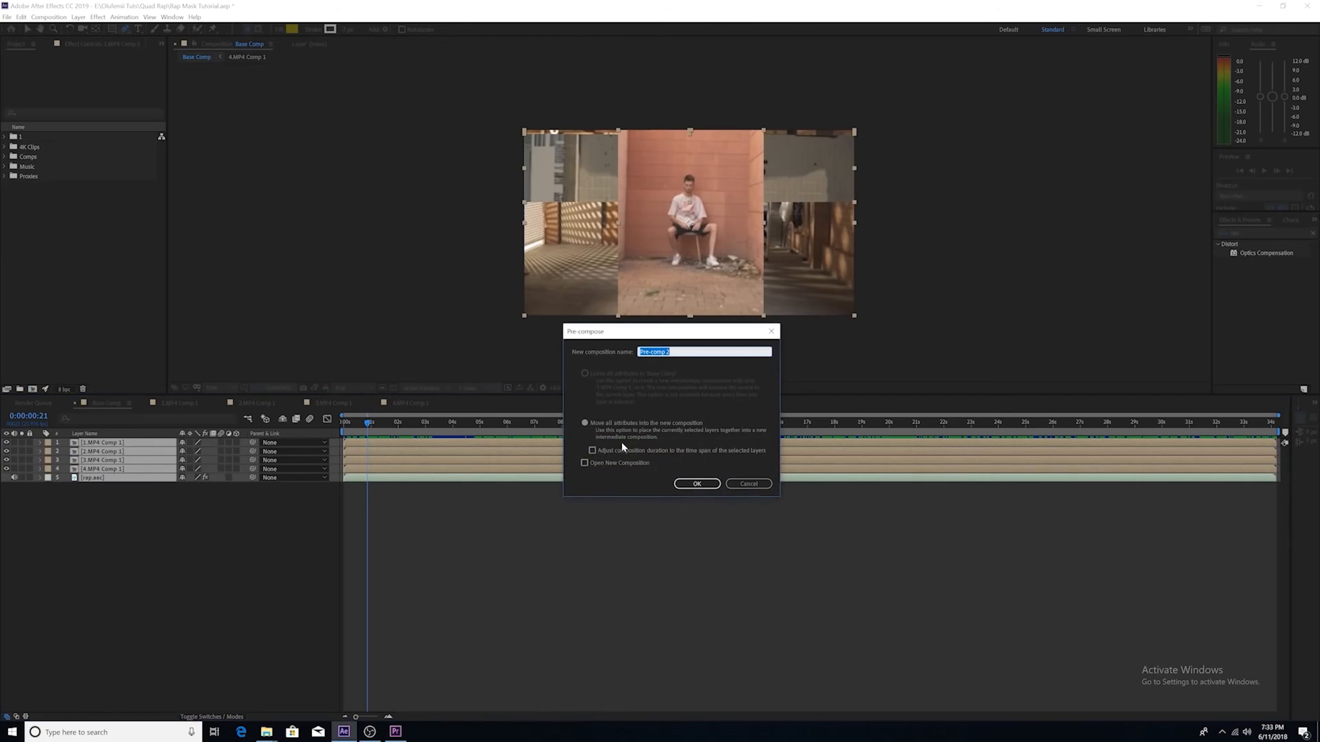
{"action": "left_click", "coordinate": [691, 483]}
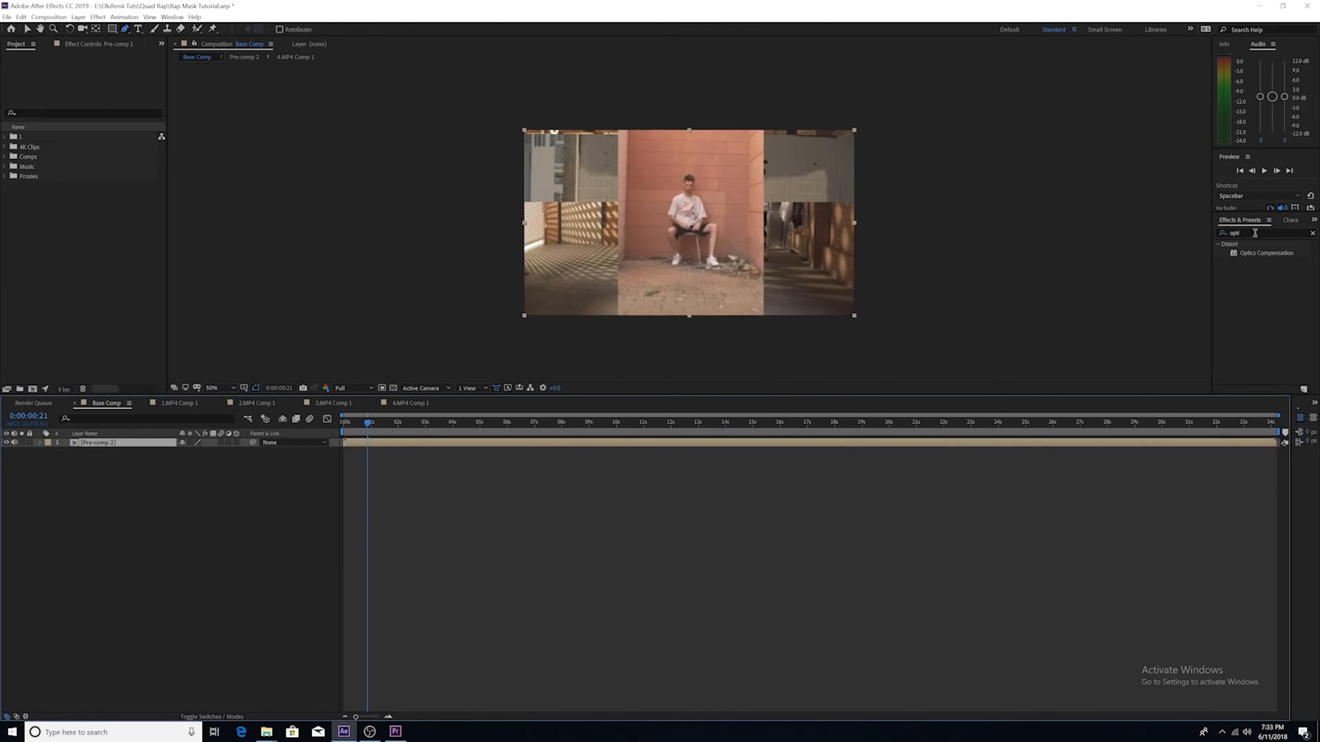
Step: Find the Optics Compensation effect by searching for "optics" and apply it to the Pre-comp 2 layer
{"action": "left_click", "coordinate": [1312, 234]}
{"action": "left_click", "coordinate": [1275, 232]}
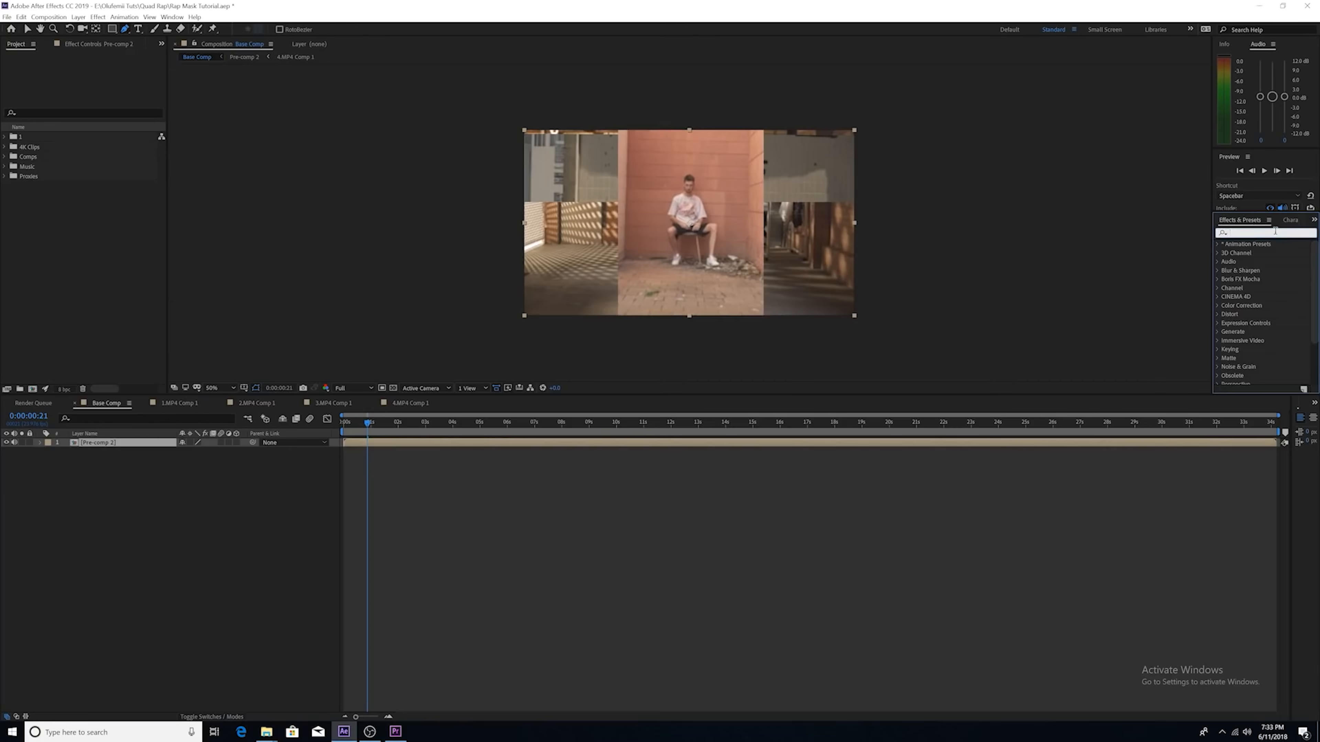
{"action": "type", "text": "optics"}
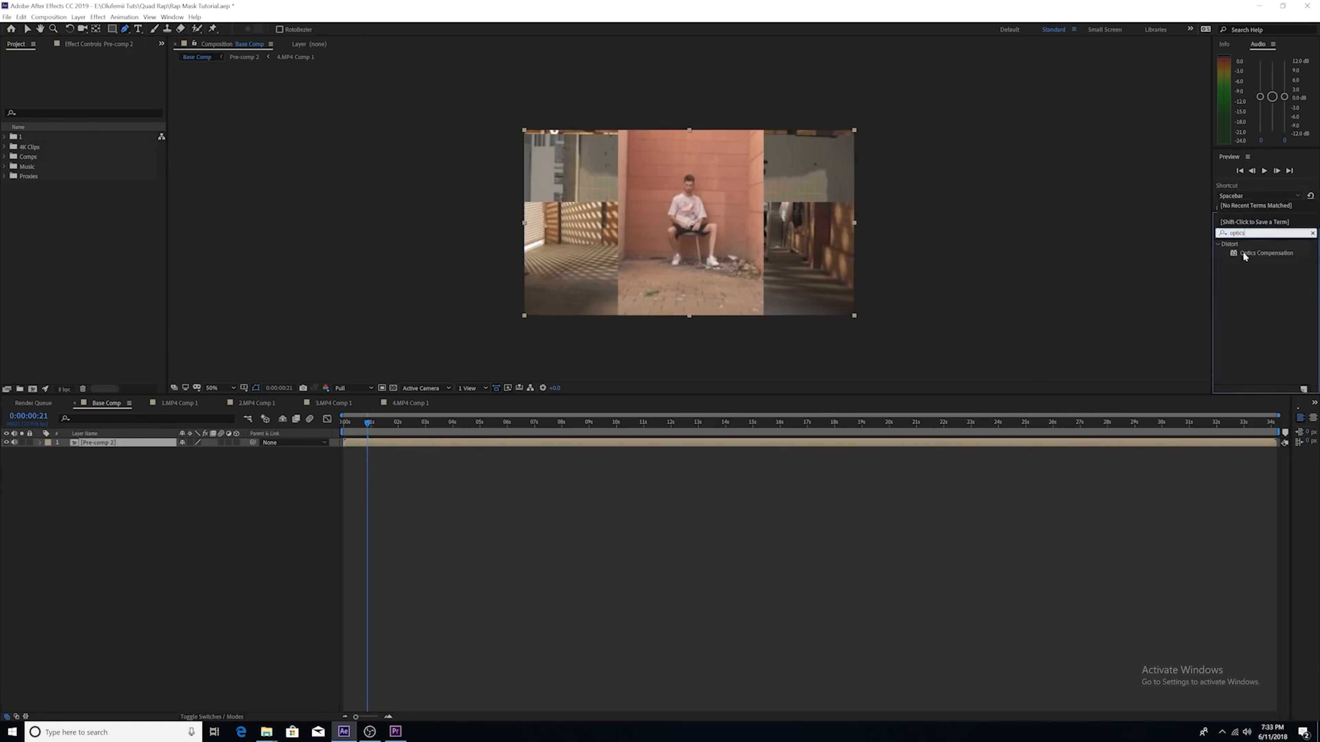
{"action": "left_click", "coordinate": [1251, 254]}
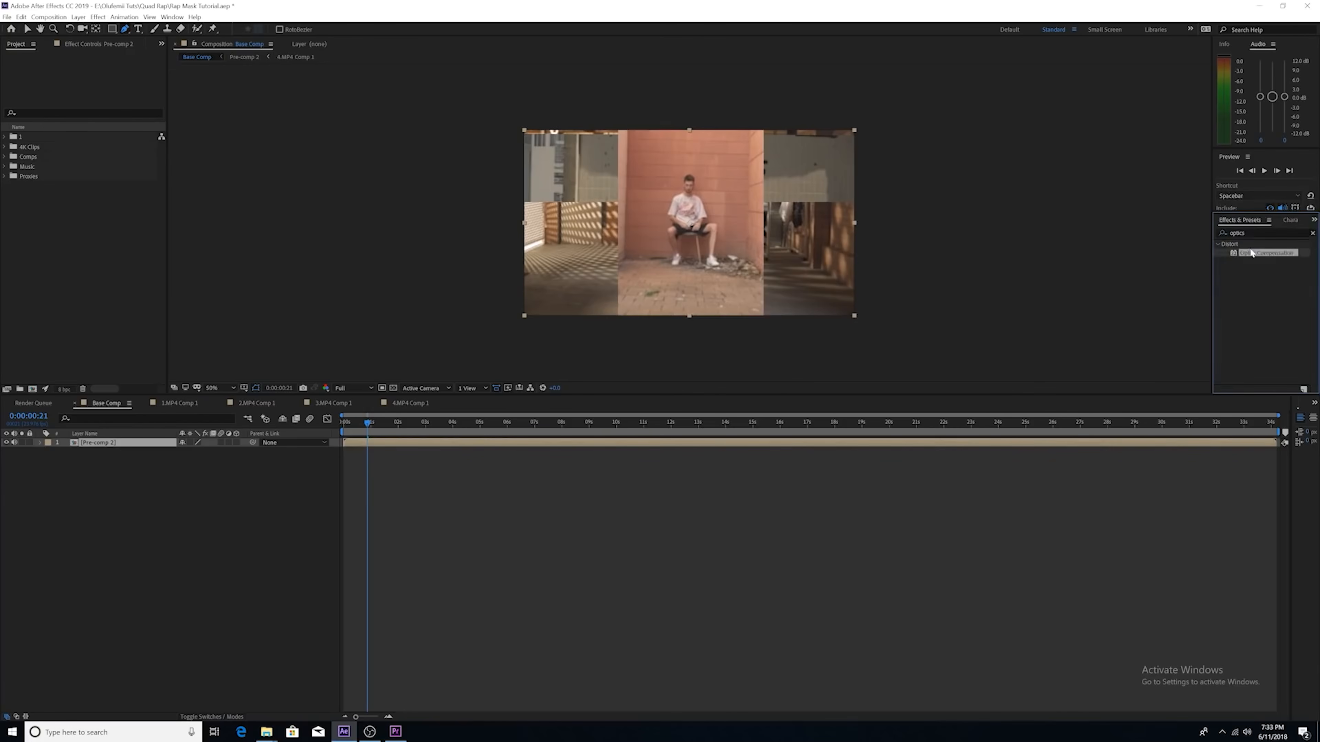
{"action": "left_click_drag", "start_coordinate": [1257, 255], "coordinate": [102, 444]}
Step: Enable Reverse Lens Distortion in Optics Compensation and raise Field Of View until the distorted image fills the frame
{"action": "left_click_drag", "start_coordinate": [357, 424], "coordinate": [407, 428]}
{"action": "left_click", "coordinate": [95, 84]}
{"action": "left_click_drag", "start_coordinate": [96, 75], "coordinate": [123, 74]}
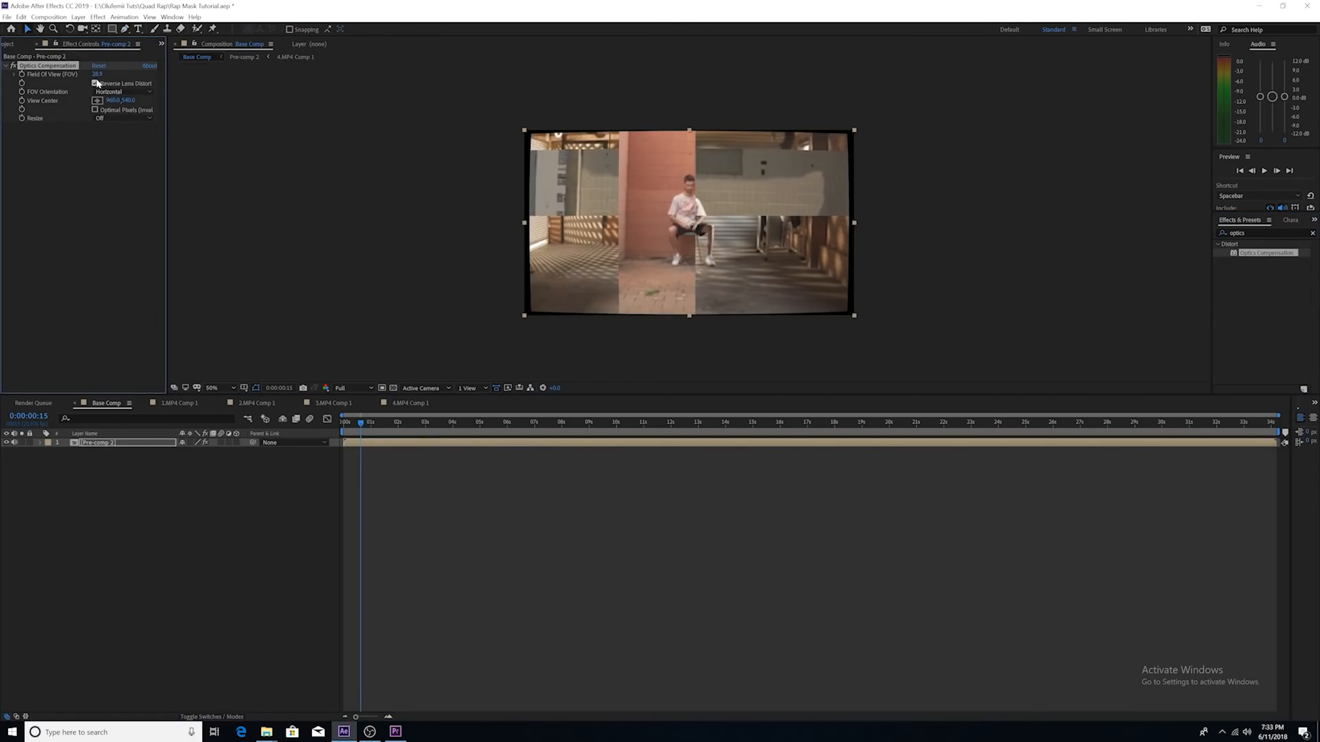
{"action": "left_click_drag", "start_coordinate": [96, 75], "coordinate": [360, 89]}
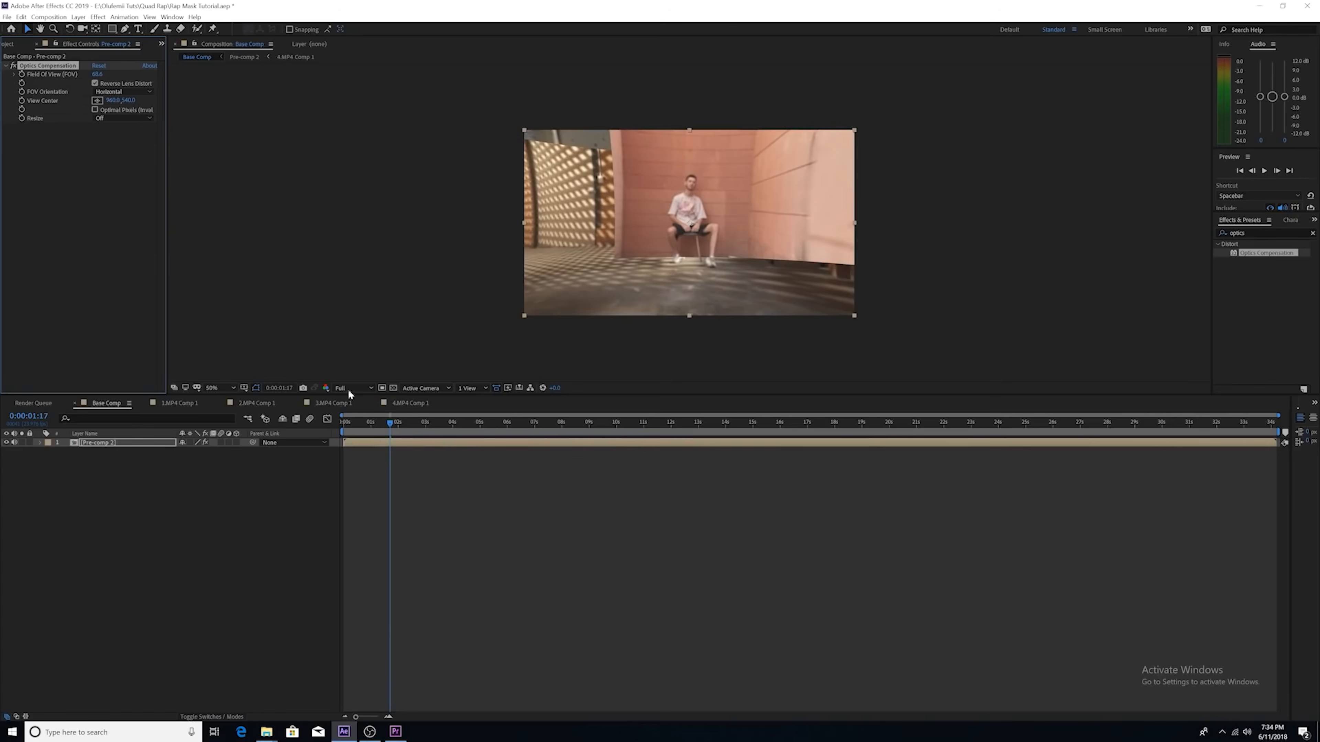
Step: Keyframe Pre-comp 2's Scale at 100% at 0:00:01:08 and at 143% at 0:00:01:23 to create a zoom-in
{"action": "left_click", "coordinate": [41, 443]}
{"action": "left_click_drag", "start_coordinate": [389, 422], "coordinate": [347, 438]}
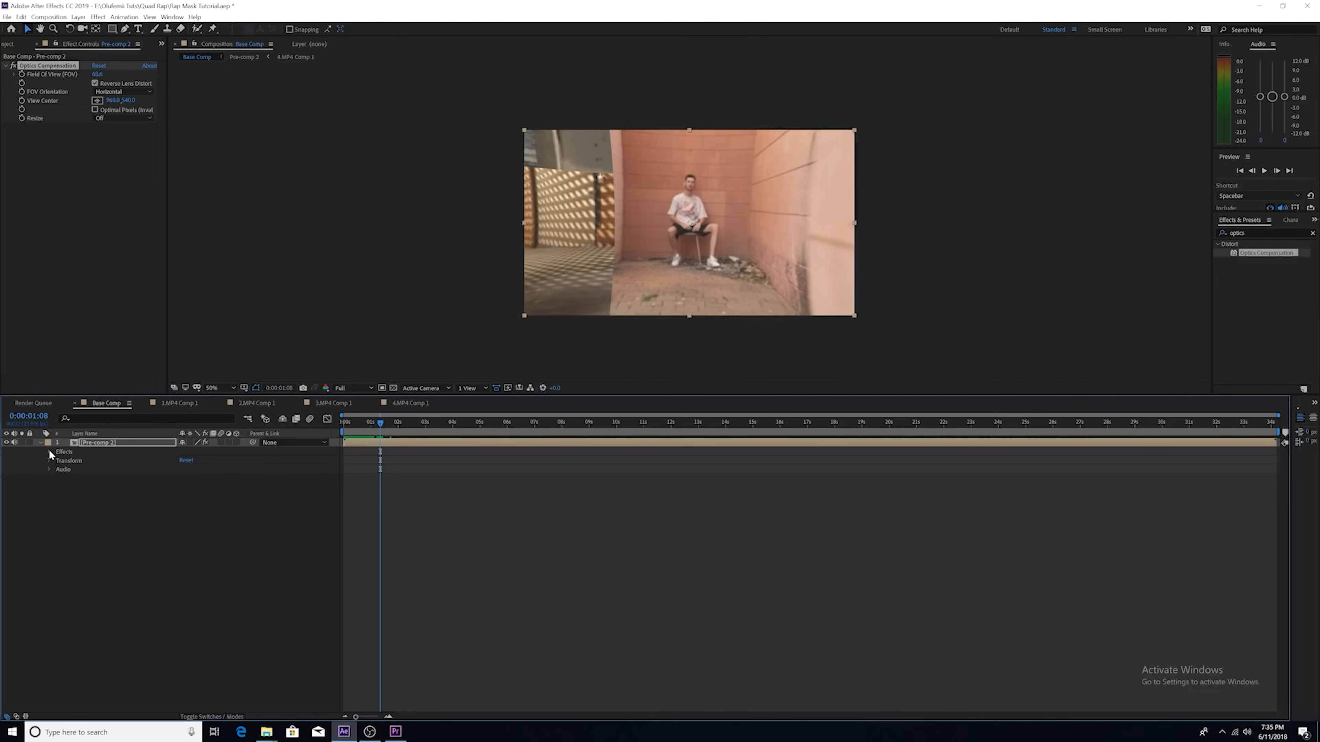
{"action": "left_click", "coordinate": [49, 451]}
{"action": "left_click", "coordinate": [49, 451]}
{"action": "left_click", "coordinate": [50, 461]}
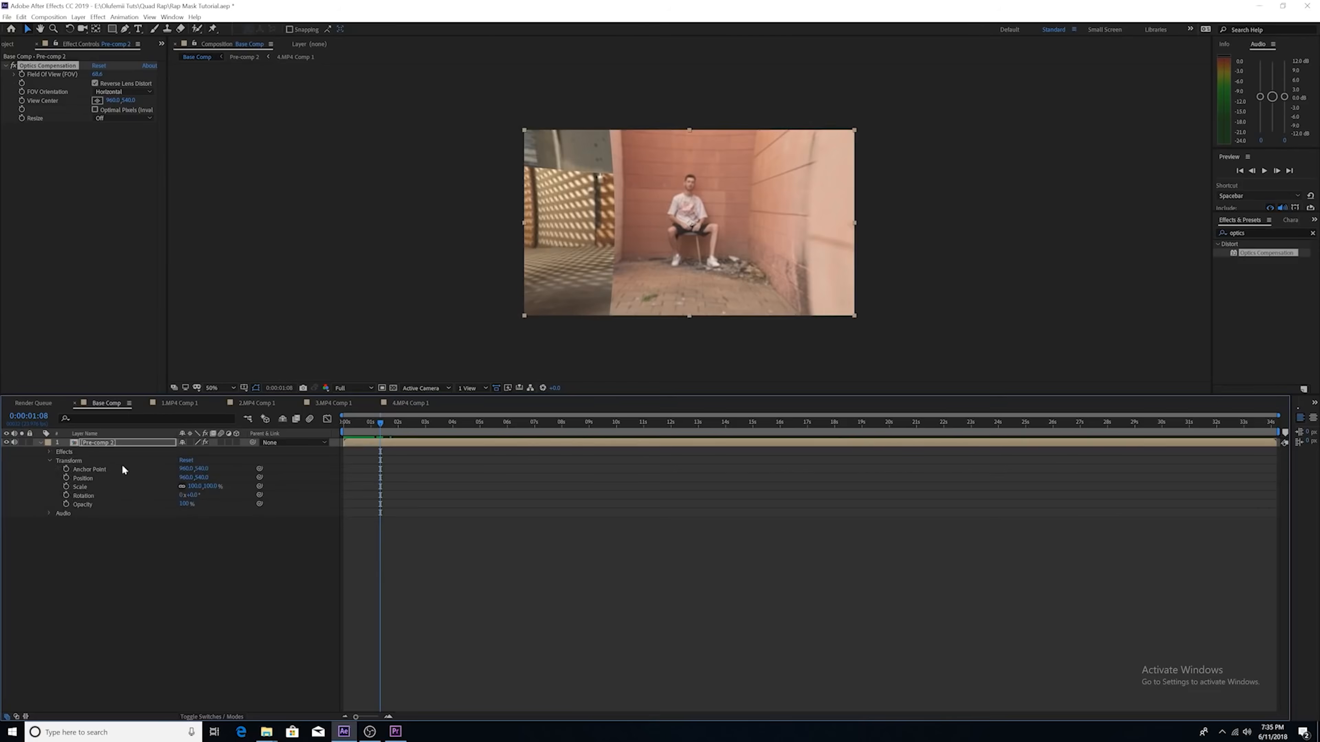
{"action": "left_click", "coordinate": [66, 486]}
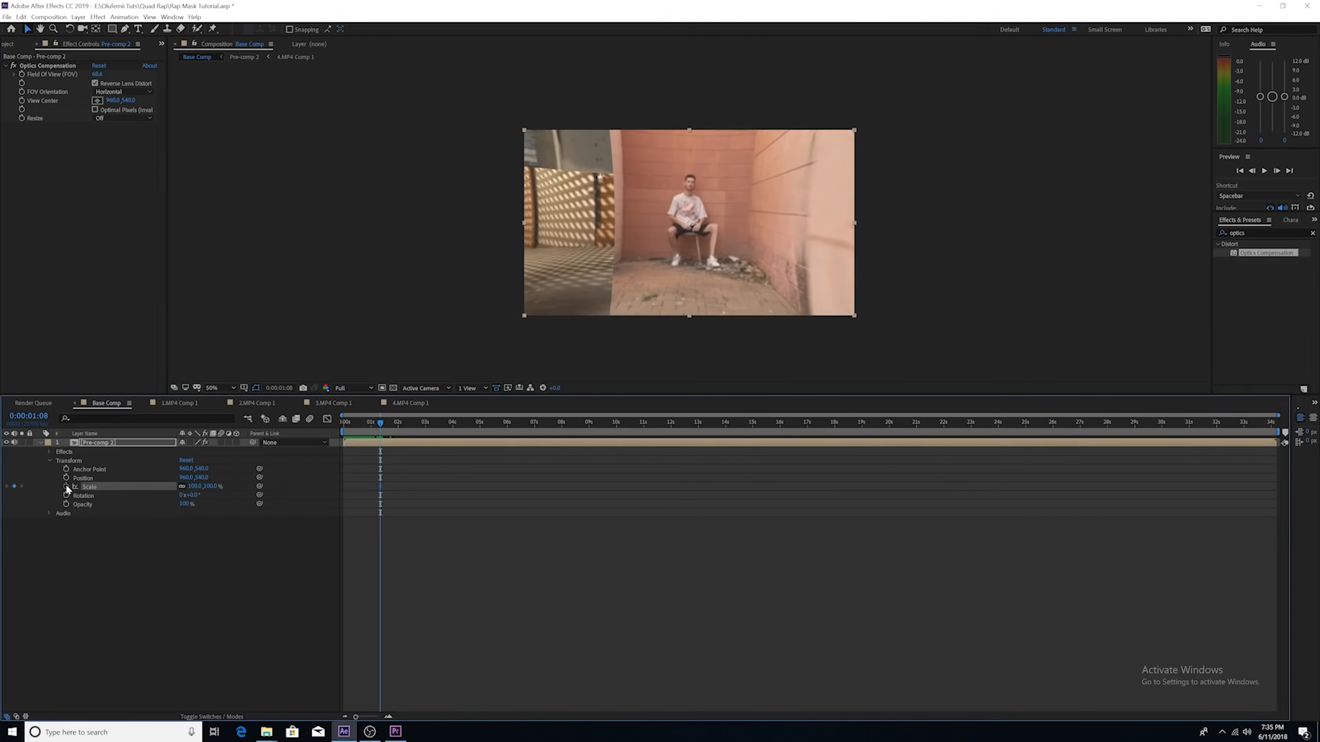
{"action": "left_click_drag", "start_coordinate": [381, 425], "coordinate": [397, 425]}
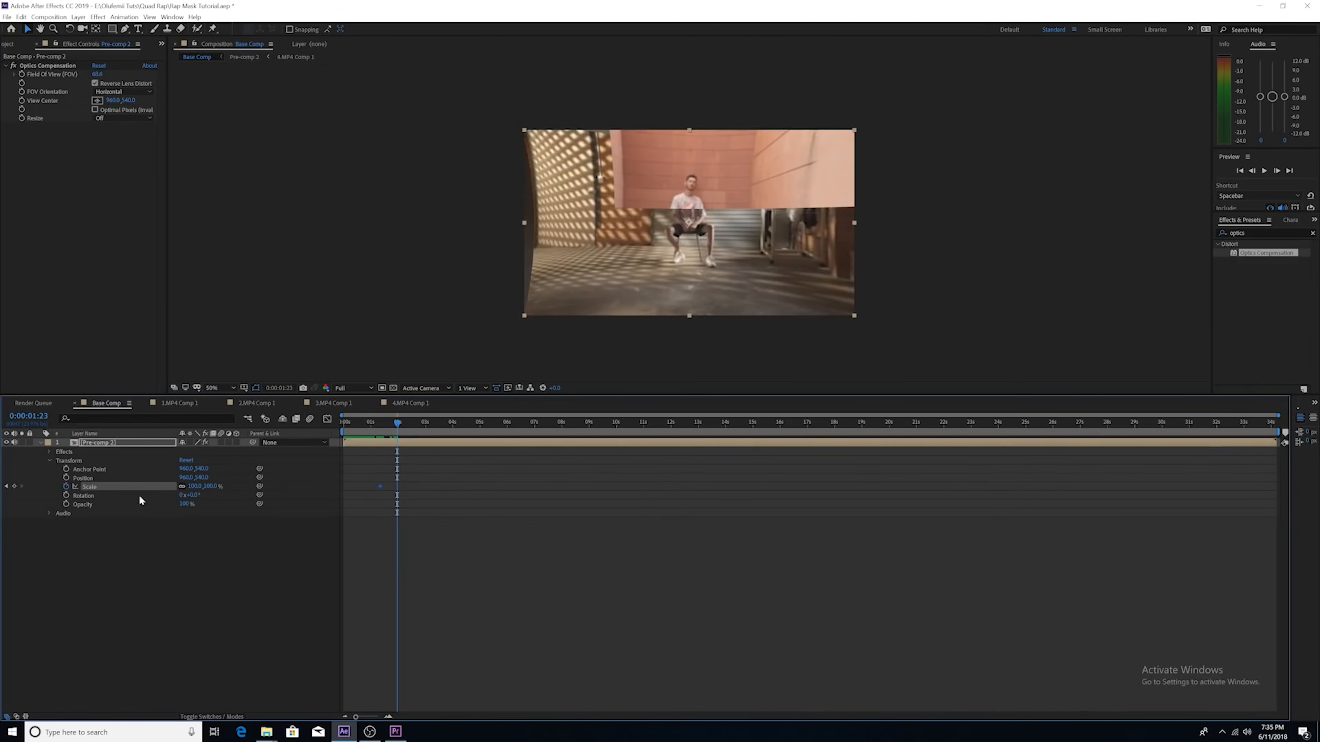
{"action": "left_click_drag", "start_coordinate": [196, 491], "coordinate": [219, 491]}
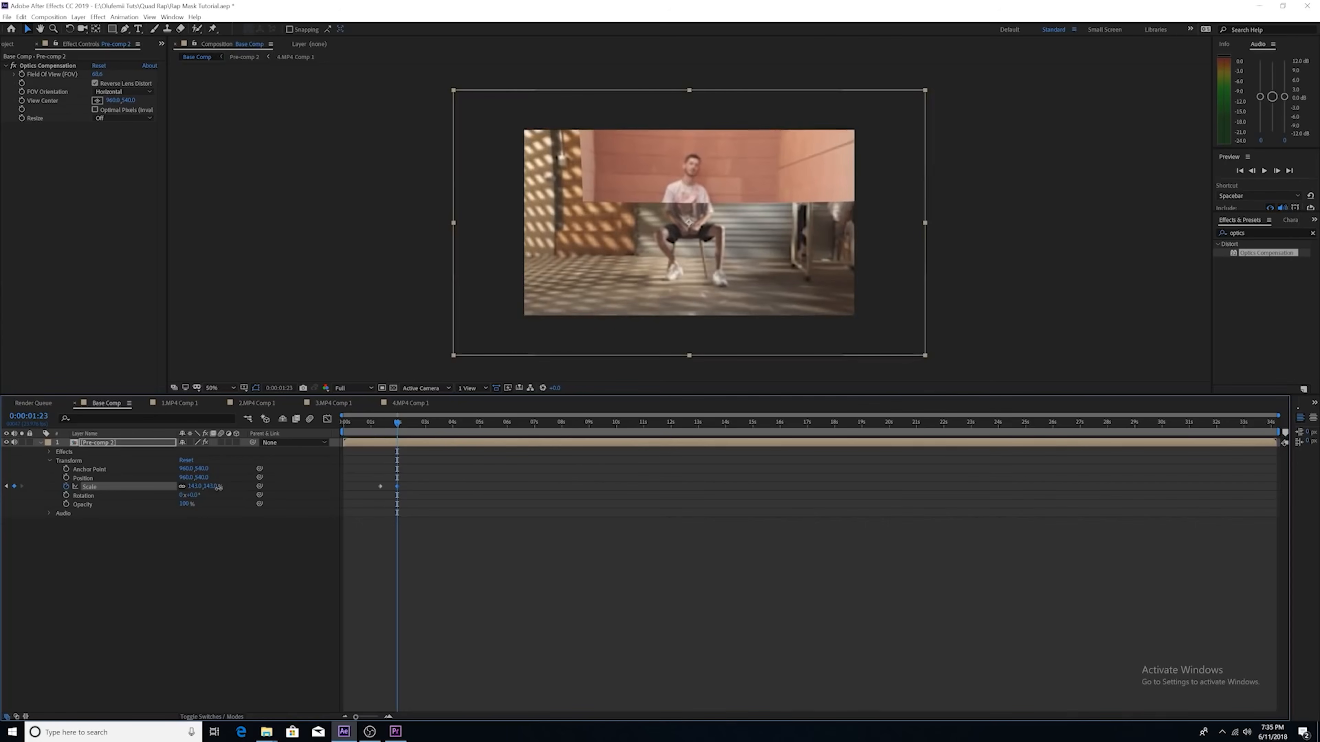
Step: Go between the Scale keyframes of Pre-comp 2 and play back the zoom from about the 1-second mark
{"action": "left_click_drag", "start_coordinate": [396, 435], "coordinate": [375, 435]}
{"action": "left_click", "coordinate": [23, 487]}
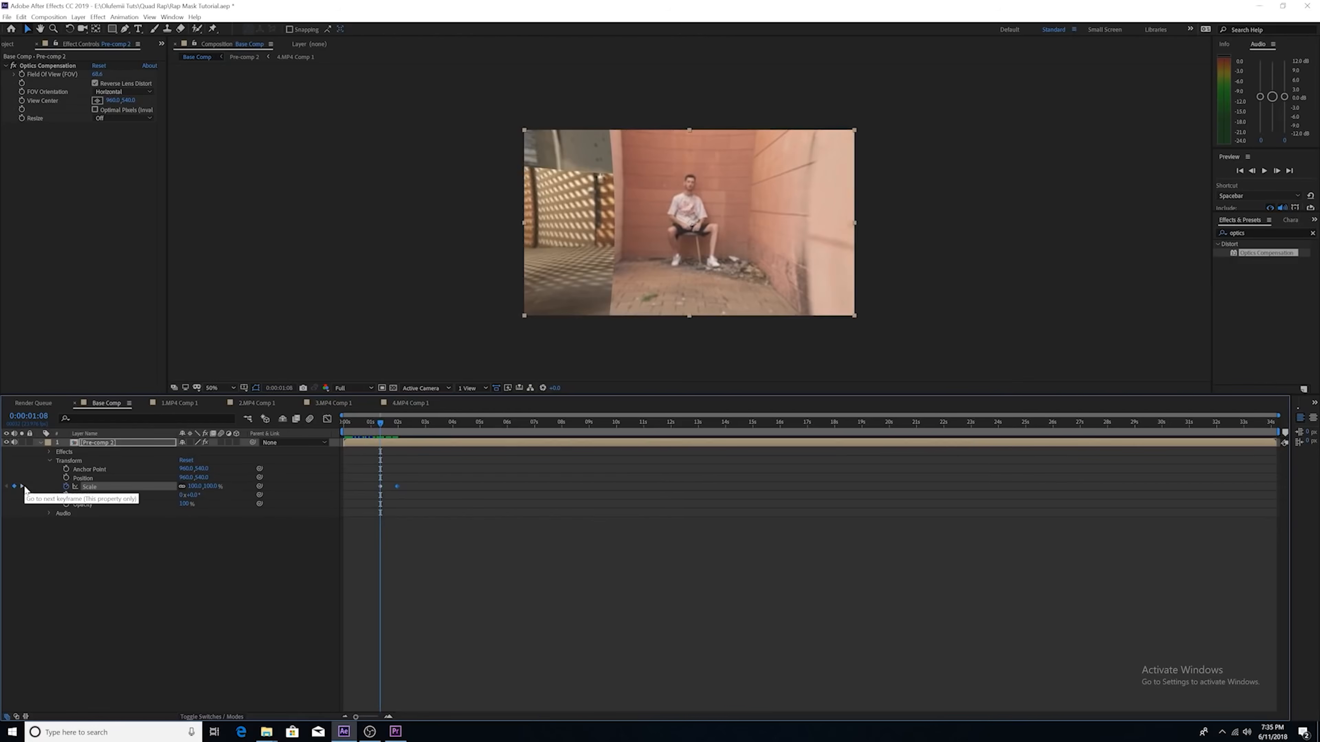
{"action": "left_click", "coordinate": [23, 488]}
{"action": "left_click_drag", "start_coordinate": [397, 435], "coordinate": [367, 435]}
{"action": "key", "text": "space"}
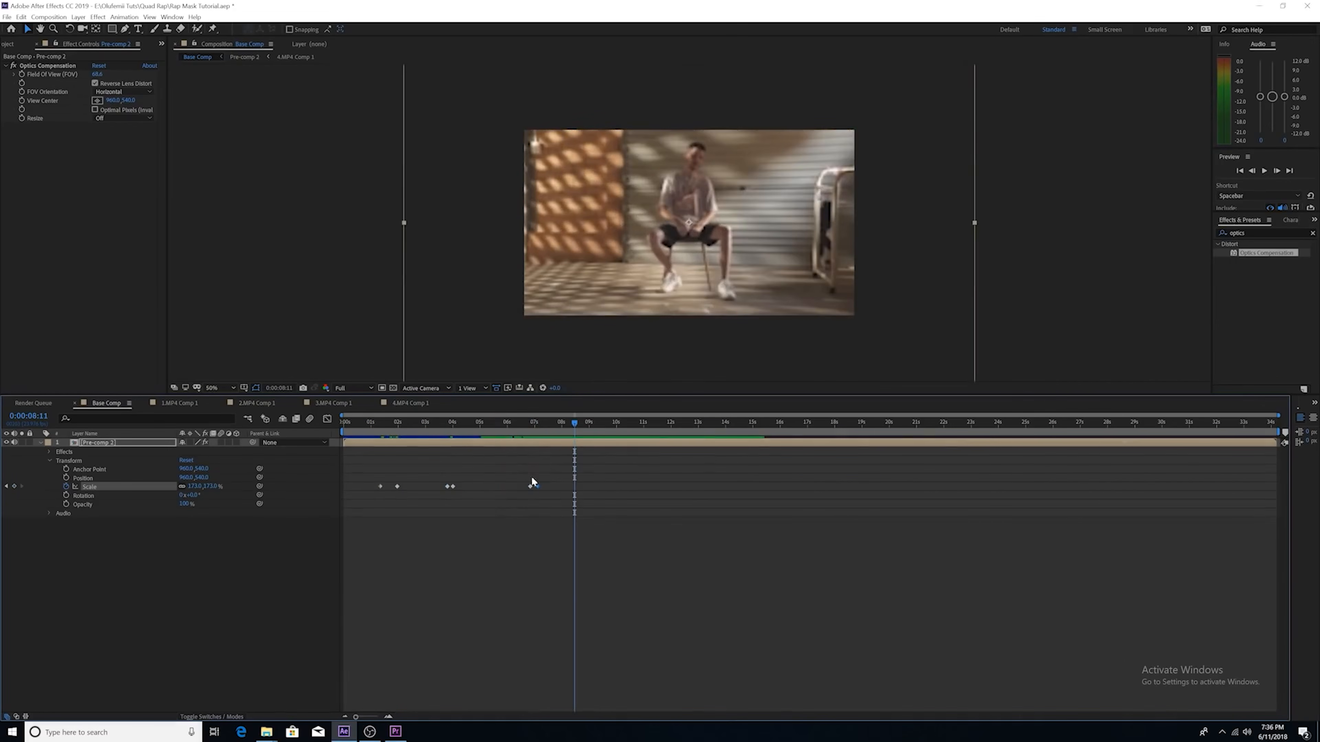
Step: Select all Scale keyframes of Pre-comp 2 and set their temporal interpolation to Bezier
{"action": "left_click_drag", "start_coordinate": [547, 475], "coordinate": [343, 510]}
{"action": "left_click_drag", "start_coordinate": [362, 463], "coordinate": [546, 495]}
{"action": "right_click", "coordinate": [542, 489]}
{"action": "mouse_move", "coordinate": [631, 604]}
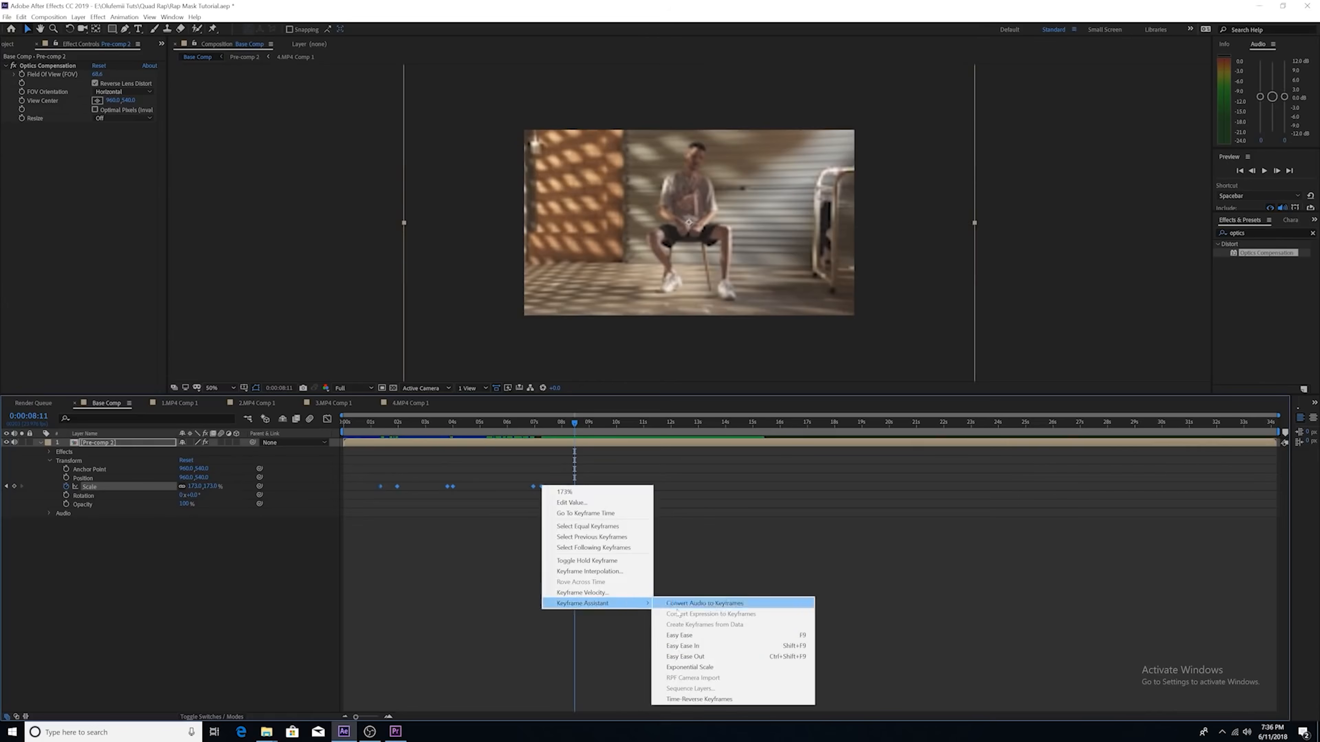
{"action": "left_click", "coordinate": [603, 571]}
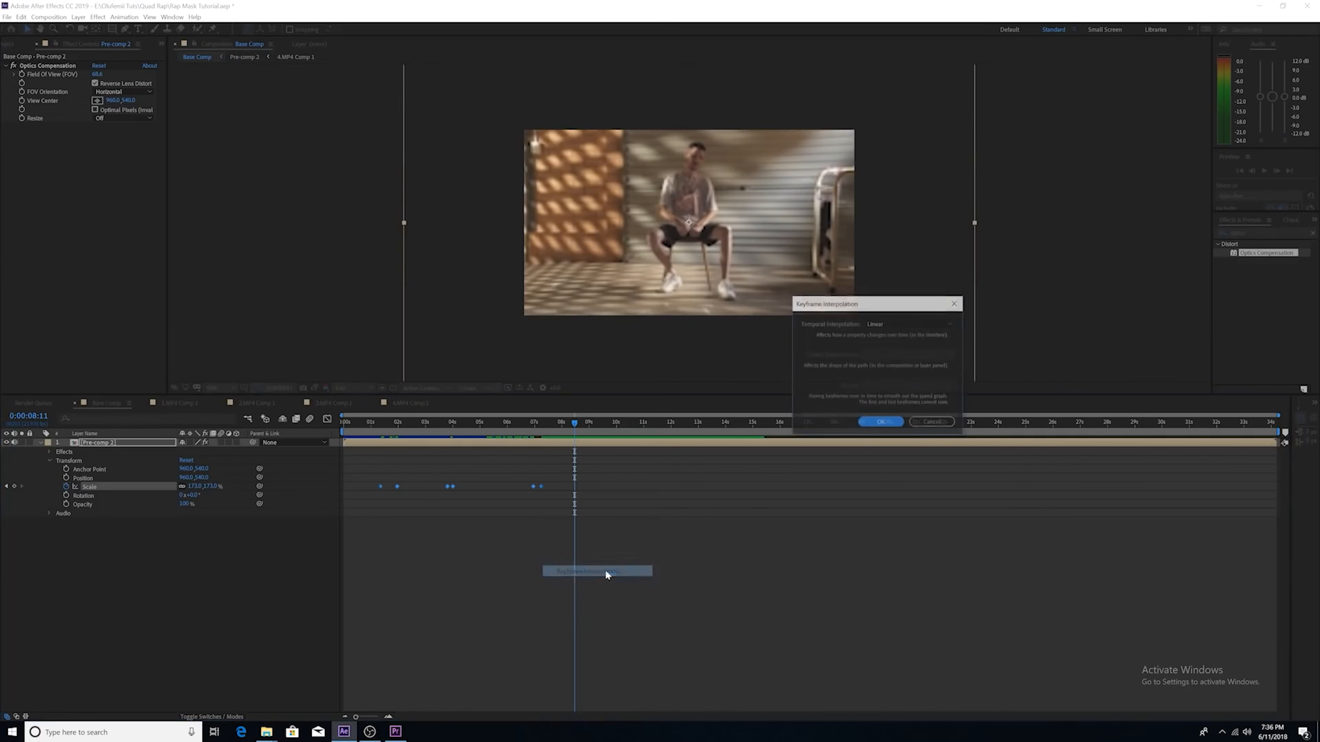
{"action": "left_click", "coordinate": [883, 326]}
{"action": "left_click", "coordinate": [889, 360]}
{"action": "left_click", "coordinate": [881, 422]}
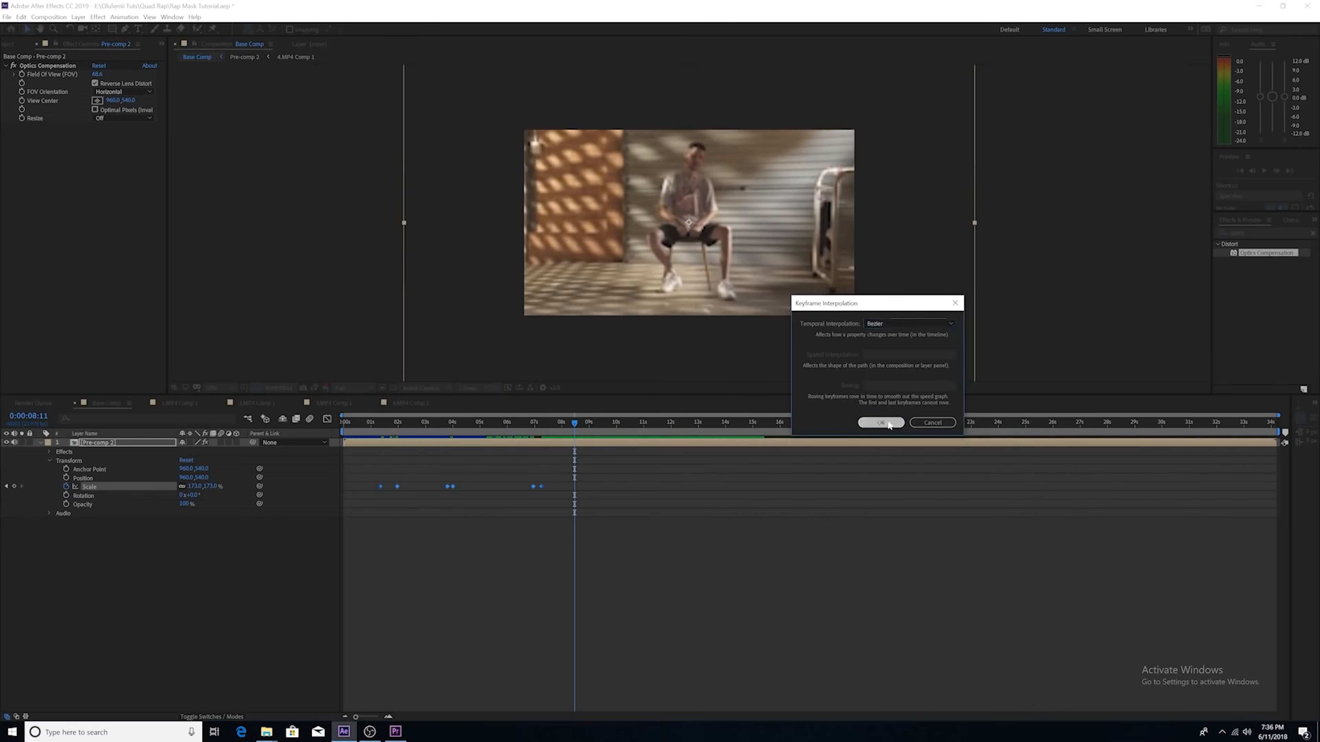
Step: Play back the Bezier-interpolated zooms from 0:00:01:04 and return to around the first Scale keyframe
{"action": "left_click", "coordinate": [376, 423]}
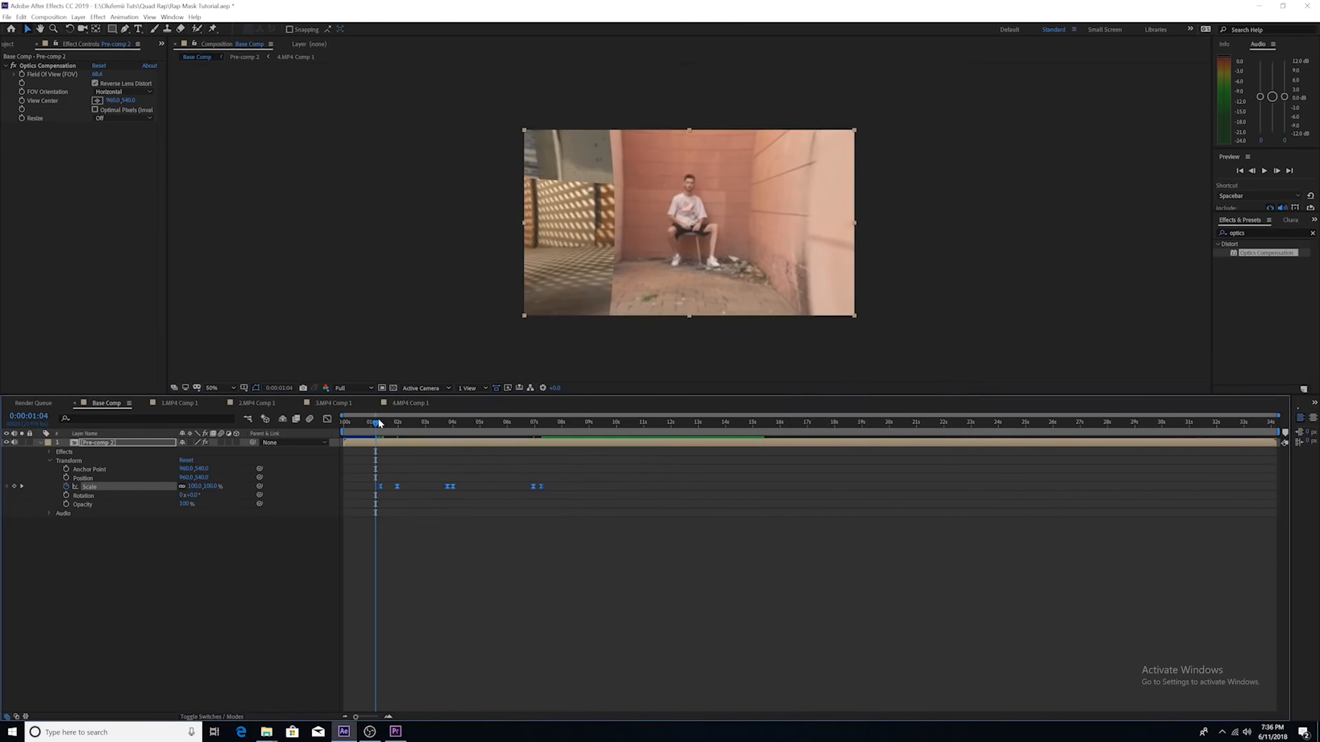
{"action": "key", "text": "space"}
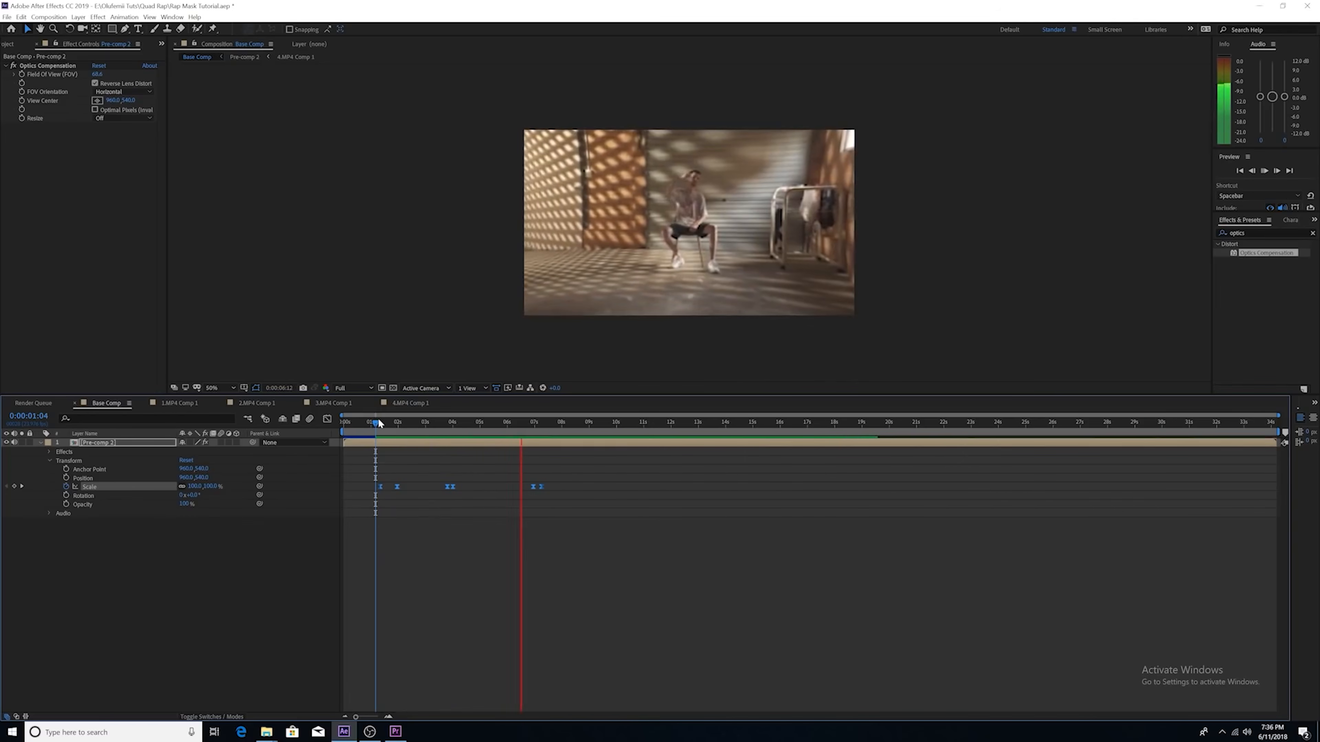
{"action": "key", "text": "space"}
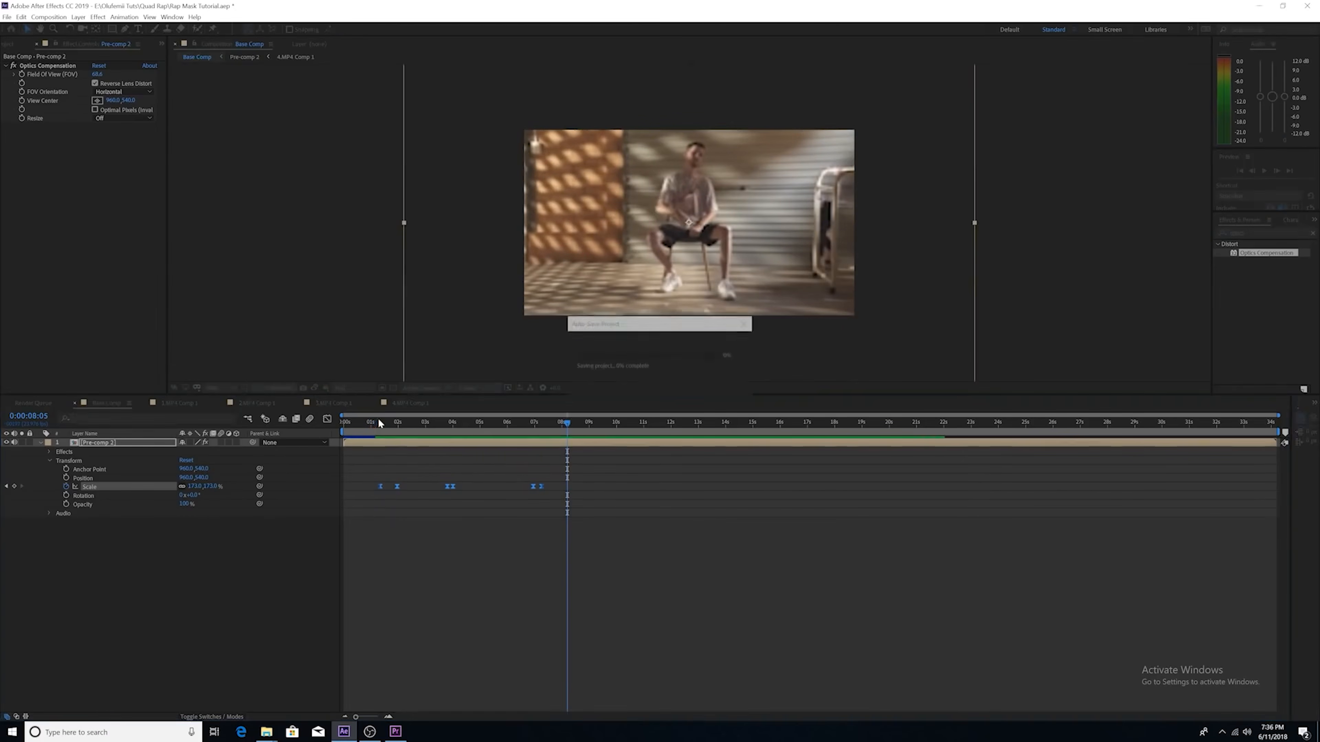
{"action": "left_click", "coordinate": [381, 424]}
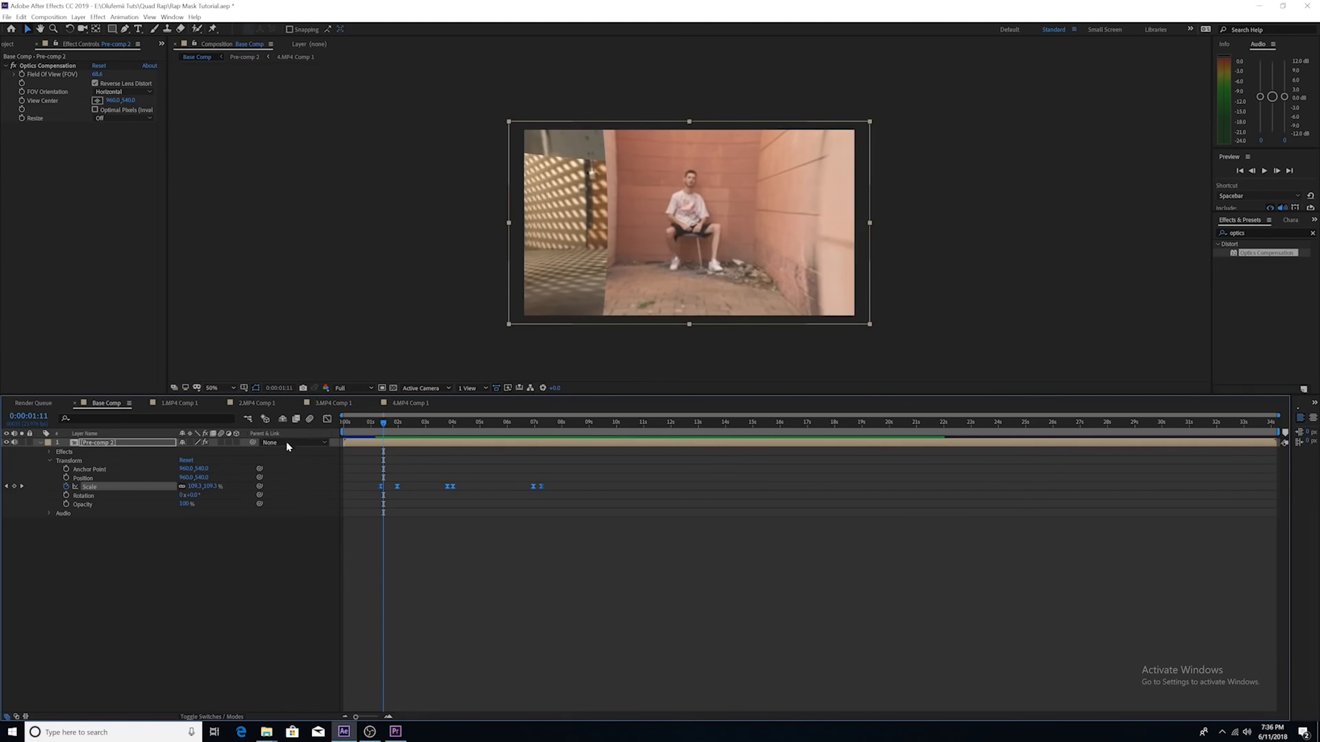
Step: In the Graph Editor, reshape the Scale curve with a steep rise into 0:00:01:23 and a sharper, eased drop just before 4 seconds
{"action": "left_click", "coordinate": [327, 419]}
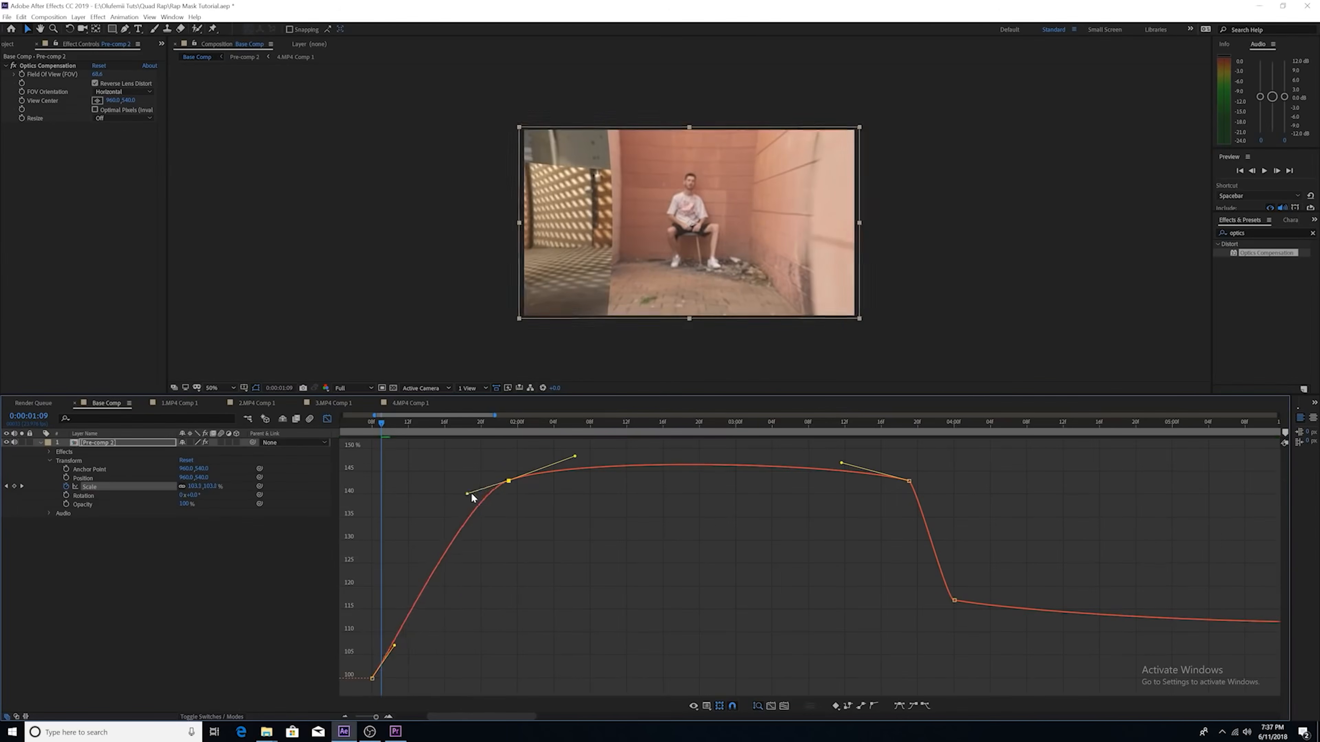
{"action": "left_click_drag", "start_coordinate": [471, 495], "coordinate": [502, 678]}
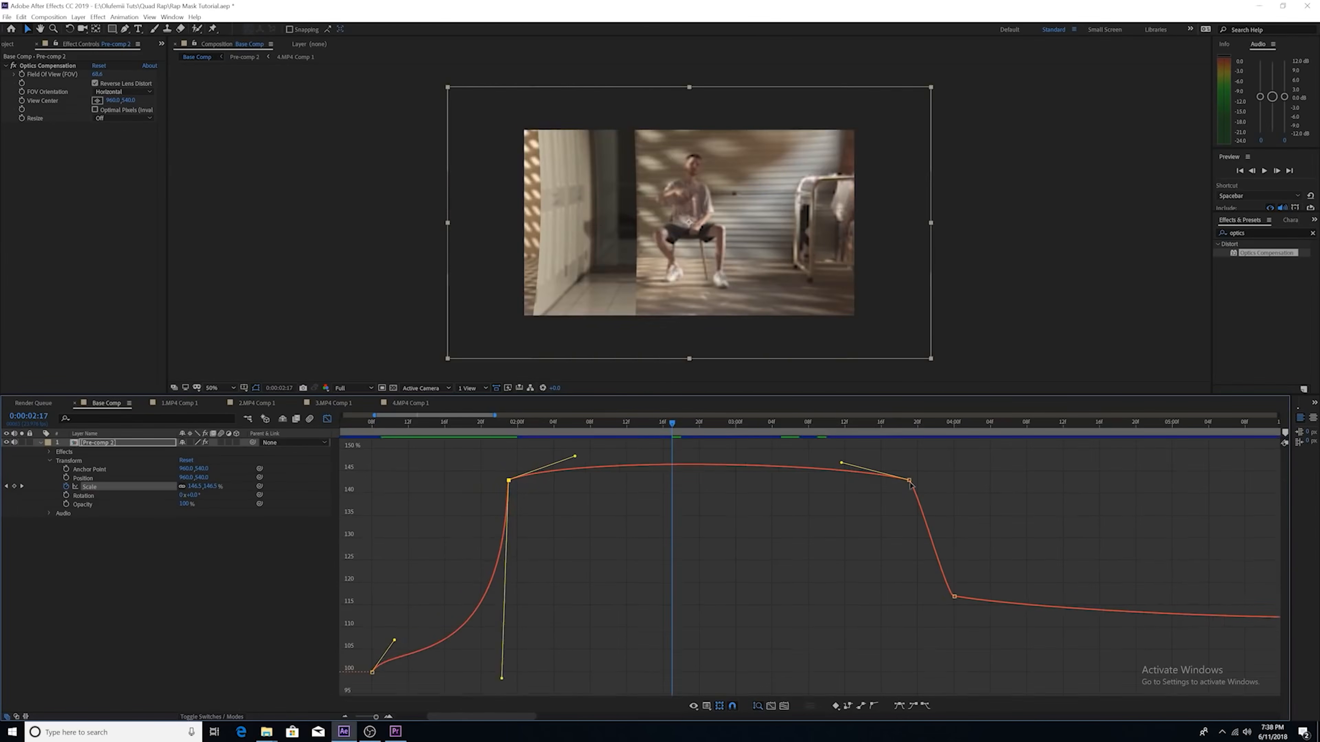
{"action": "left_click", "coordinate": [909, 481]}
{"action": "mouse_move", "coordinate": [917, 483]}
{"action": "left_mouse_down"}
{"action": "mouse_move", "coordinate": [941, 492]}
{"action": "mouse_move", "coordinate": [923, 485]}
{"action": "left_mouse_up"}
{"action": "left_click_drag", "start_coordinate": [947, 595], "coordinate": [909, 590]}
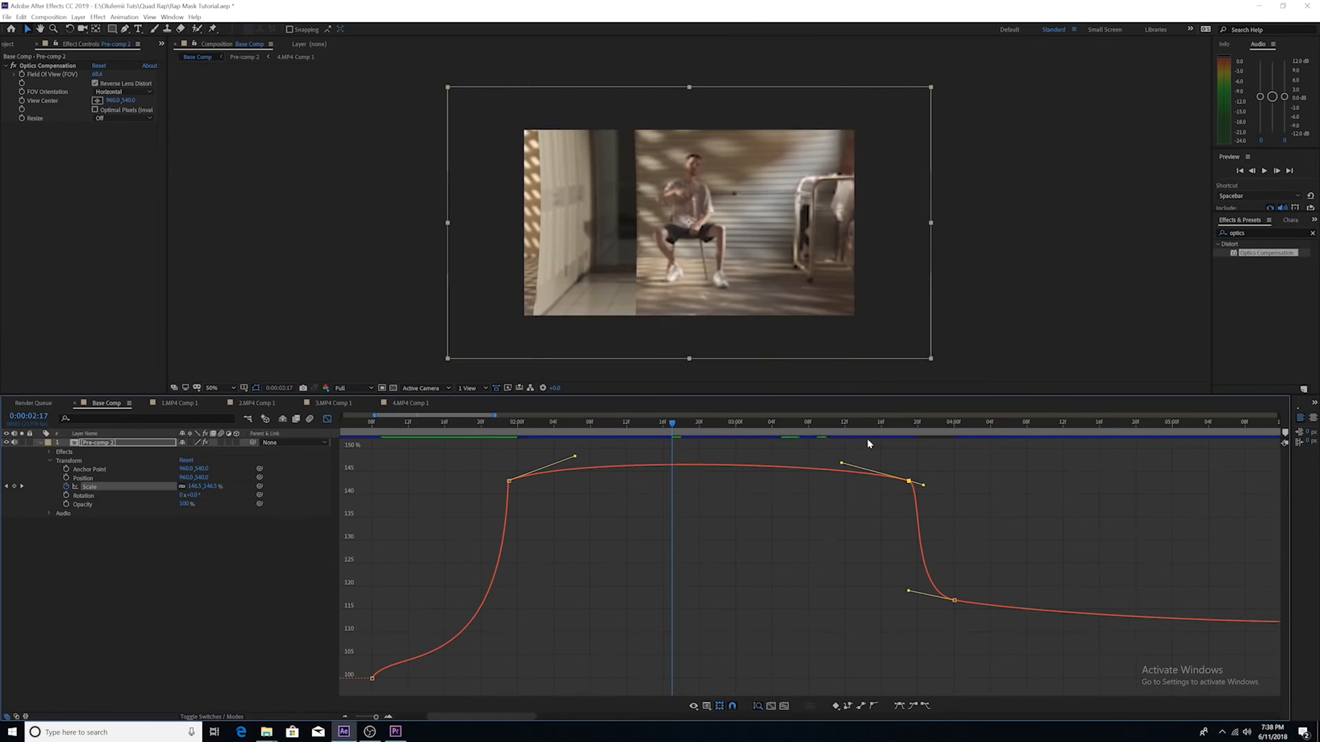
Step: Play back the reshaped Scale curve, restarting from 0:00:01:07 just before the first keyframe
{"action": "left_click", "coordinate": [454, 424]}
{"action": "key", "text": "space"}
{"action": "key", "text": "space"}
{"action": "left_click_drag", "start_coordinate": [402, 425], "coordinate": [360, 448]}
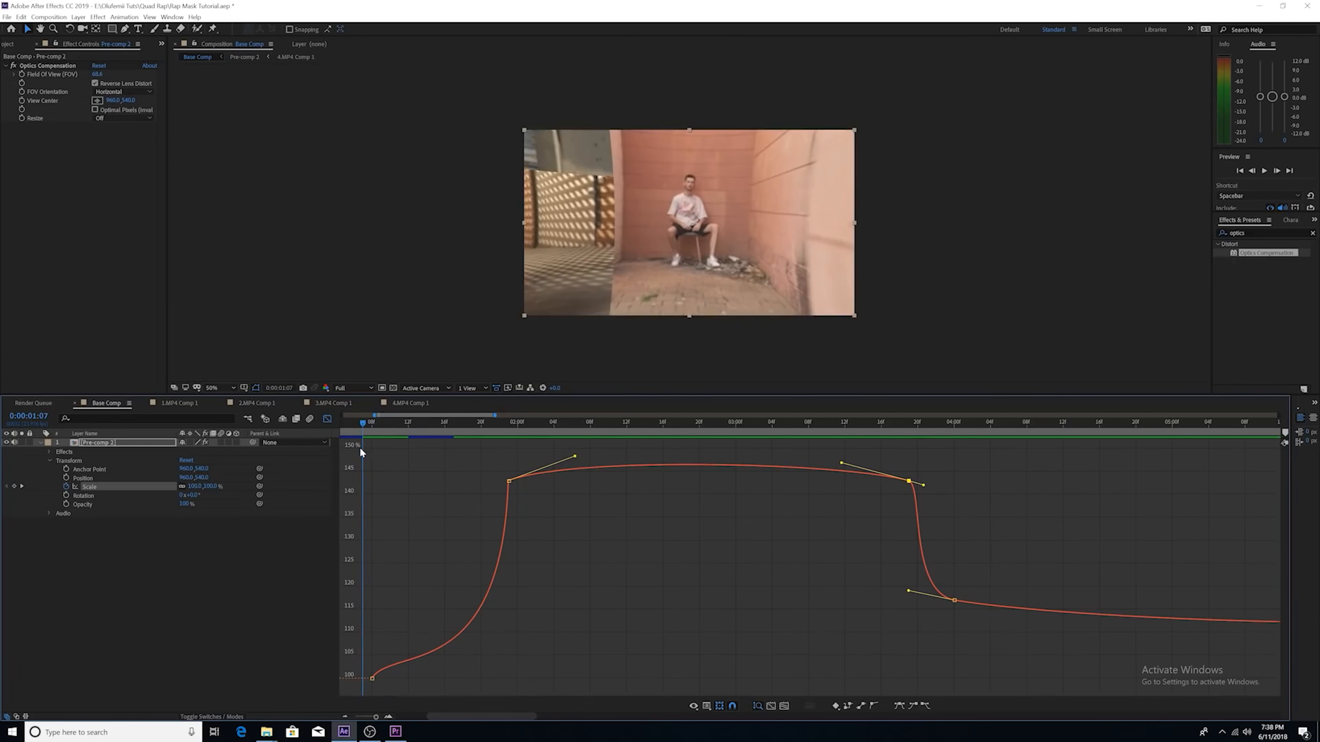
{"action": "key", "text": "space"}
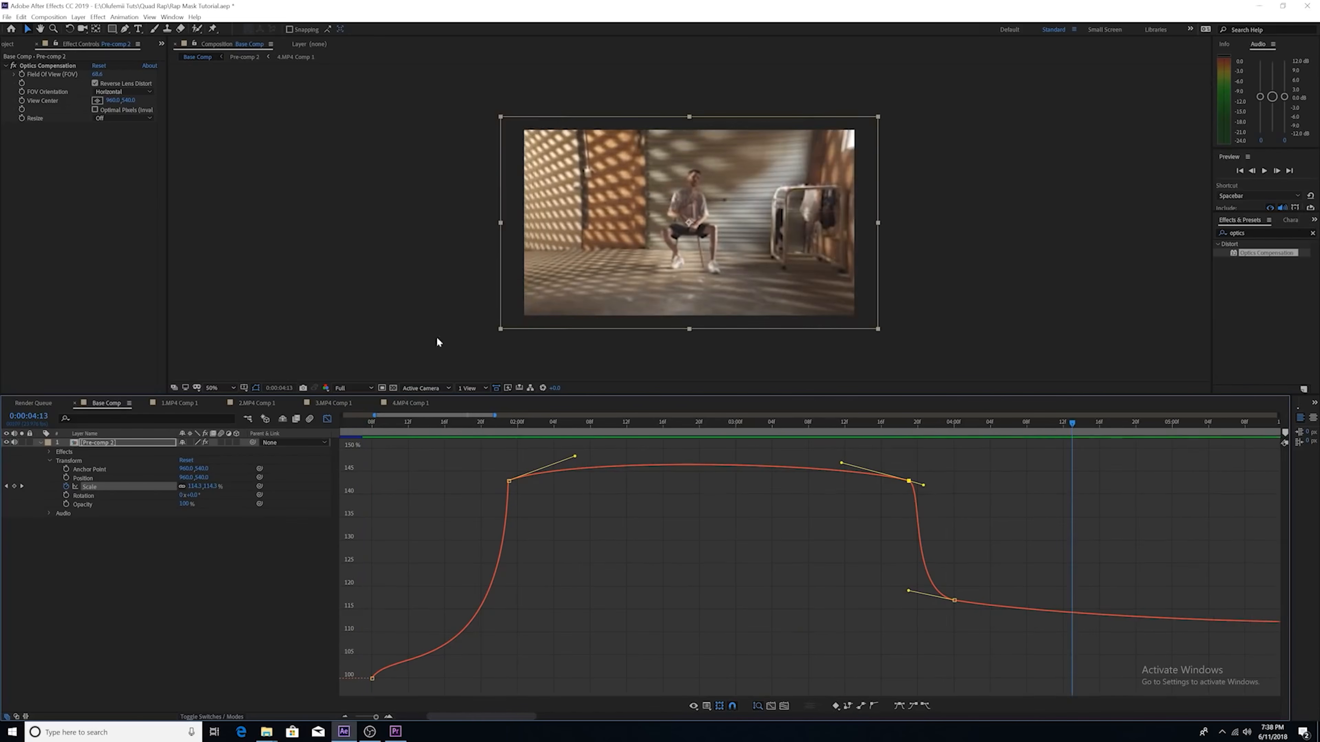
Step: Fine-tune the incoming Bezier handle of the Scale keyframe at 0:00:01:23 to nearly vertical and preview the zoom
{"action": "left_click_drag", "start_coordinate": [411, 420], "coordinate": [437, 431]}
{"action": "left_click", "coordinate": [508, 482]}
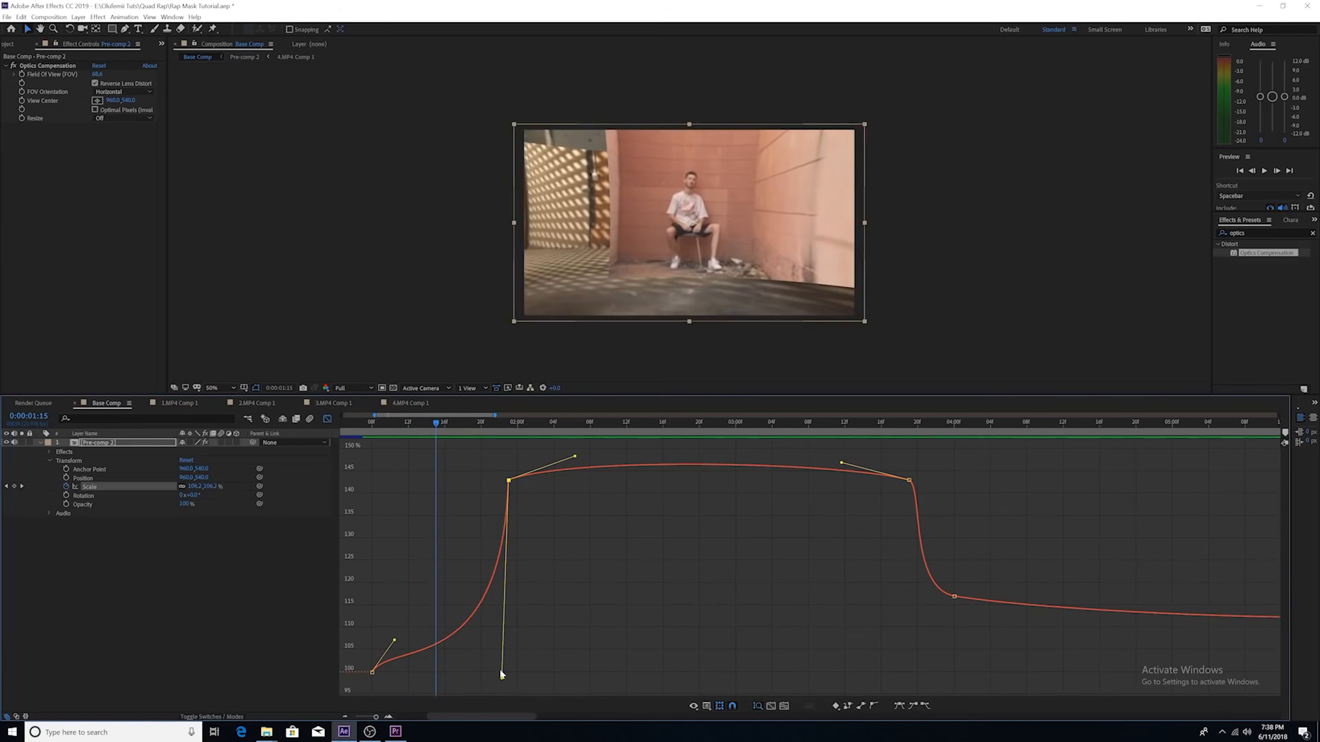
{"action": "left_click_drag", "start_coordinate": [502, 678], "coordinate": [538, 675]}
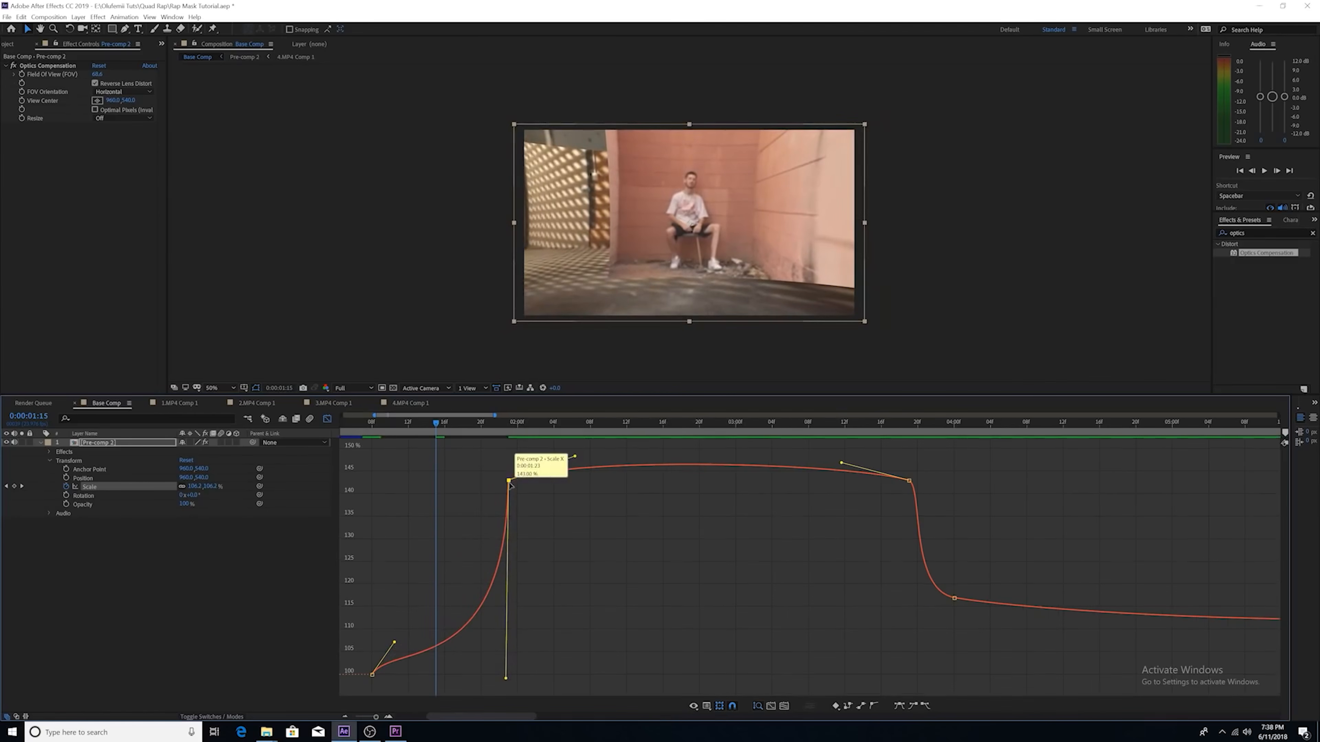
{"action": "mouse_move", "coordinate": [411, 427]}
{"action": "left_mouse_down"}
{"action": "mouse_move", "coordinate": [371, 437]}
{"action": "mouse_move", "coordinate": [389, 434]}
{"action": "left_mouse_up"}
{"action": "key", "text": "space"}
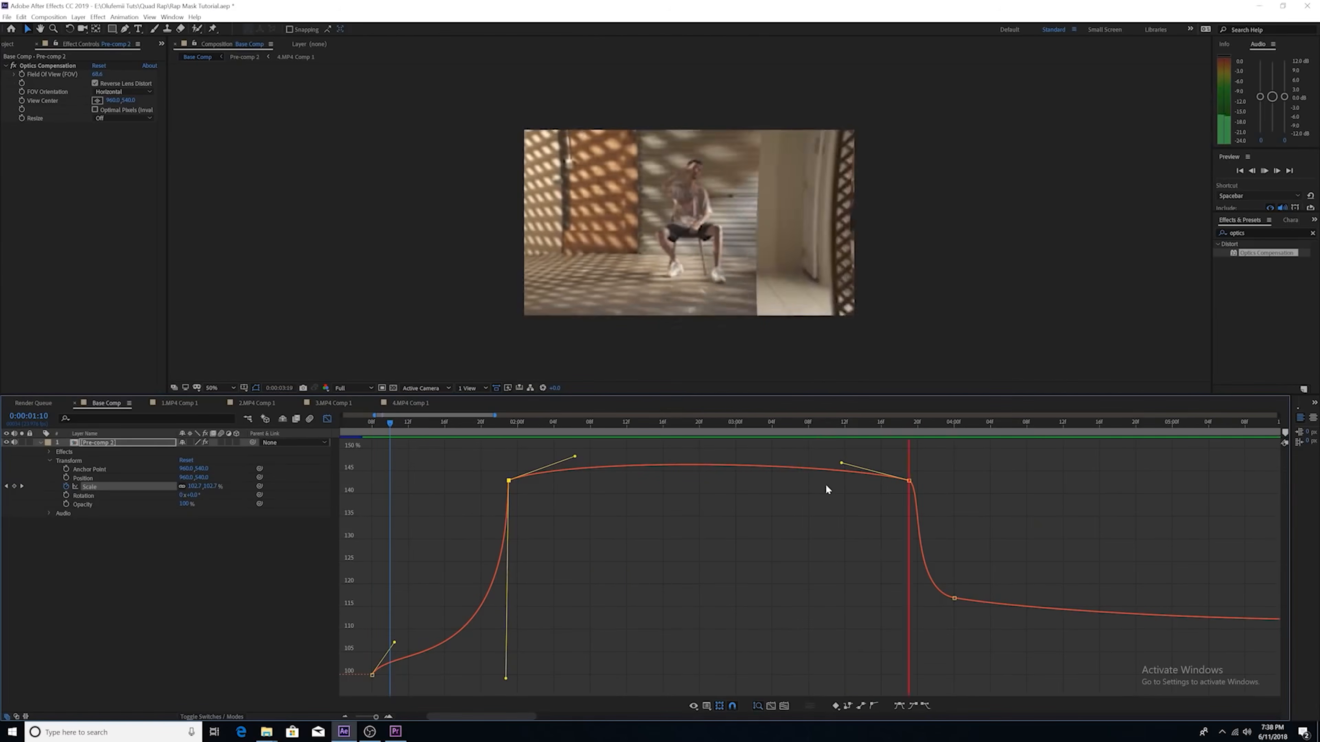
{"action": "key", "text": "space"}
Step: Close the Graph Editor and zoom the timeline out to show all Scale keyframes of Pre-comp 2
{"action": "left_click", "coordinate": [327, 419]}
{"action": "left_click", "coordinate": [326, 419]}
{"action": "left_click", "coordinate": [327, 419]}
{"action": "left_click_drag", "start_coordinate": [392, 434], "coordinate": [354, 435]}
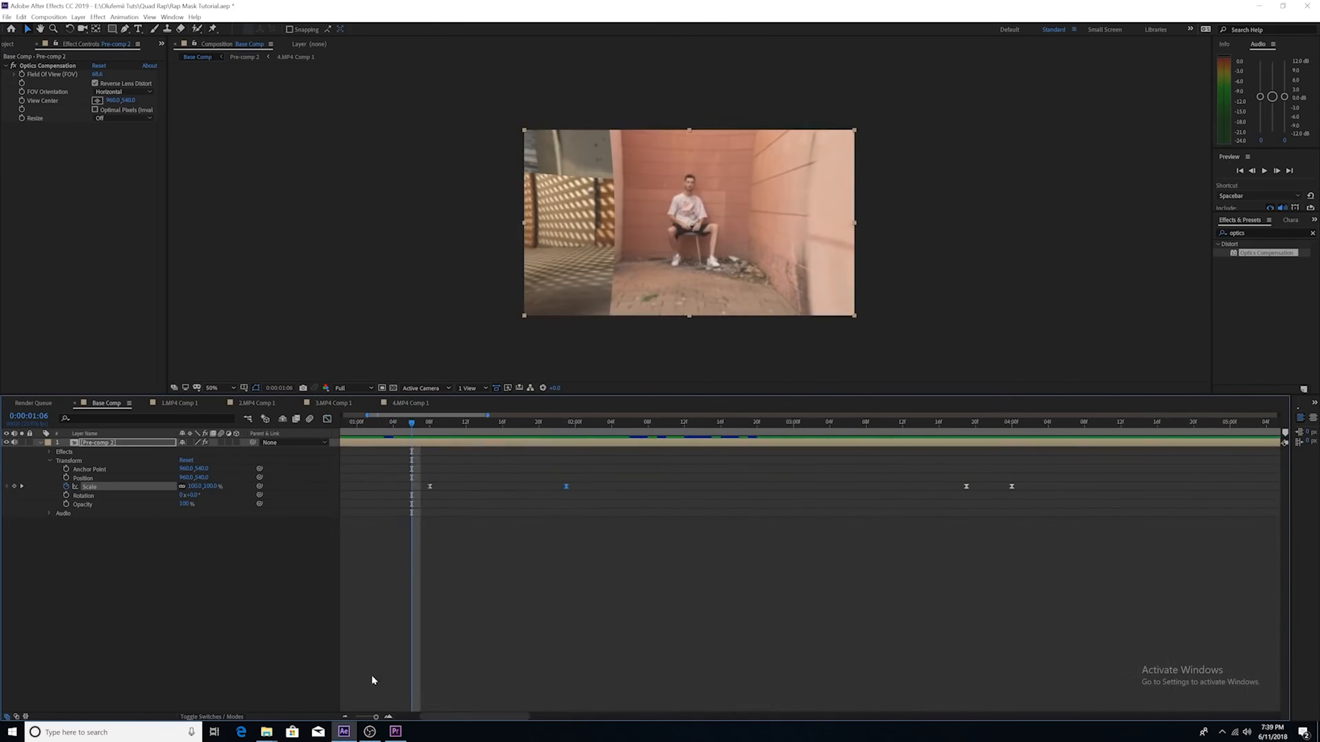
{"action": "left_click_drag", "start_coordinate": [376, 717], "coordinate": [365, 718]}
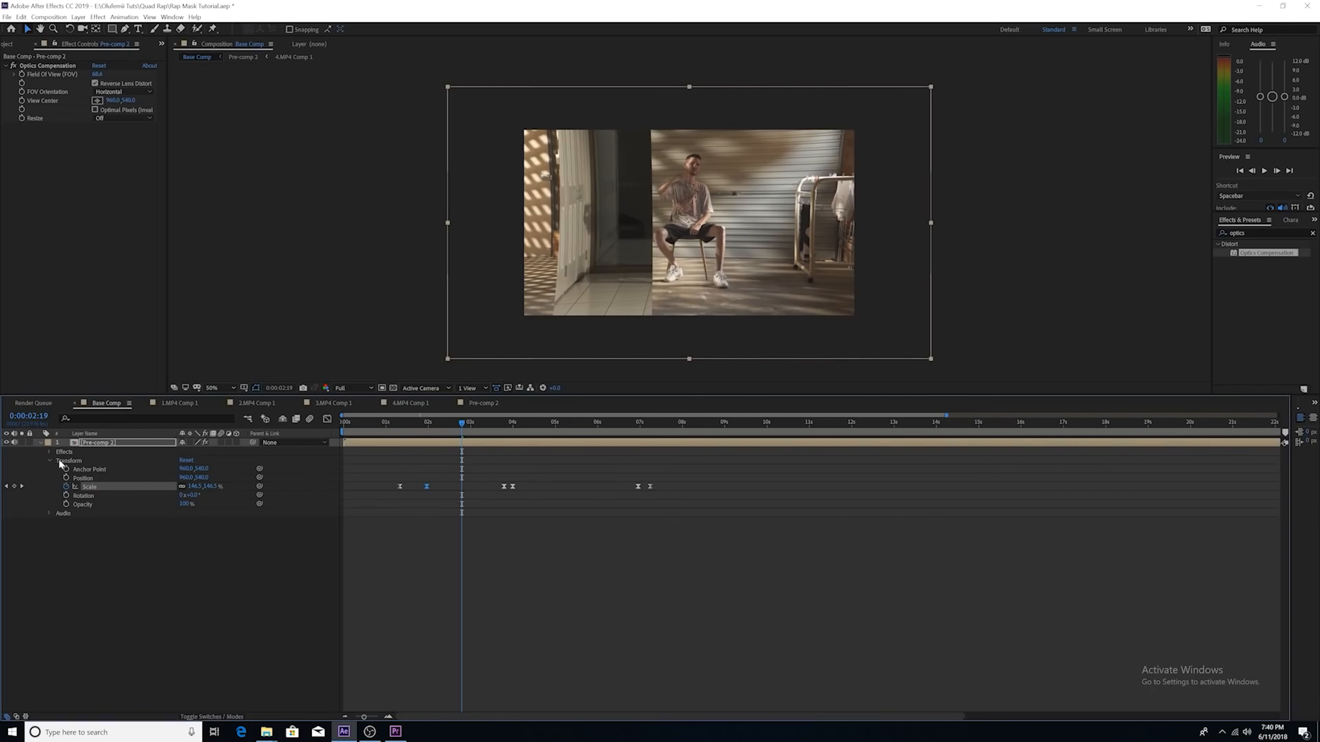
Step: Collapse the Transform properties of Pre-comp 2, select the layer and move the playhead to 0:00:01:15
{"action": "left_click", "coordinate": [49, 460]}
{"action": "left_click", "coordinate": [98, 444]}
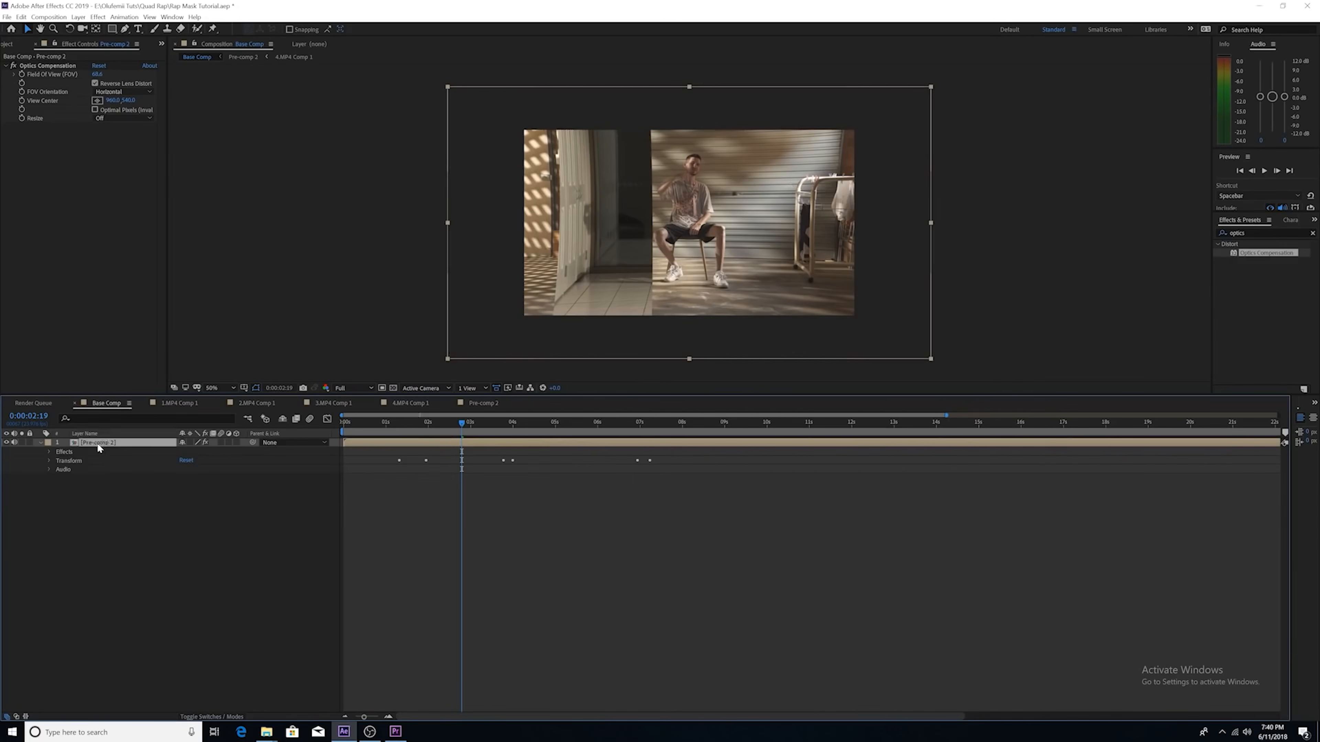
{"action": "left_click_drag", "start_coordinate": [438, 423], "coordinate": [412, 429]}
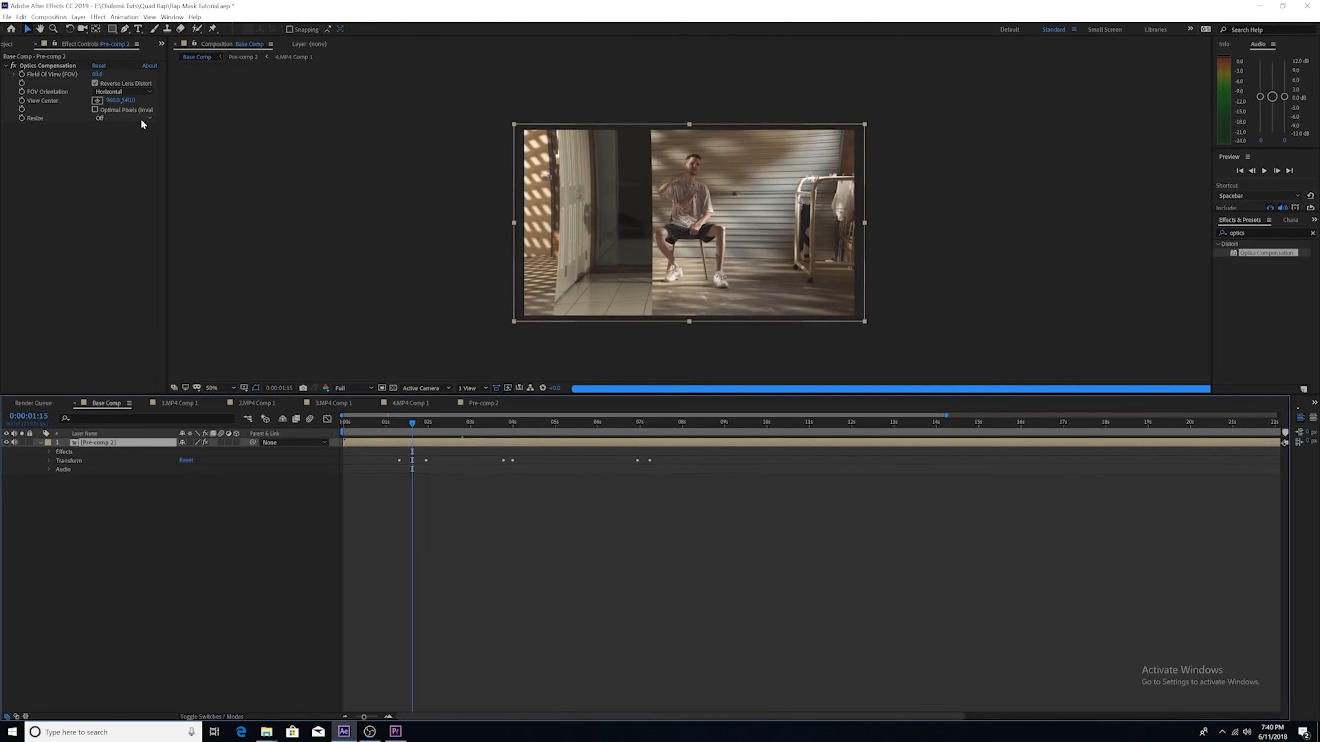
Step: Add the expression wiggle(10,5) to the Position of Pre-comp 2 and return the playhead to 0:00:00:00
{"action": "left_click", "coordinate": [49, 452]}
{"action": "left_click", "coordinate": [50, 453]}
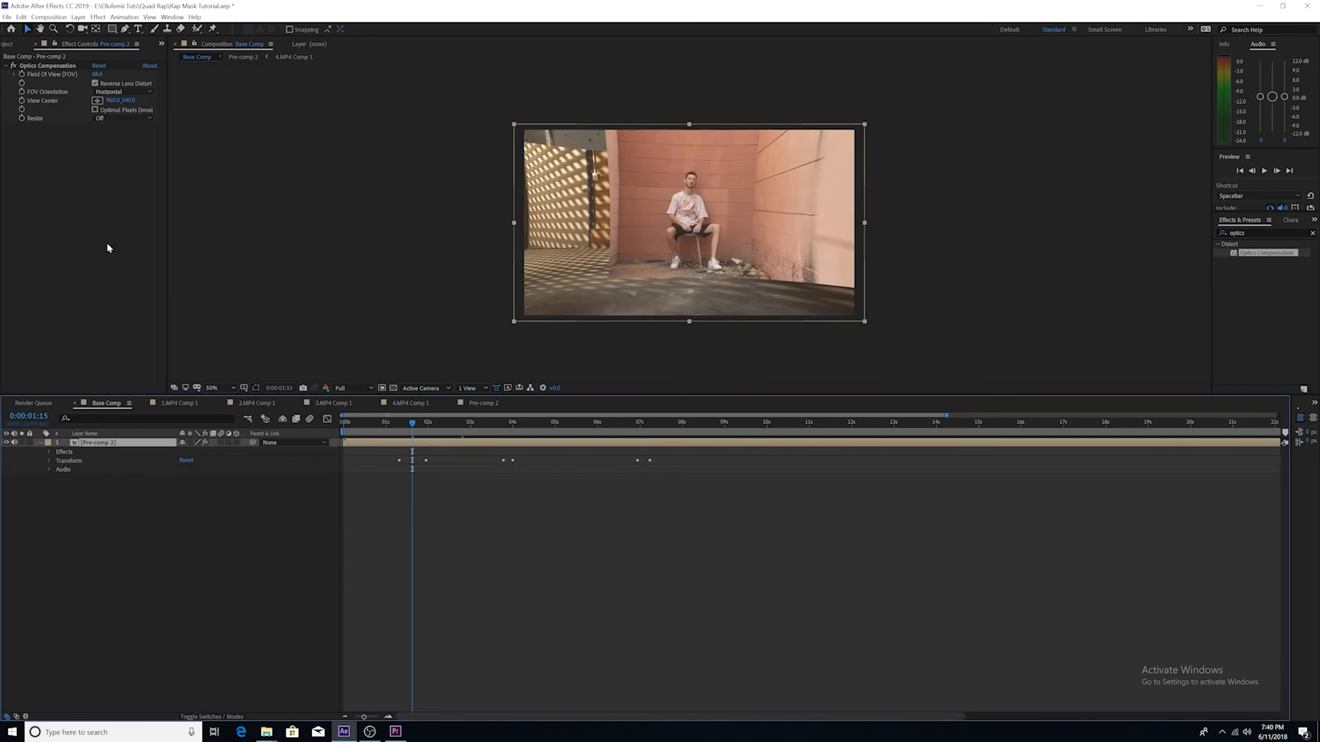
{"action": "left_click", "coordinate": [124, 17]}
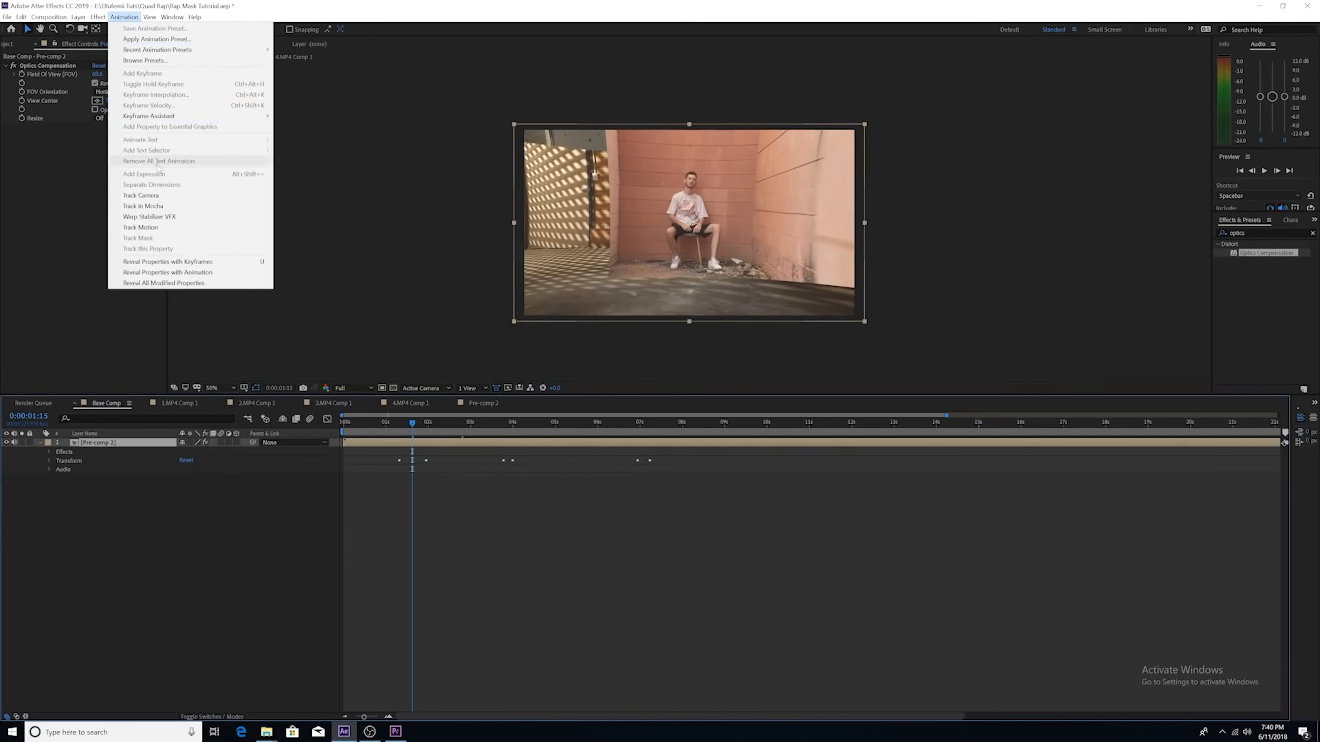
{"action": "left_click", "coordinate": [48, 462]}
{"action": "left_click", "coordinate": [49, 461]}
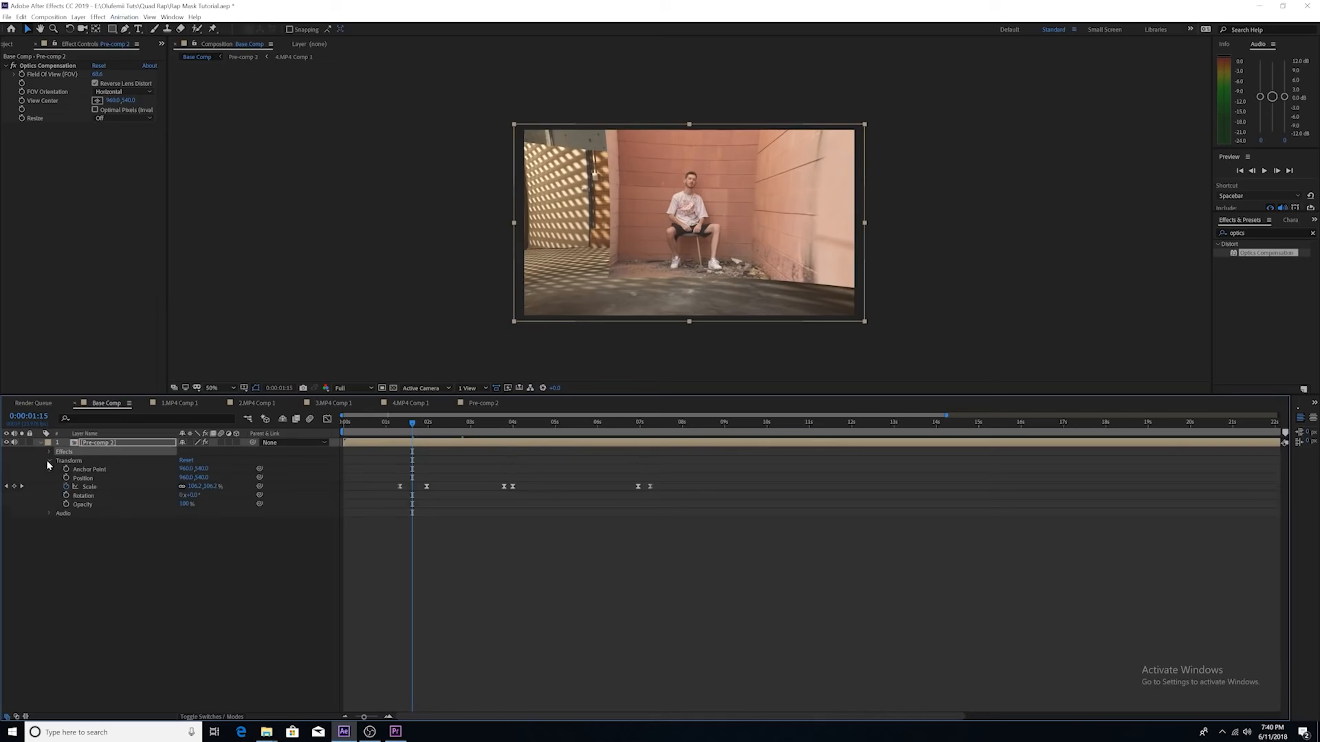
{"action": "left_click", "coordinate": [79, 479]}
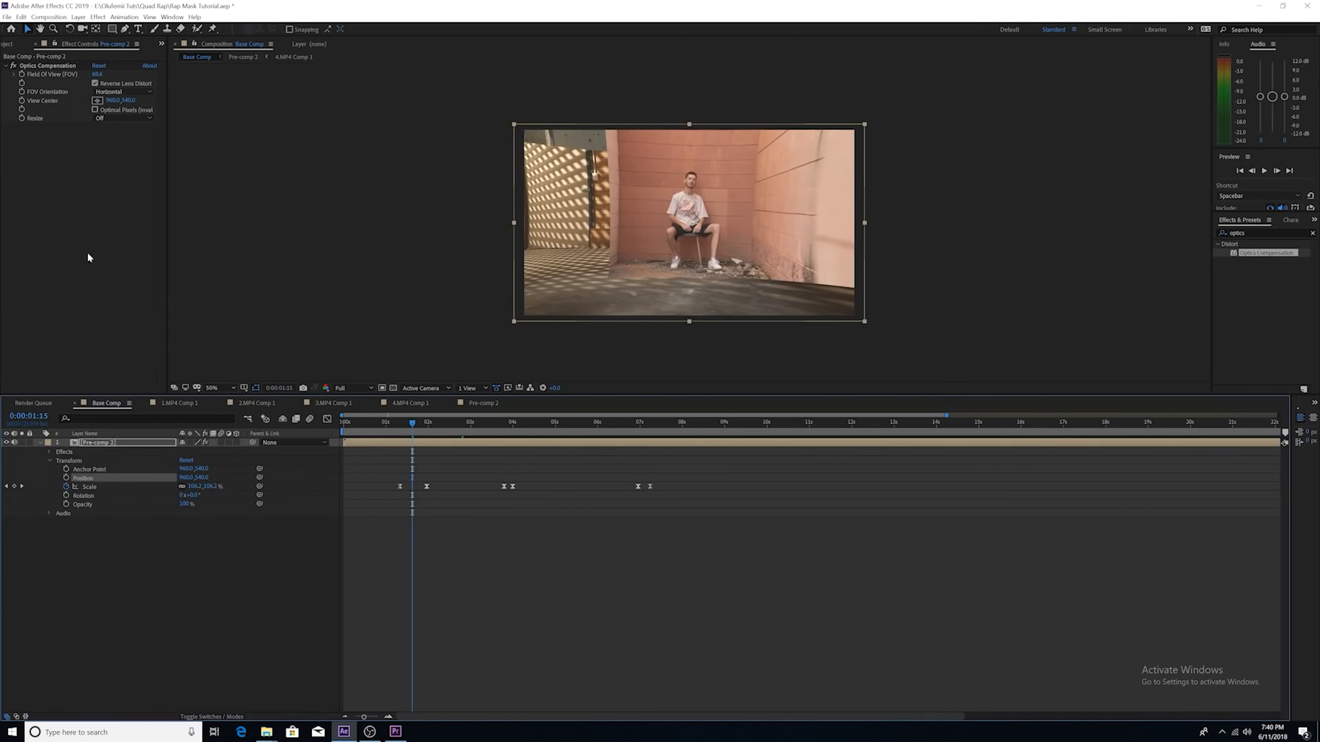
{"action": "left_click", "coordinate": [124, 16]}
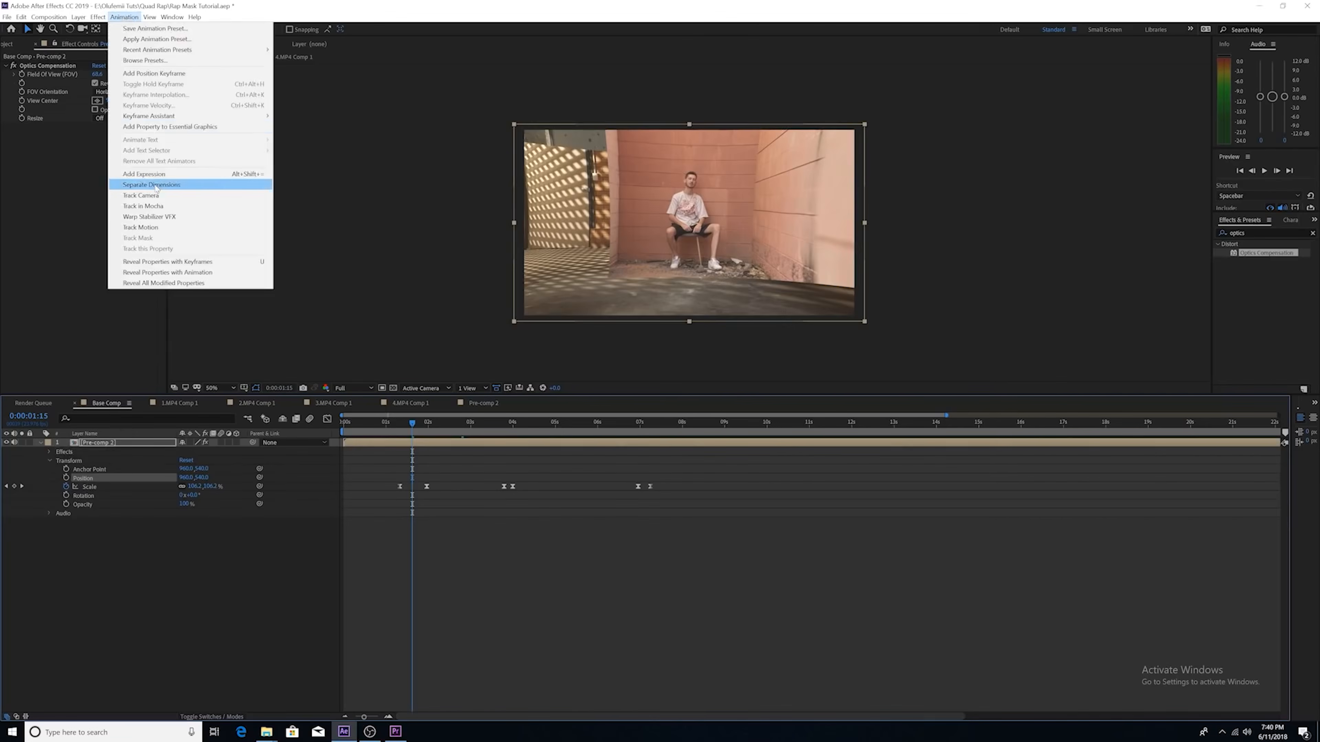
{"action": "left_click", "coordinate": [150, 175]}
{"action": "type", "text": "wi"}
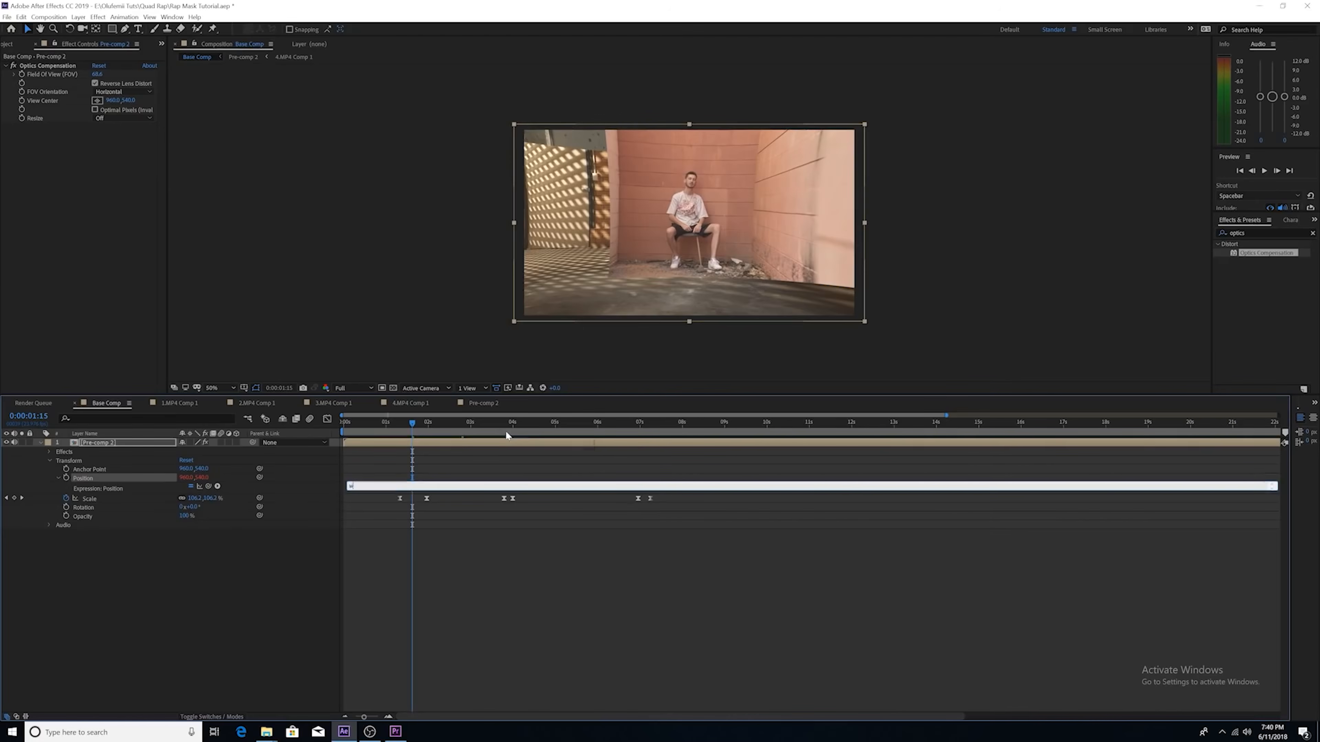
{"action": "type", "text": "ggl"}
{"action": "type", "text": "e(10,5"}
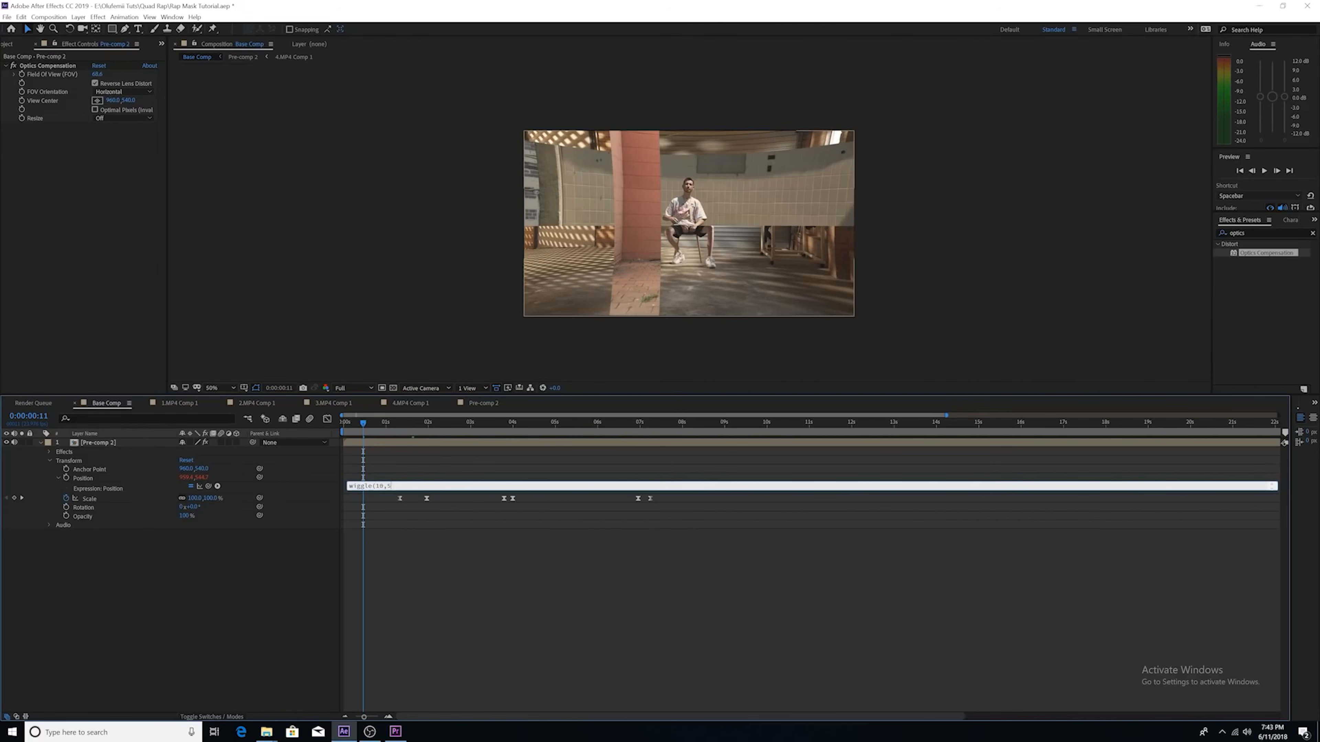
{"action": "left_click_drag", "start_coordinate": [363, 422], "coordinate": [338, 419]}
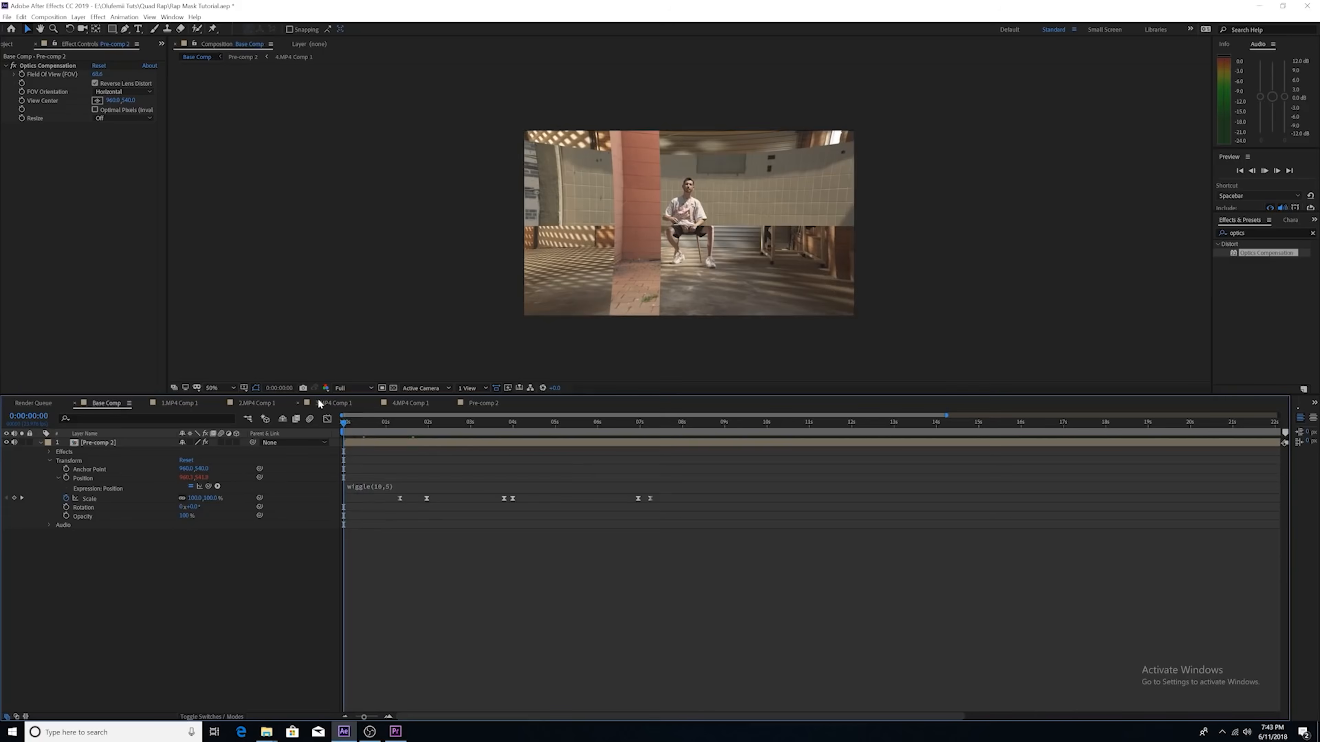
Step: Change the Position expression to wiggle(10,10), replace it with wiggle(5,10), and play back the shake from the start
{"action": "left_click", "coordinate": [370, 487]}
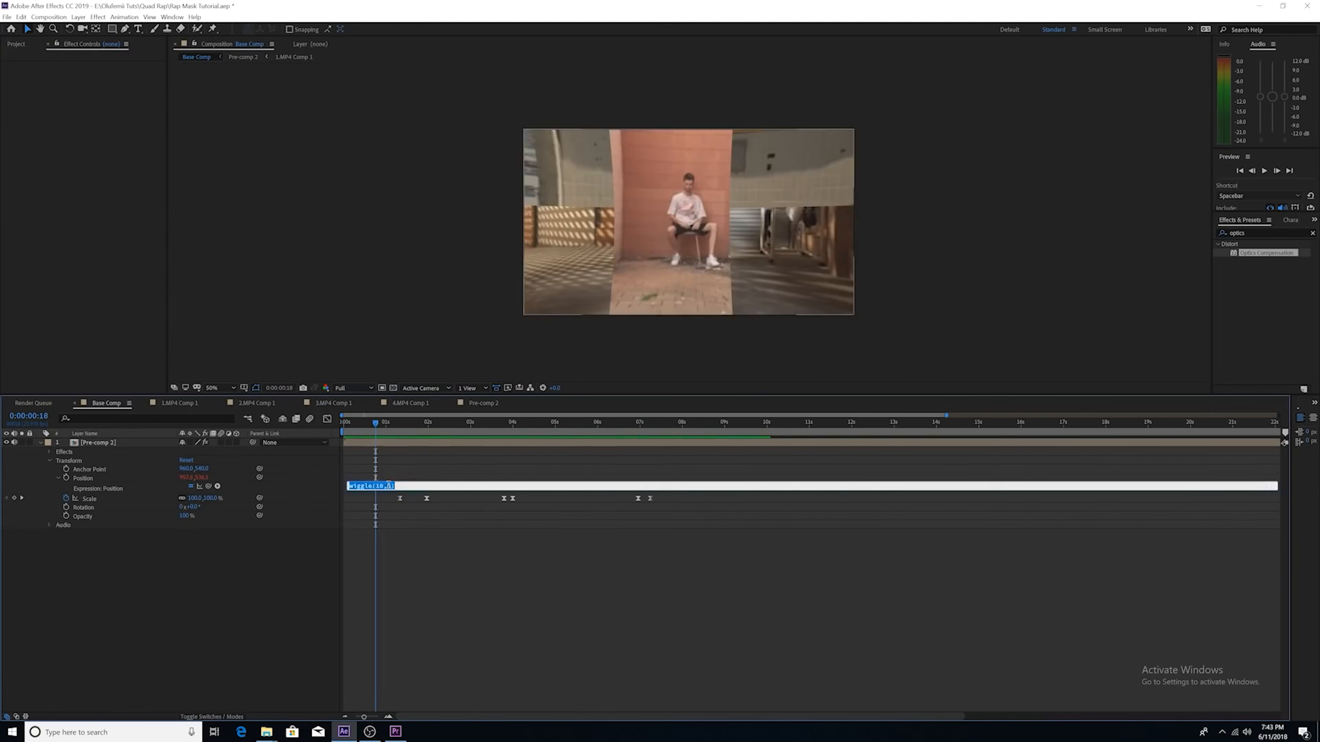
{"action": "type", "text": "wiggle(10,10)"}
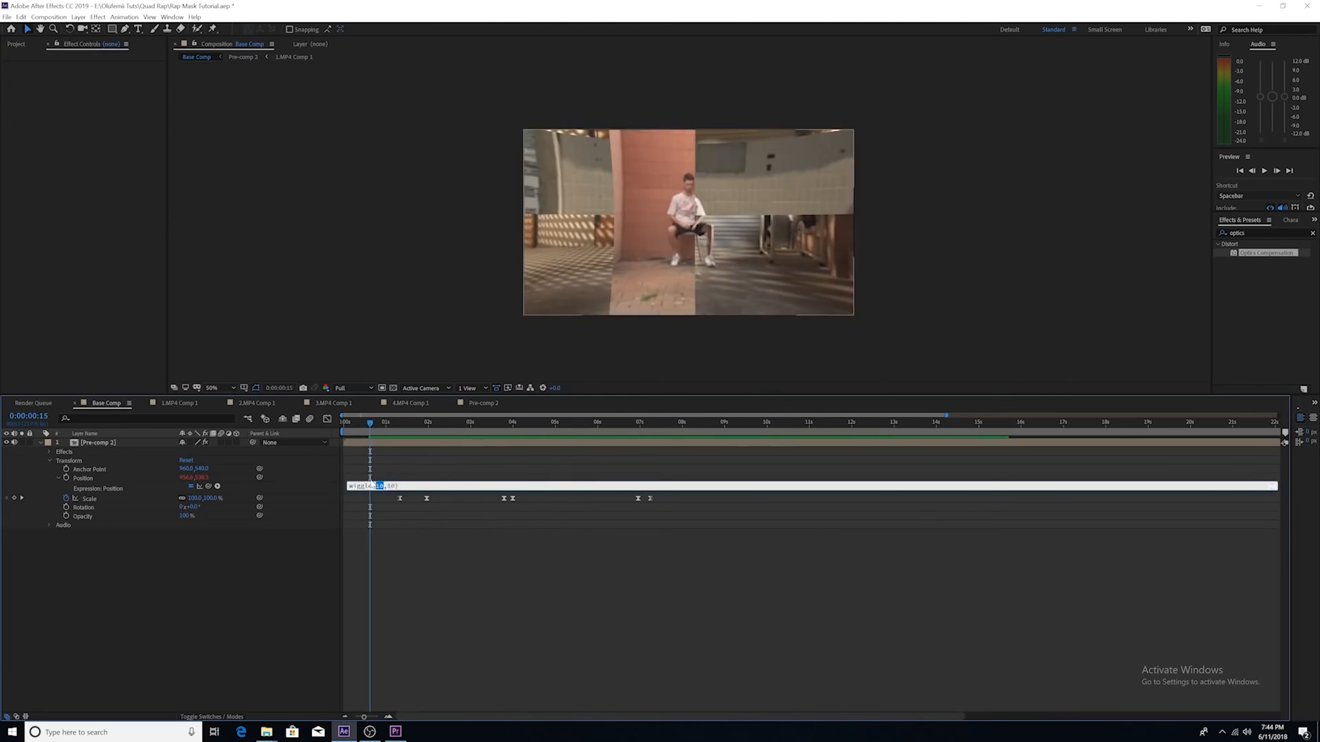
{"action": "type", "text": "wiggle(5,10)"}
{"action": "left_click", "coordinate": [315, 431]}
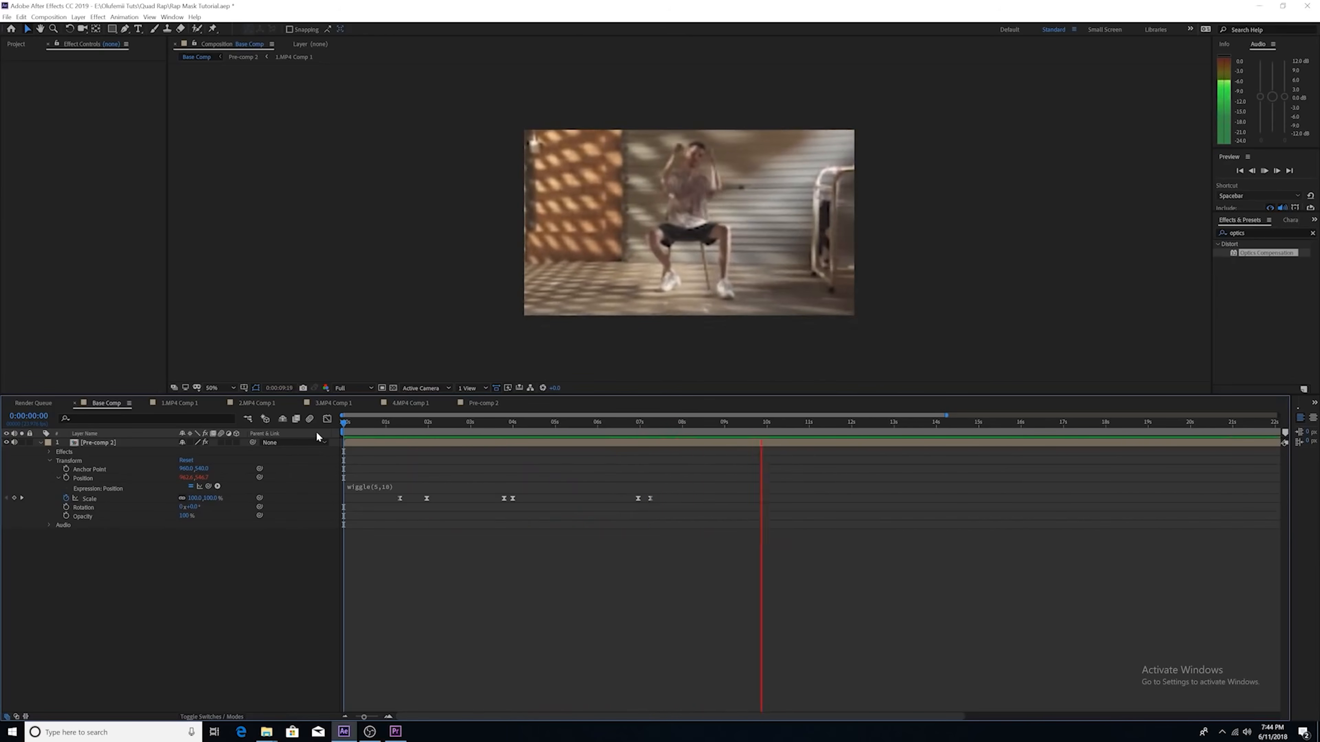
{"action": "key", "text": "space"}
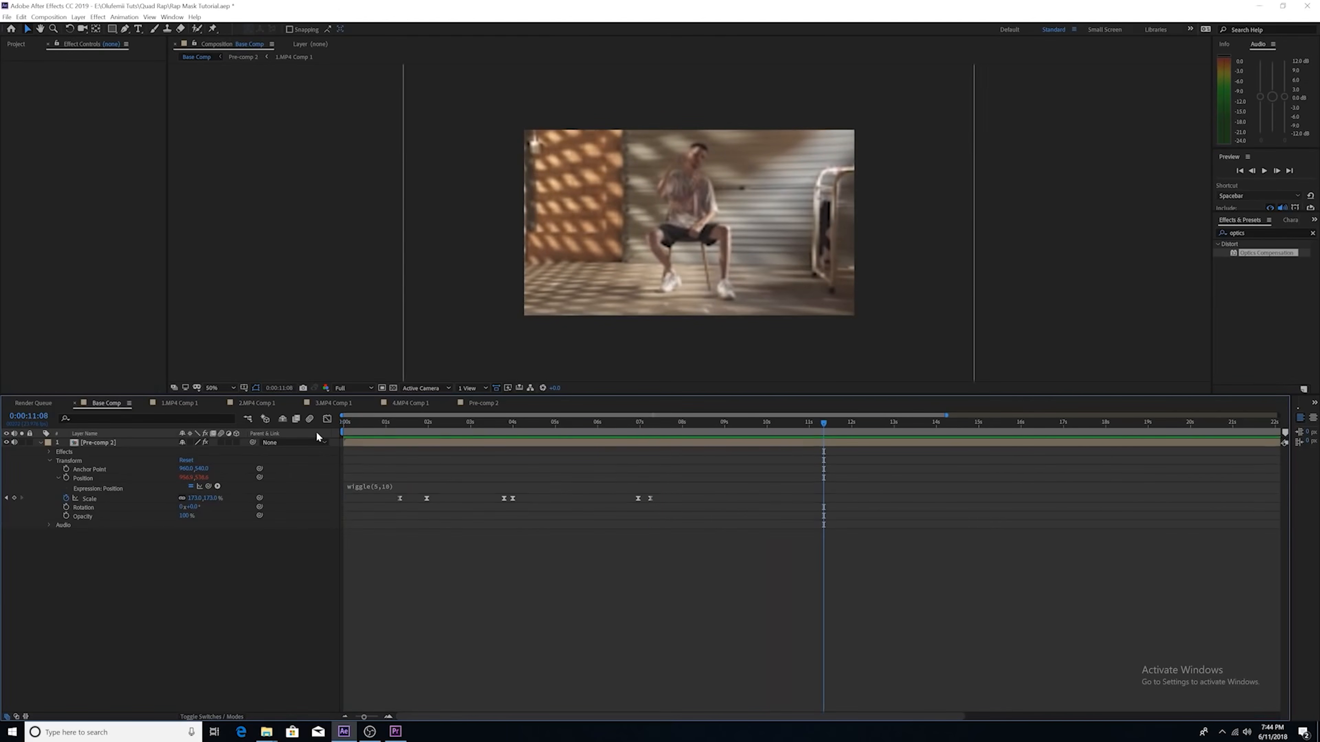
Step: Scrub through the first second of Base Comp to inspect the frame edges during the wiggle
{"action": "mouse_move", "coordinate": [404, 427]}
{"action": "left_mouse_down"}
{"action": "mouse_move", "coordinate": [337, 435]}
{"action": "mouse_move", "coordinate": [399, 436]}
{"action": "mouse_move", "coordinate": [366, 448]}
{"action": "mouse_move", "coordinate": [388, 447]}
{"action": "left_mouse_up"}
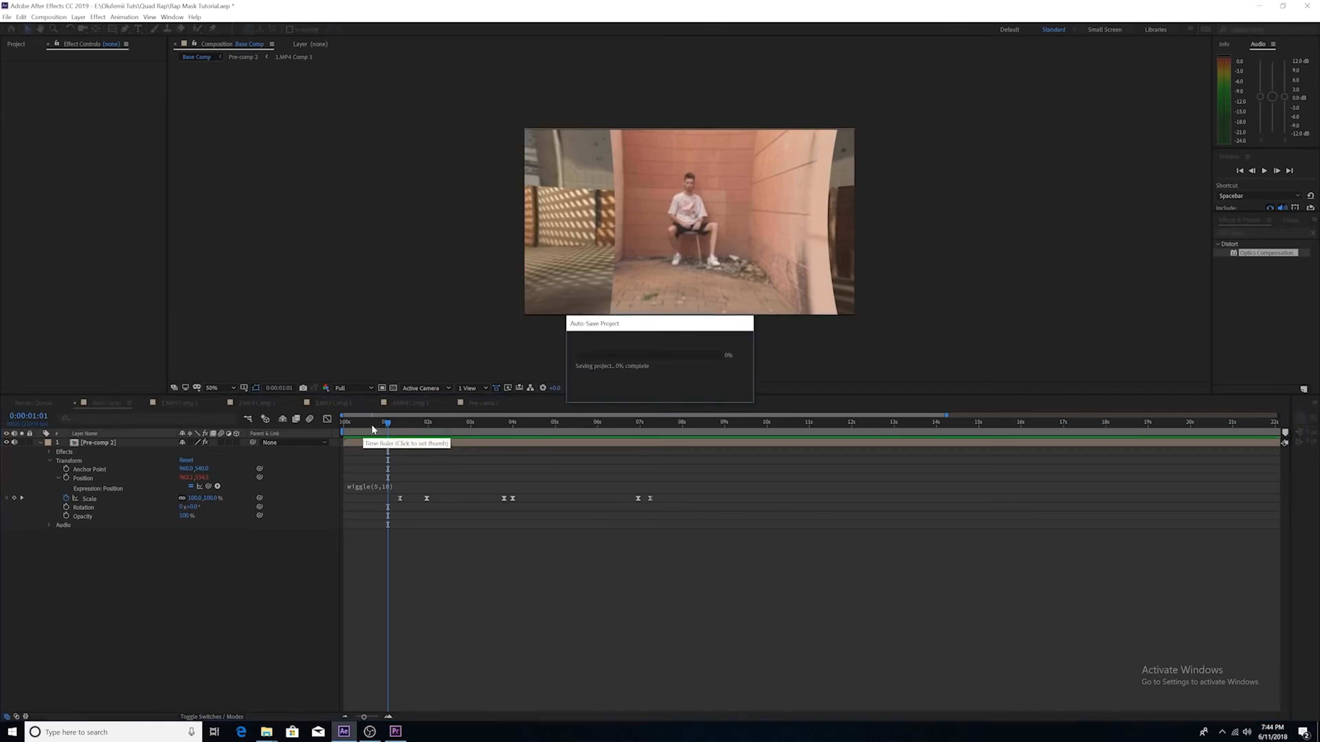
{"action": "left_click", "coordinate": [357, 425]}
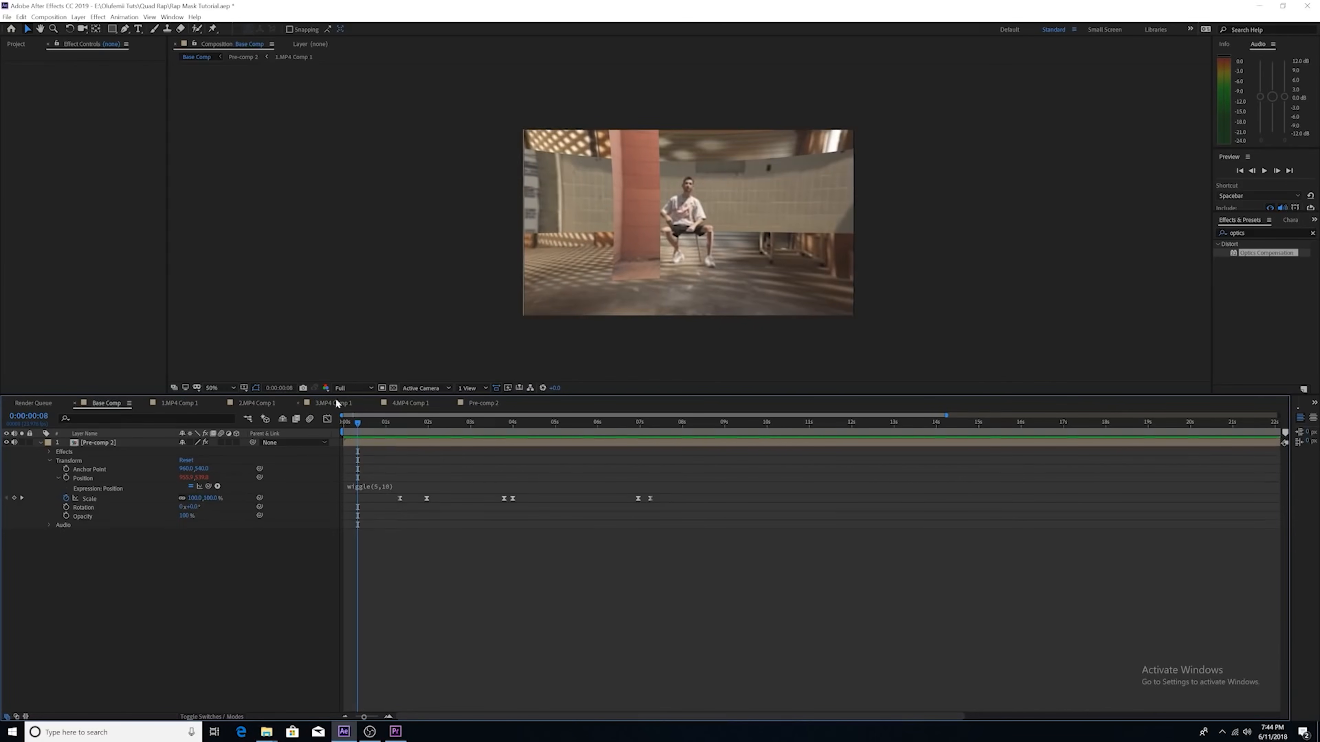
{"action": "left_click_drag", "start_coordinate": [394, 424], "coordinate": [374, 449]}
Step: Search the effects for "motion" and apply Motion Tile to Pre-comp 2
{"action": "left_click", "coordinate": [1253, 235]}
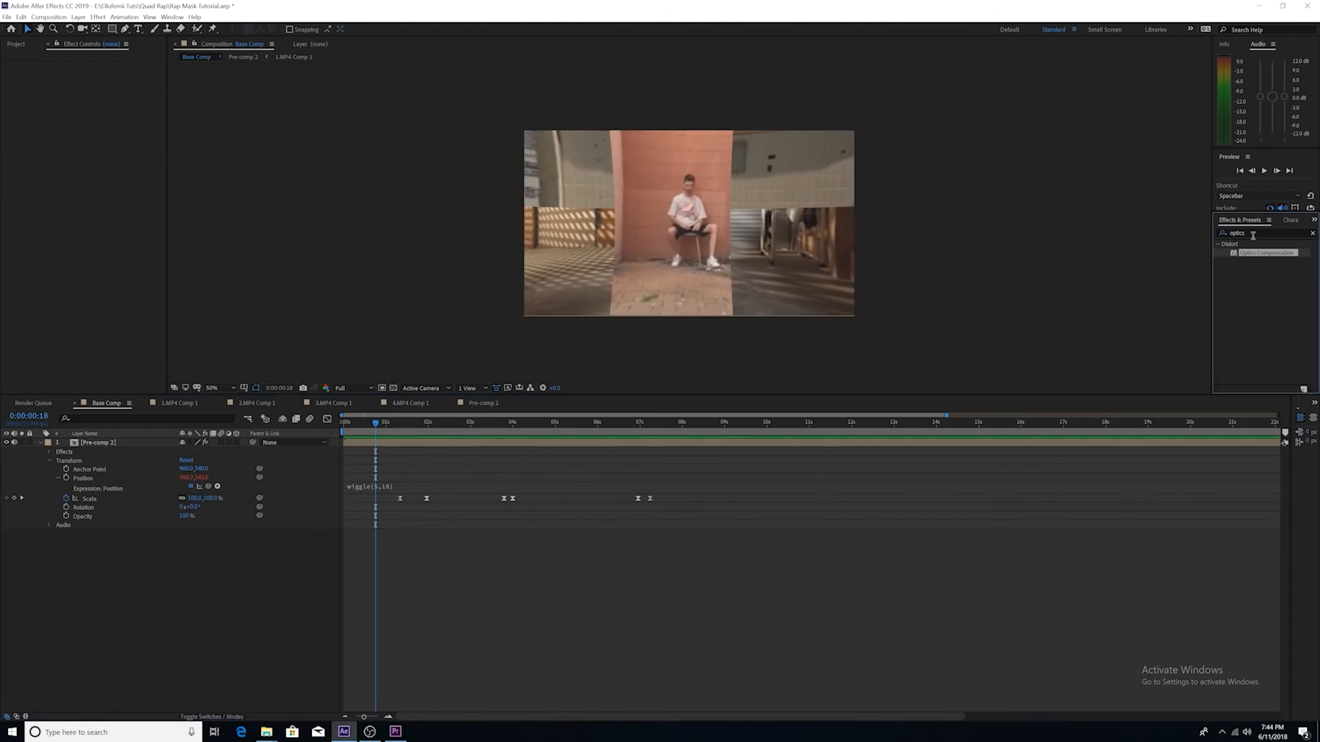
{"action": "left_click", "coordinate": [1253, 233]}
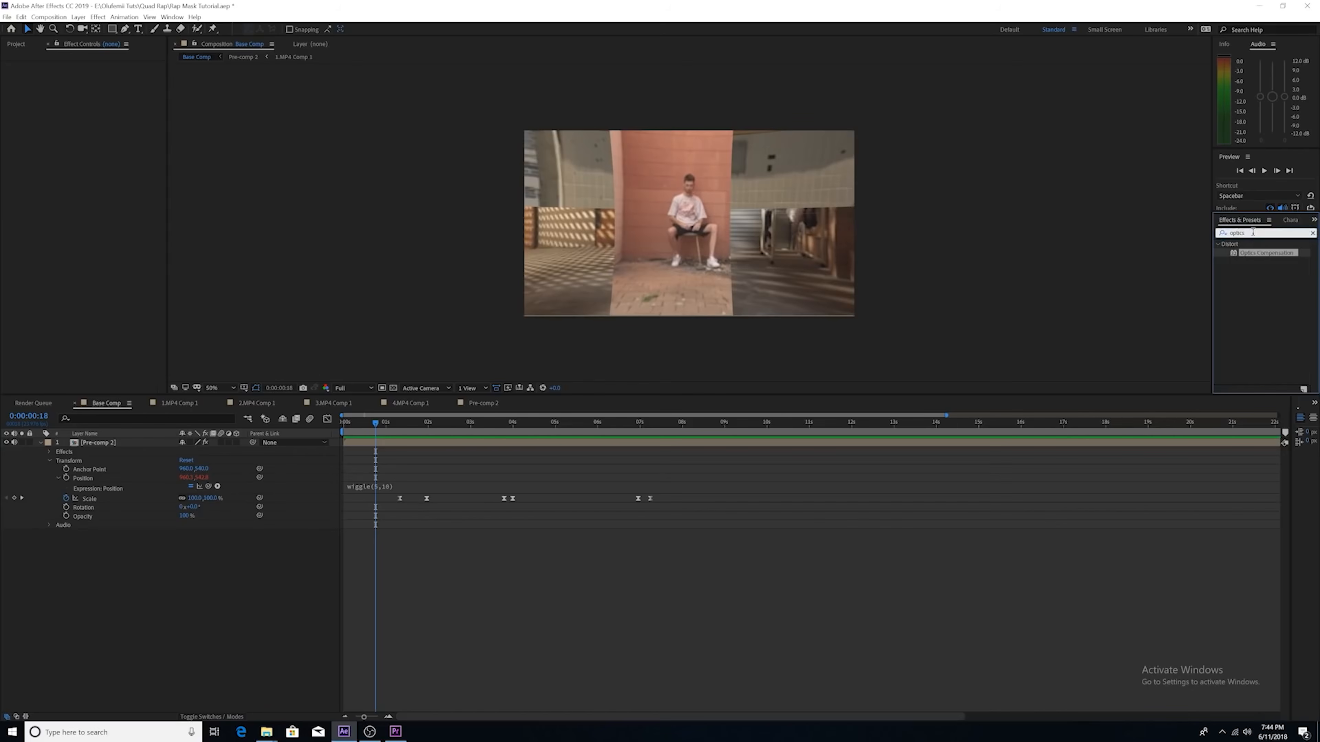
{"action": "type", "text": "motion"}
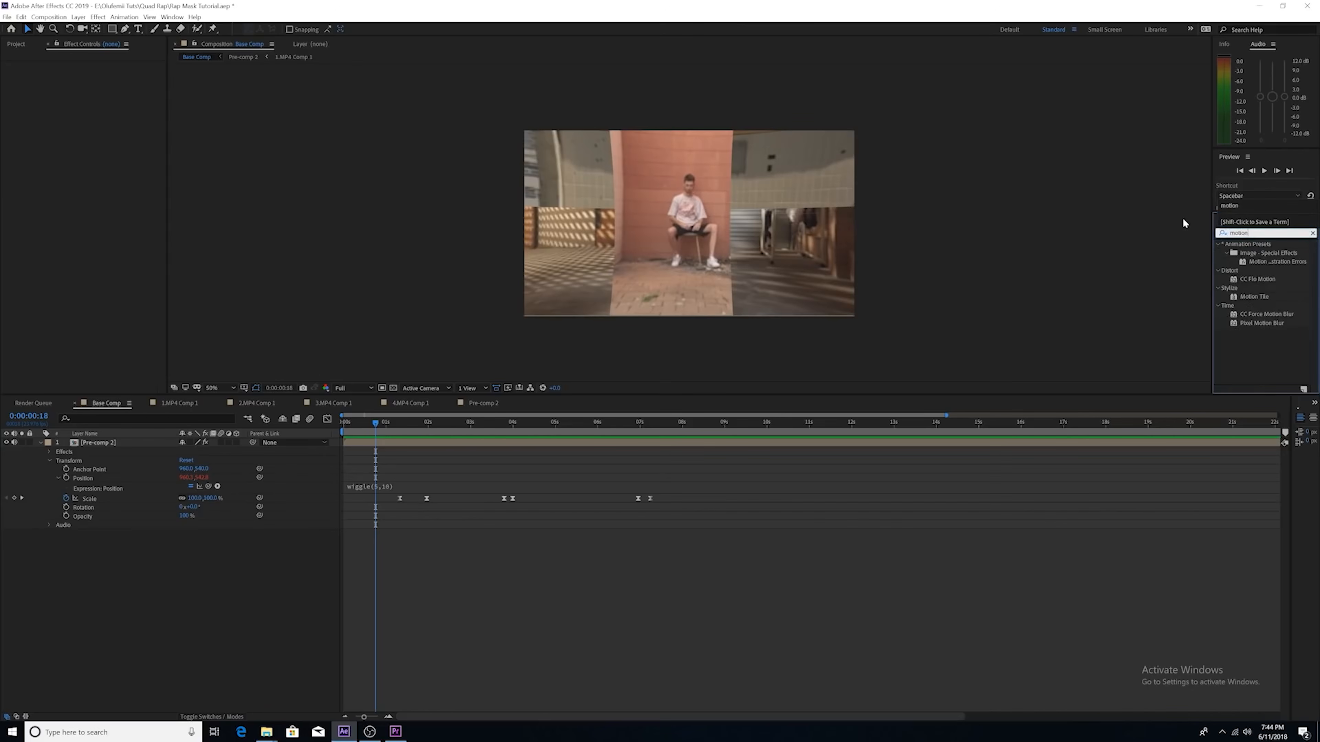
{"action": "left_click", "coordinate": [1255, 297]}
{"action": "left_click_drag", "start_coordinate": [1256, 297], "coordinate": [99, 447]}
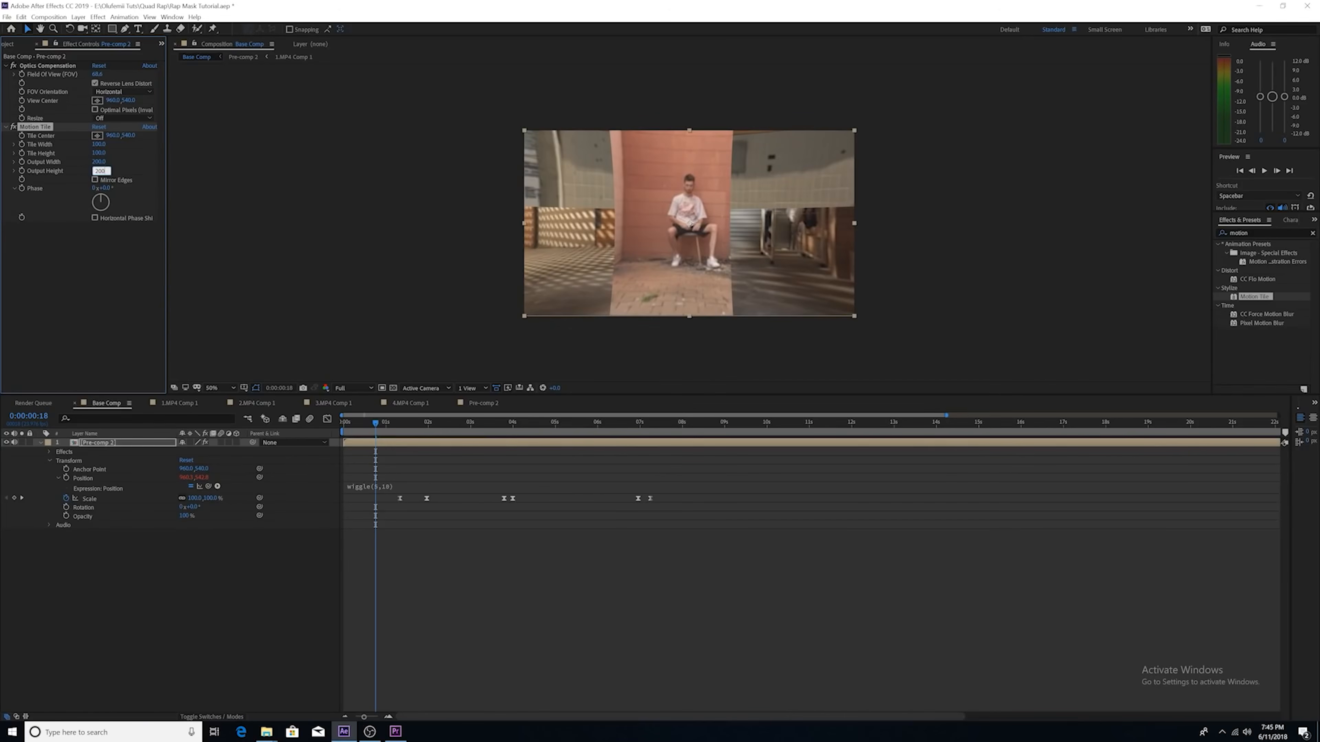
Step: Set Motion Tile's Output Width and Output Height to 200, enable Mirror Edges, and preview the shake
{"action": "left_click", "coordinate": [86, 246]}
{"action": "left_click", "coordinate": [95, 180]}
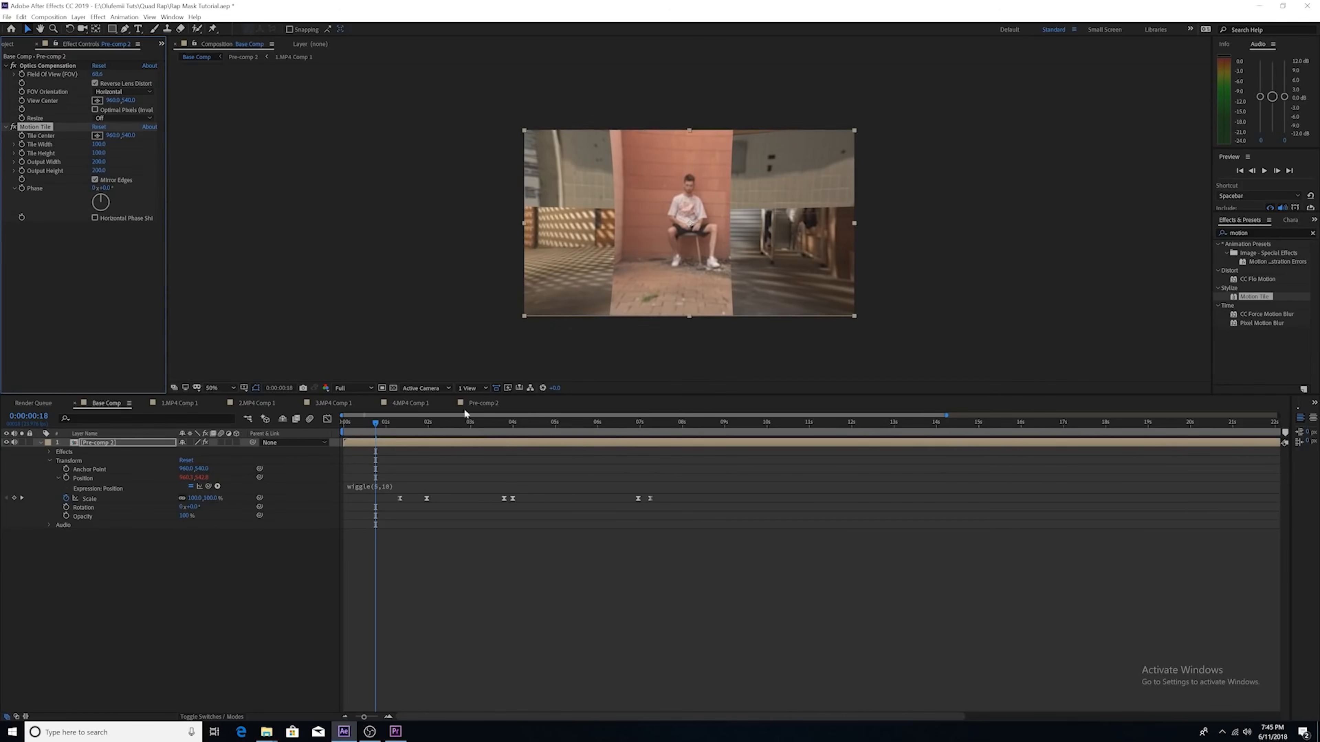
{"action": "key", "text": "space"}
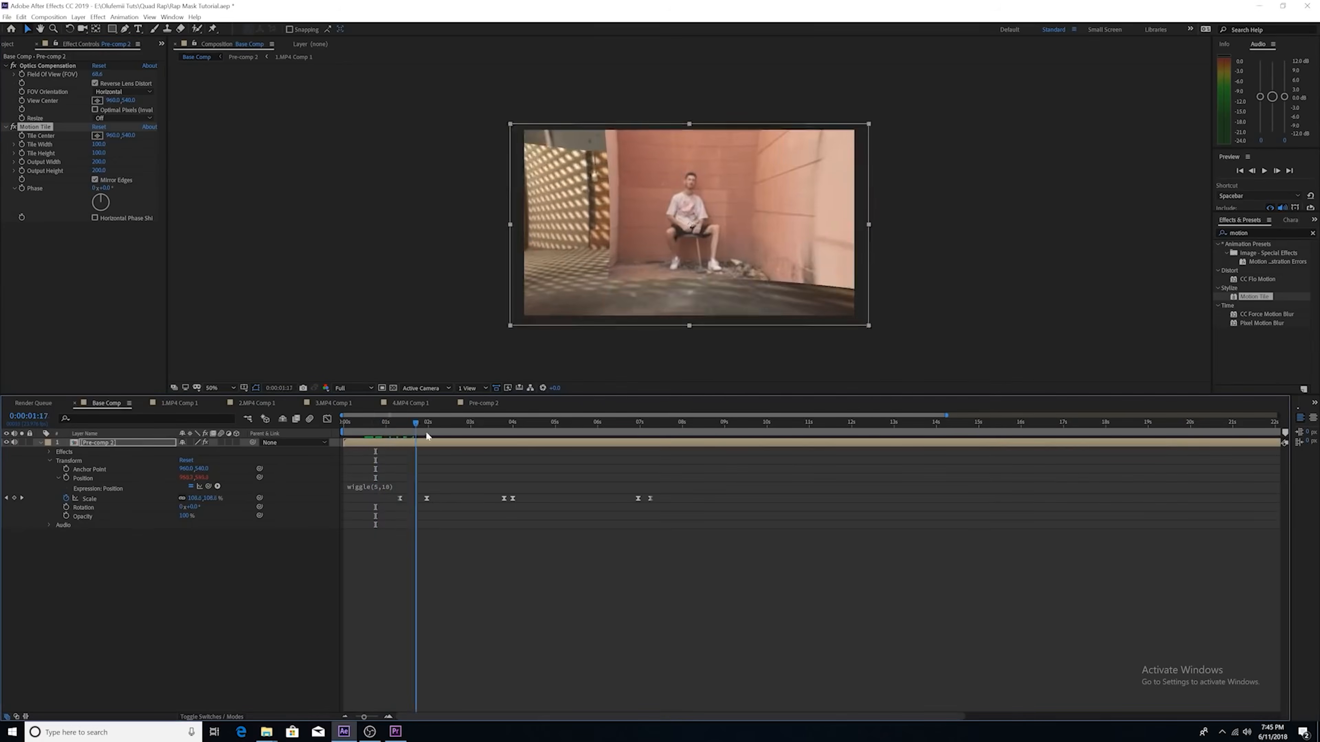
{"action": "left_click_drag", "start_coordinate": [444, 434], "coordinate": [146, 468]}
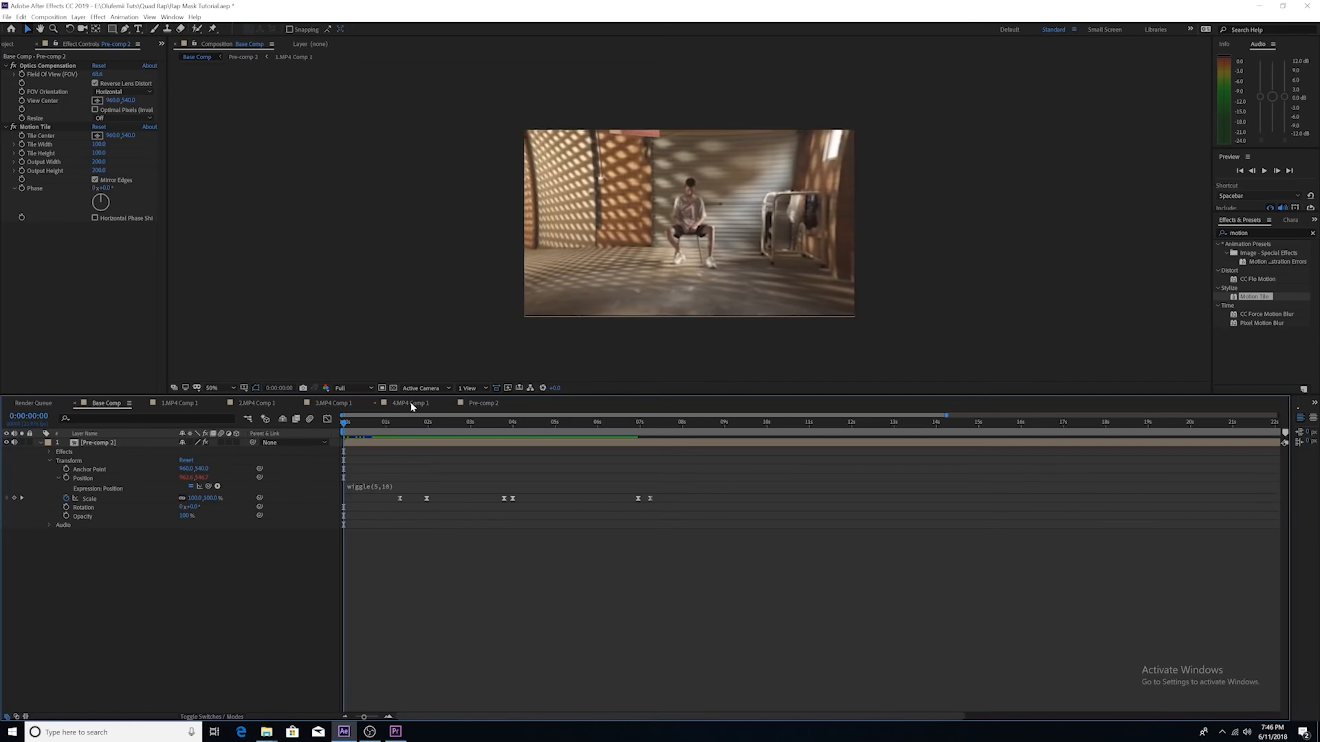
Step: Hide the proxy layer and show the original clip in both 4.MP4 Comp 1 and 3.MP4 Comp 1
{"action": "left_click", "coordinate": [486, 404]}
{"action": "left_click", "coordinate": [411, 403]}
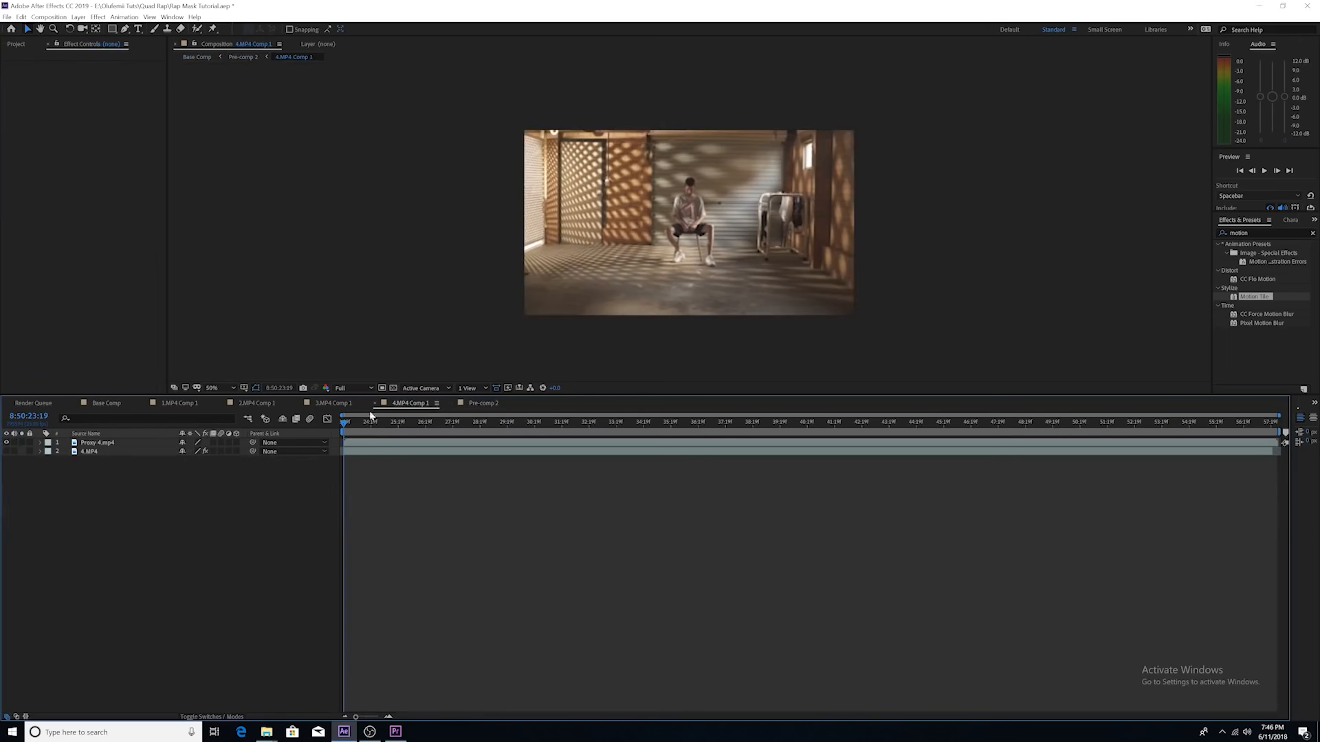
{"action": "left_click", "coordinate": [7, 442]}
{"action": "left_click", "coordinate": [7, 451]}
{"action": "left_click", "coordinate": [335, 403]}
{"action": "left_click", "coordinate": [6, 442]}
{"action": "left_click", "coordinate": [7, 451]}
Step: Swap the proxies for the original clips in 2.MP4 Comp 1 and 1.MP4 Comp 1, and scrub Base Comp to 0:00:03:08
{"action": "left_click", "coordinate": [257, 403]}
{"action": "left_click", "coordinate": [7, 513]}
{"action": "left_click", "coordinate": [179, 403]}
{"action": "left_click", "coordinate": [106, 403]}
{"action": "left_click_drag", "start_coordinate": [414, 421], "coordinate": [484, 454]}
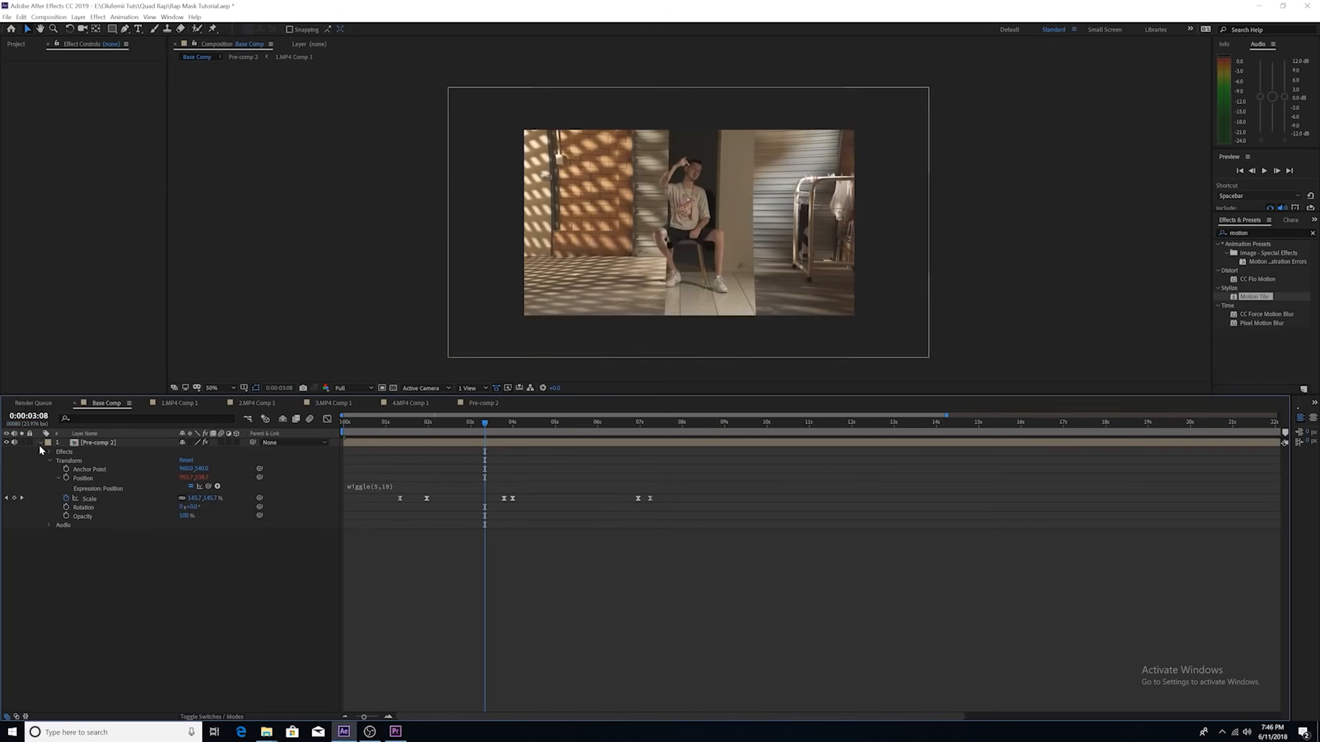
Step: Open 1.MP4 Comp 1 and review its frame size and frame rate in the Composition Settings
{"action": "left_click", "coordinate": [180, 403]}
{"action": "left_click_drag", "start_coordinate": [433, 428], "coordinate": [366, 424]}
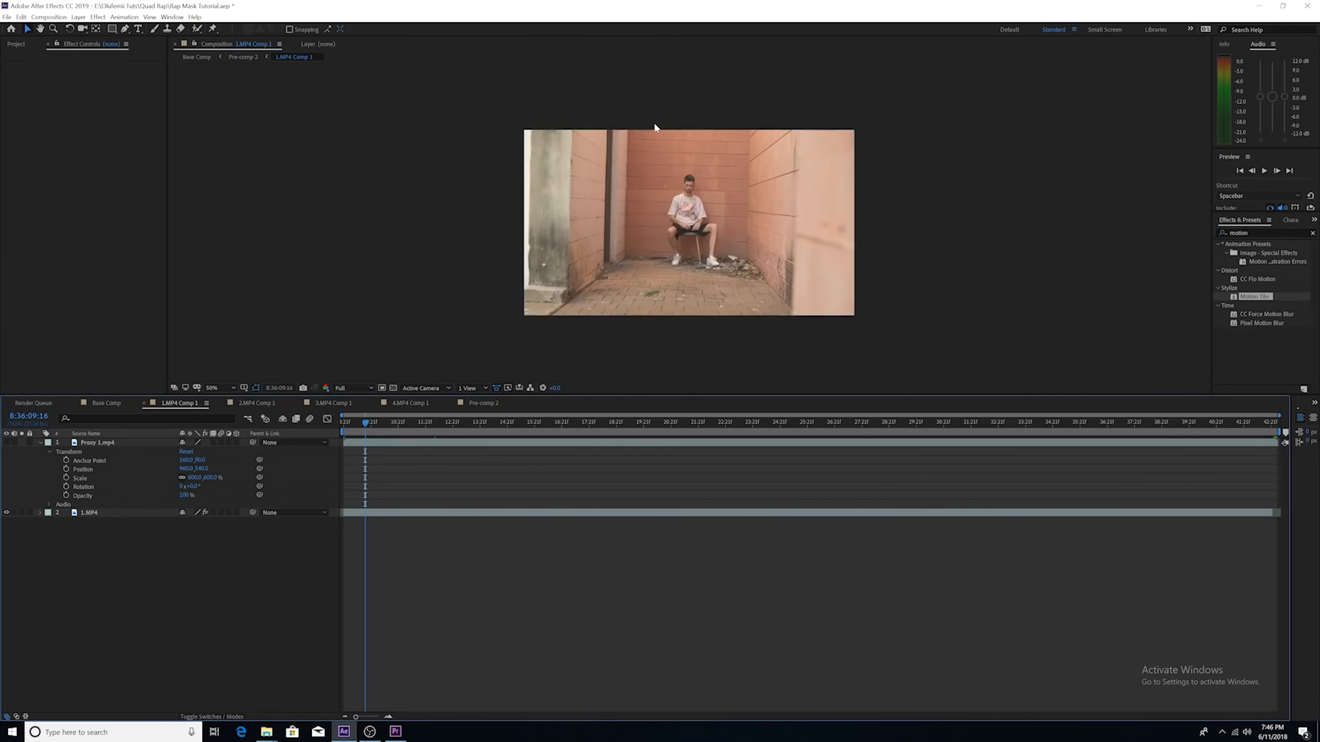
{"action": "left_click", "coordinate": [49, 16]}
{"action": "left_click", "coordinate": [67, 38]}
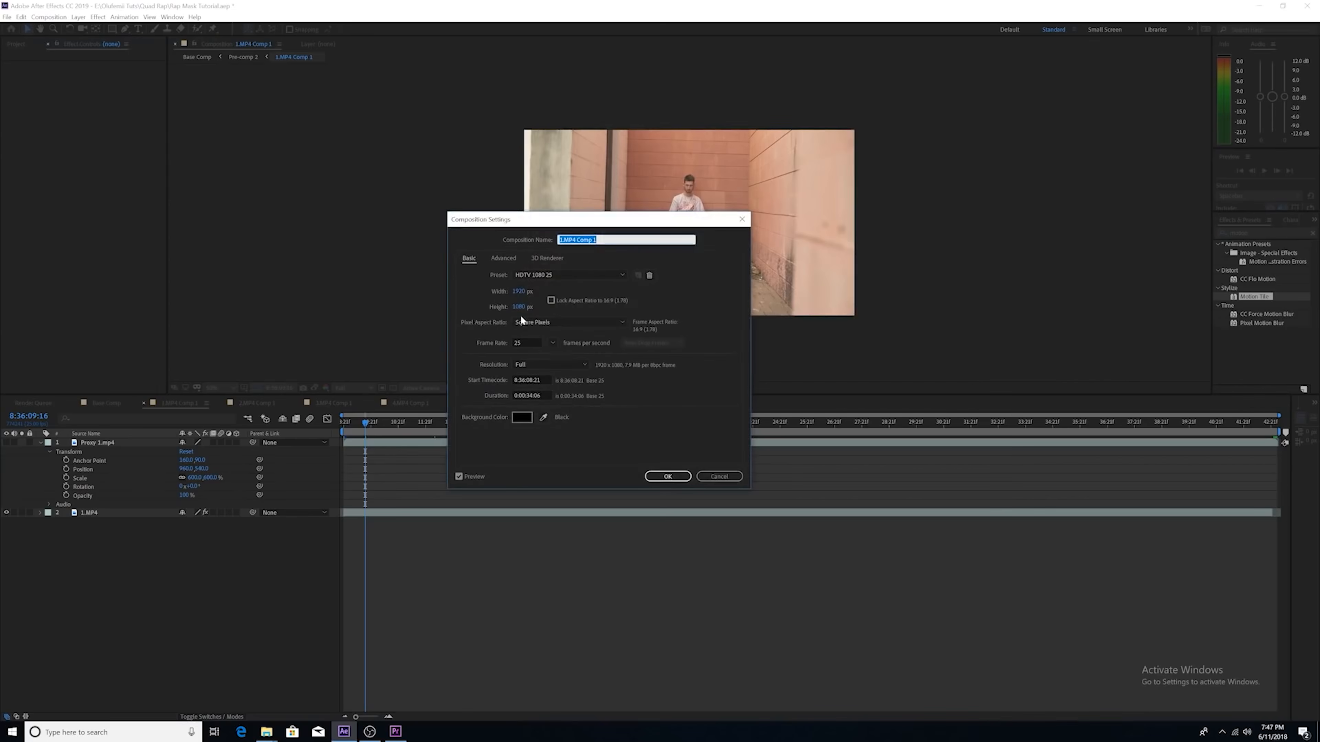
{"action": "left_click", "coordinate": [667, 477]}
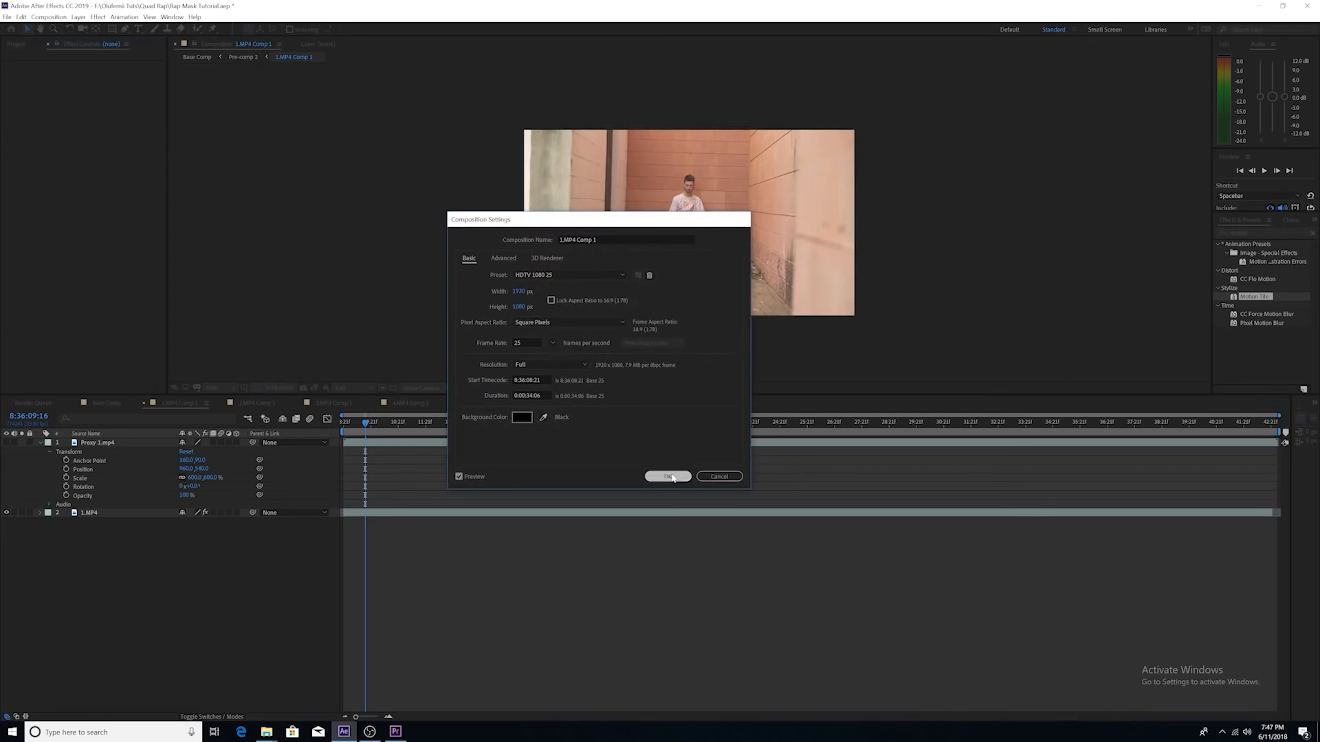
Step: Compare the Transform values of 1.MP4 with those of Proxy 1.mp4, collapse both layers and scrub the composition
{"action": "left_click", "coordinate": [99, 440]}
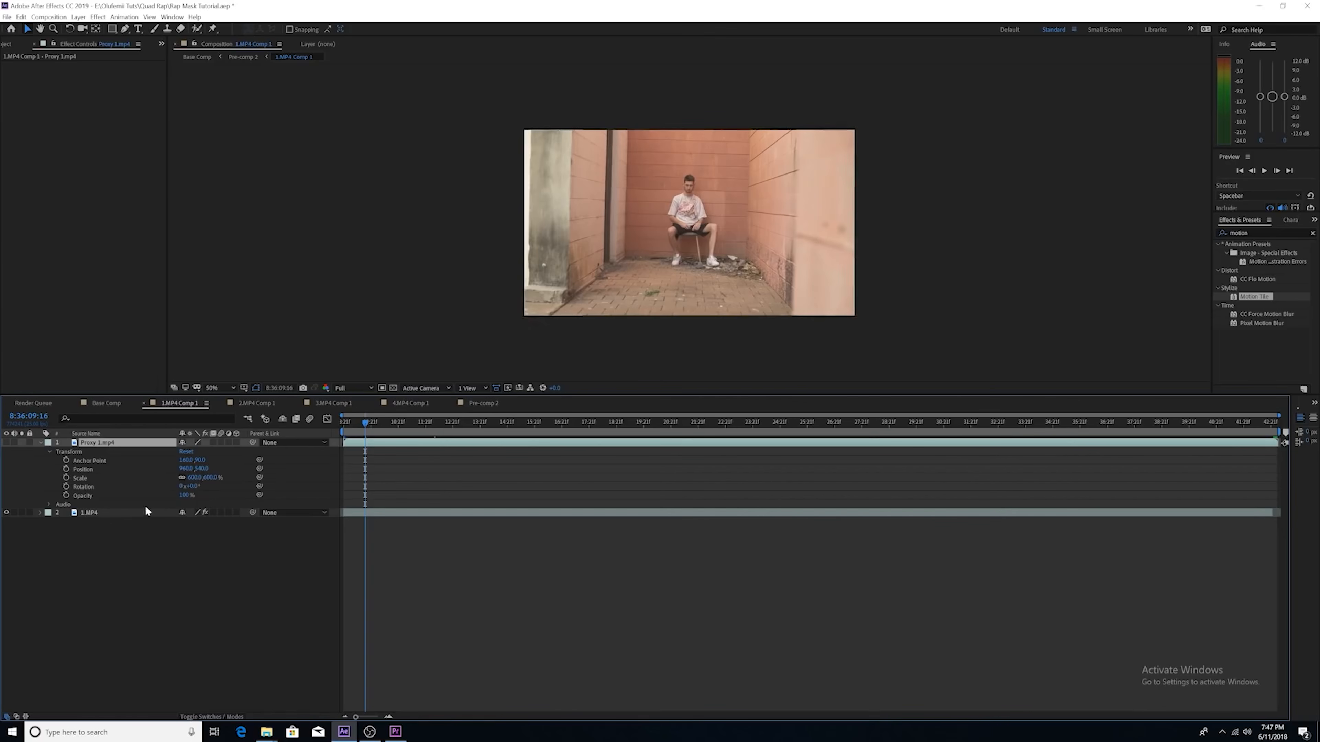
{"action": "left_click", "coordinate": [40, 514]}
{"action": "left_click", "coordinate": [50, 531]}
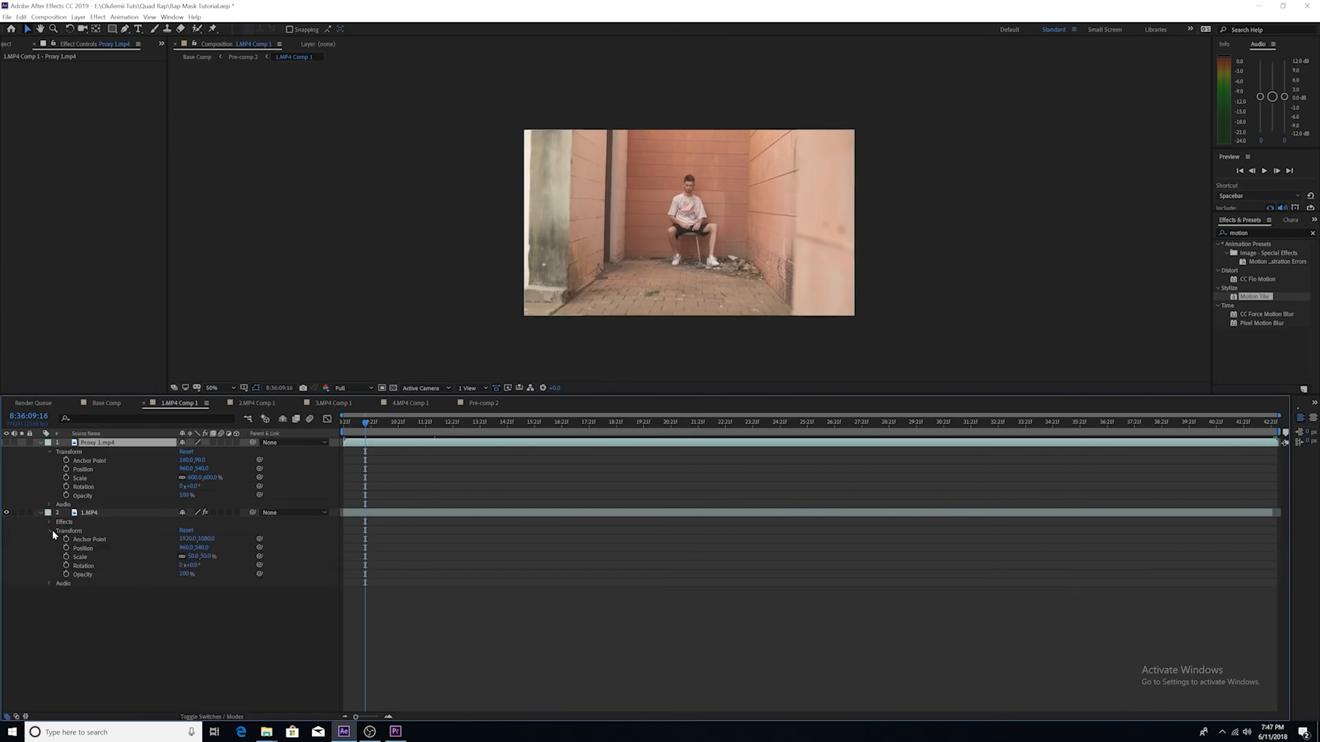
{"action": "left_click", "coordinate": [41, 513]}
{"action": "left_click", "coordinate": [40, 443]}
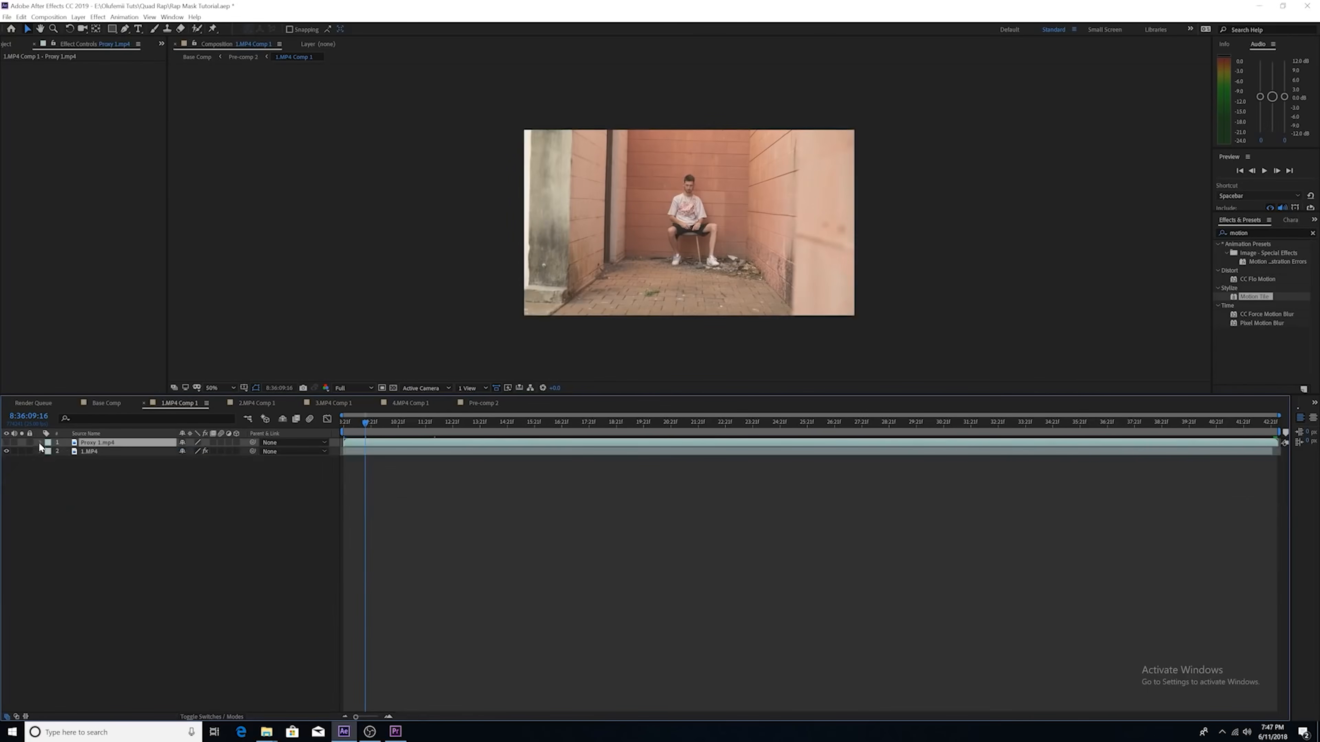
{"action": "left_click_drag", "start_coordinate": [348, 423], "coordinate": [404, 683]}
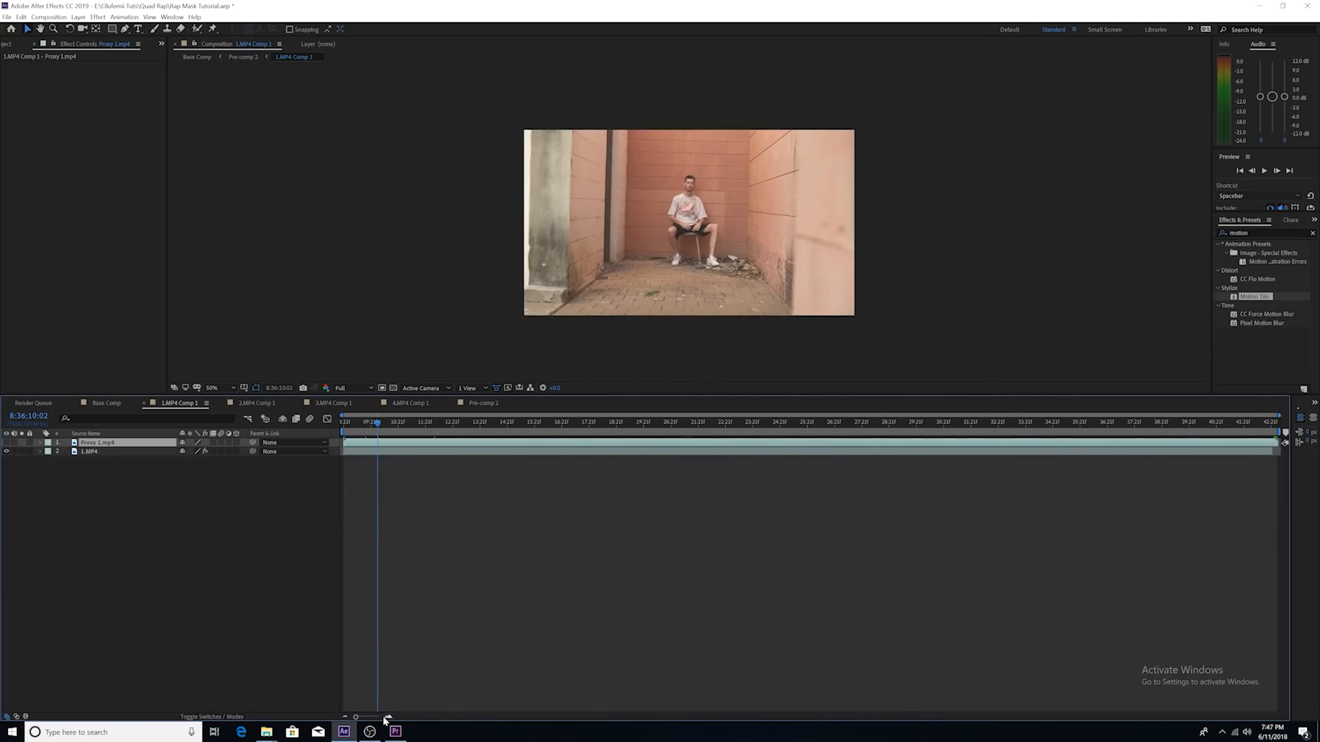
Step: Switch to Premiere Pro, select Sequence 01 in the project and review its frame size in the Sequence Settings
{"action": "left_click", "coordinate": [395, 731]}
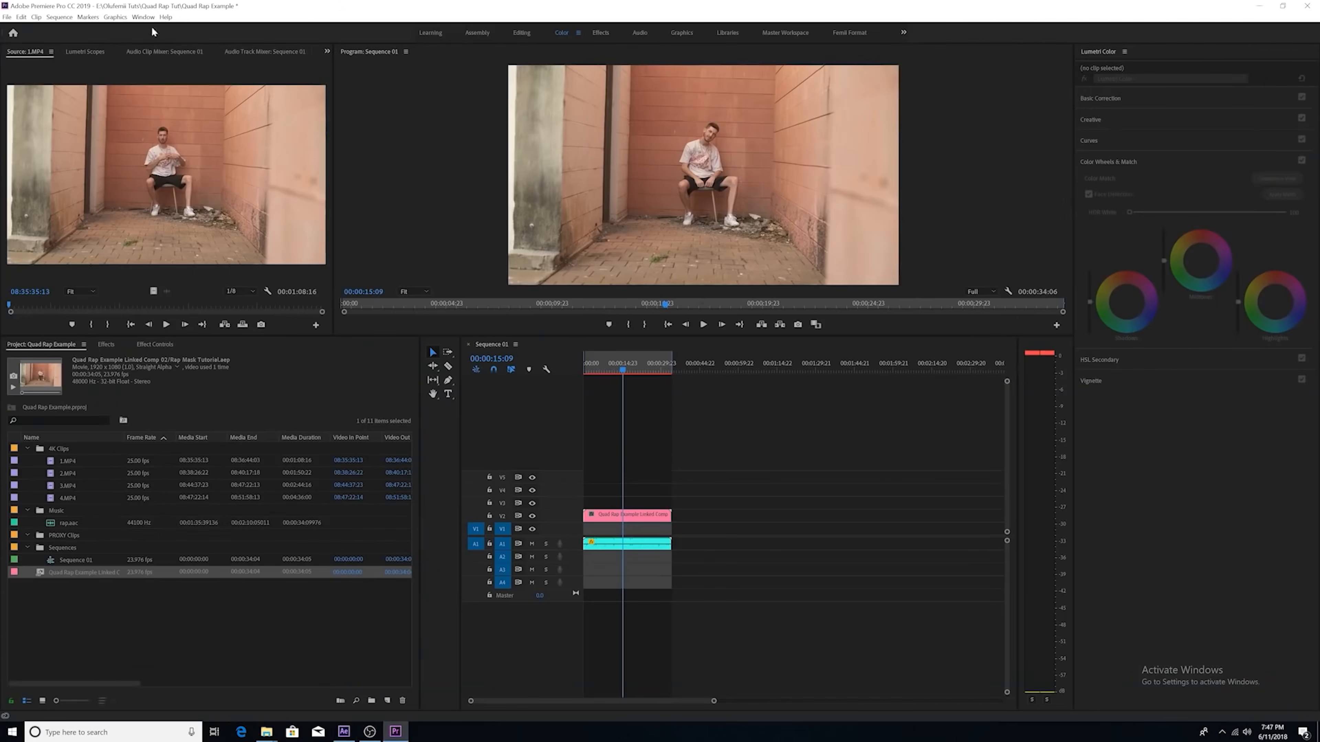
{"action": "left_click", "coordinate": [59, 16]}
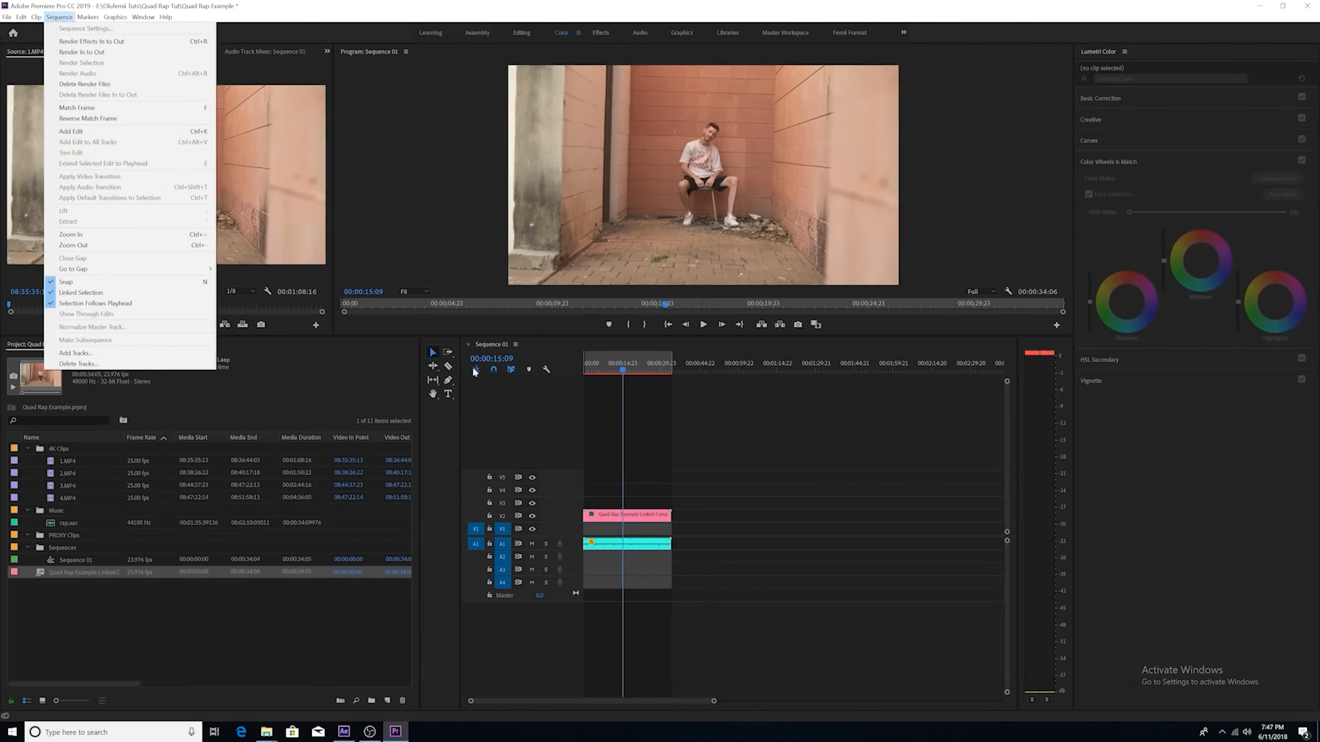
{"action": "left_click", "coordinate": [74, 596]}
{"action": "left_click", "coordinate": [69, 550]}
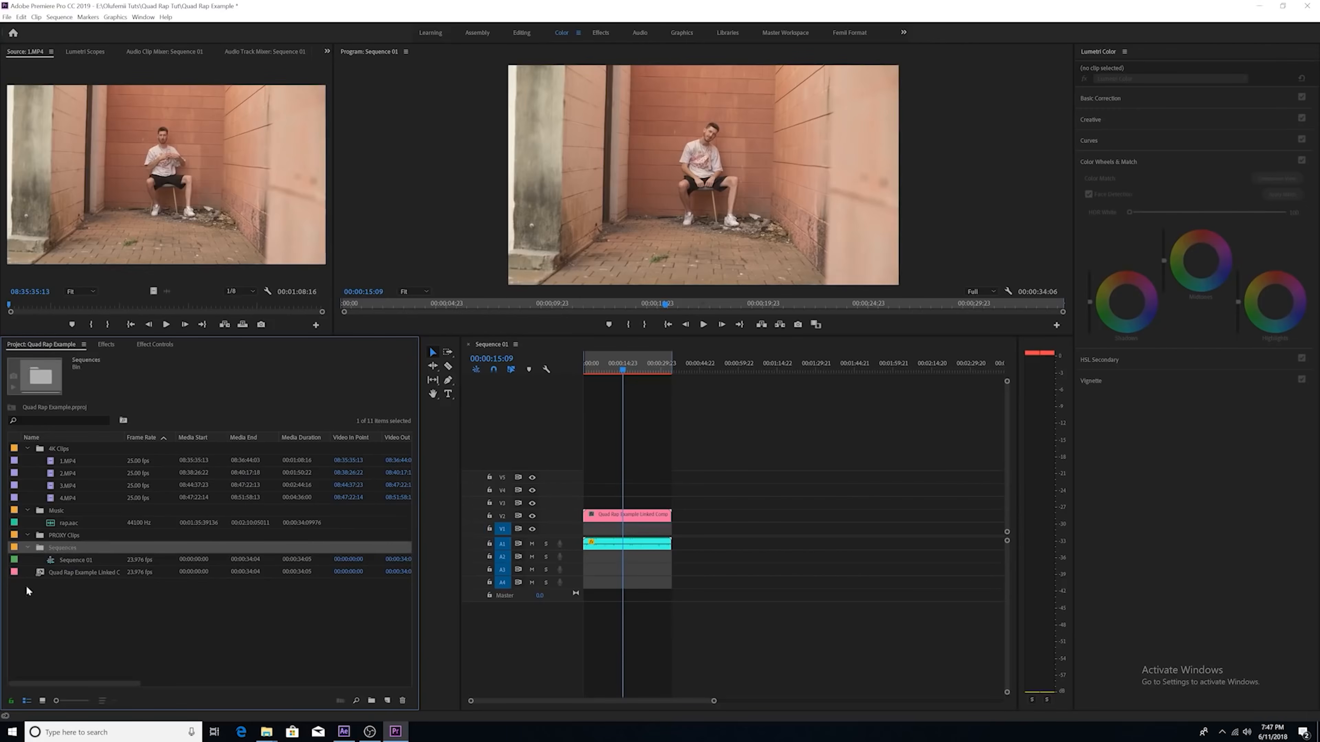
{"action": "left_click", "coordinate": [66, 561]}
{"action": "left_click", "coordinate": [59, 16]}
{"action": "left_click", "coordinate": [73, 30]}
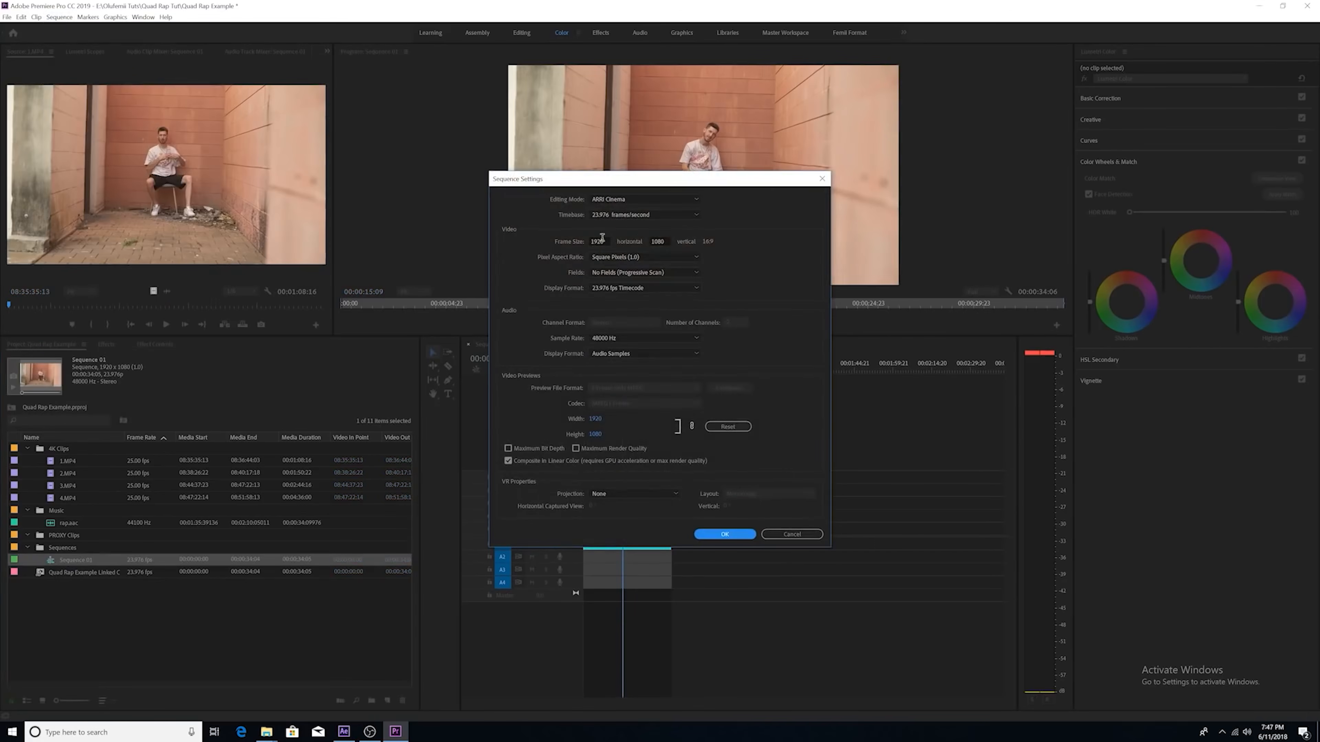
{"action": "left_click", "coordinate": [725, 535]}
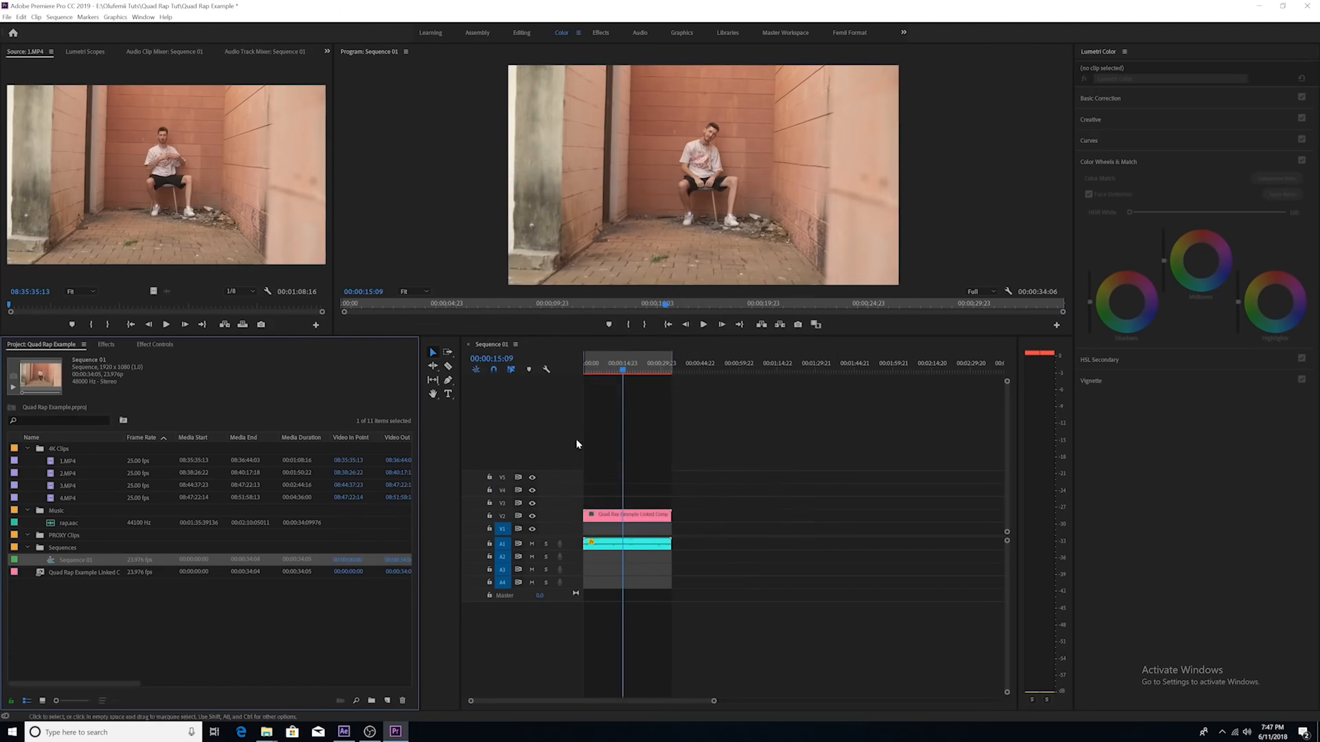
Step: Scrub Sequence 01 and set up its H.264 export with the output file saved as Rap
{"action": "left_click", "coordinate": [587, 370]}
{"action": "left_click_drag", "start_coordinate": [587, 370], "coordinate": [619, 368]}
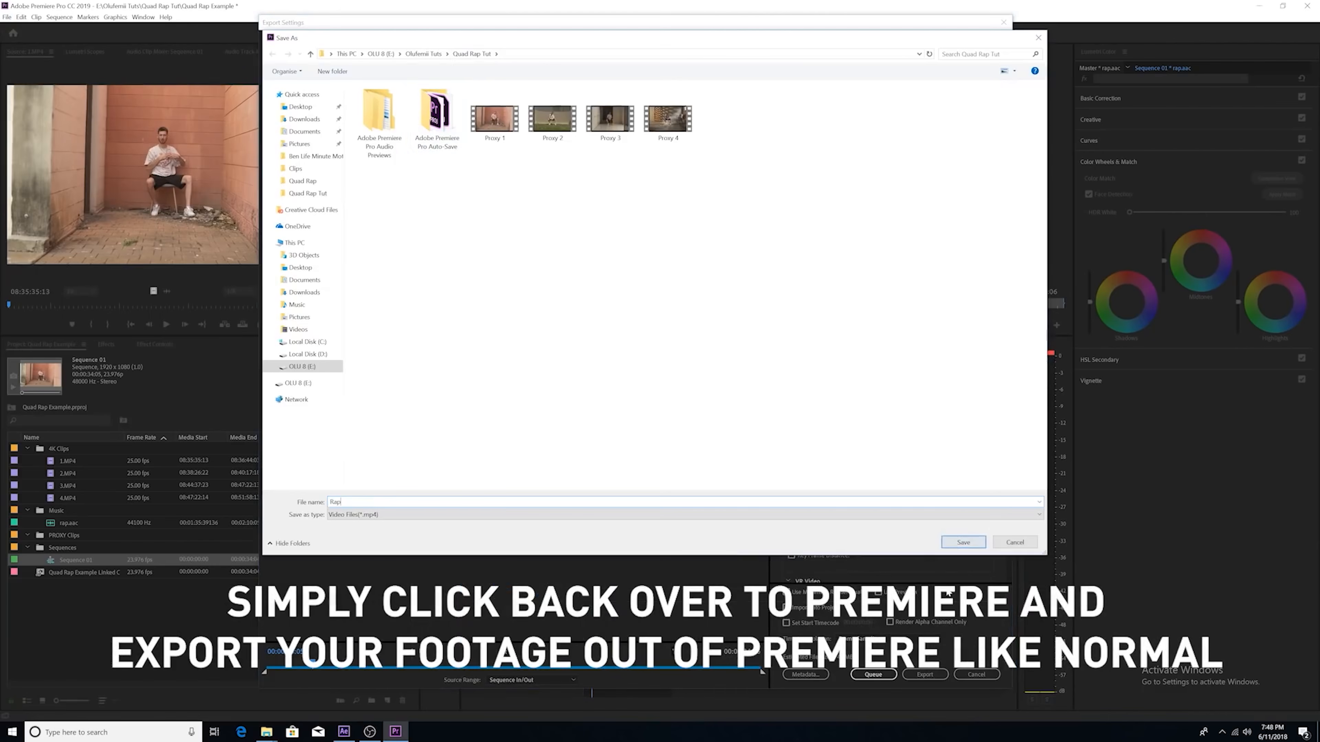
{"action": "left_click", "coordinate": [962, 542]}
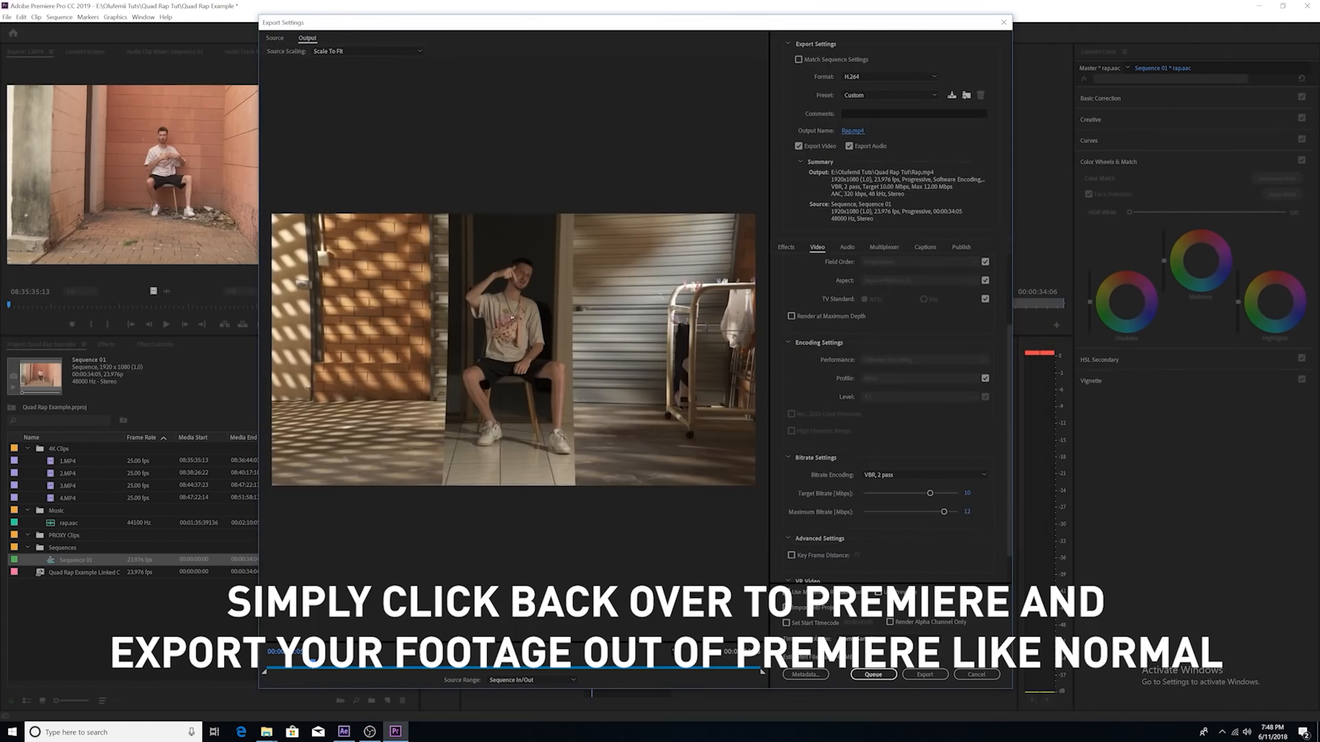
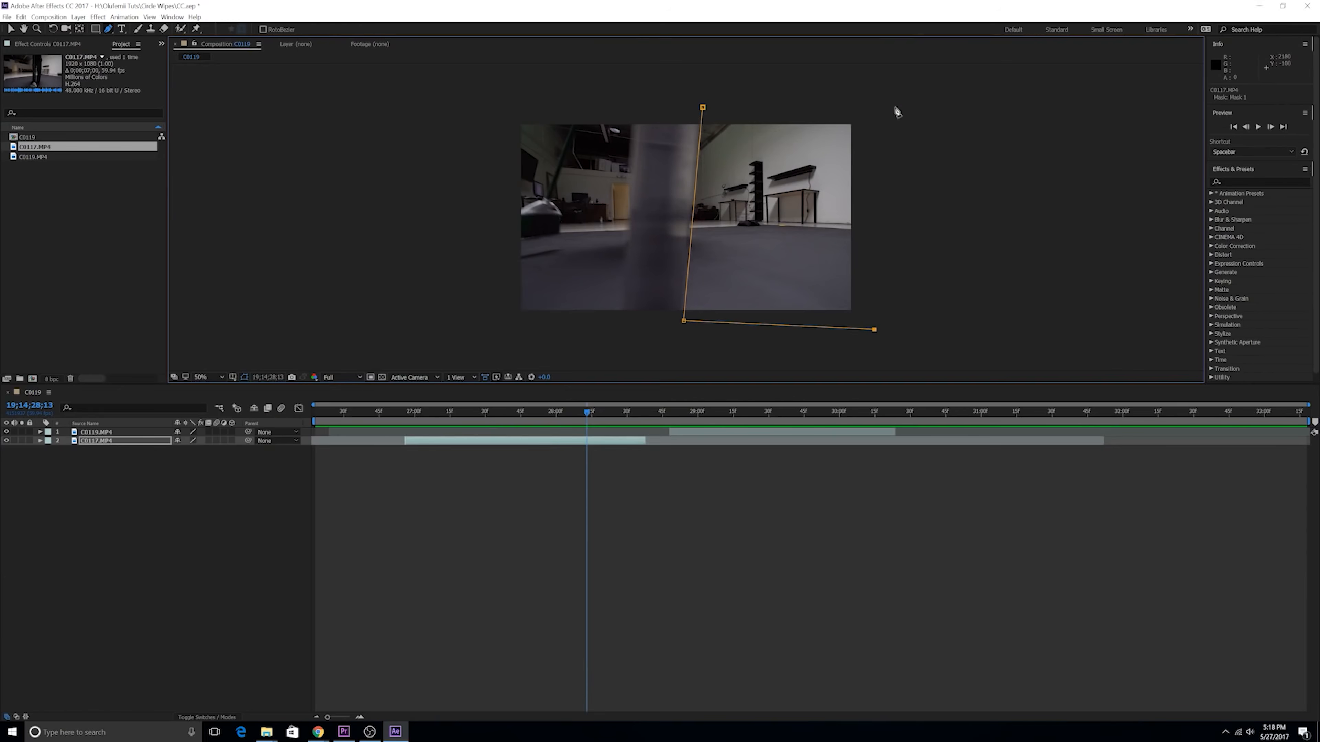
Step: Close the four-point mask over the area behind the pole on C0117.MP4 and set its mode to Subtract
{"action": "left_click", "coordinate": [895, 108]}
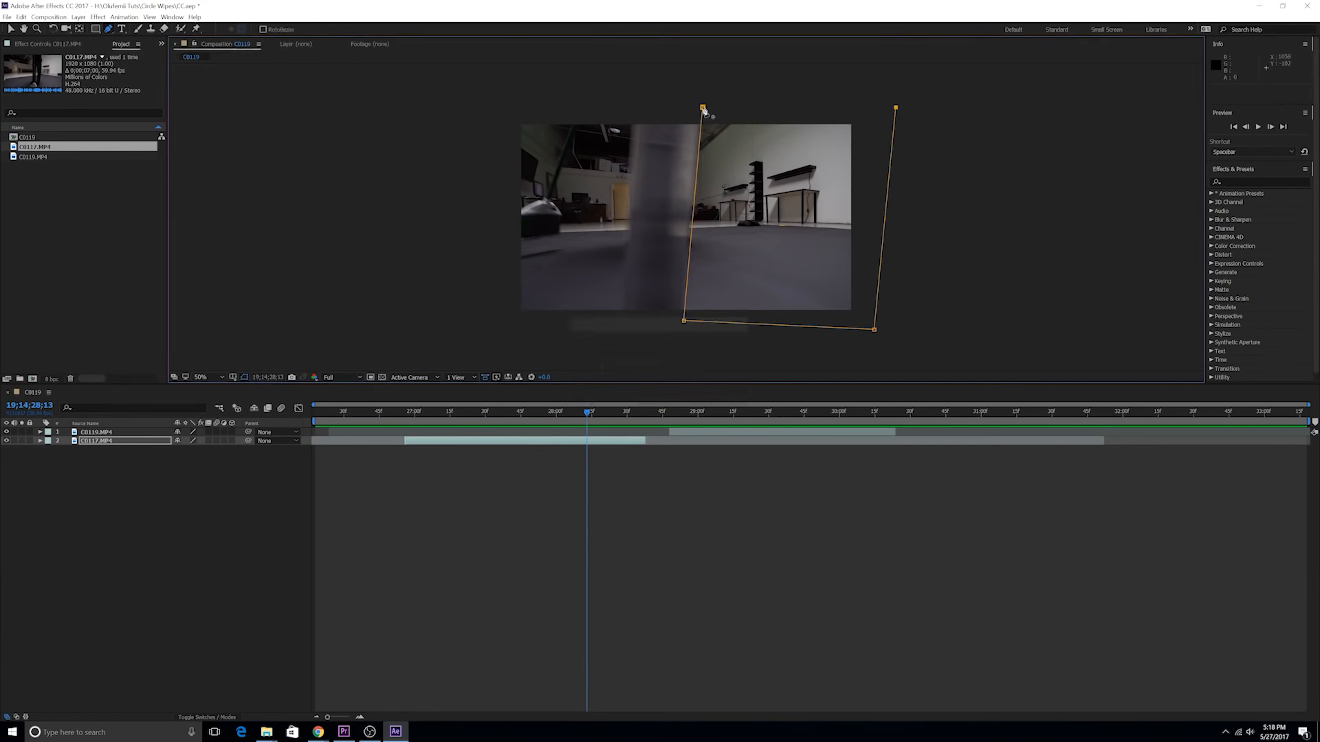
{"action": "left_click", "coordinate": [702, 107]}
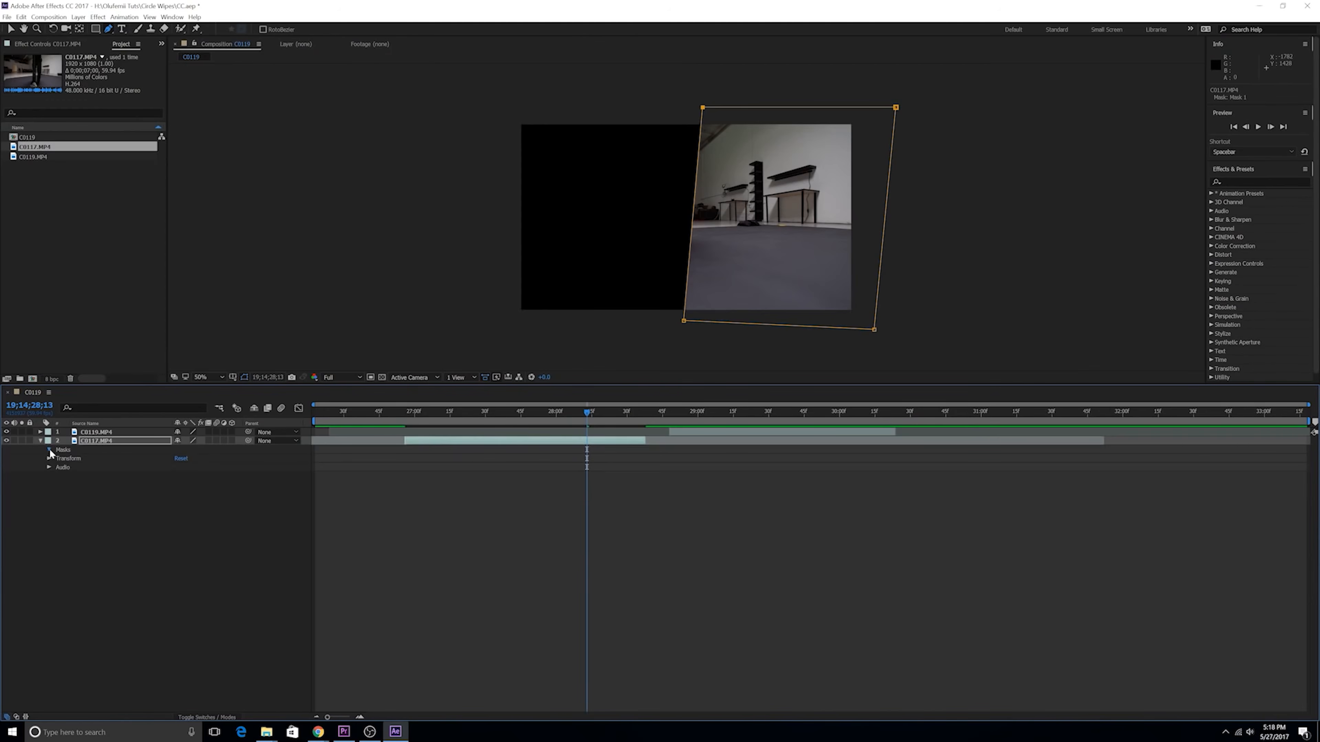
{"action": "left_click", "coordinate": [49, 451]}
{"action": "left_click", "coordinate": [58, 458]}
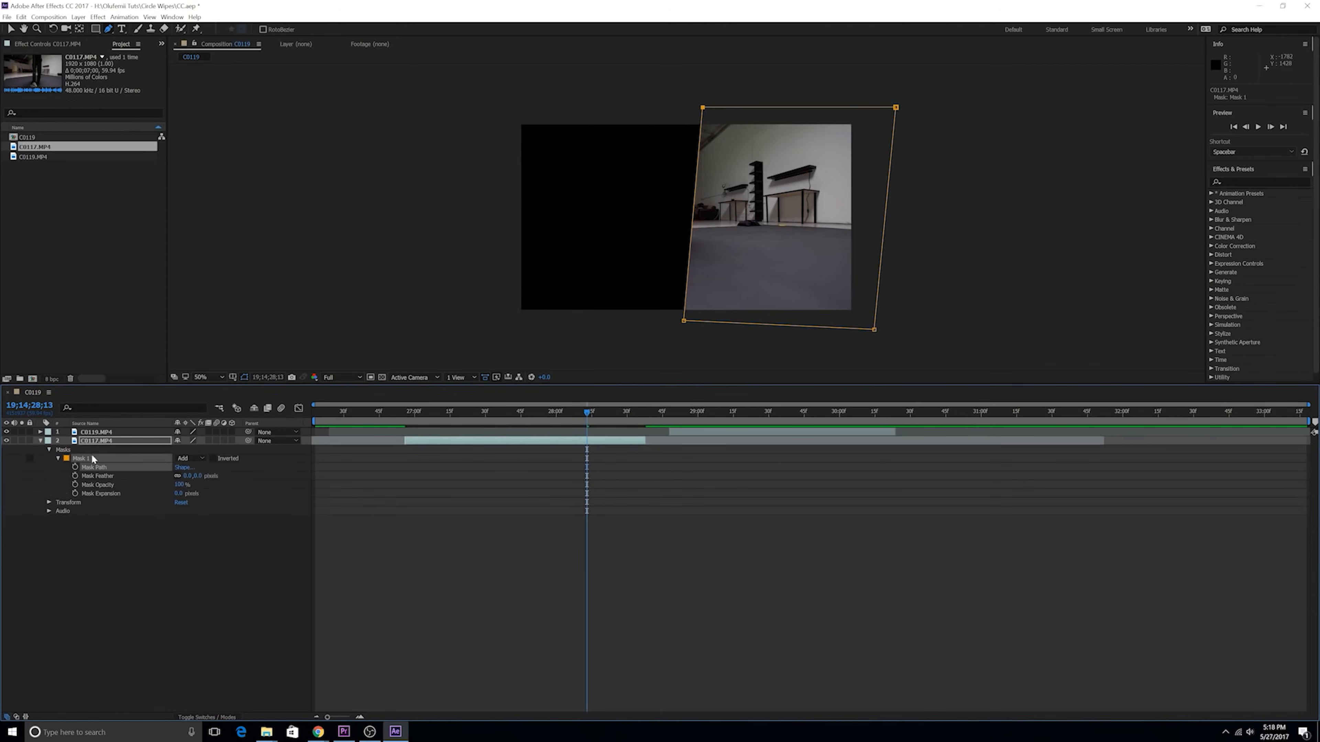
{"action": "left_click", "coordinate": [192, 460]}
{"action": "left_click", "coordinate": [202, 491]}
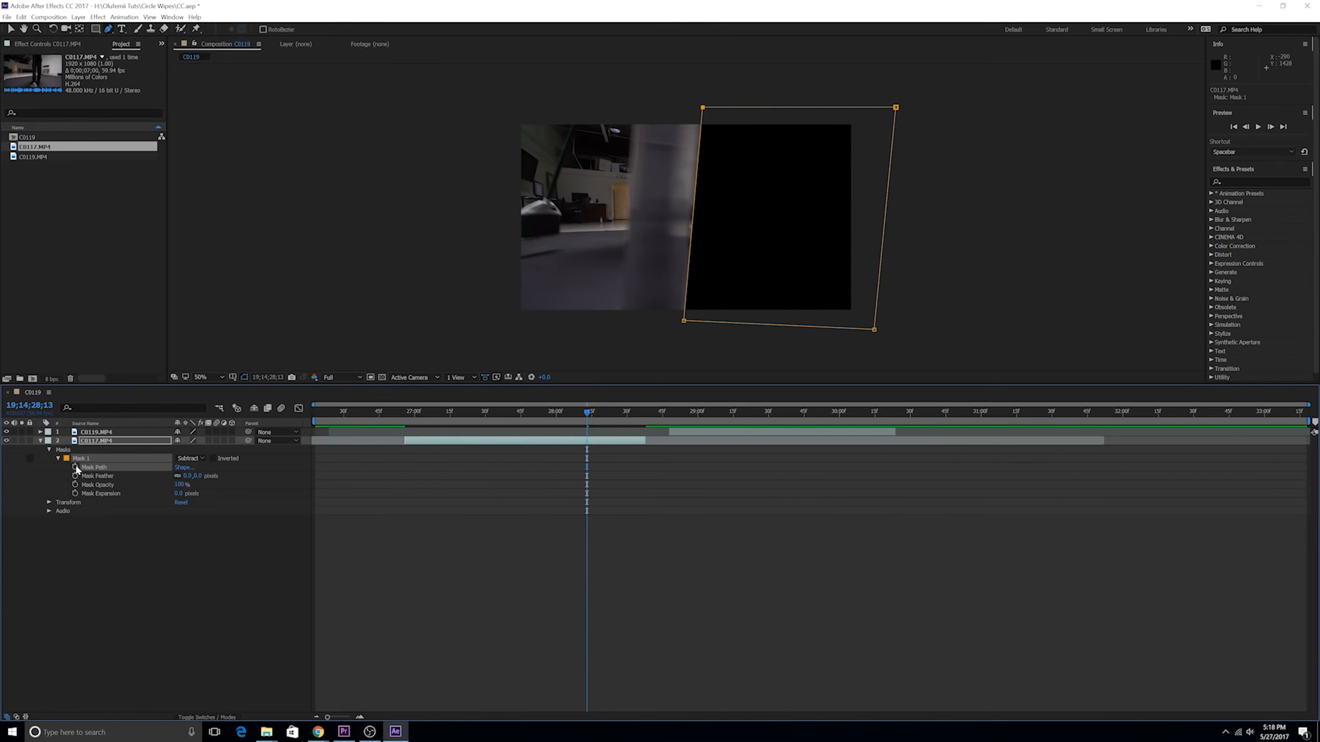
Step: Keyframe the C0117.MP4 Mask Path at 19;14;28;13 and align the mask's left edge with the pole at 19;14;28;19
{"action": "left_click", "coordinate": [75, 467]}
{"action": "left_click_drag", "start_coordinate": [588, 412], "coordinate": [600, 414]}
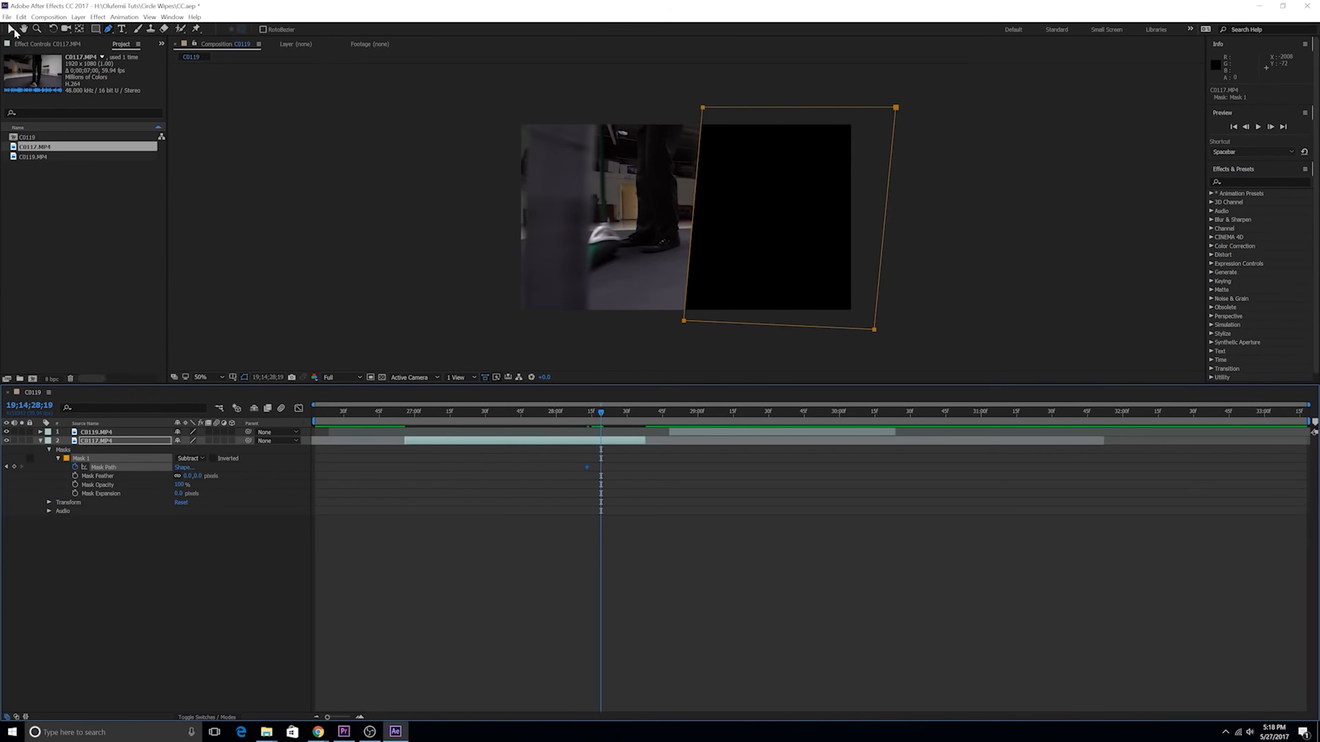
{"action": "left_click", "coordinate": [12, 32]}
{"action": "left_click_drag", "start_coordinate": [736, 92], "coordinate": [656, 351]}
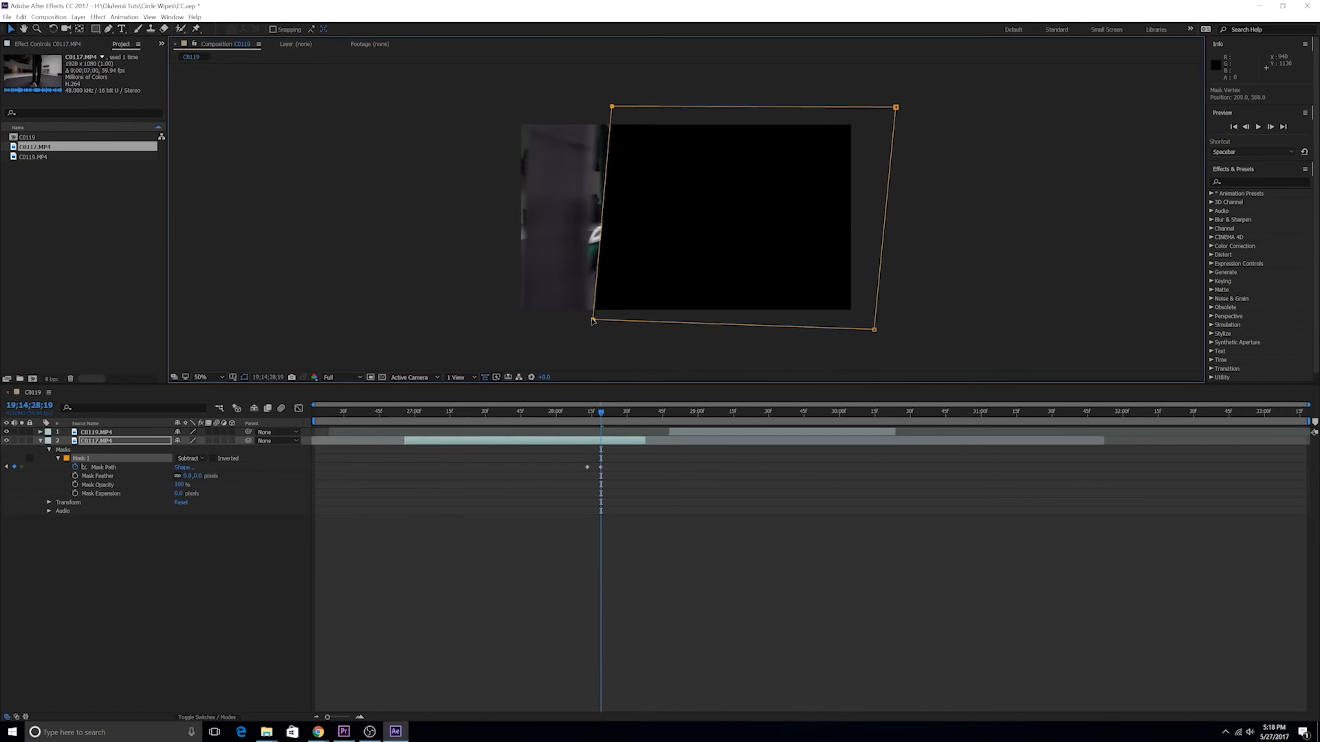
{"action": "left_click_drag", "start_coordinate": [589, 316], "coordinate": [580, 324]}
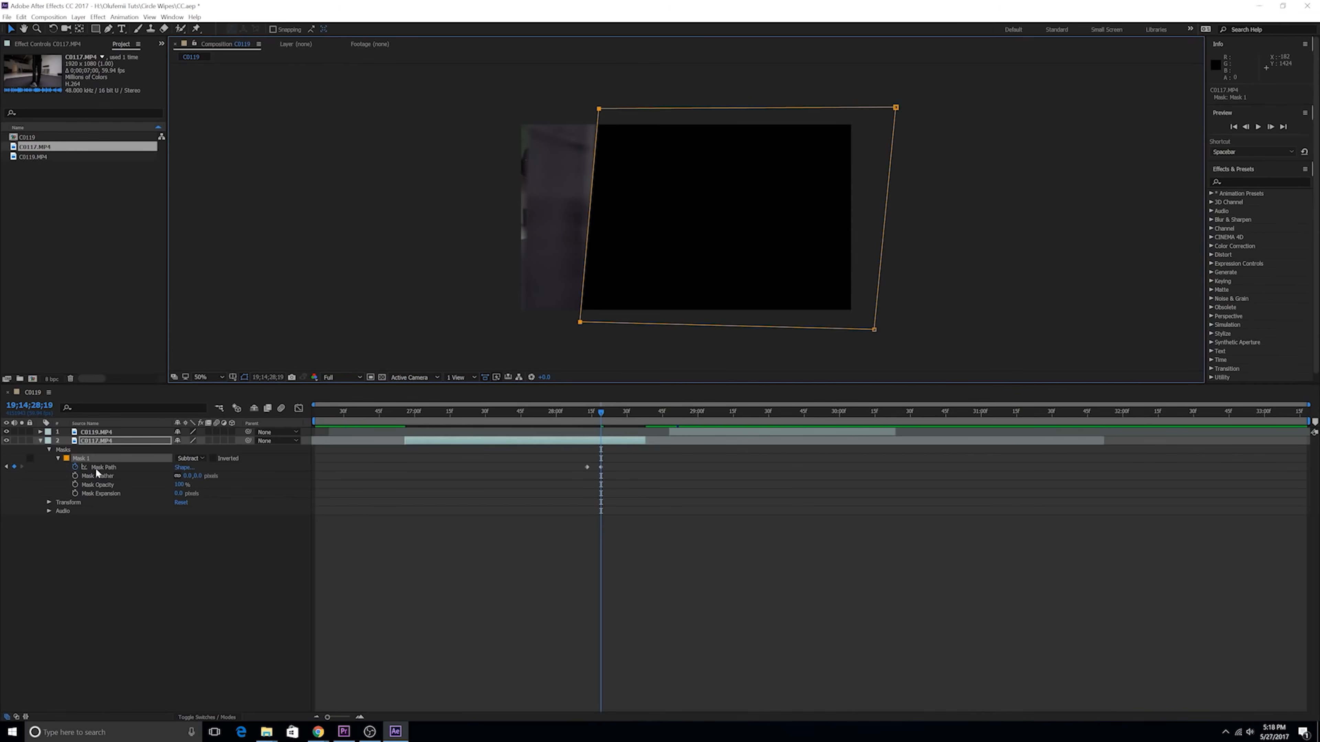
Step: Add further Mask Path keyframes on C0117.MP4 so the mask's left edge follows the pole across the frame, and scrub the wipe
{"action": "left_click", "coordinate": [627, 121]}
{"action": "left_click_drag", "start_coordinate": [599, 109], "coordinate": [597, 109]}
{"action": "left_click_drag", "start_coordinate": [604, 414], "coordinate": [616, 413]}
{"action": "left_click_drag", "start_coordinate": [597, 109], "coordinate": [516, 106]}
{"action": "left_click_drag", "start_coordinate": [615, 413], "coordinate": [608, 414]}
{"action": "left_click_drag", "start_coordinate": [557, 107], "coordinate": [552, 107]}
{"action": "left_click_drag", "start_coordinate": [608, 412], "coordinate": [563, 413]}
{"action": "left_click_drag", "start_coordinate": [749, 76], "coordinate": [663, 351]}
{"action": "left_click_drag", "start_coordinate": [702, 109], "coordinate": [854, 111]}
{"action": "left_click_drag", "start_coordinate": [563, 414], "coordinate": [597, 410]}
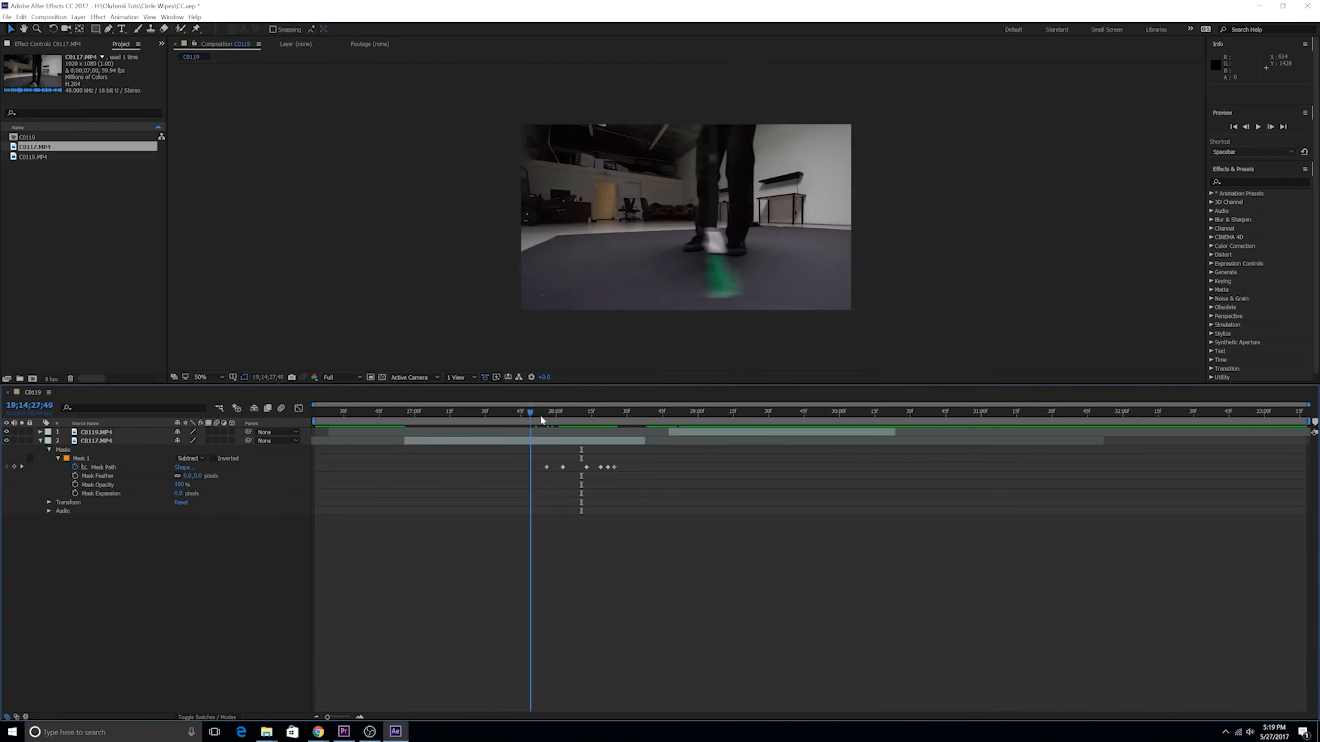
{"action": "left_click_drag", "start_coordinate": [540, 413], "coordinate": [573, 413]}
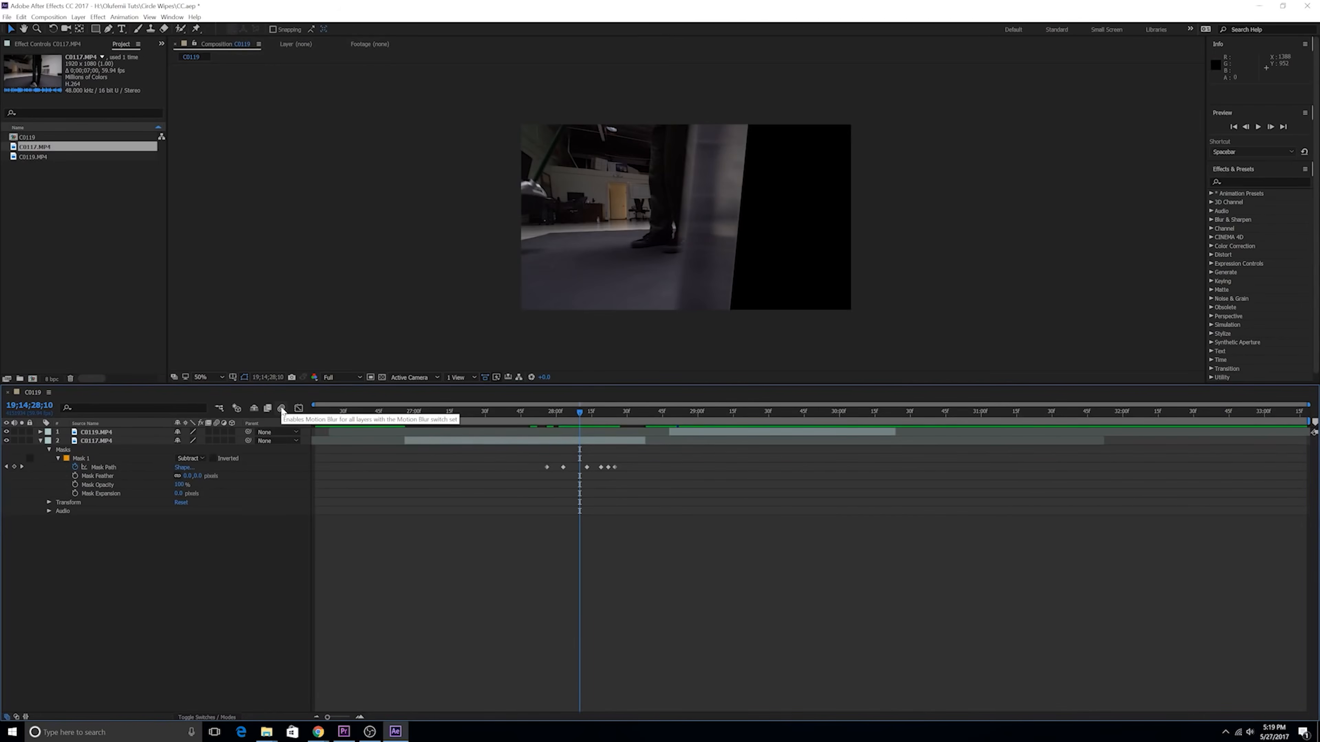
Step: Enable motion blur for the composition and for both C0119.MP4 and C0117.MP4, and scrub ahead through the wipe
{"action": "left_click", "coordinate": [282, 409]}
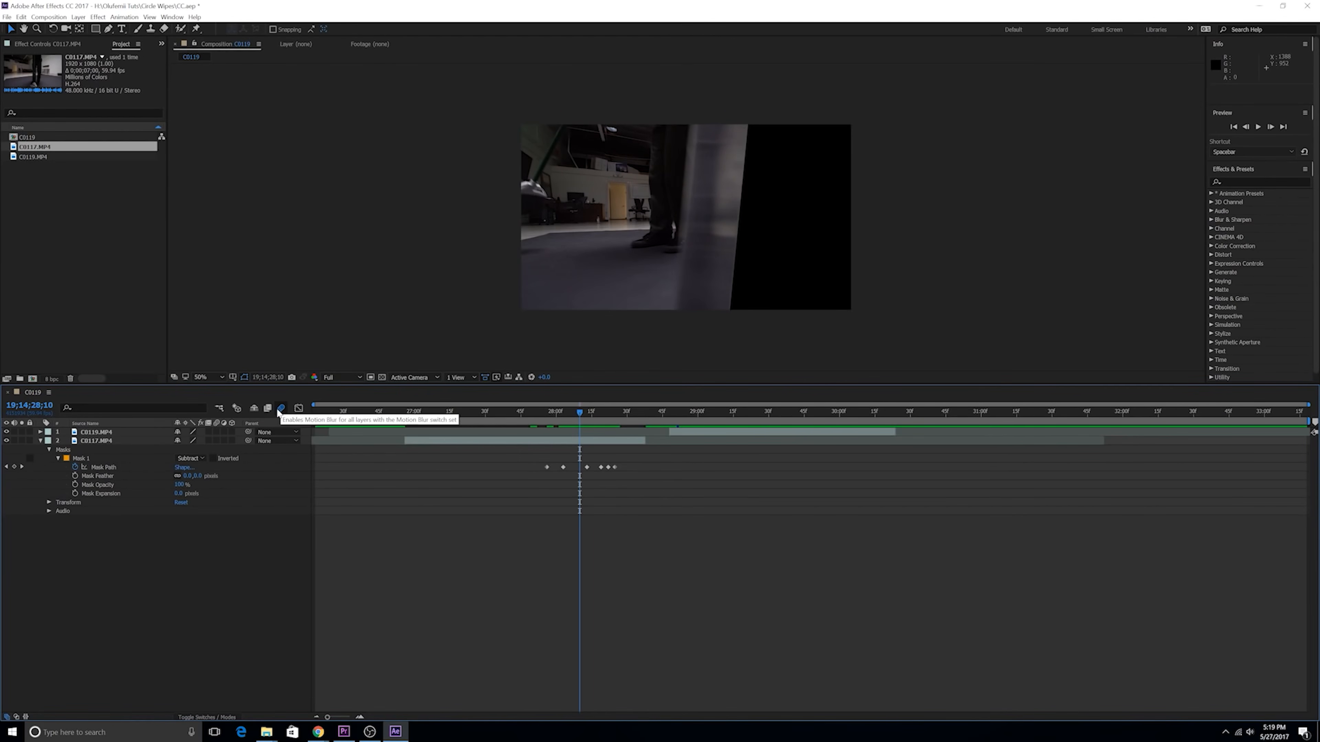
{"action": "left_click", "coordinate": [216, 432]}
{"action": "left_click", "coordinate": [216, 440]}
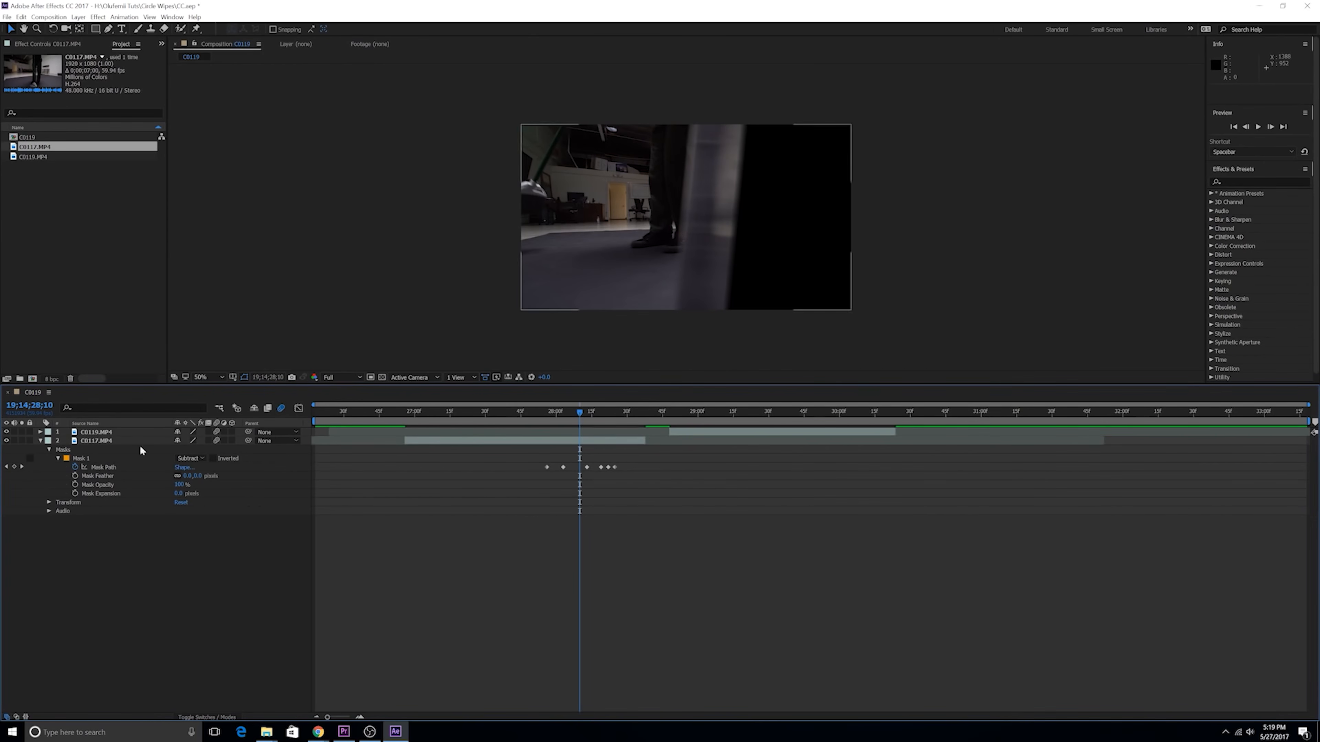
{"action": "left_click_drag", "start_coordinate": [582, 416], "coordinate": [678, 412]}
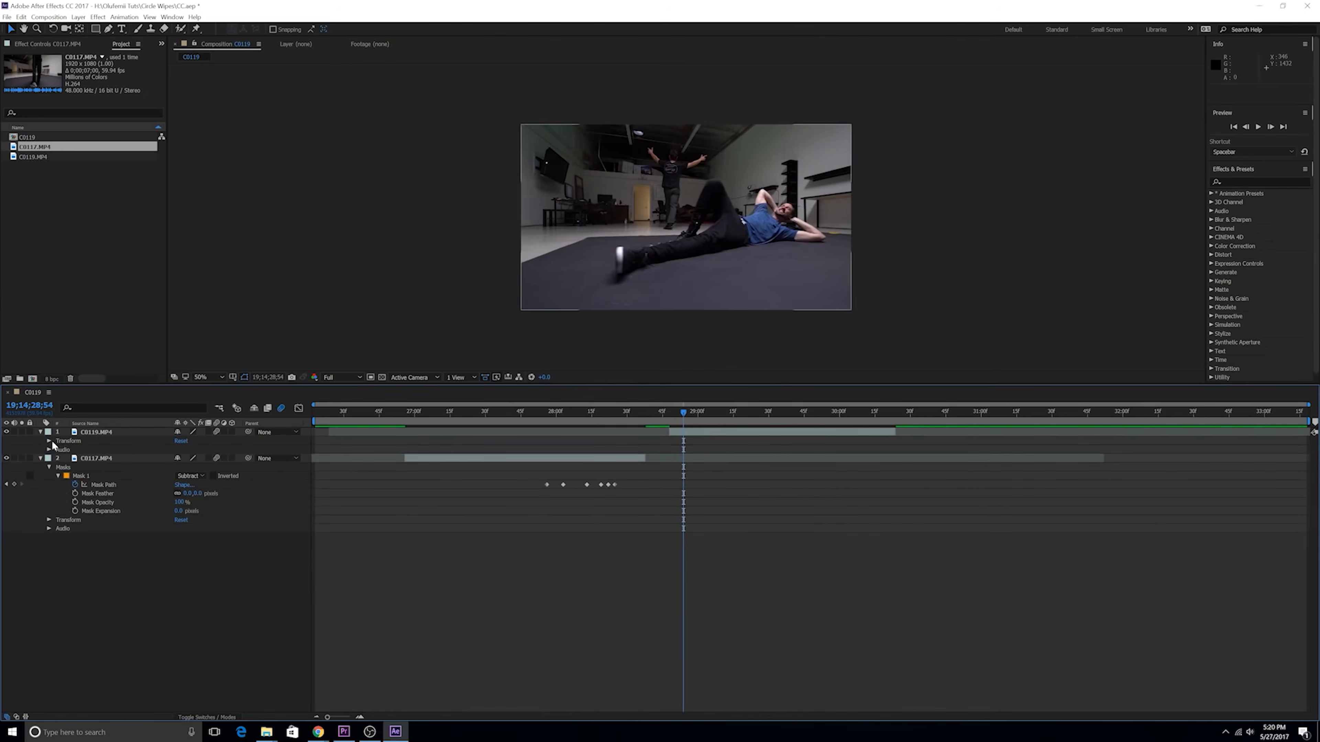
Step: Draw a closed four-point mask along the pole's trailing side on C0119.MP4 and set its mode to Subtract
{"action": "key", "text": "ctrl+z"}
{"action": "left_click", "coordinate": [103, 432]}
{"action": "left_click", "coordinate": [772, 104]}
{"action": "left_click", "coordinate": [755, 320]}
{"action": "left_click", "coordinate": [874, 329]}
{"action": "left_click", "coordinate": [907, 113]}
{"action": "left_click", "coordinate": [772, 104]}
{"action": "left_click", "coordinate": [191, 450]}
Step: Start Mask Path keyframes on C0119.MP4 and shift the mask's left vertices toward the frame's right side at the clip's end
{"action": "left_click", "coordinate": [58, 450]}
{"action": "left_click", "coordinate": [75, 459]}
{"action": "left_click_drag", "start_coordinate": [830, 413], "coordinate": [803, 414]}
{"action": "left_click_drag", "start_coordinate": [4, 30], "coordinate": [16, 45]}
{"action": "left_click", "coordinate": [9, 43]}
{"action": "left_click_drag", "start_coordinate": [797, 413], "coordinate": [894, 413]}
{"action": "left_click_drag", "start_coordinate": [831, 65], "coordinate": [703, 343]}
{"action": "left_click_drag", "start_coordinate": [755, 313], "coordinate": [867, 321]}
Step: Reposition the C0119.MP4 mask's left edge at intermediate frames so it tracks the pole through the shot
{"action": "left_click_drag", "start_coordinate": [893, 412], "coordinate": [849, 413]}
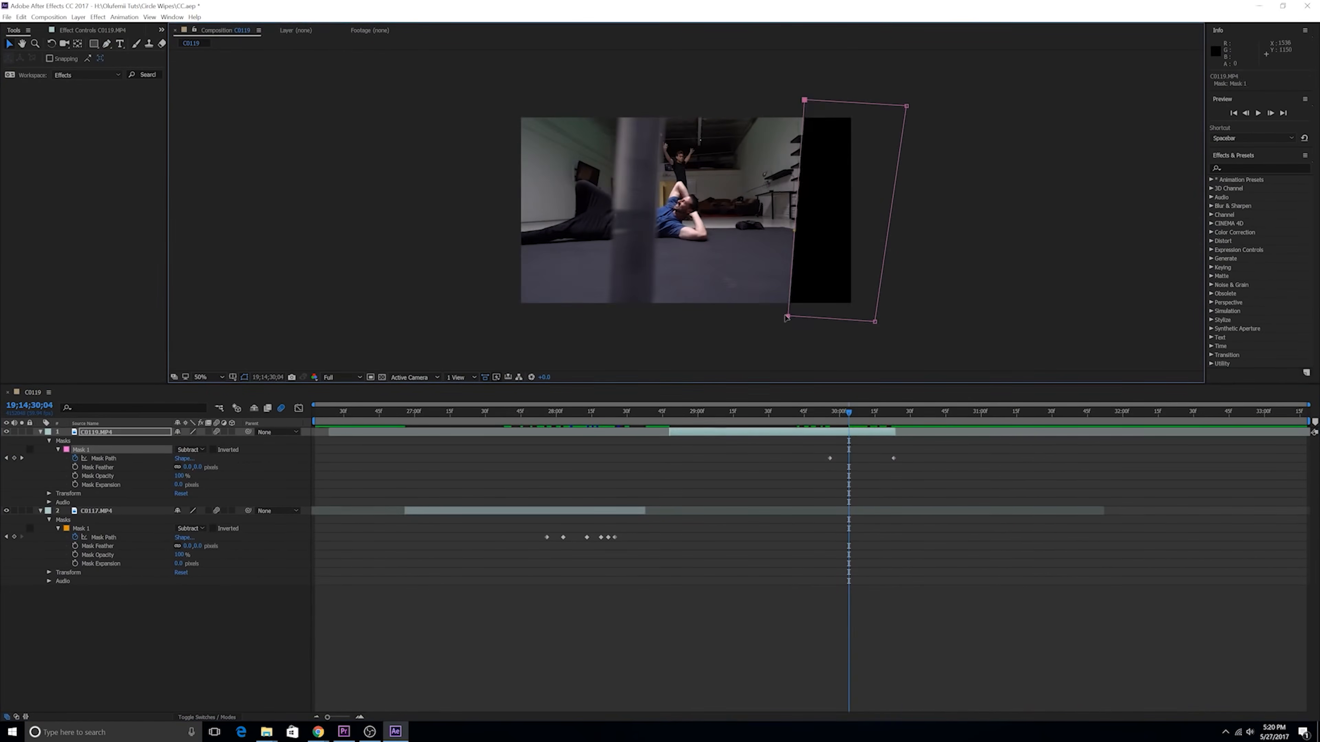
{"action": "left_click_drag", "start_coordinate": [787, 316], "coordinate": [619, 316]}
{"action": "left_click_drag", "start_coordinate": [849, 412], "coordinate": [870, 413]}
{"action": "left_click_drag", "start_coordinate": [737, 319], "coordinate": [521, 317]}
{"action": "left_click_drag", "start_coordinate": [870, 413], "coordinate": [810, 422]}
{"action": "left_click_drag", "start_coordinate": [756, 313], "coordinate": [851, 321]}
Step: Delete the last Mask Path keyframe on C0119.MP4 and pull the mask's left corners beyond the frame's left edge
{"action": "left_click_drag", "start_coordinate": [811, 413], "coordinate": [894, 413]}
{"action": "mouse_move", "coordinate": [894, 413]}
{"action": "left_mouse_down"}
{"action": "mouse_move", "coordinate": [821, 422]}
{"action": "mouse_move", "coordinate": [874, 420]}
{"action": "left_mouse_up"}
{"action": "left_click", "coordinate": [893, 458]}
{"action": "key", "text": "Delete"}
{"action": "left_click_drag", "start_coordinate": [520, 316], "coordinate": [495, 314]}
{"action": "left_click_drag", "start_coordinate": [535, 100], "coordinate": [503, 98]}
Step: Move C0117.MP4 later and C0119.MP4 earlier in time so C0119.MP4 plays first, and scrub its wipe
{"action": "left_click_drag", "start_coordinate": [874, 413], "coordinate": [455, 447]}
{"action": "left_click_drag", "start_coordinate": [545, 511], "coordinate": [751, 507]}
{"action": "left_click", "coordinate": [540, 434]}
{"action": "left_click_drag", "start_coordinate": [539, 434], "coordinate": [632, 434]}
{"action": "left_click", "coordinate": [512, 405]}
{"action": "left_click_drag", "start_coordinate": [507, 414], "coordinate": [565, 416]}
{"action": "left_click_drag", "start_coordinate": [648, 517], "coordinate": [720, 517]}
{"action": "left_click_drag", "start_coordinate": [566, 413], "coordinate": [625, 423]}
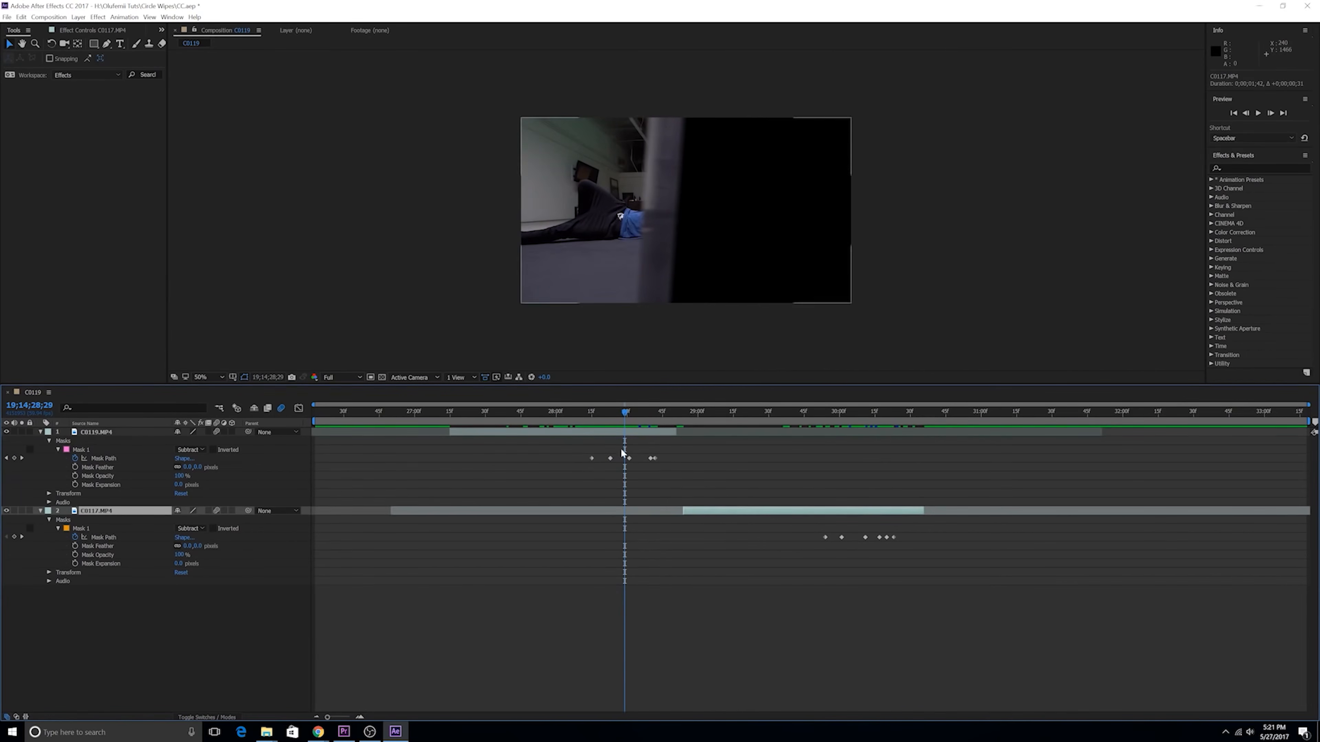
Step: Shift C0117.MP4 earlier so it overlaps the wipe at the end of C0119.MP4, and scrub both transitions
{"action": "left_click_drag", "start_coordinate": [736, 515], "coordinate": [621, 515]}
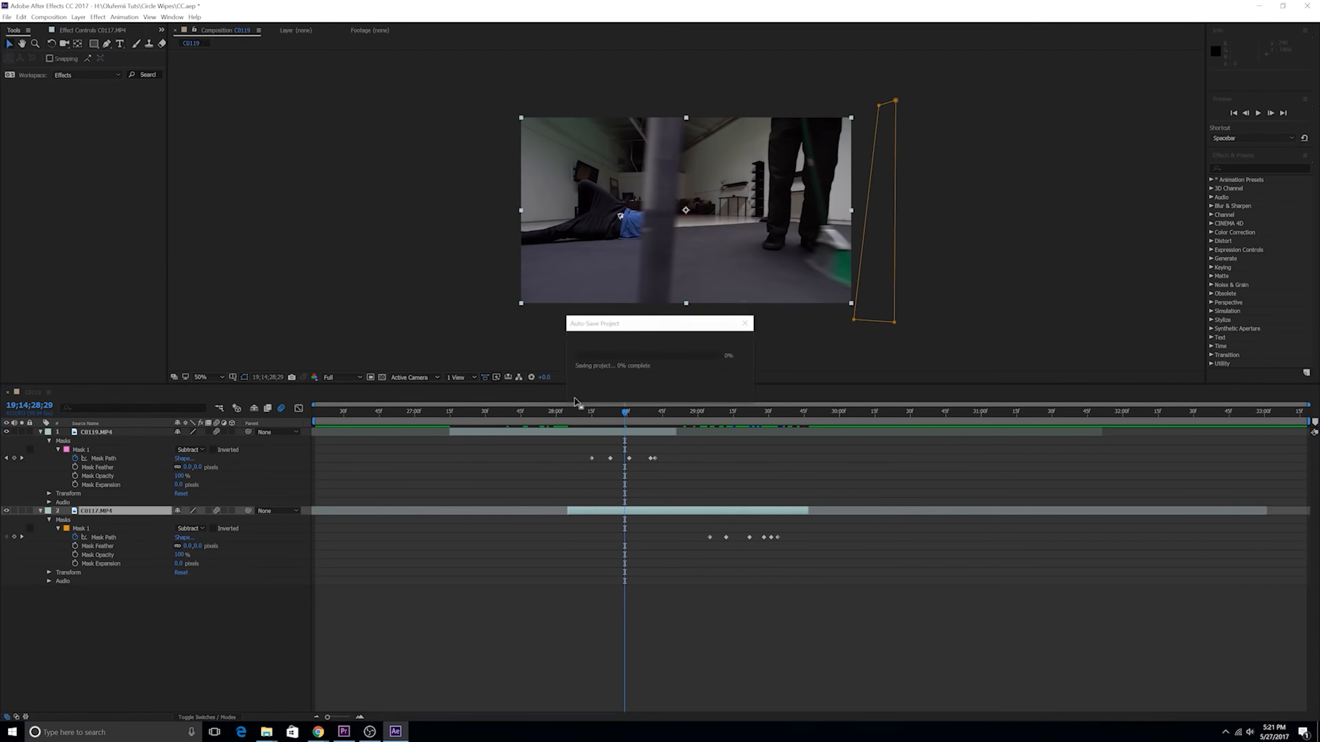
{"action": "left_click_drag", "start_coordinate": [624, 414], "coordinate": [759, 427]}
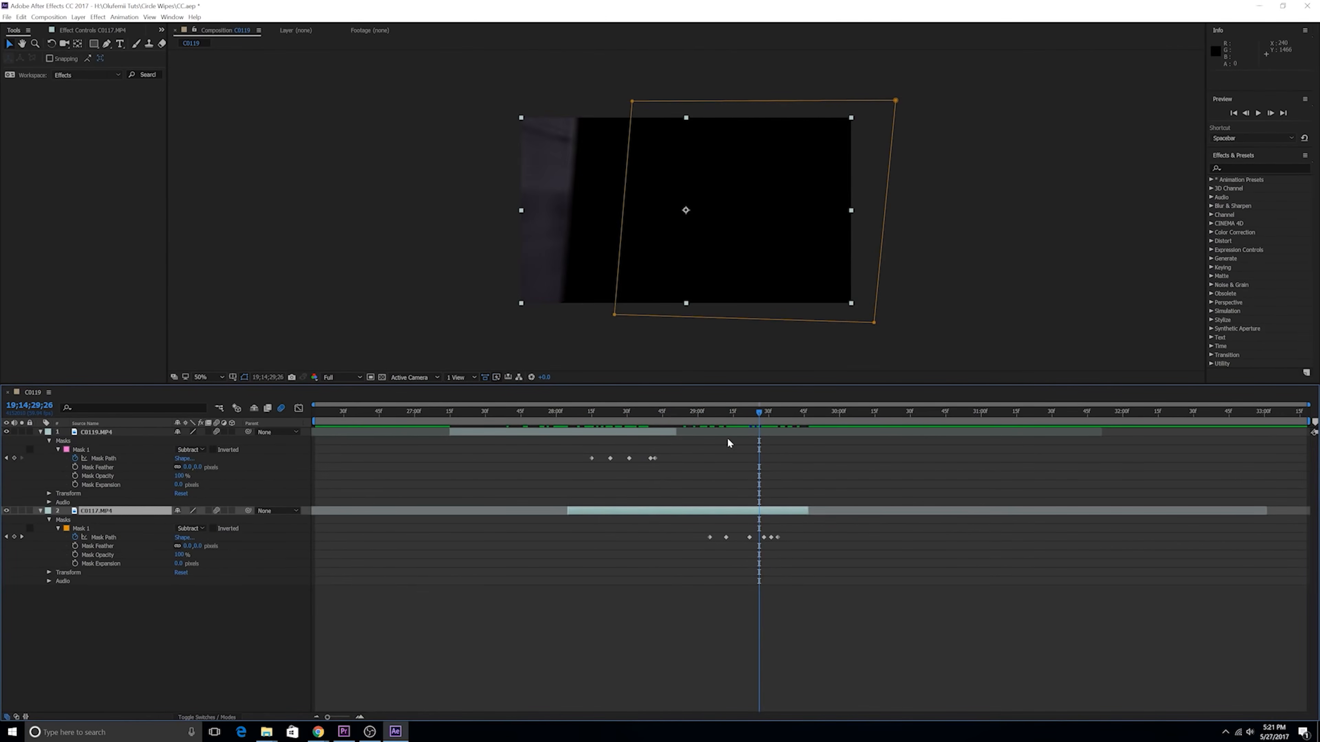
{"action": "left_click_drag", "start_coordinate": [466, 424], "coordinate": [736, 425]}
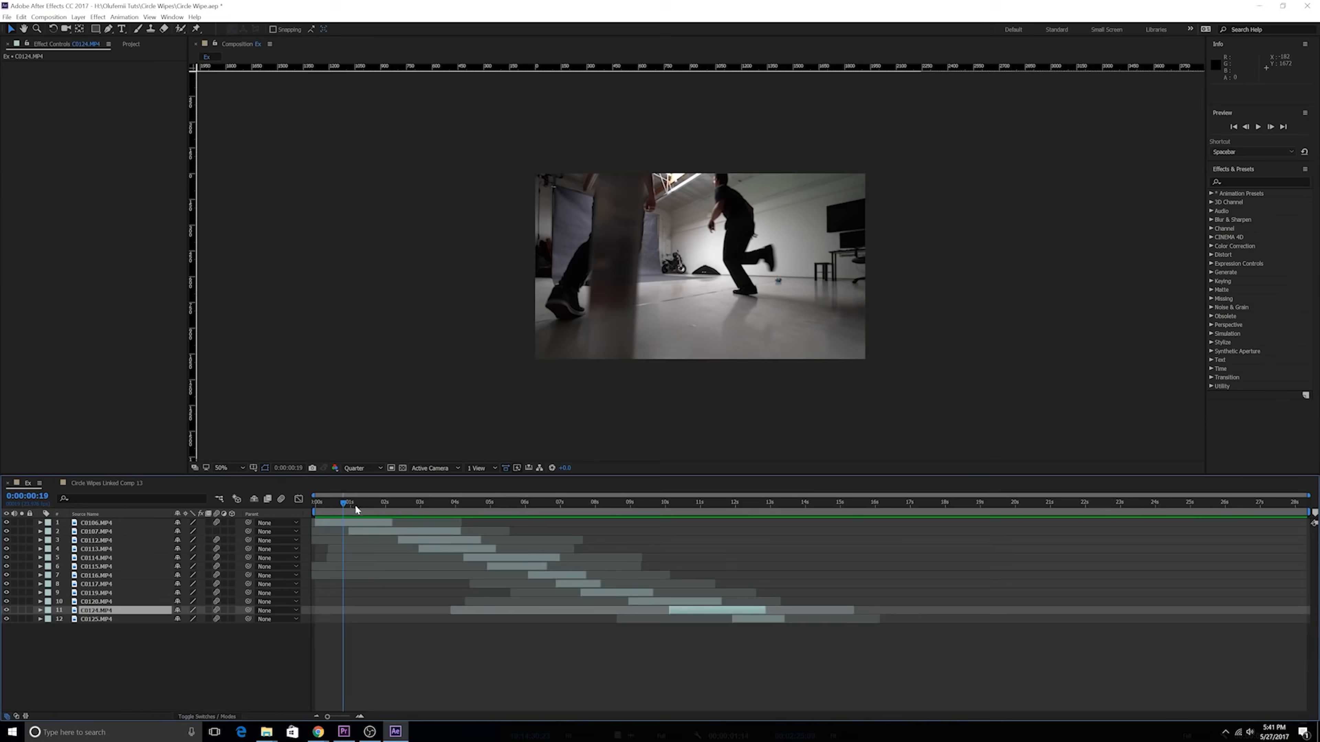
Step: Scrub and play the Ex composition to examine the pole wipes between its twelve clips
{"action": "left_click_drag", "start_coordinate": [355, 506], "coordinate": [419, 505]}
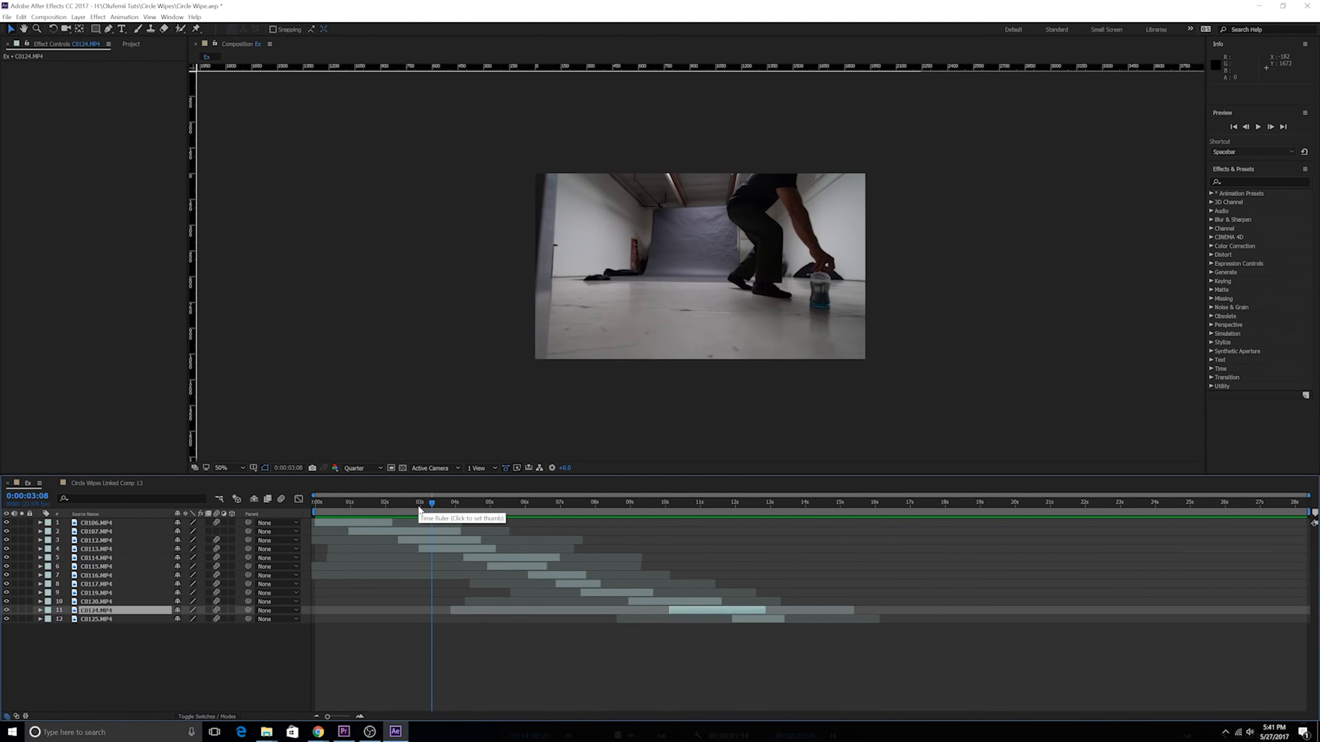
{"action": "left_click", "coordinate": [415, 504]}
{"action": "left_click", "coordinate": [427, 502]}
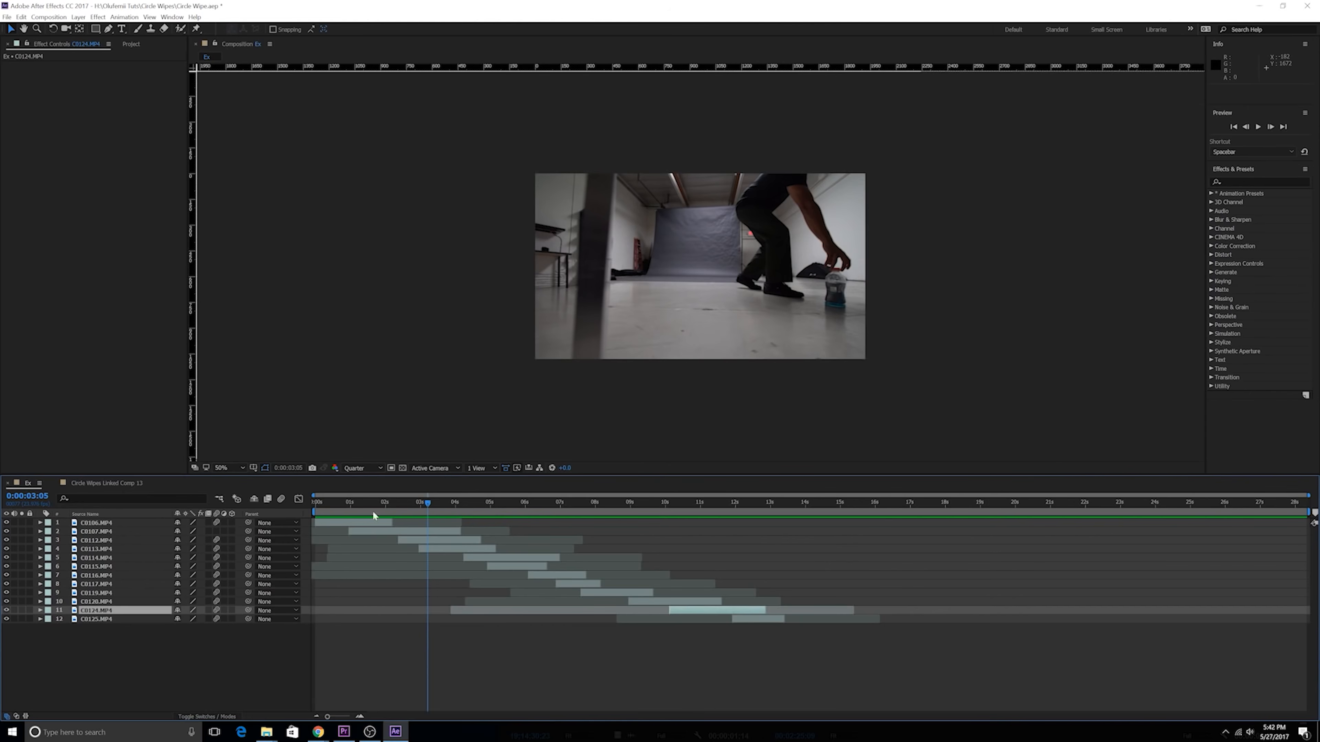
{"action": "mouse_move", "coordinate": [318, 508]}
{"action": "left_mouse_down"}
{"action": "mouse_move", "coordinate": [606, 506]}
{"action": "mouse_move", "coordinate": [329, 505]}
{"action": "left_mouse_up"}
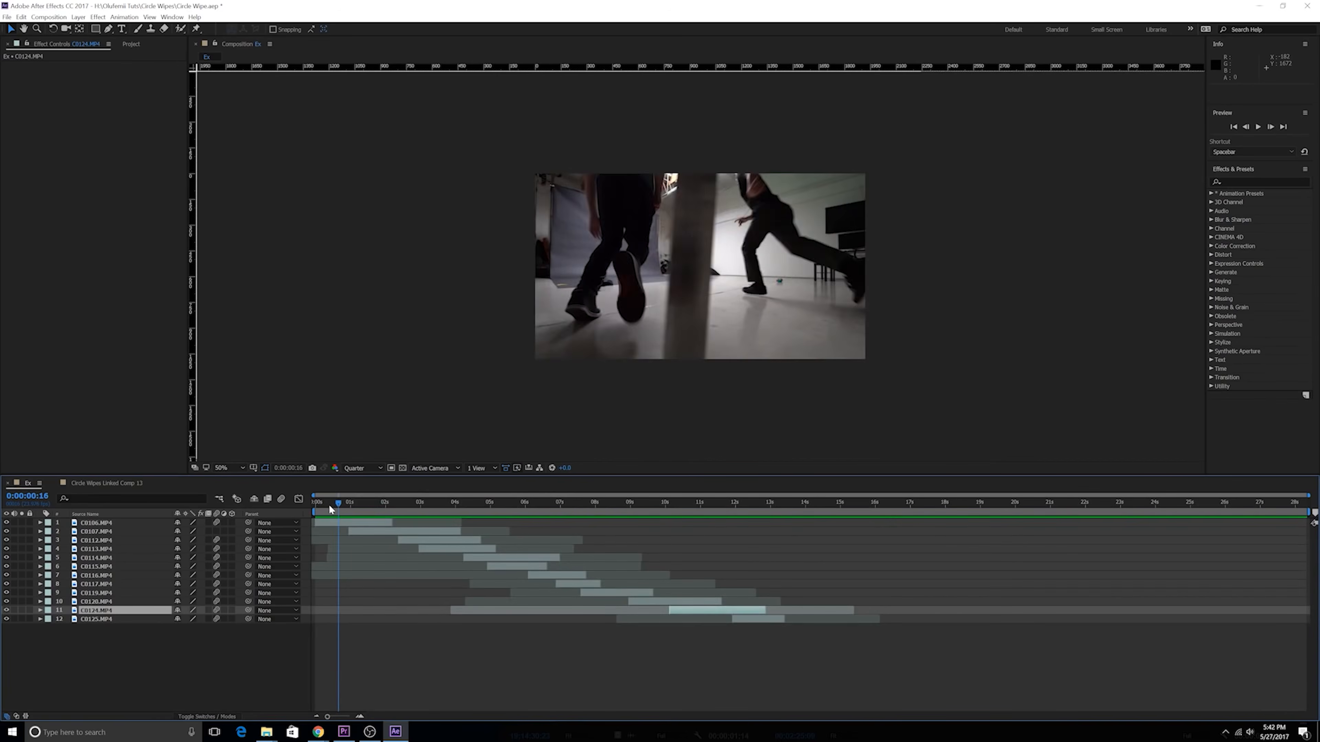
{"action": "key", "text": "space"}
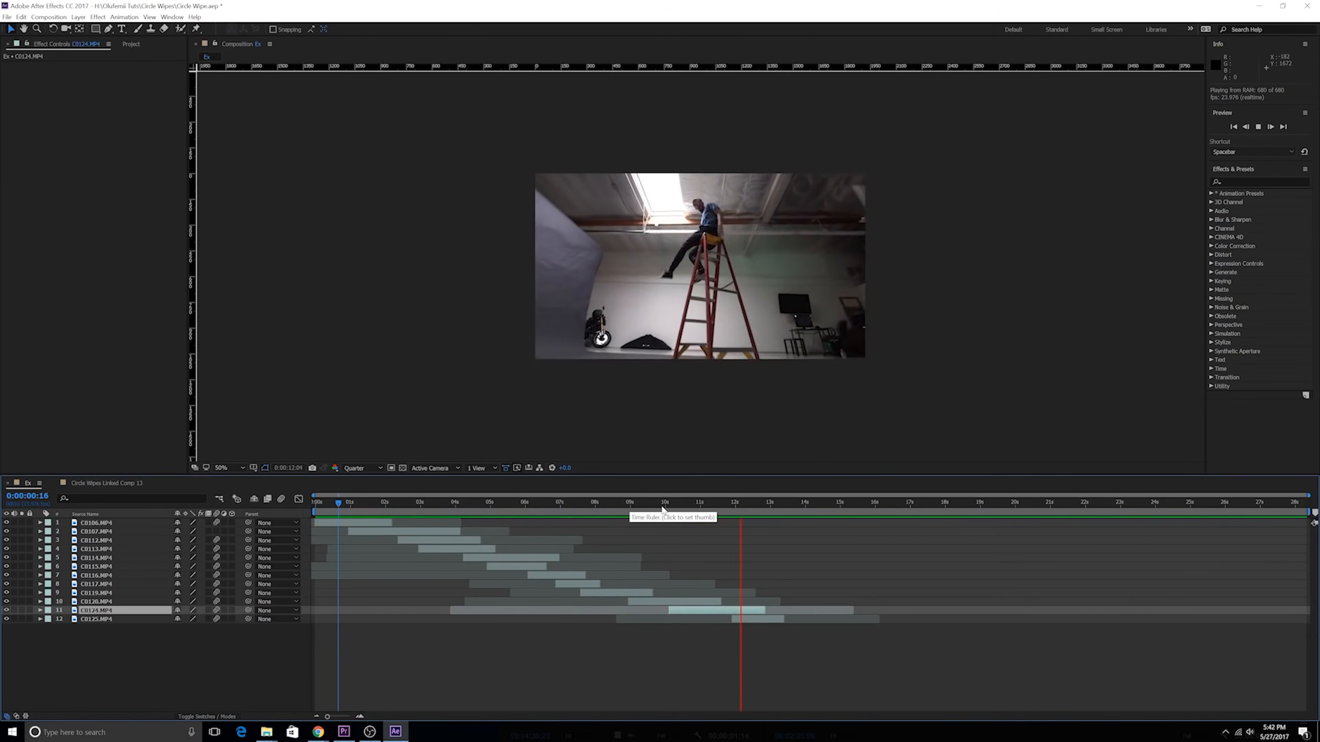
{"action": "left_click", "coordinate": [625, 504]}
{"action": "left_click_drag", "start_coordinate": [585, 524], "coordinate": [463, 535]}
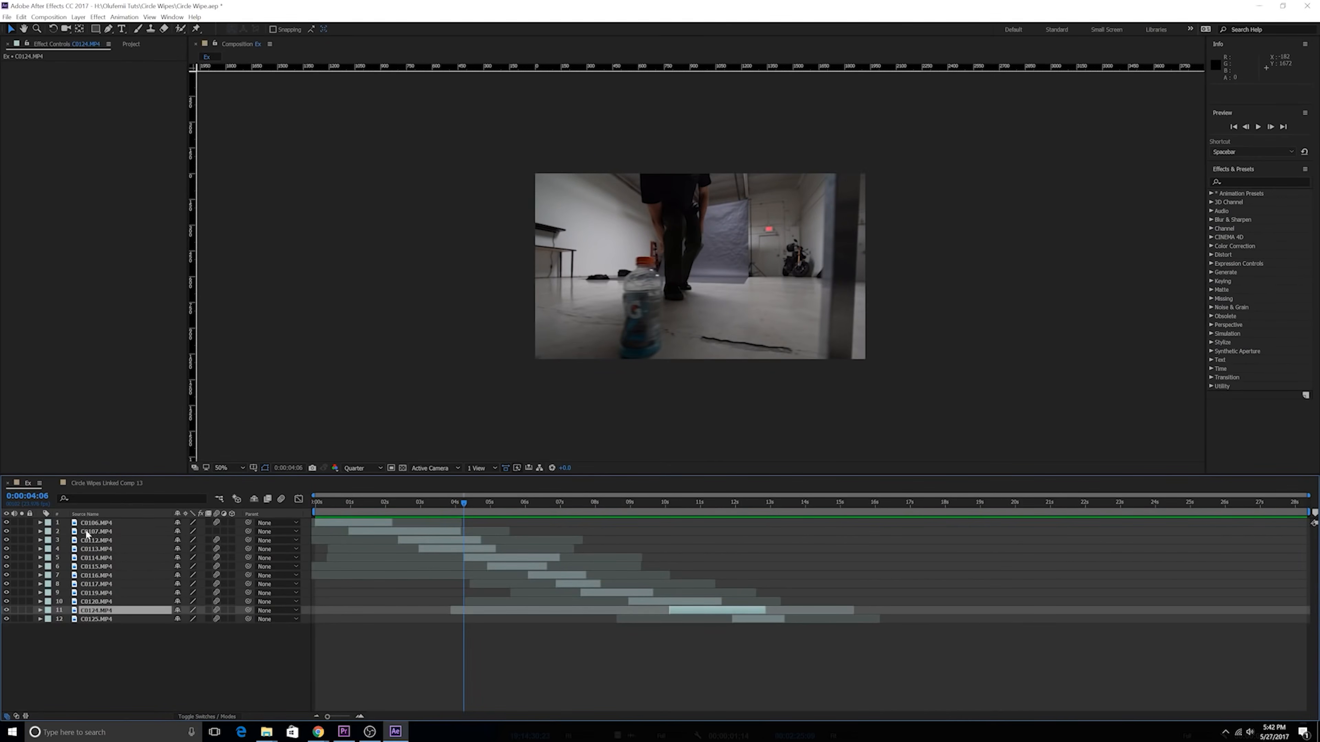
Step: Pre-compose all layers of the Ex composition into Pre-comp 1, moving all attributes into the new composition
{"action": "key", "text": "ctrl+a"}
{"action": "right_click", "coordinate": [107, 523]}
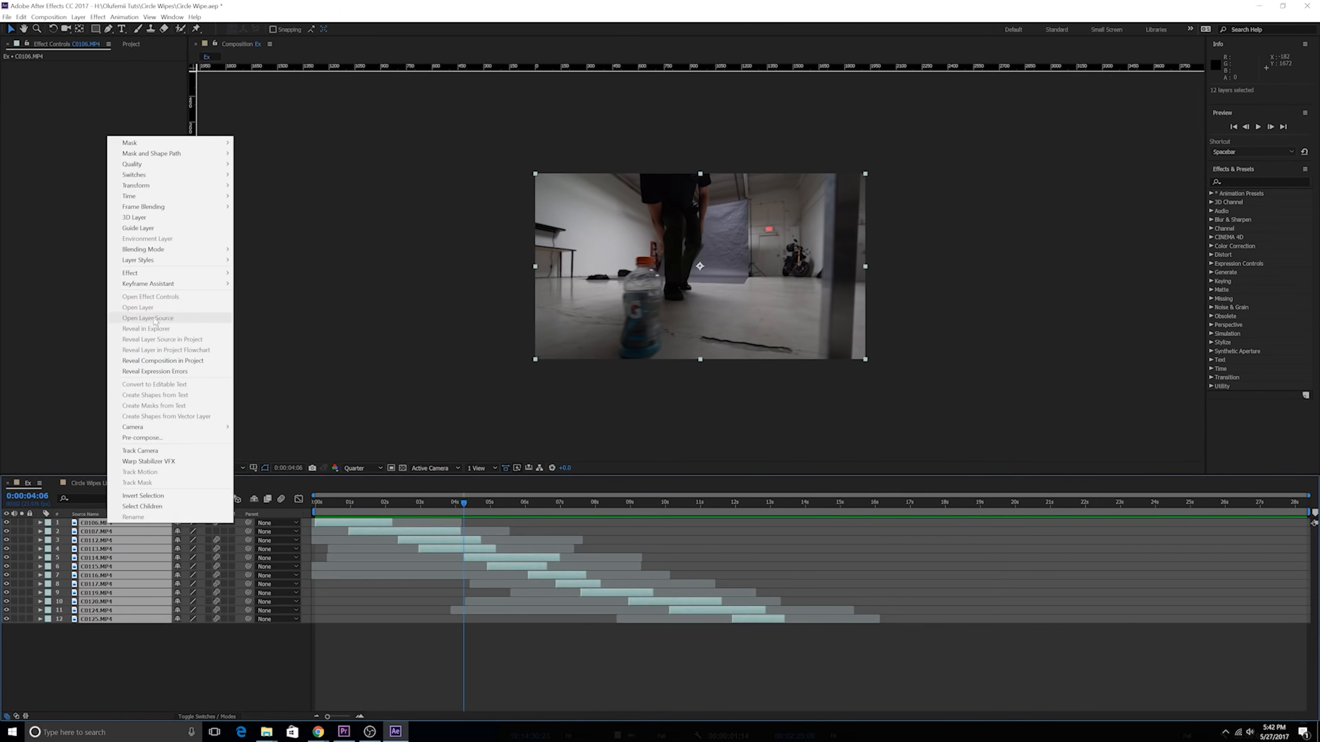
{"action": "left_click", "coordinate": [142, 437]}
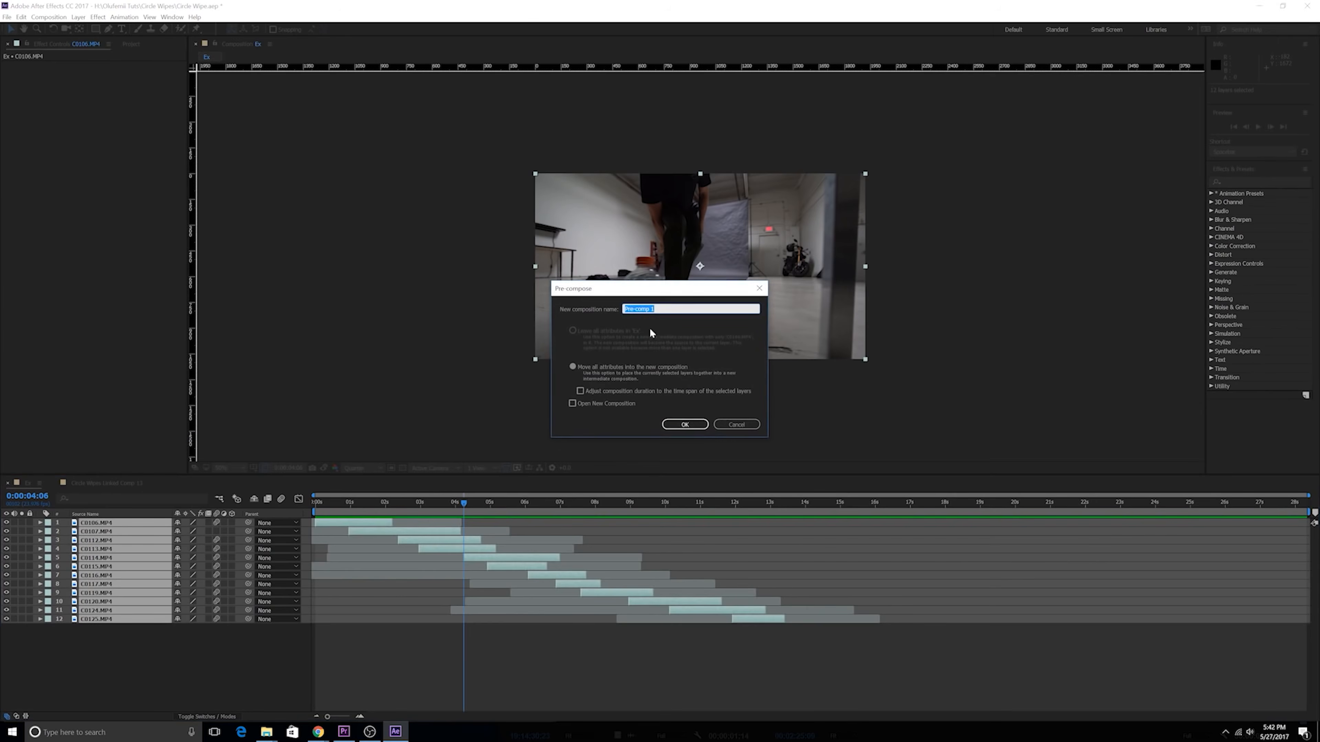
{"action": "left_click", "coordinate": [675, 425]}
{"action": "left_click", "coordinate": [684, 424]}
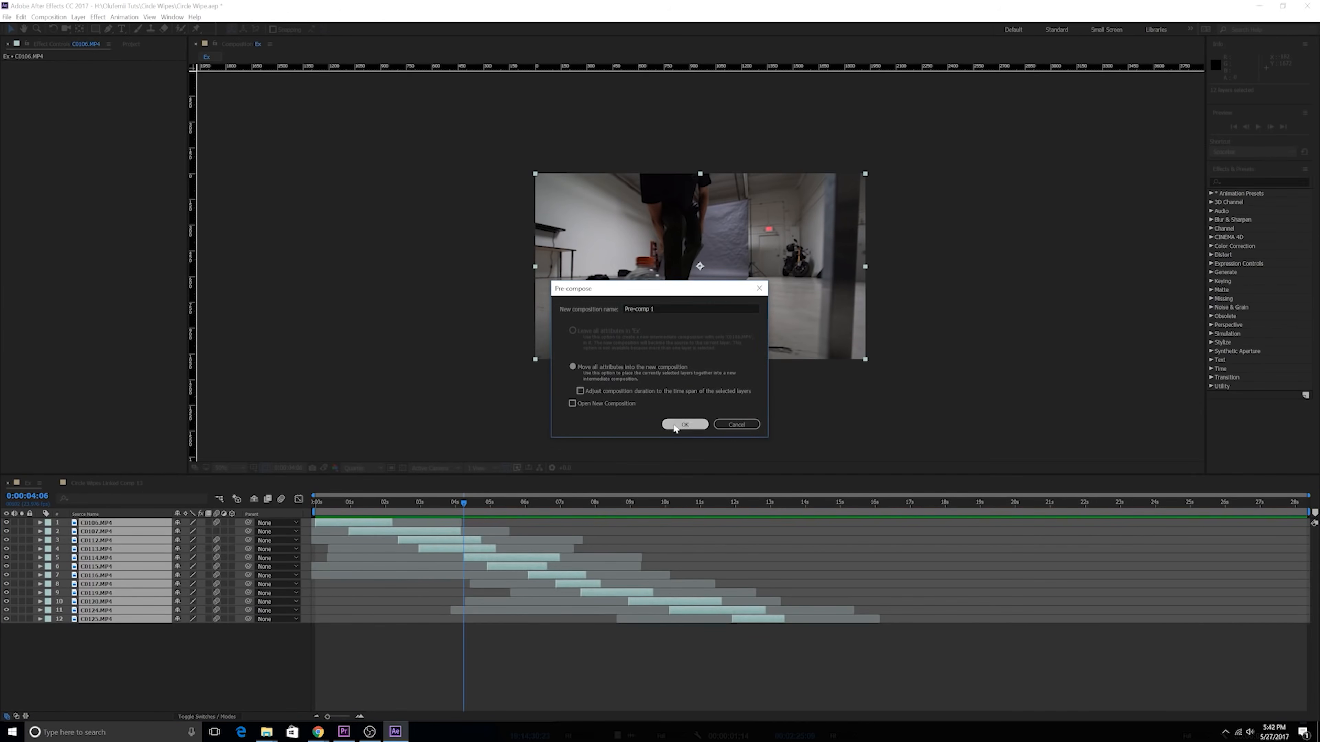
Step: Find the Motion Tile effect and apply it to Pre-comp 1
{"action": "mouse_move", "coordinate": [474, 509]}
{"action": "left_mouse_down"}
{"action": "mouse_move", "coordinate": [462, 508]}
{"action": "mouse_move", "coordinate": [476, 508]}
{"action": "left_mouse_up"}
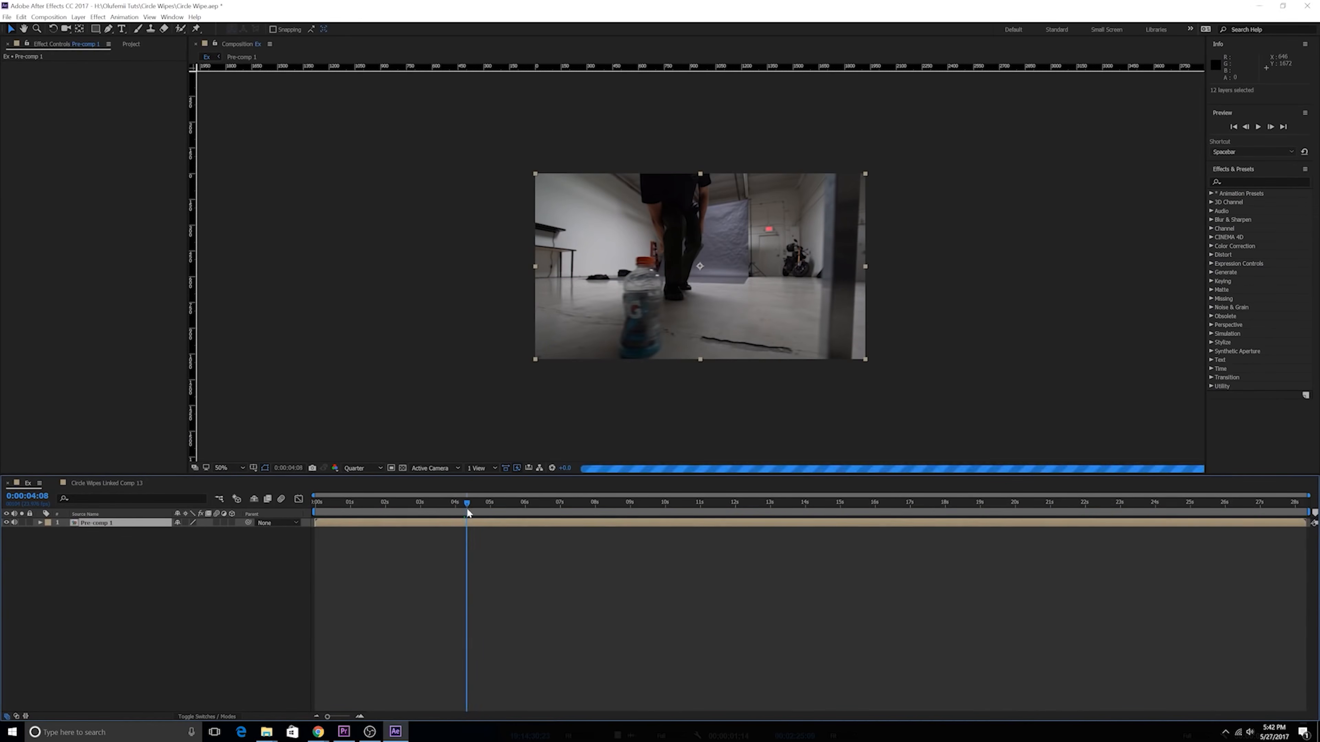
{"action": "left_click", "coordinate": [1231, 182]}
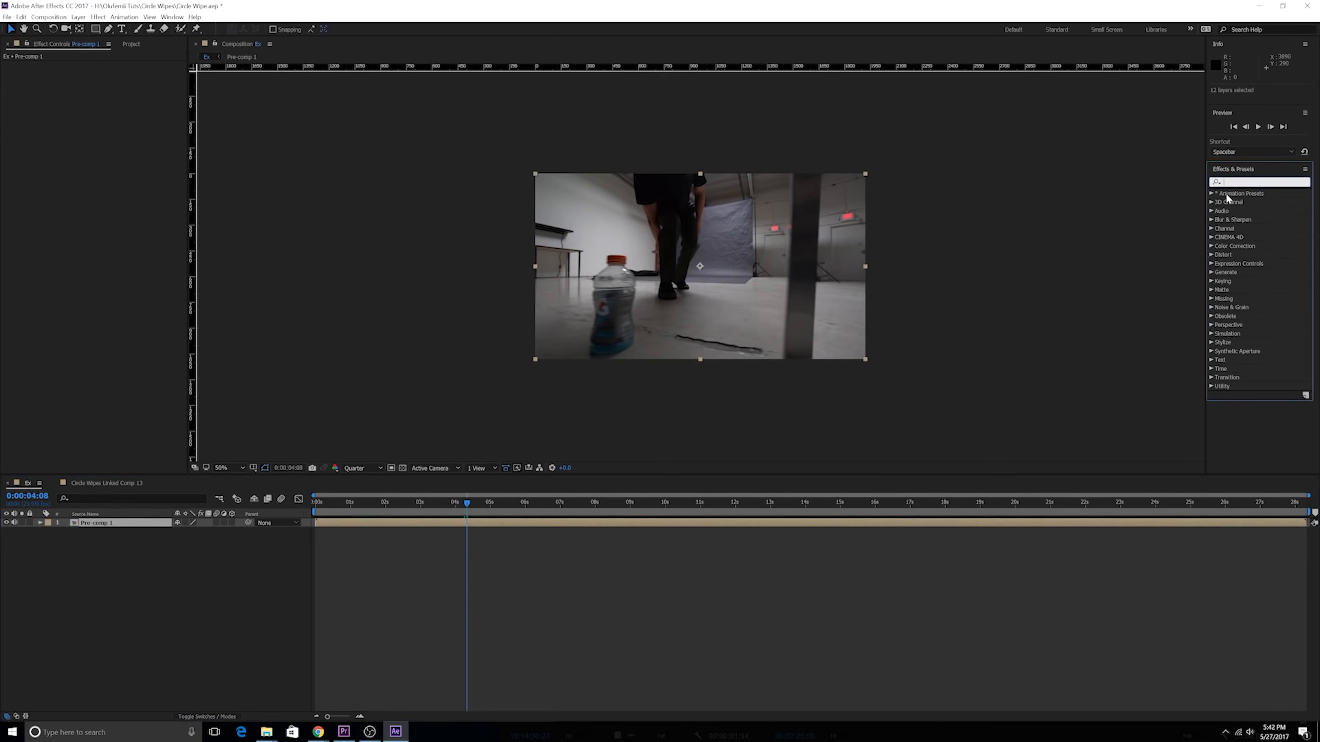
{"action": "type", "text": "motio"}
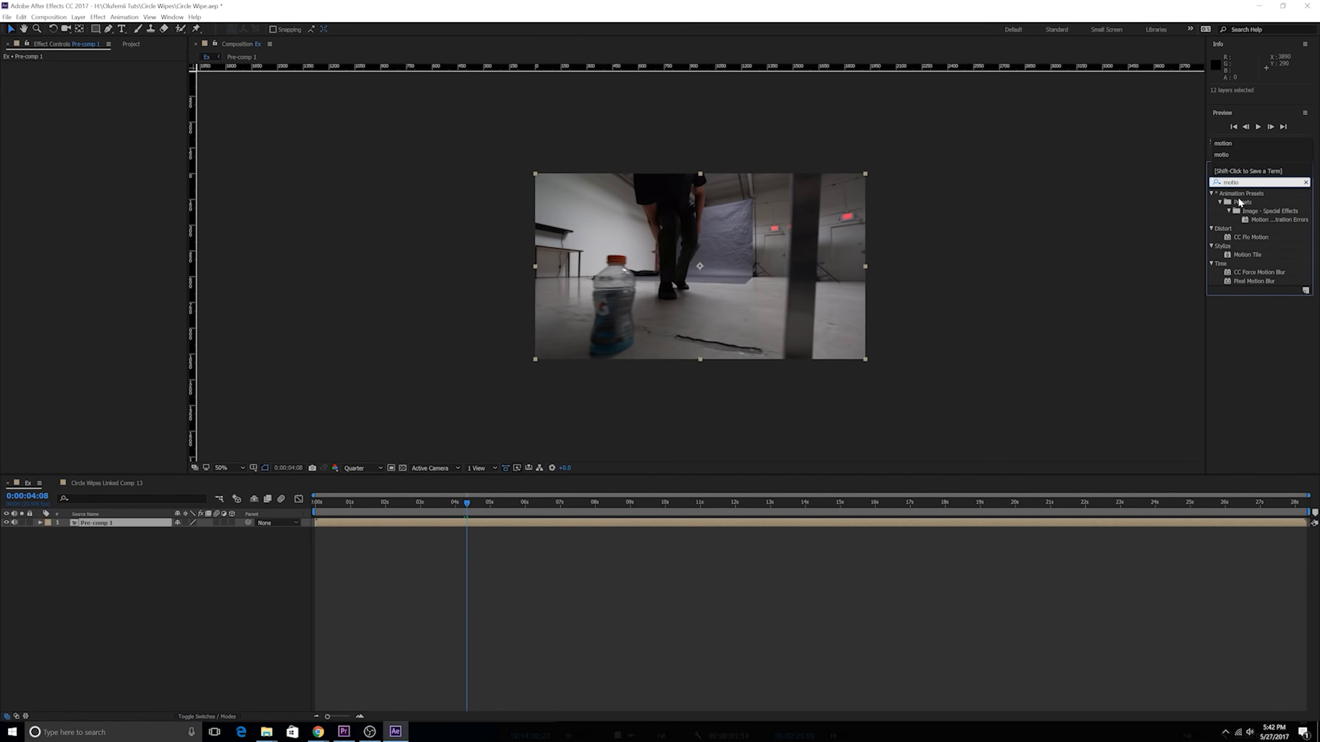
{"action": "left_click", "coordinate": [1256, 254]}
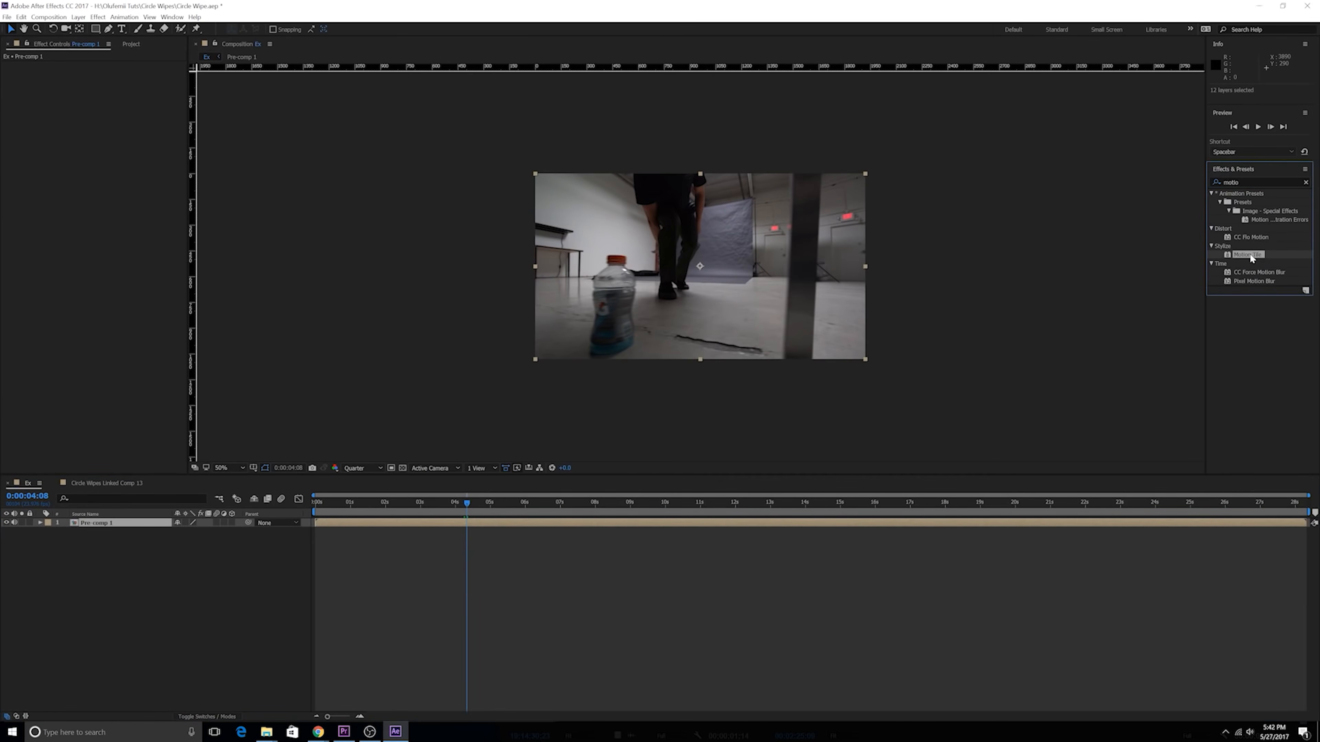
{"action": "left_click_drag", "start_coordinate": [1254, 259], "coordinate": [92, 527]}
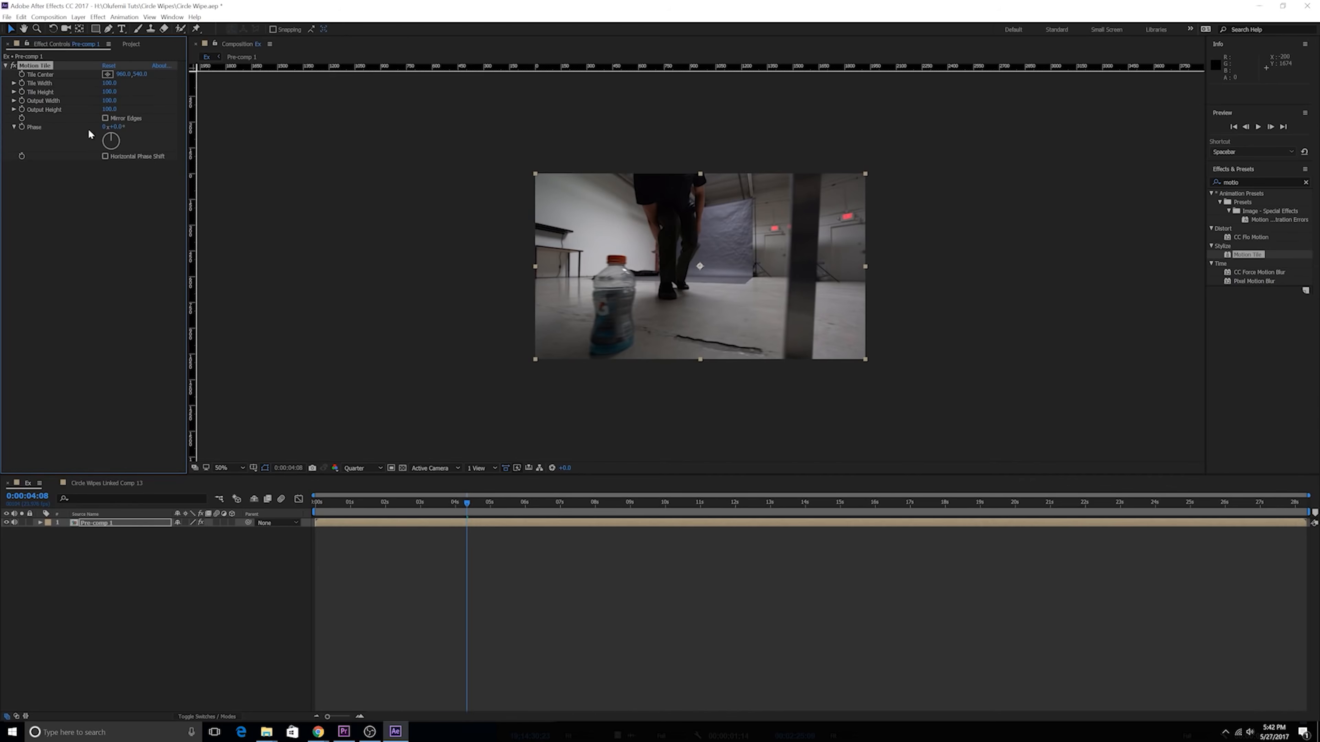
Step: Set Motion Tile's Output Width and Output Height to 300 and enable Mirror Edges
{"action": "left_click", "coordinate": [104, 100]}
{"action": "left_click", "coordinate": [104, 106]}
{"action": "type", "text": "200"}
{"action": "left_click", "coordinate": [111, 253]}
{"action": "left_click", "coordinate": [105, 118]}
Step: Expand the Transform properties of Pre-comp 1 and set a Rotation keyframe at 0:00:04:08
{"action": "left_click", "coordinate": [39, 522]}
{"action": "left_click", "coordinate": [49, 541]}
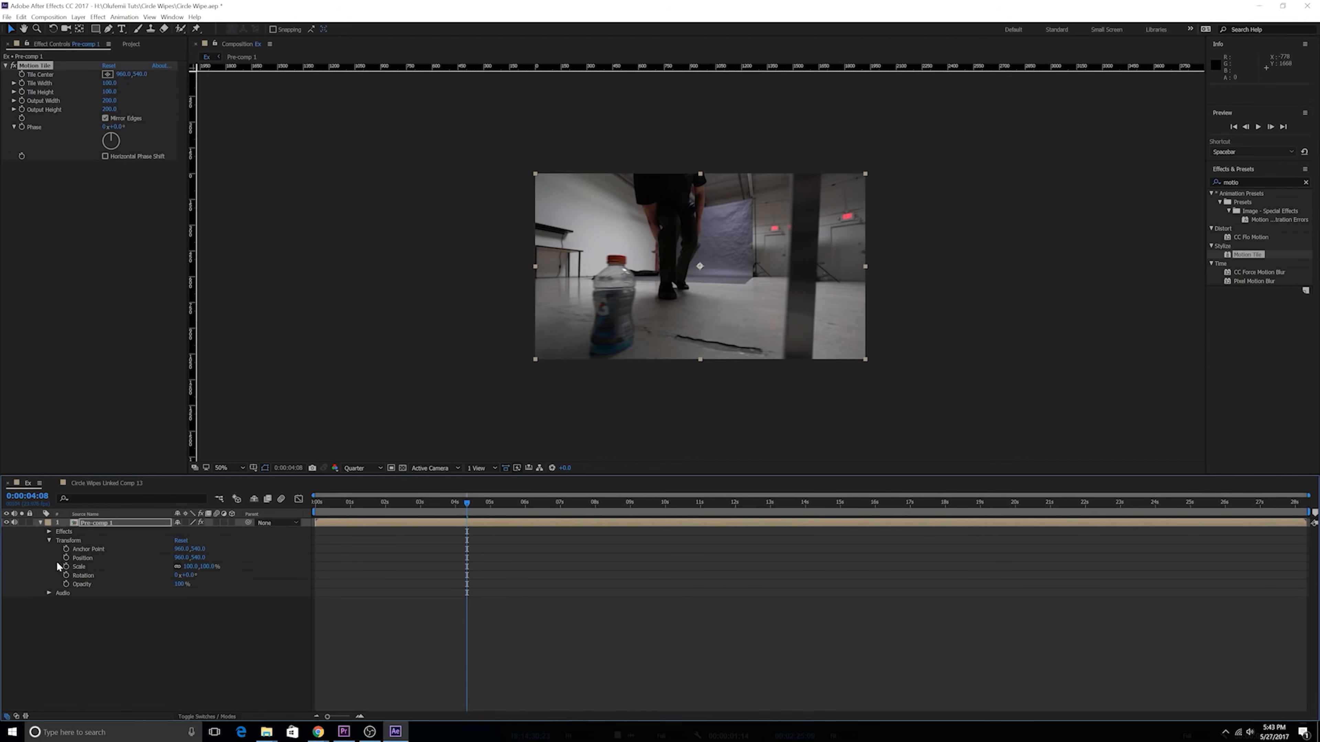
{"action": "left_click", "coordinate": [66, 576]}
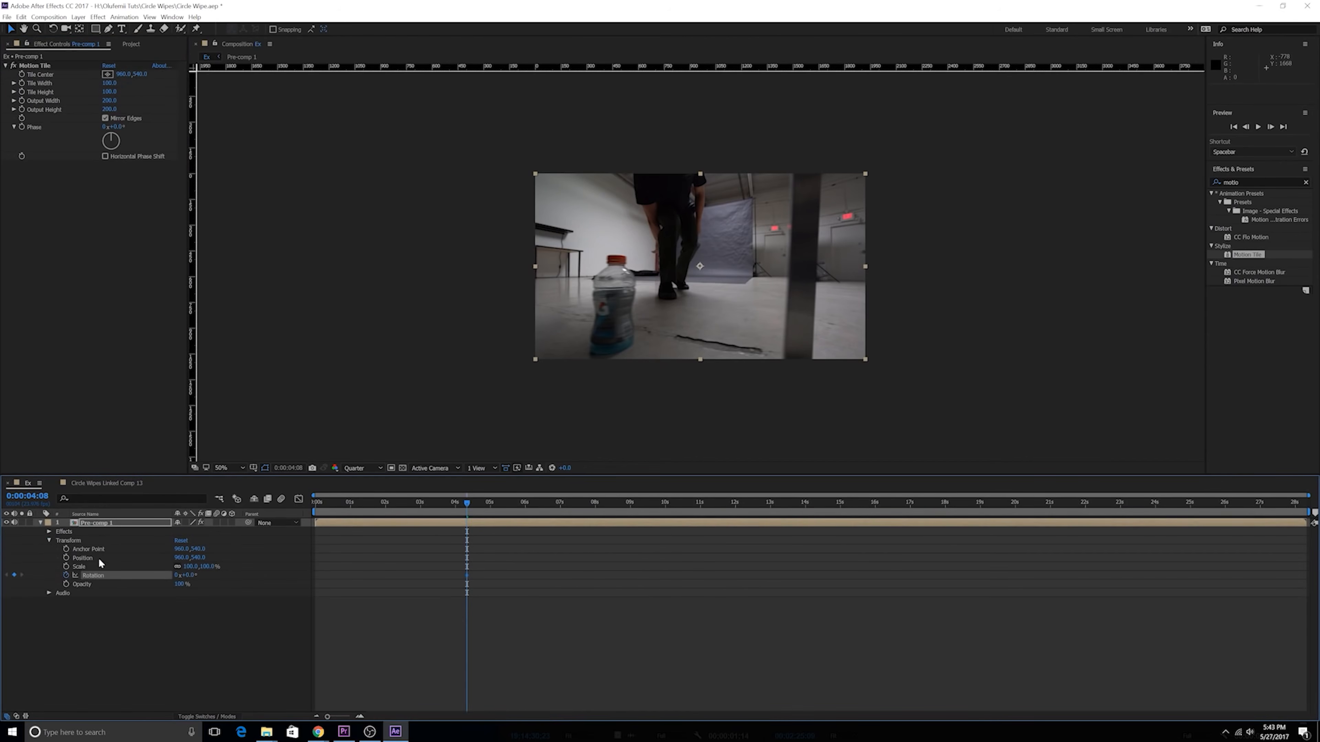
Step: Add Rotation keyframes to Pre-comp 1 at 0:00:06:19 and 0:00:10:06, setting the rotation at 0:00:06:19 to 41°
{"action": "left_click_drag", "start_coordinate": [477, 506], "coordinate": [671, 501]}
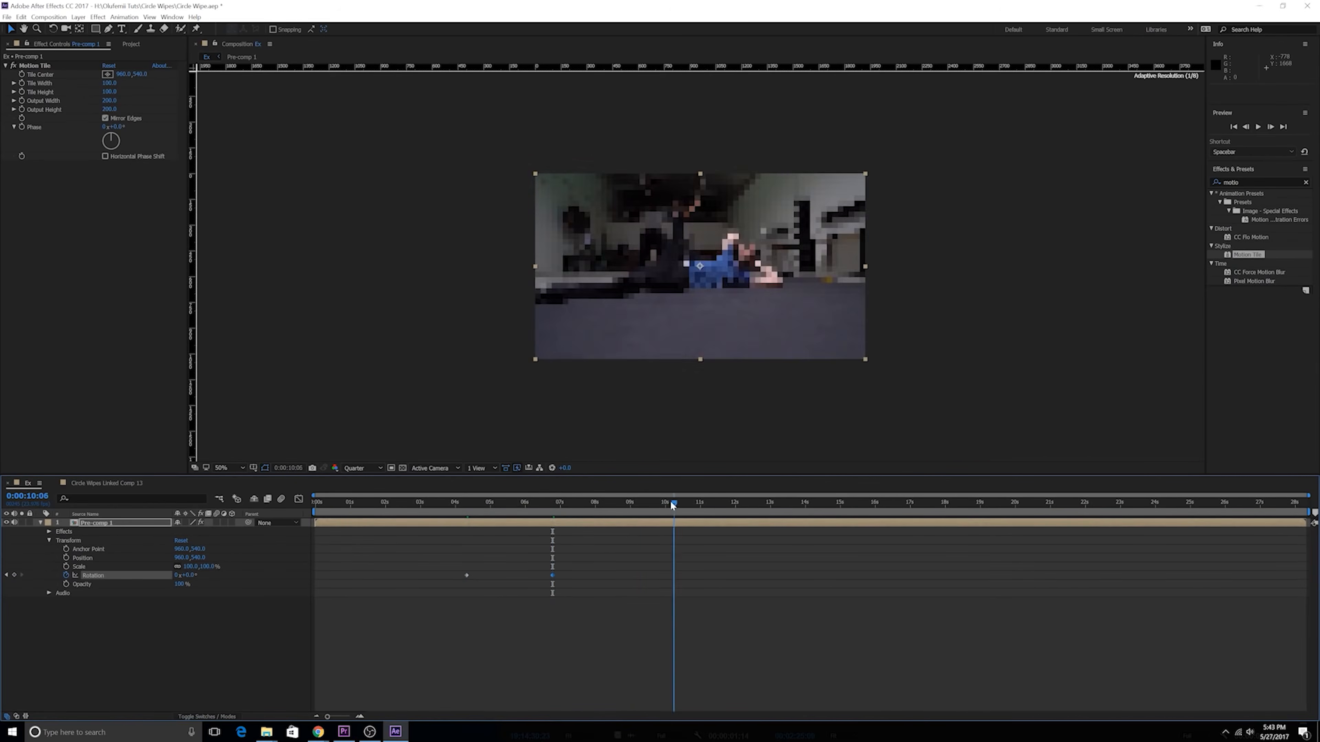
{"action": "left_click", "coordinate": [6, 575]}
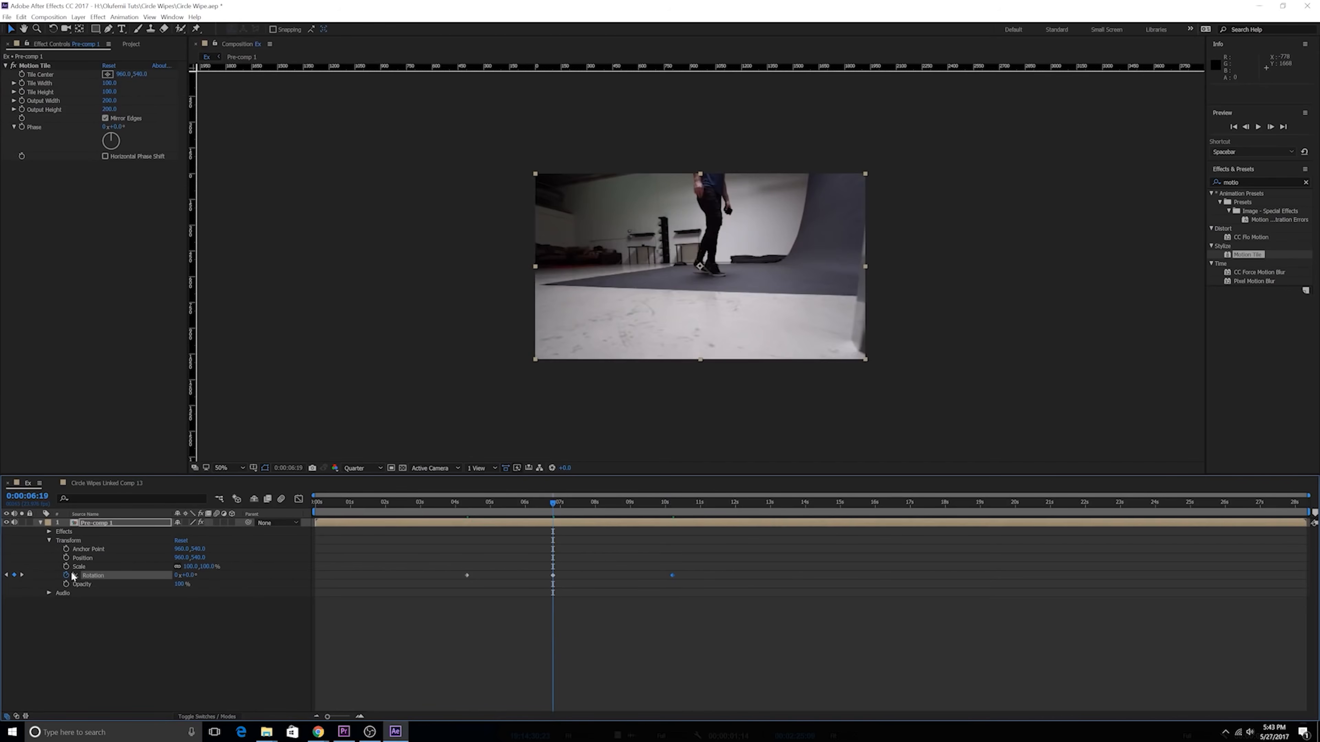
{"action": "left_click_drag", "start_coordinate": [186, 575], "coordinate": [208, 575]}
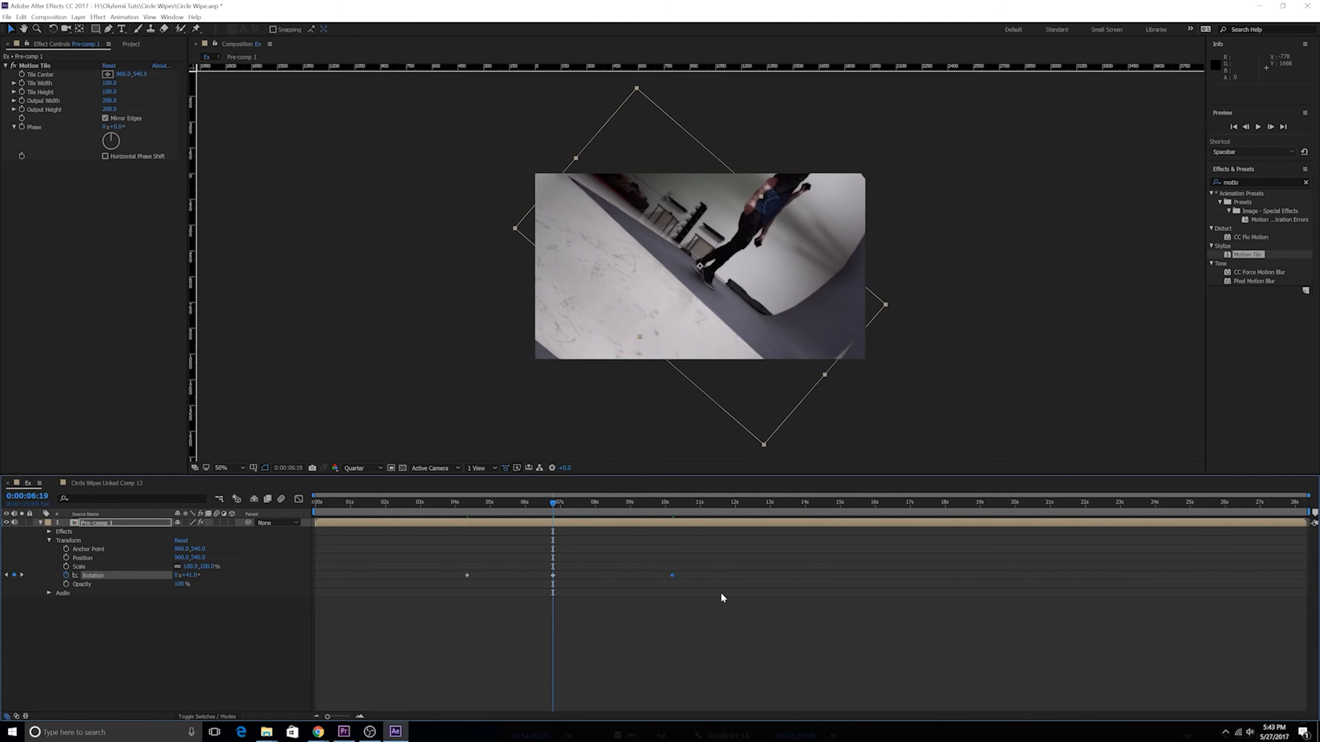
Step: Delete the Rotation keyframe at 0:00:10:06 and add one at 0:00:10:16 with a rotation of 153°
{"action": "key", "text": "Delete"}
{"action": "left_click", "coordinate": [654, 506]}
{"action": "left_click_drag", "start_coordinate": [655, 507], "coordinate": [688, 507]}
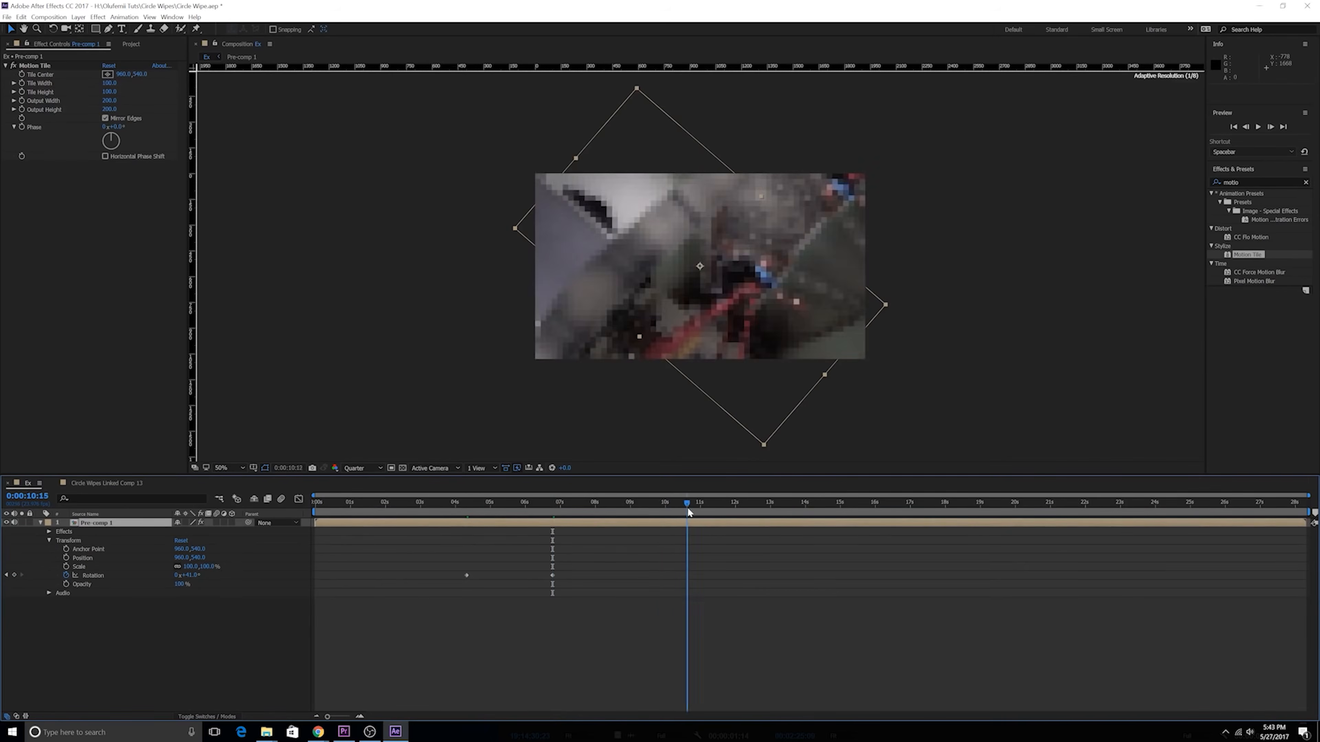
{"action": "left_click", "coordinate": [15, 575]}
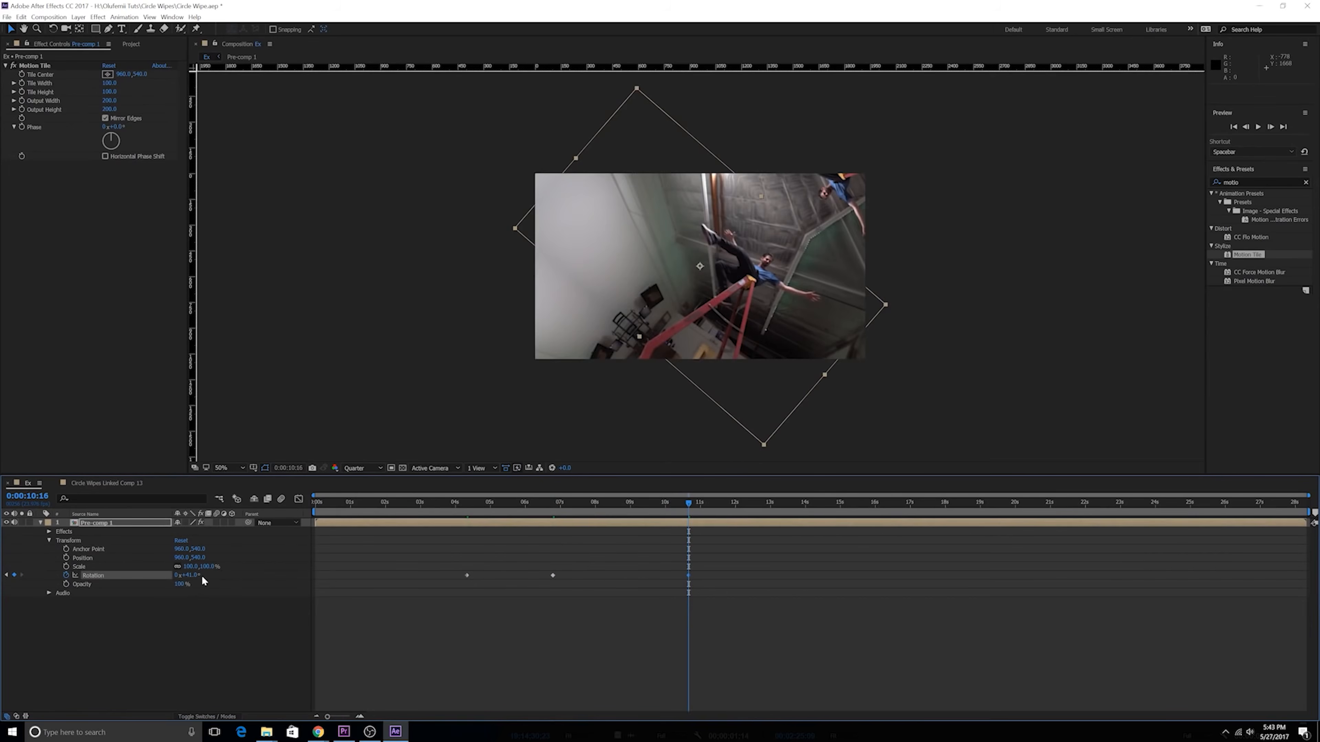
{"action": "left_click_drag", "start_coordinate": [190, 575], "coordinate": [248, 575]}
Step: Add a fourth Rotation keyframe at 0:00:14:14 and set it to 1x+3°
{"action": "left_click_drag", "start_coordinate": [777, 505], "coordinate": [825, 505]}
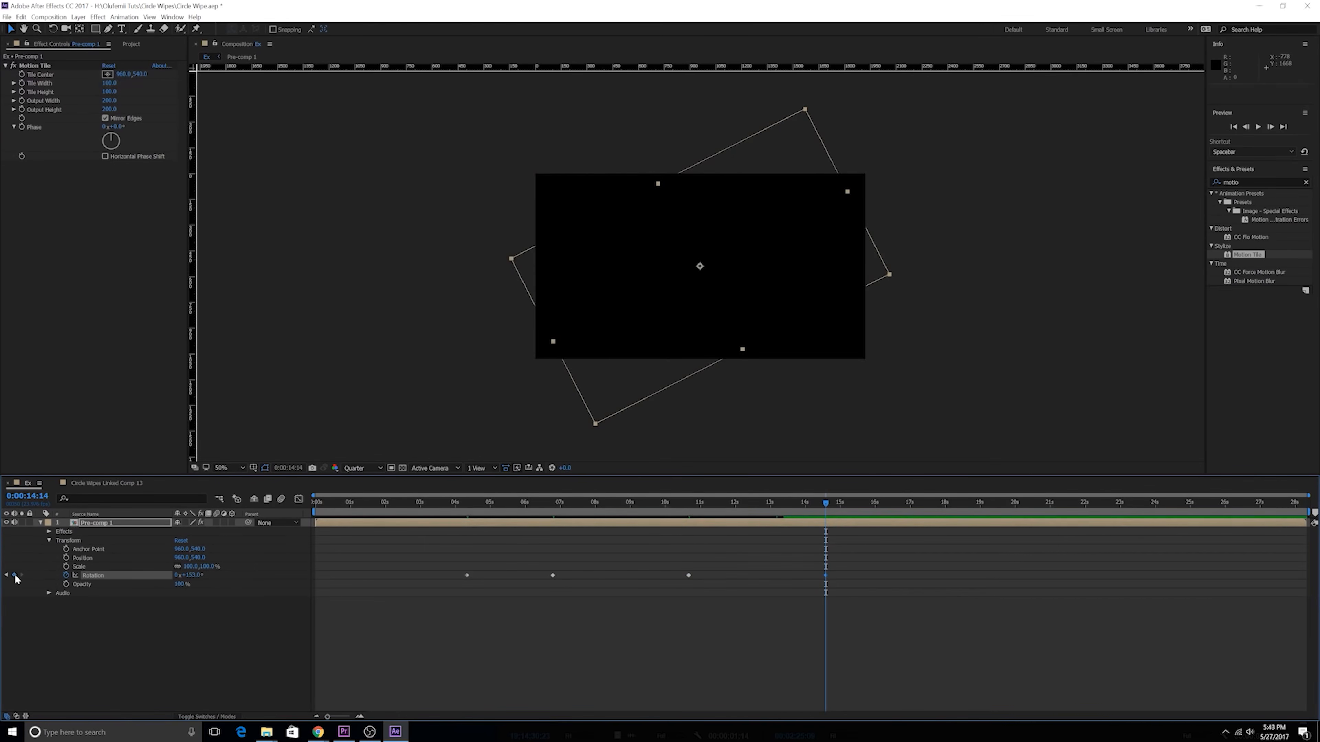
{"action": "left_click_drag", "start_coordinate": [207, 572], "coordinate": [316, 587]}
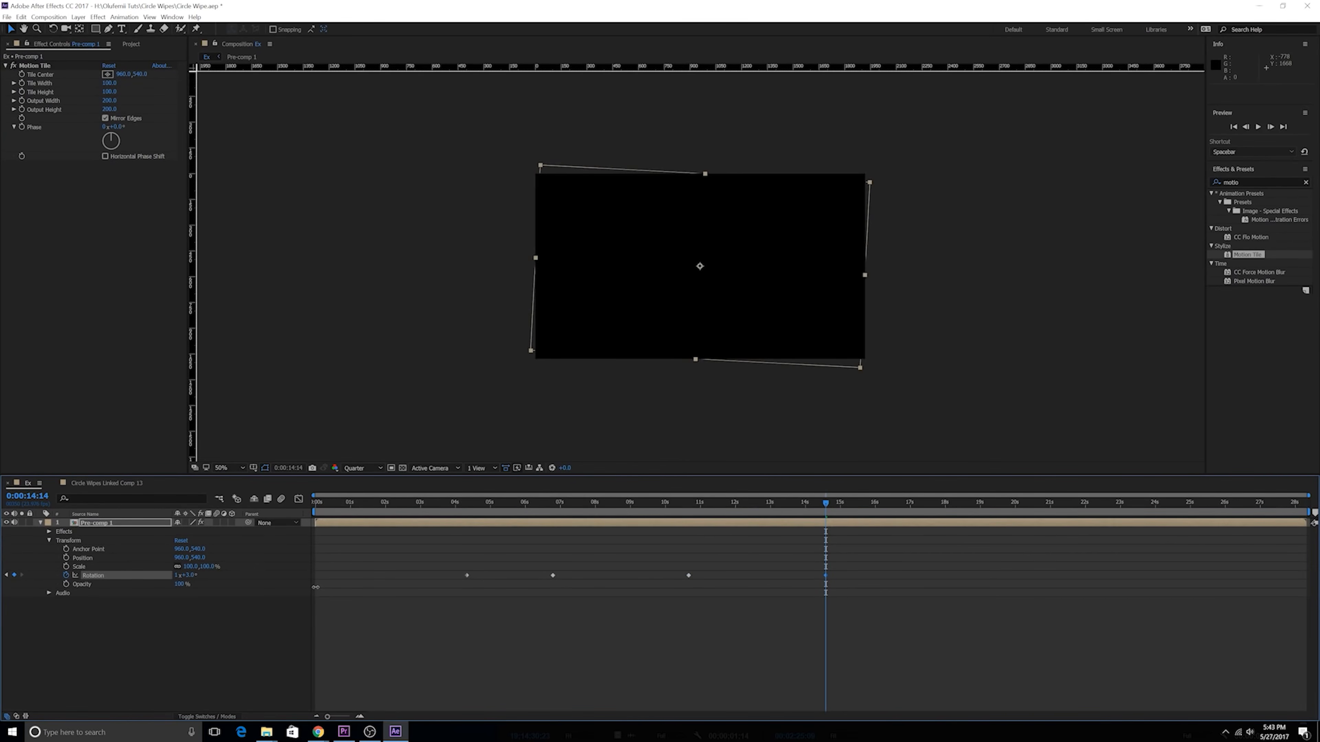
Step: Move all four Rotation keyframes earlier together so the first sits at 0:00:00:05, and preview the composition from the start
{"action": "left_click_drag", "start_coordinate": [825, 519], "coordinate": [753, 518]}
{"action": "left_click_drag", "start_coordinate": [871, 558], "coordinate": [341, 584]}
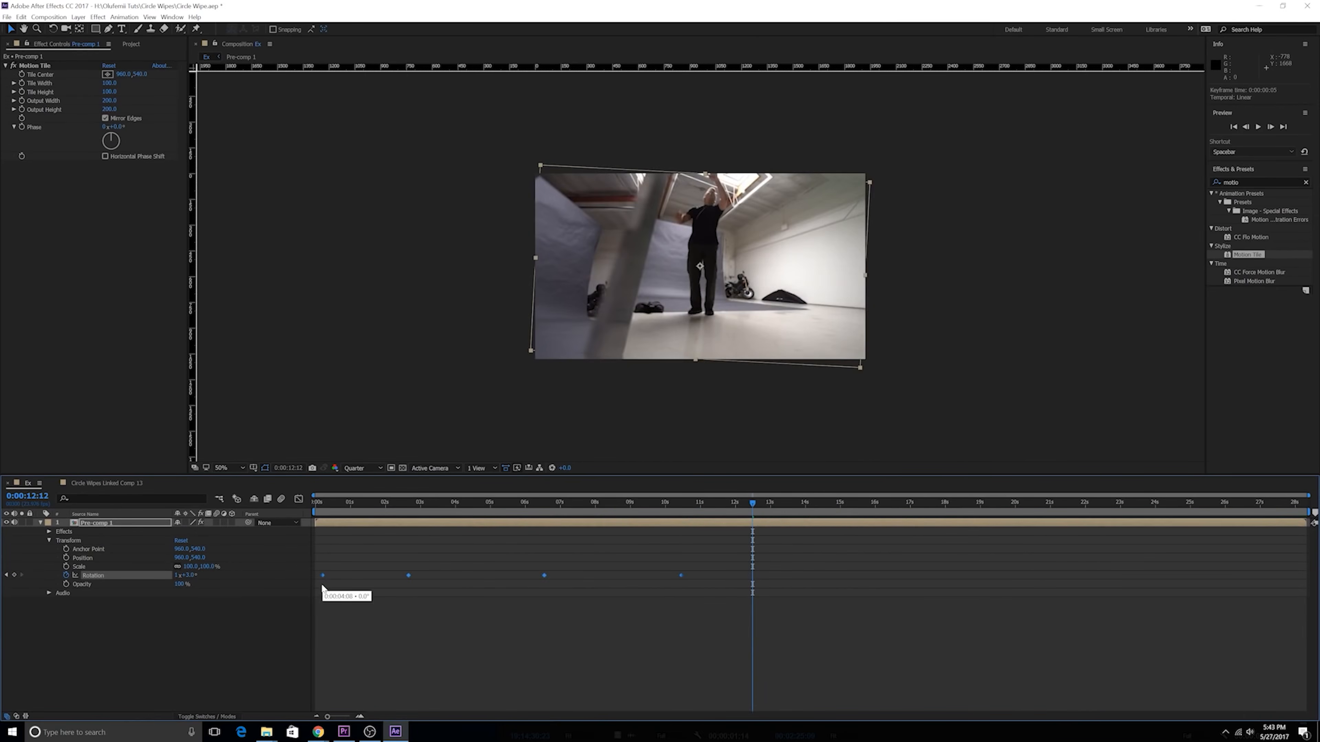
{"action": "key", "text": "Home"}
{"action": "key", "text": "space"}
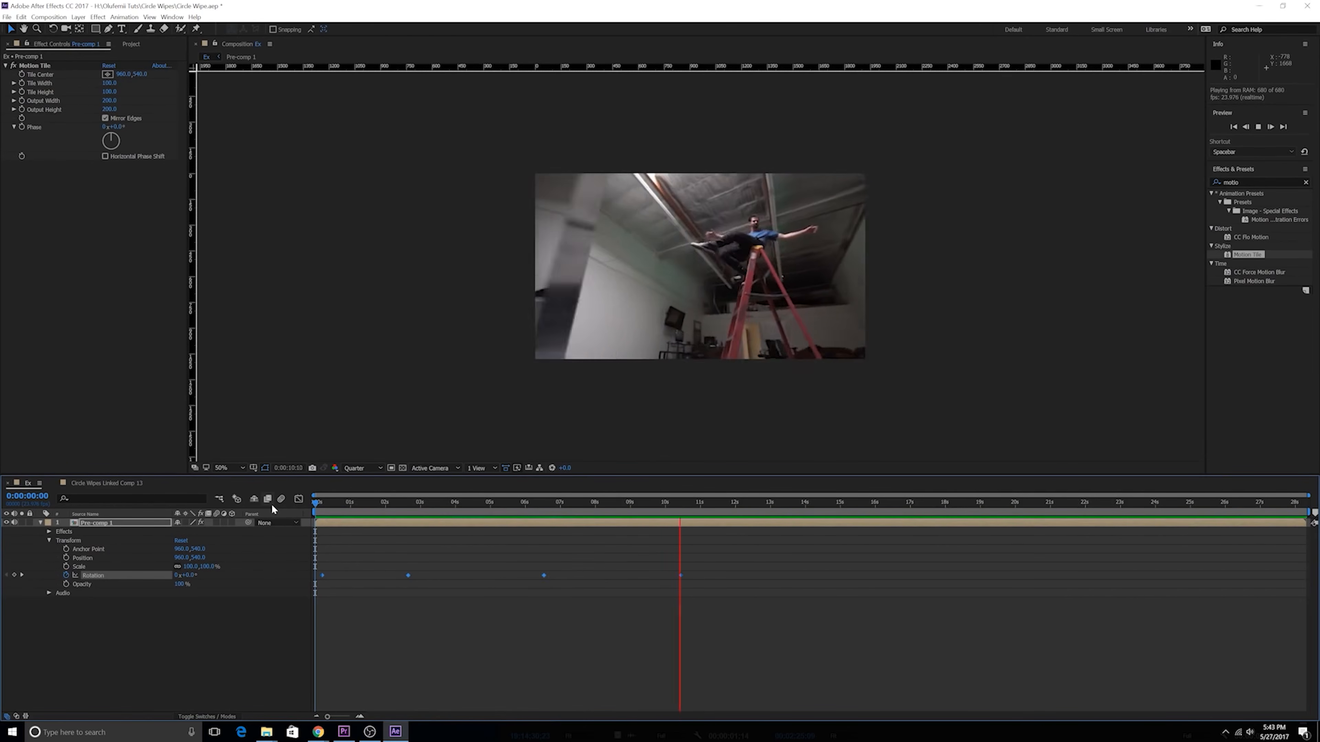
Step: Apply Easy Ease to all four Rotation keyframes and play the animation from the beginning
{"action": "left_click", "coordinate": [480, 513]}
{"action": "left_click_drag", "start_coordinate": [480, 514], "coordinate": [423, 523]}
{"action": "left_click_drag", "start_coordinate": [748, 565], "coordinate": [297, 607]}
{"action": "right_click", "coordinate": [408, 575]}
{"action": "mouse_move", "coordinate": [501, 695]}
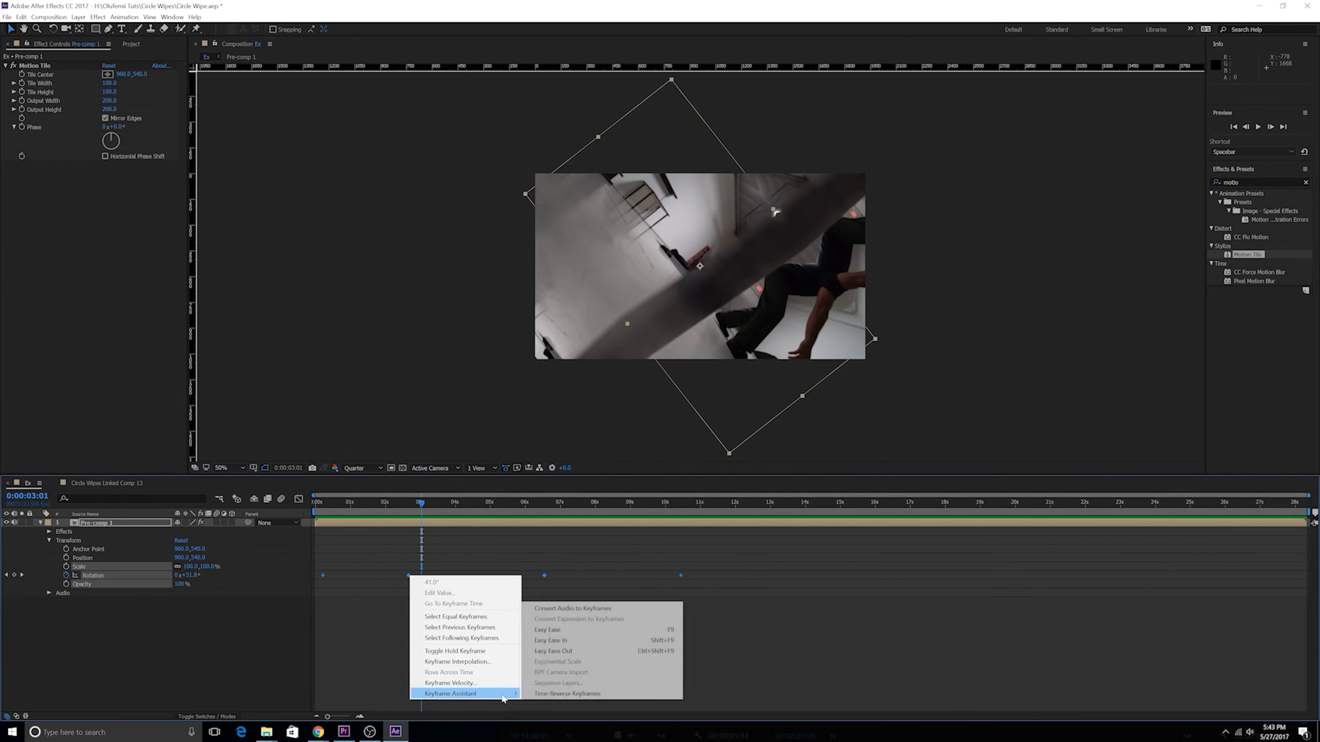
{"action": "left_click", "coordinate": [572, 632]}
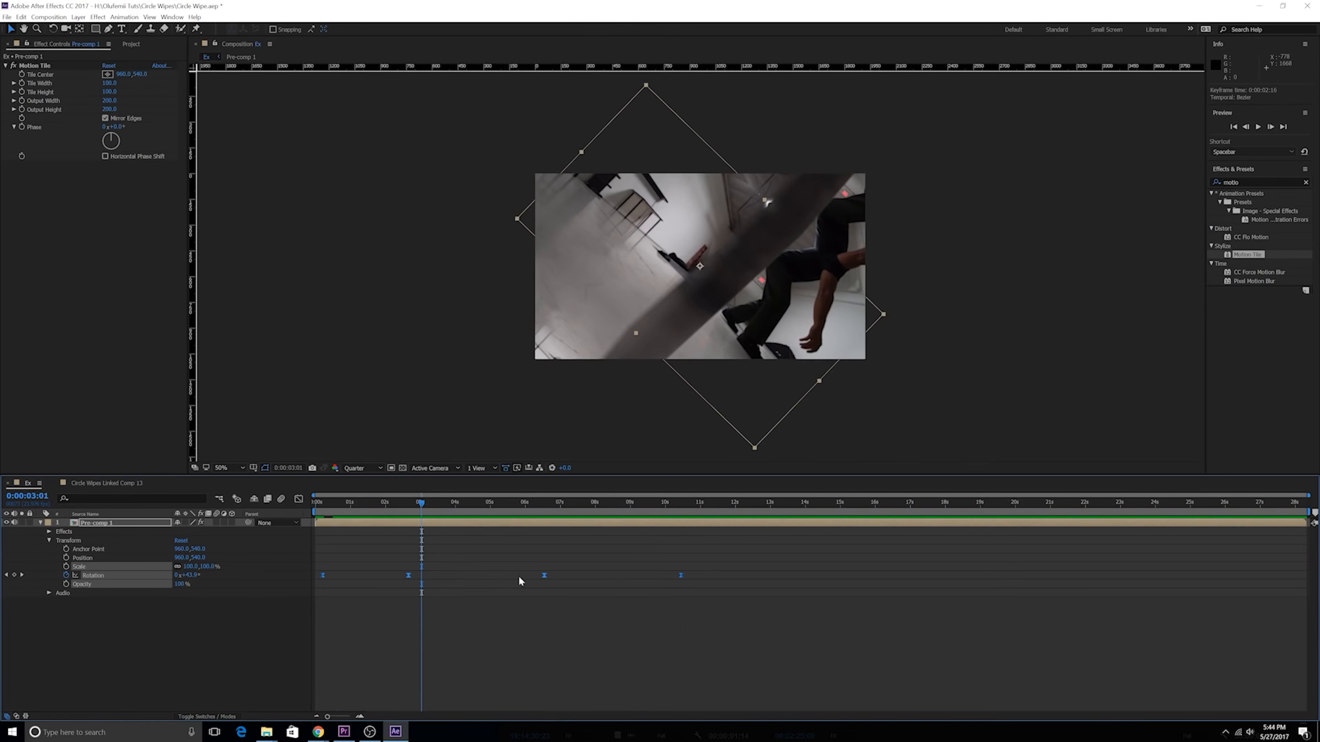
{"action": "left_click_drag", "start_coordinate": [399, 504], "coordinate": [276, 518]}
{"action": "key", "text": "space"}
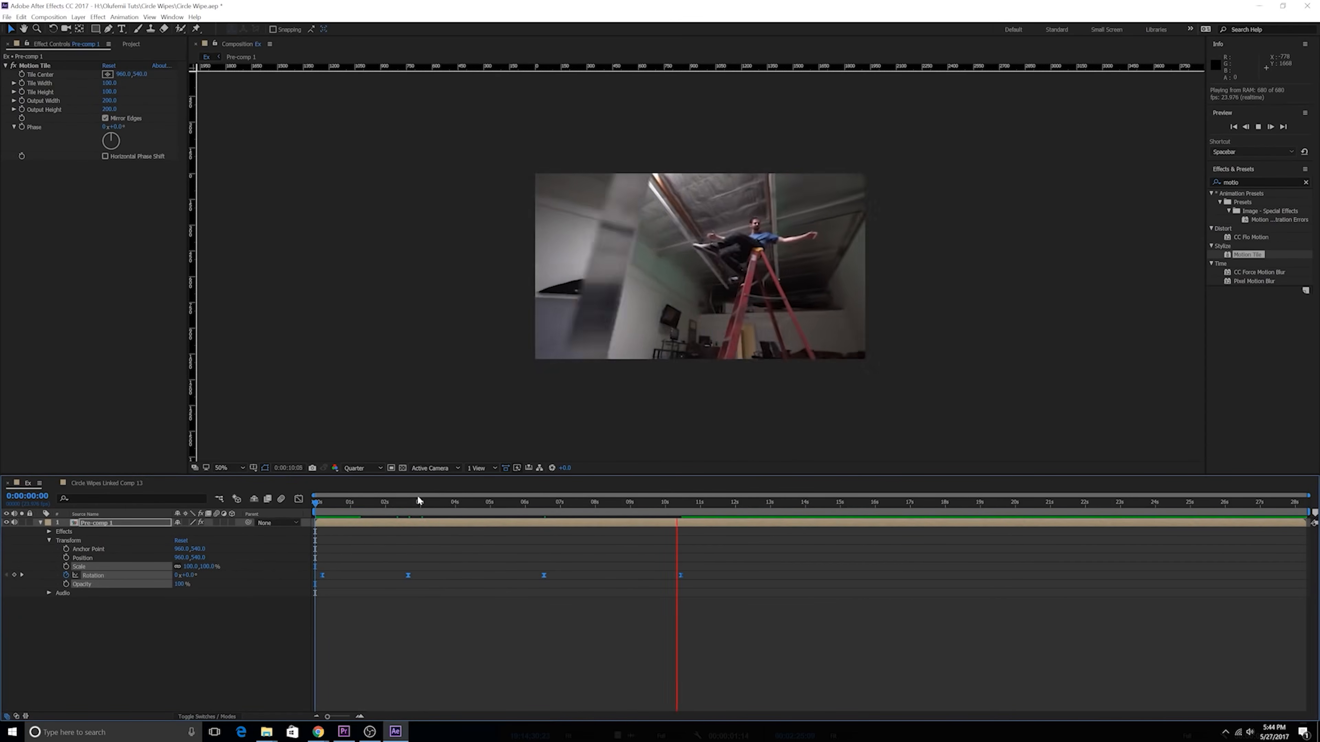
Step: Display only the Rotation property of Pre-comp 1 in the graph editor, using the speed graph
{"action": "left_click", "coordinate": [430, 504]}
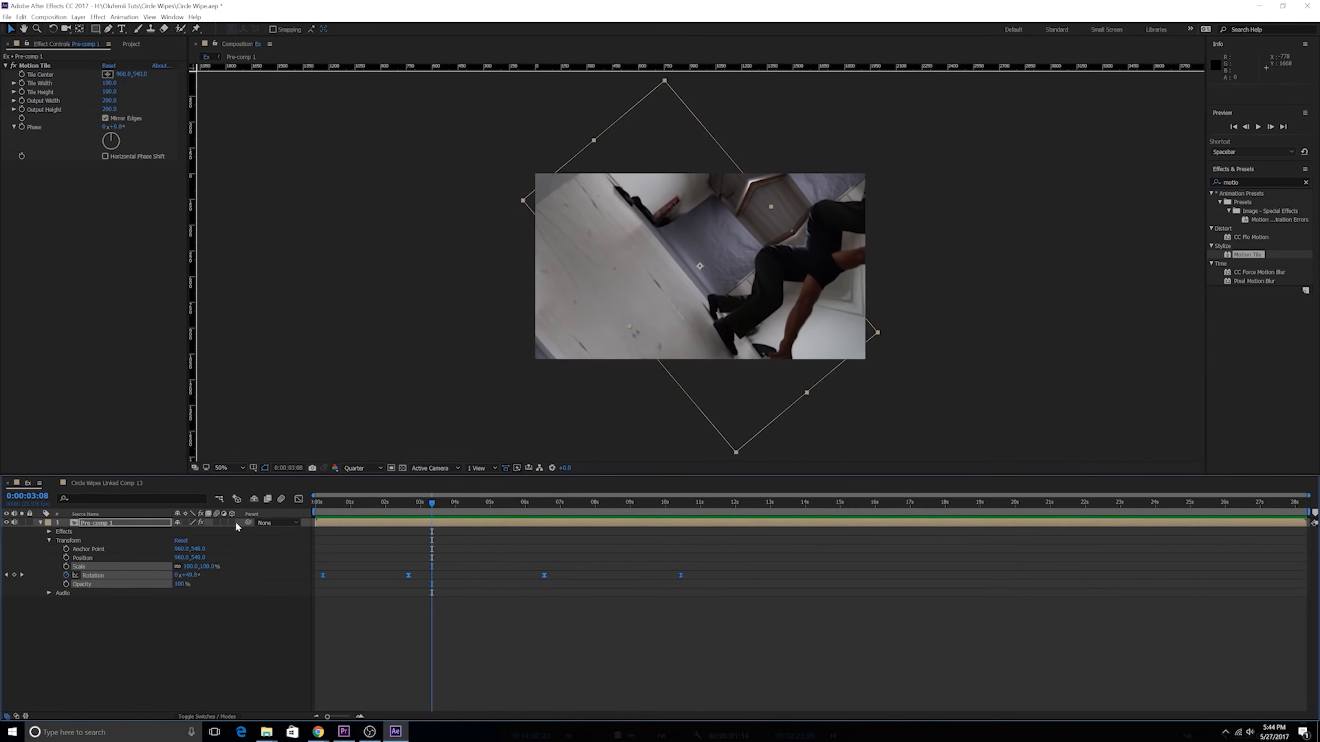
{"action": "left_click", "coordinate": [297, 498]}
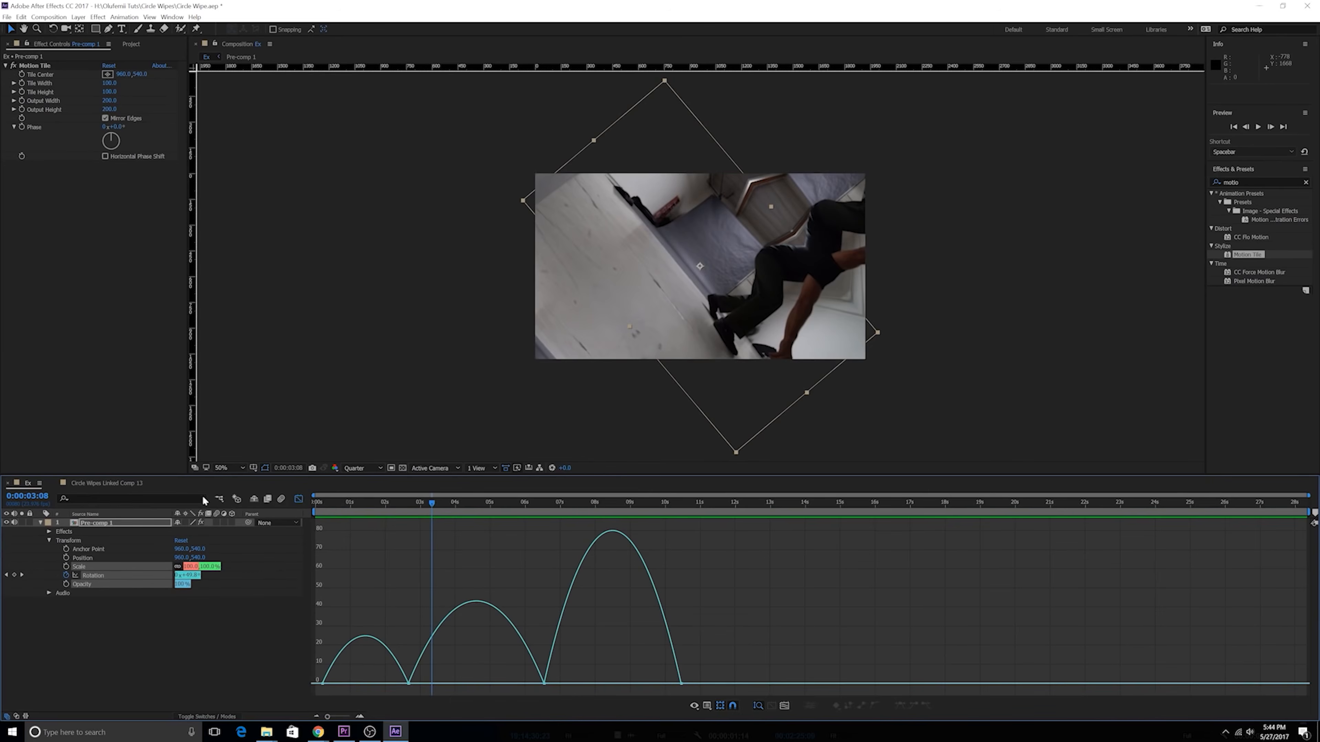
{"action": "left_click", "coordinate": [299, 499]}
{"action": "left_click", "coordinate": [247, 653]}
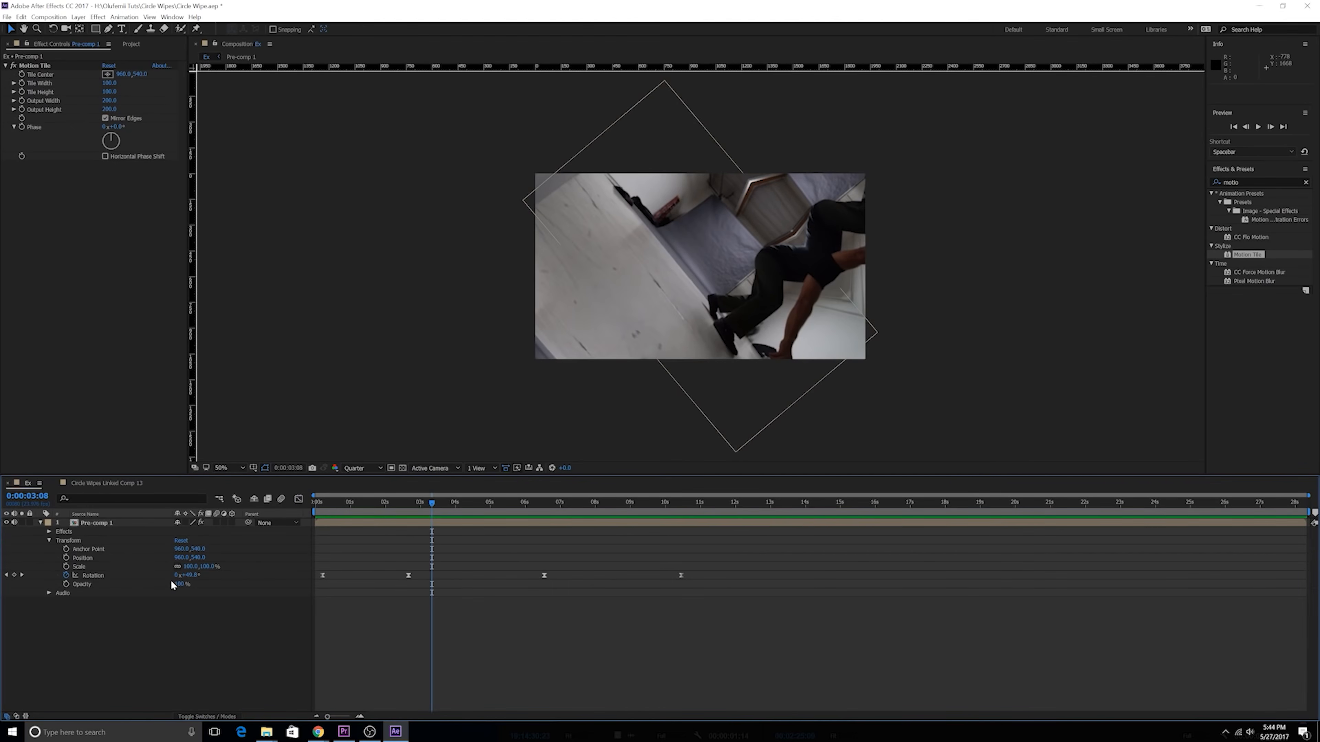
{"action": "left_click", "coordinate": [92, 575]}
{"action": "left_click", "coordinate": [299, 499]}
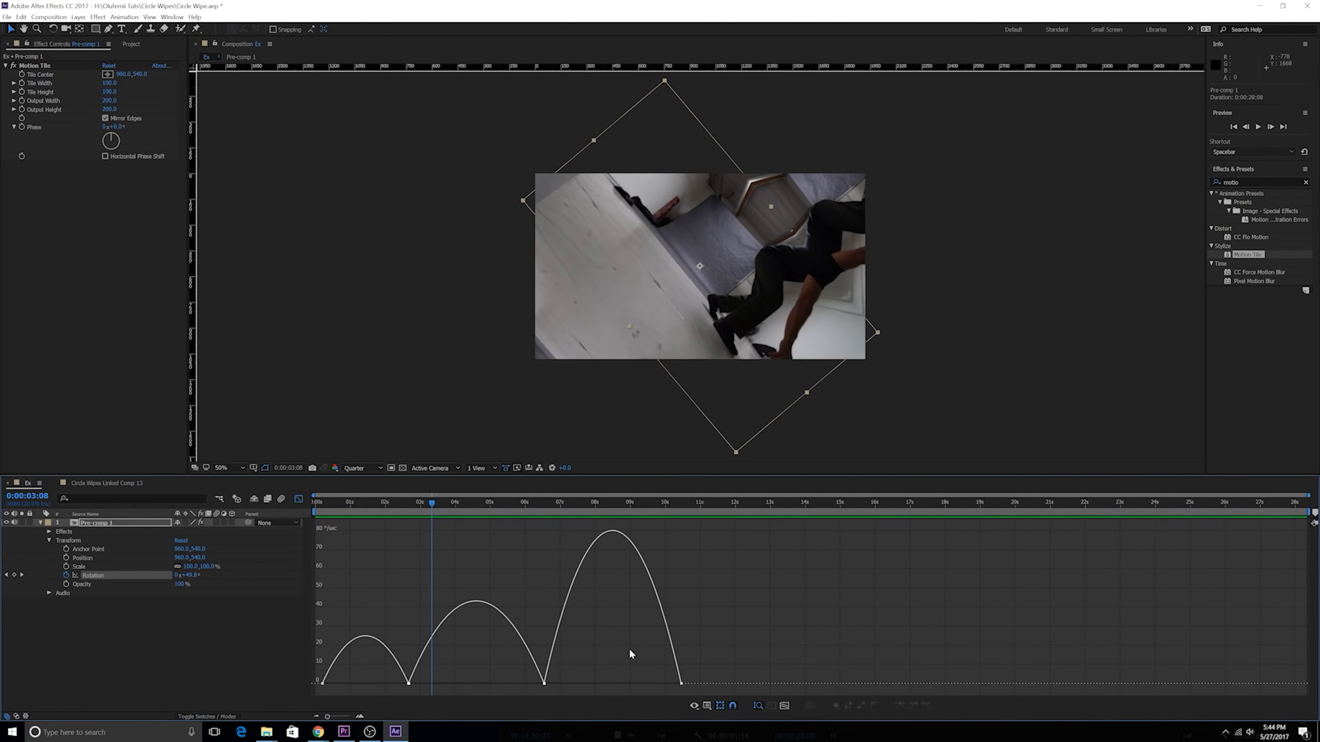
{"action": "left_click", "coordinate": [707, 706]}
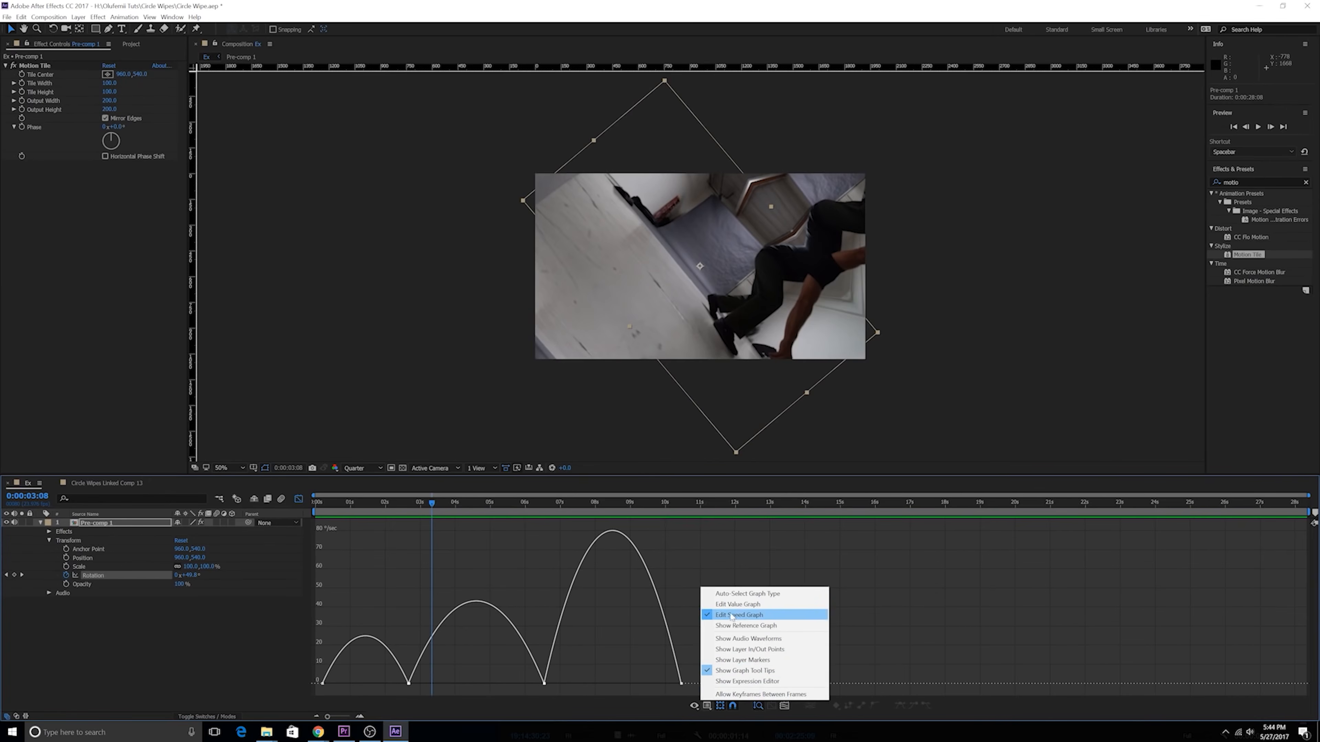
{"action": "left_click", "coordinate": [417, 501]}
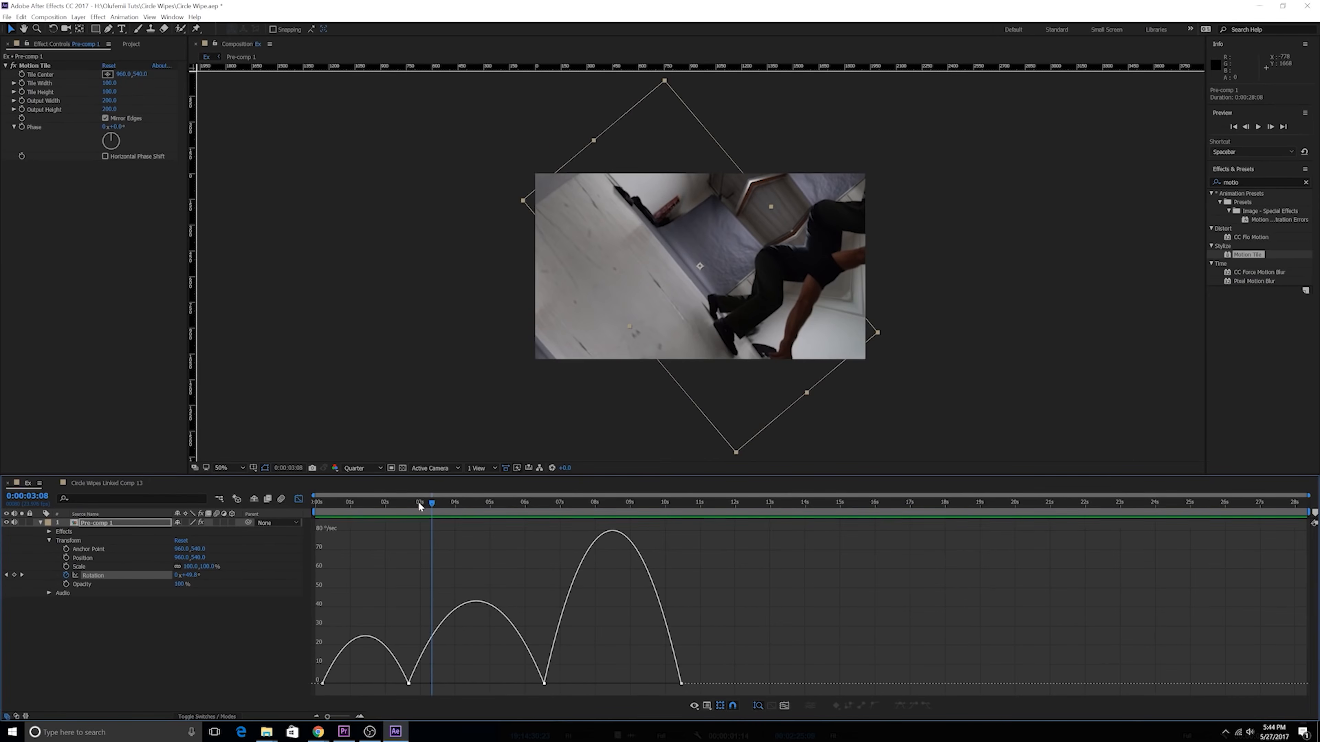
{"action": "left_click_drag", "start_coordinate": [418, 501], "coordinate": [352, 508]}
Step: Lengthen the incoming ease handles of the second, third and fourth Rotation keyframes for early speed peaks, and return to the layer view
{"action": "left_click", "coordinate": [409, 684]}
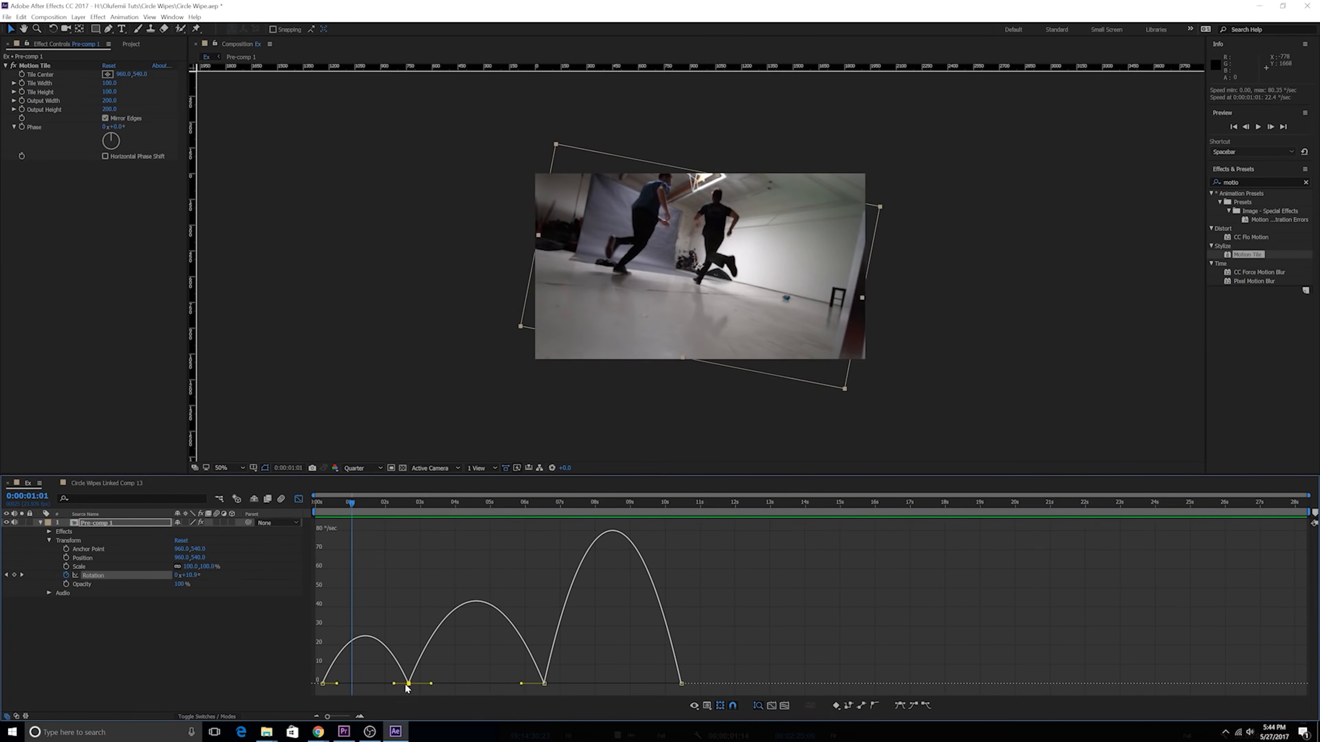
{"action": "left_click_drag", "start_coordinate": [393, 684], "coordinate": [348, 687]}
{"action": "left_click", "coordinate": [543, 684]}
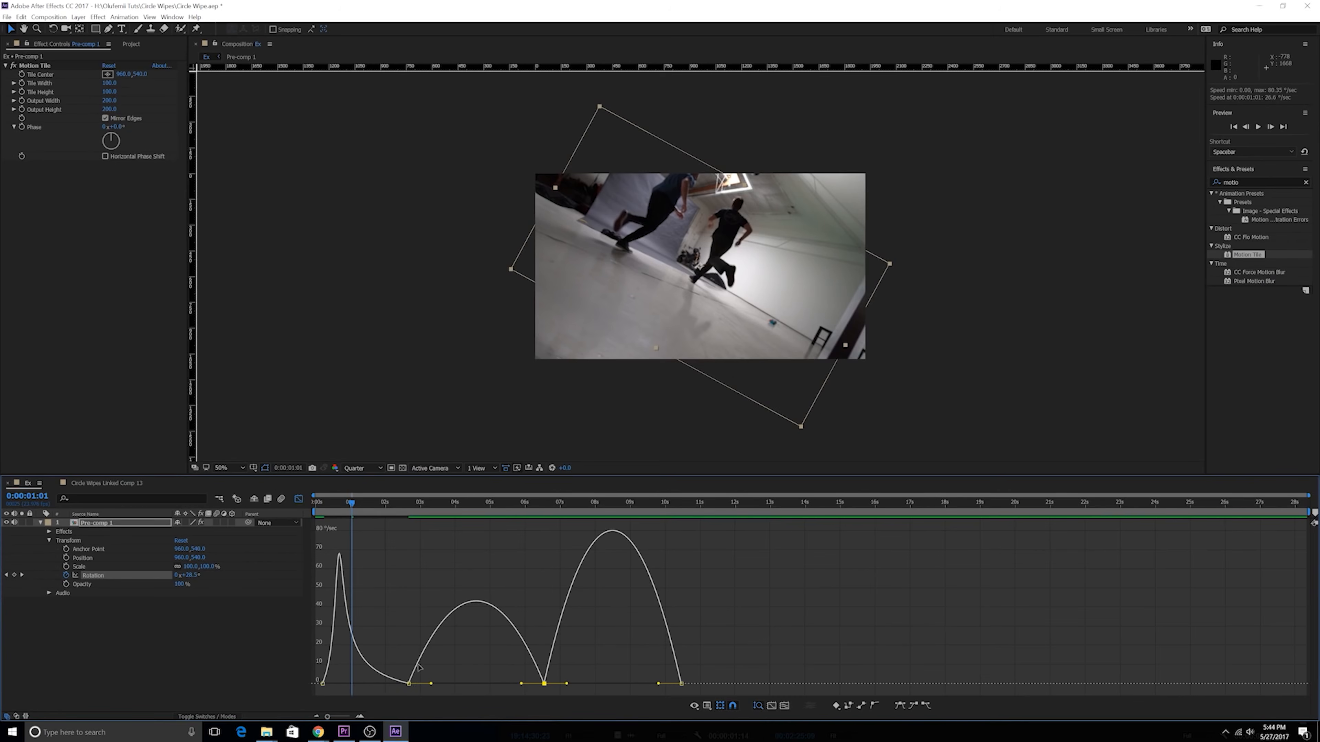
{"action": "left_click_drag", "start_coordinate": [521, 684], "coordinate": [454, 677]}
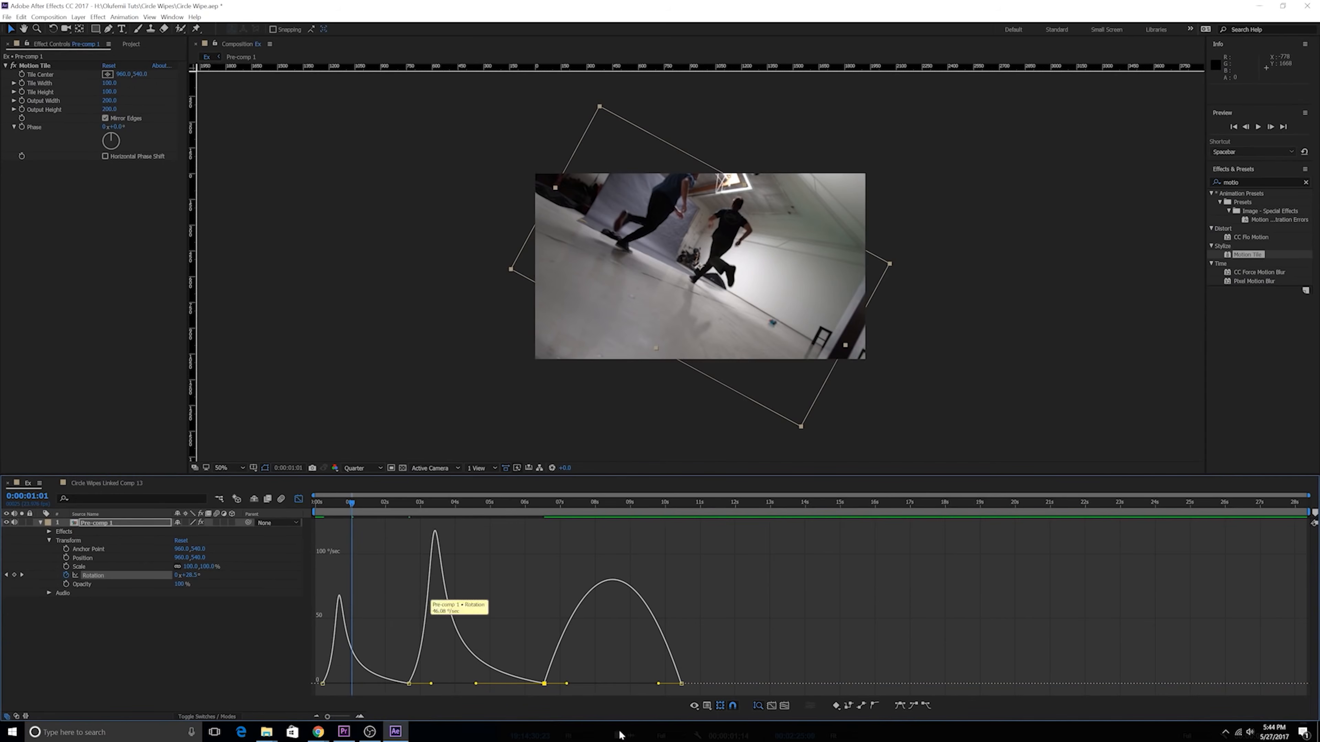
{"action": "left_click_drag", "start_coordinate": [657, 685], "coordinate": [612, 684]}
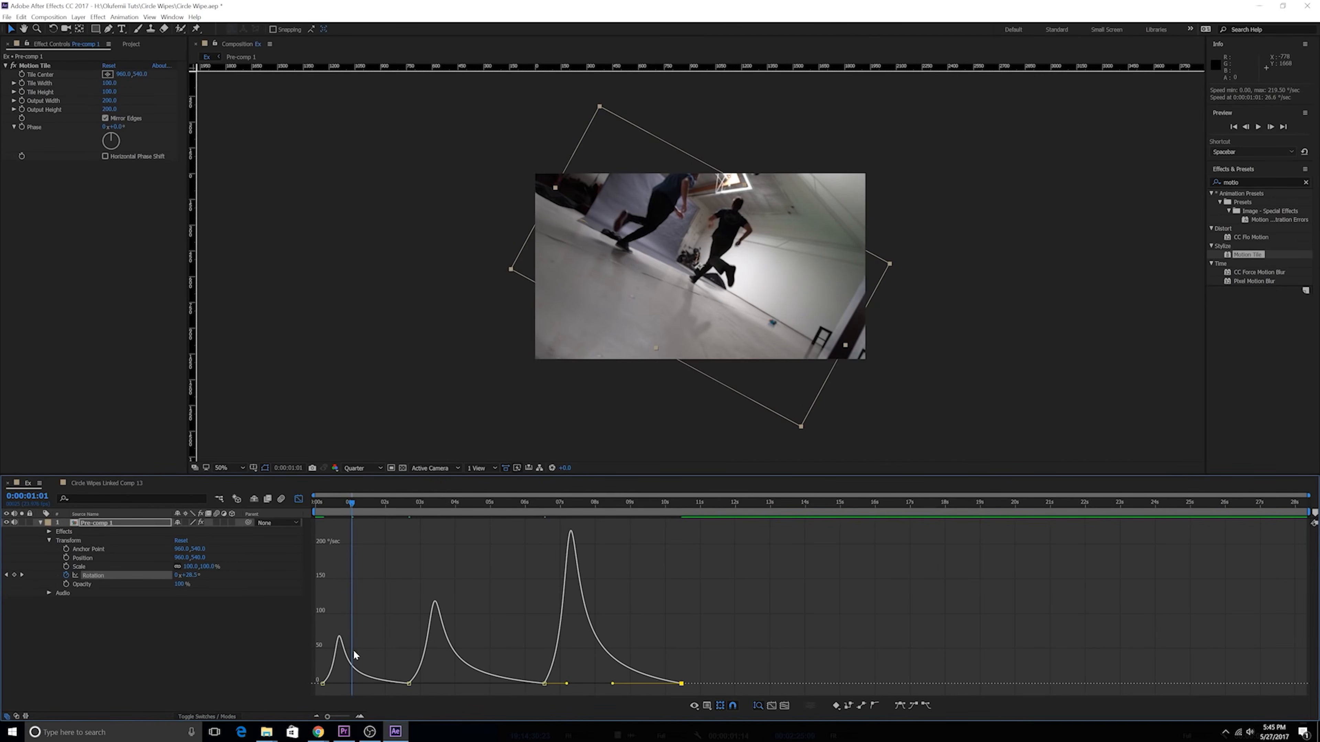
{"action": "left_click", "coordinate": [298, 499]}
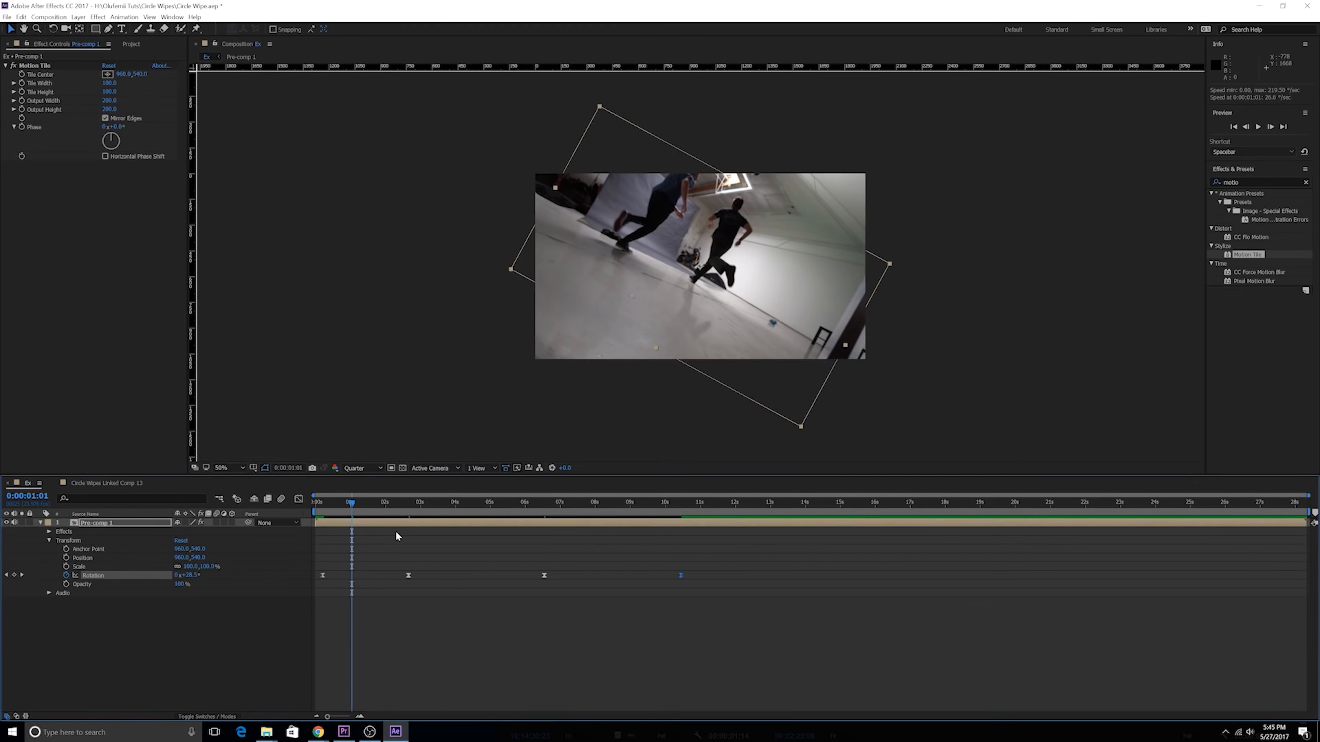
Step: Play the composition from the beginning to review the reshaped rotation speed
{"action": "key", "text": "Home"}
{"action": "key", "text": "space"}
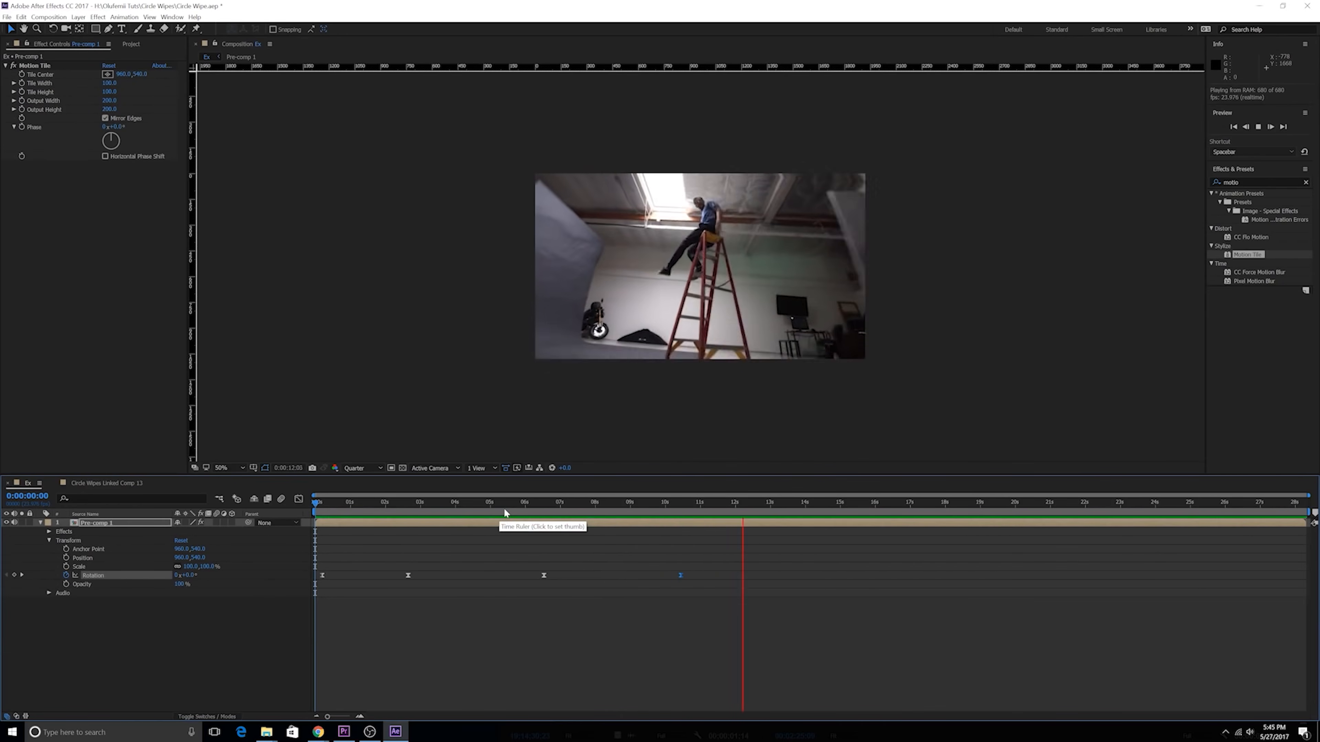
{"action": "key", "text": "space"}
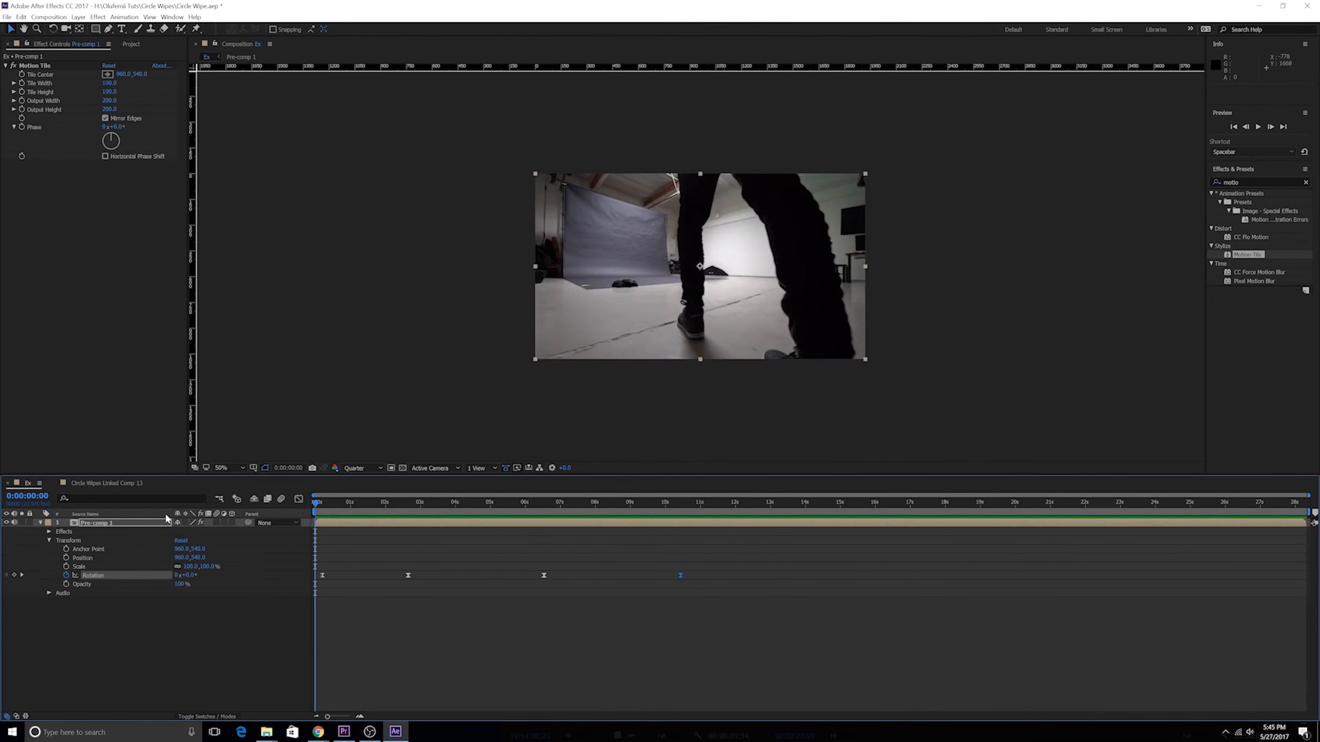
{"action": "key", "text": "space"}
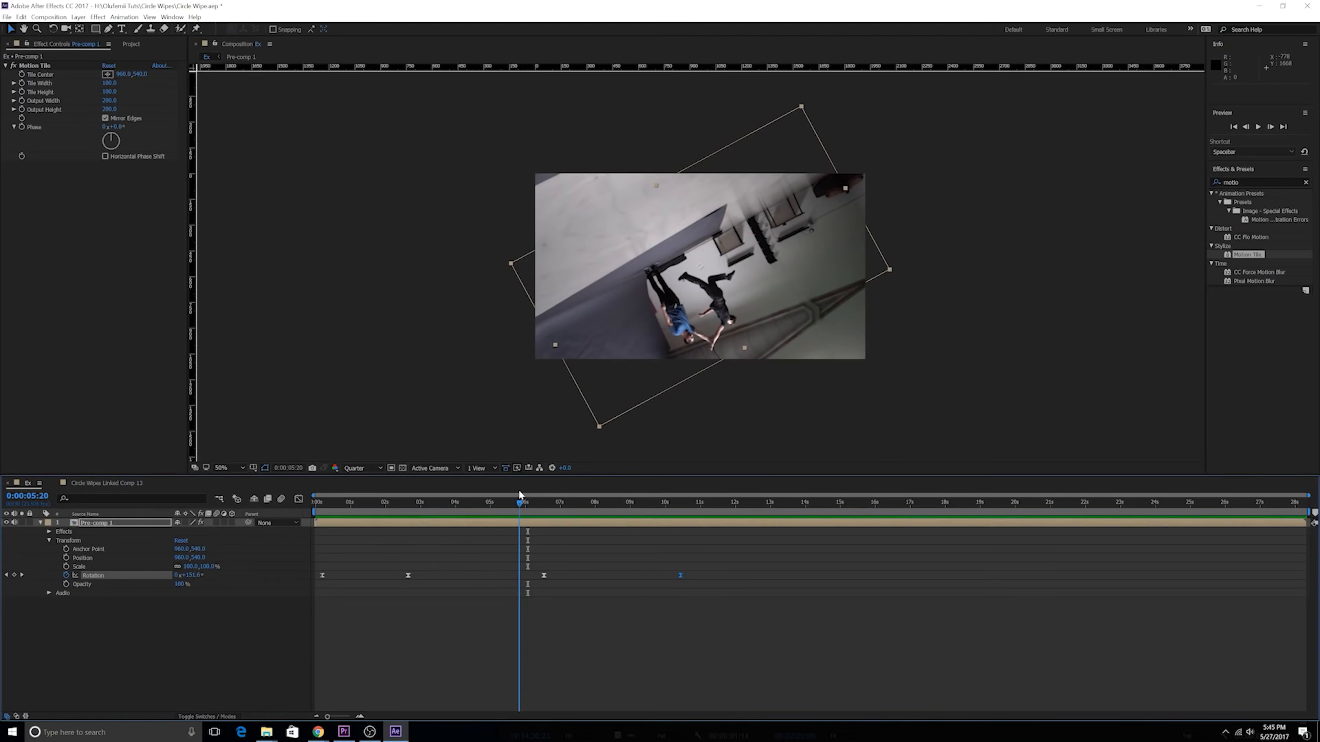
Step: Duplicate Pre-comp 1 and trim the upper copy to a four-frame piece starting at 0:00:05:20
{"action": "left_click_drag", "start_coordinate": [524, 495], "coordinate": [518, 495]}
{"action": "left_click", "coordinate": [526, 523]}
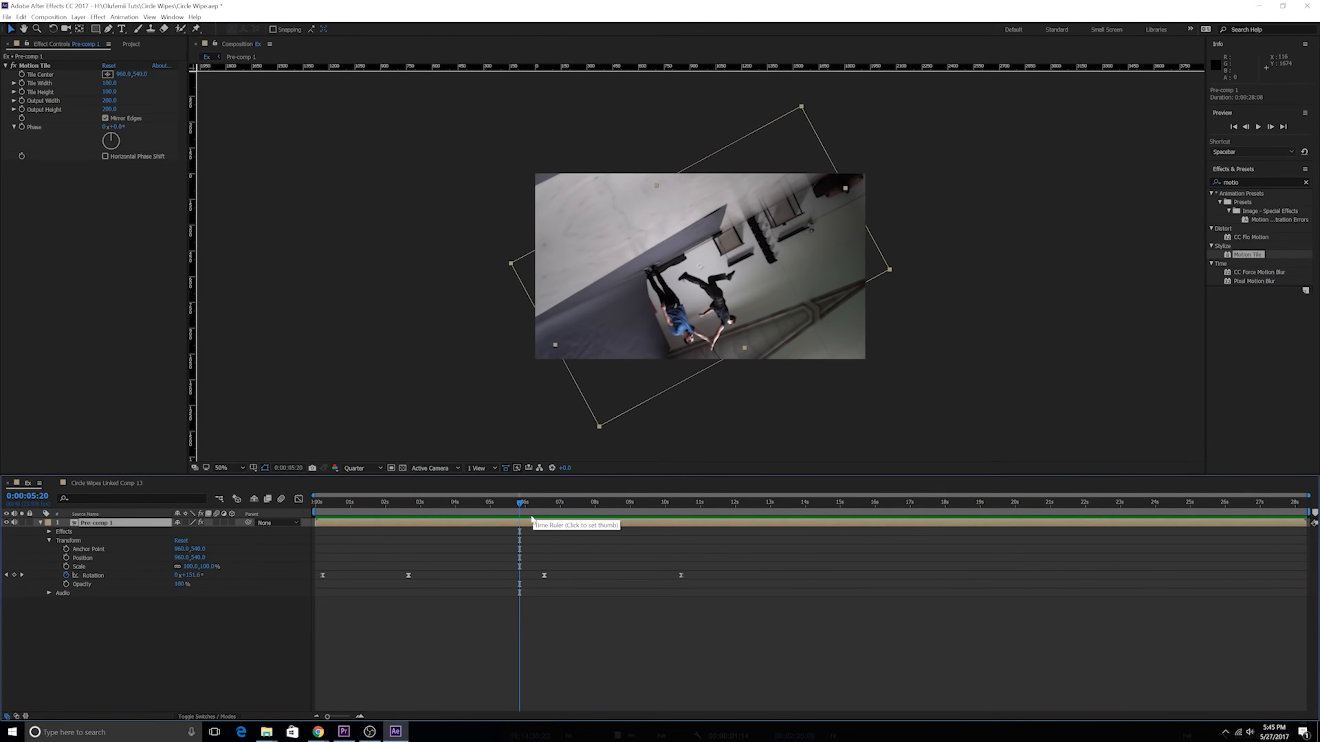
{"action": "key", "text": "ctrl+d"}
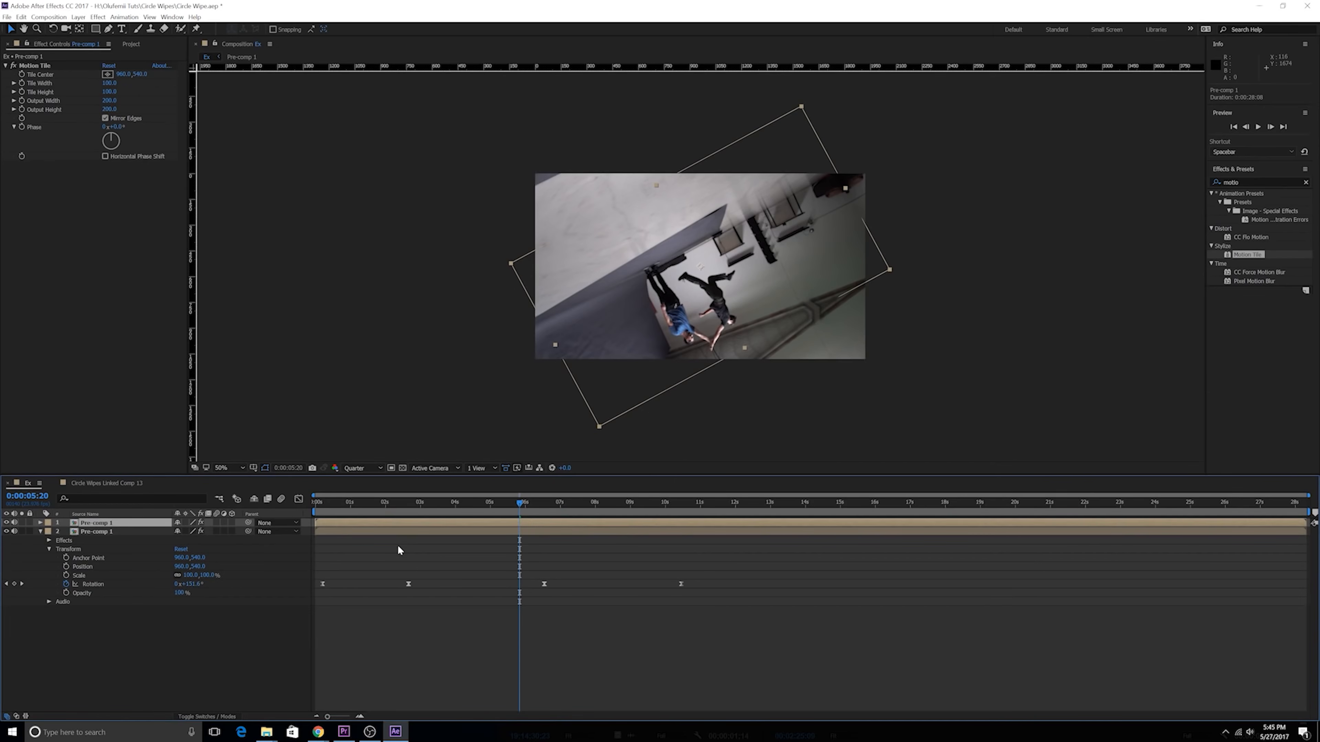
{"action": "left_click_drag", "start_coordinate": [517, 501], "coordinate": [525, 528]}
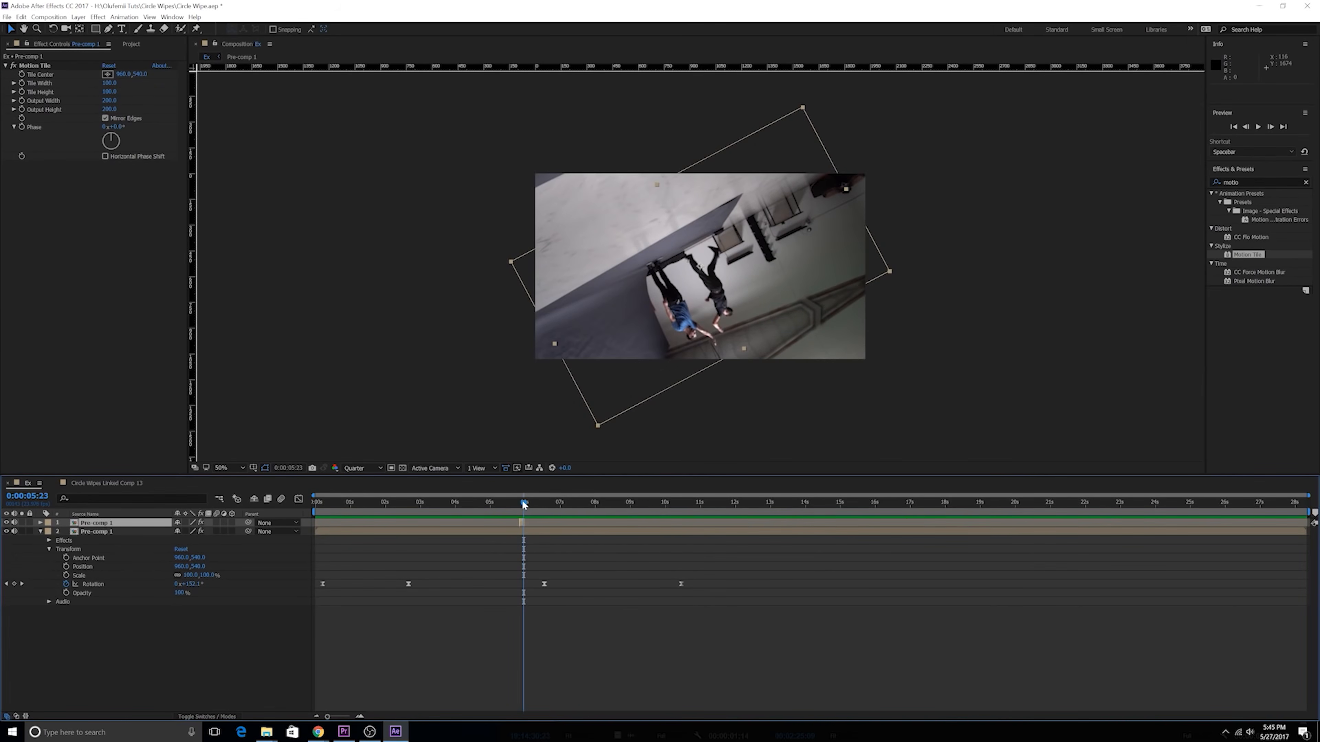
Step: Add the expression wiggle(100,40) to the Position property of the short upper Pre-comp 1 layer
{"action": "left_click", "coordinate": [40, 522]}
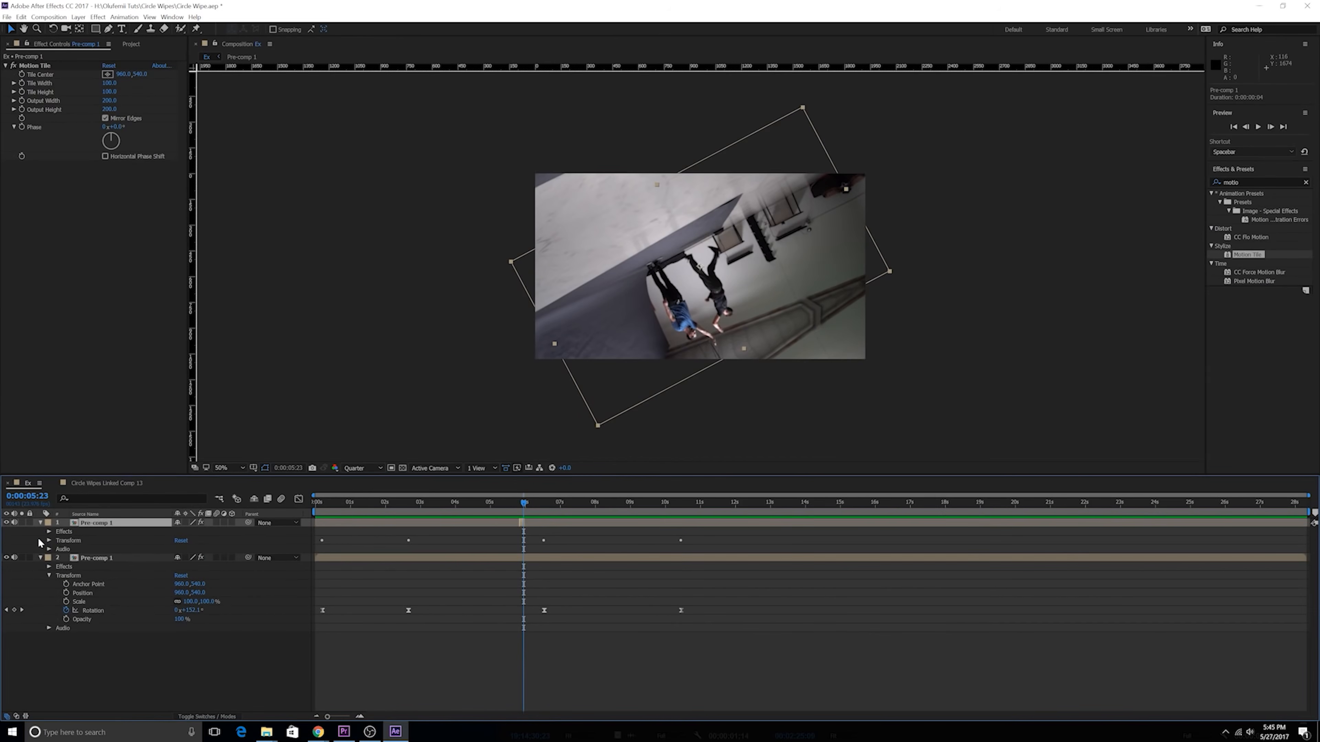
{"action": "left_click", "coordinate": [48, 540]}
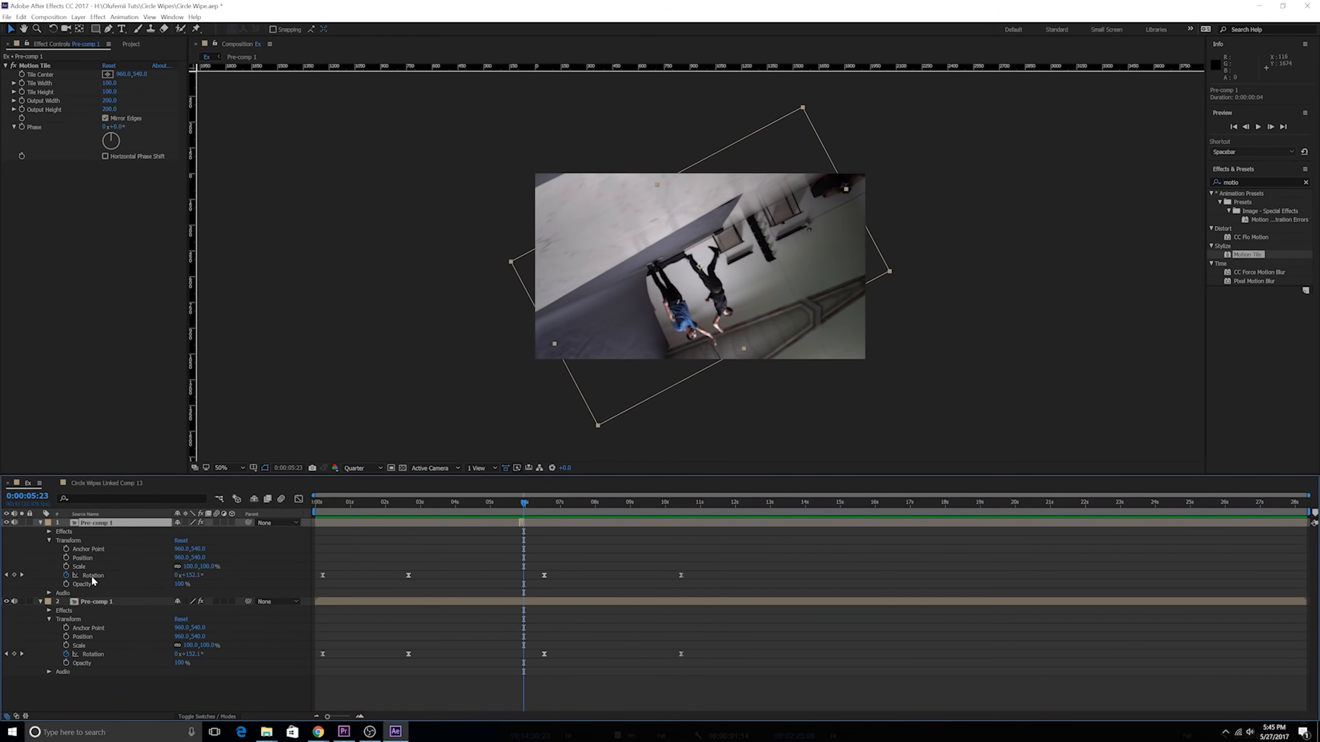
{"action": "left_click", "coordinate": [88, 560]}
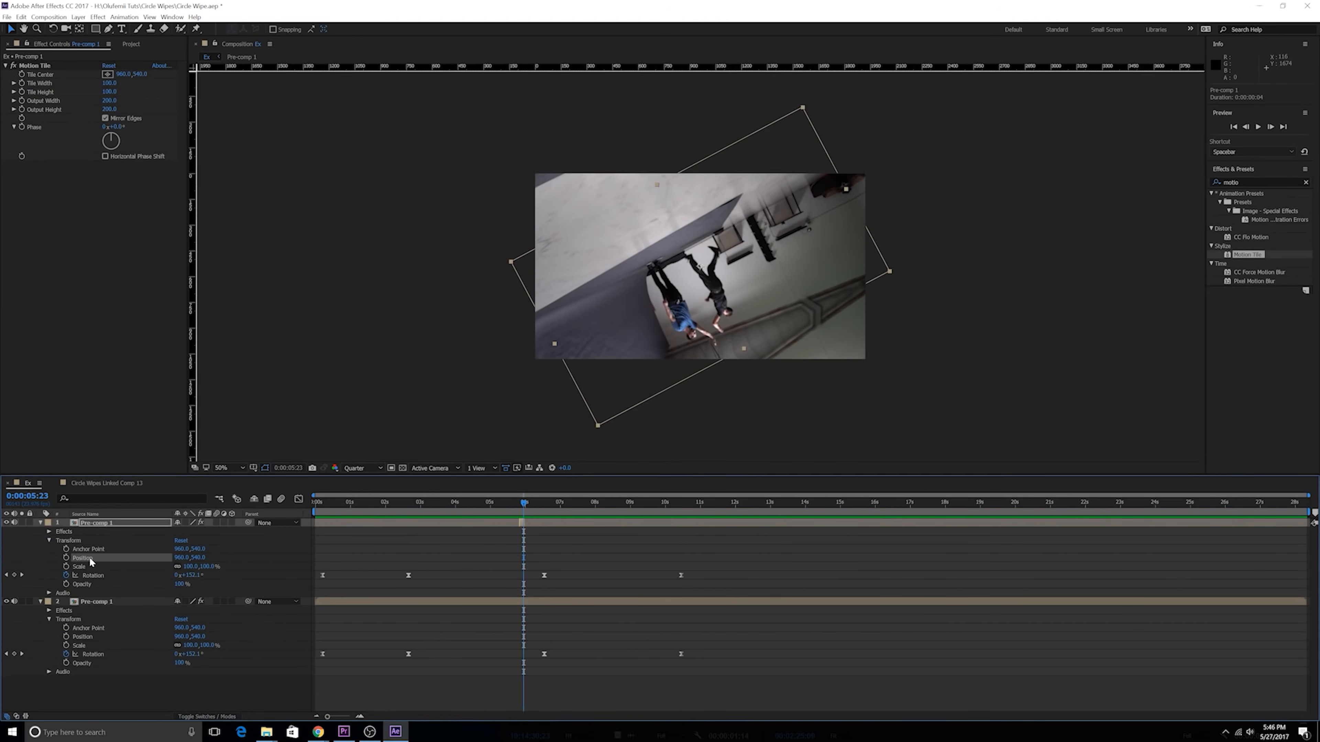
{"action": "left_click", "coordinate": [124, 17]}
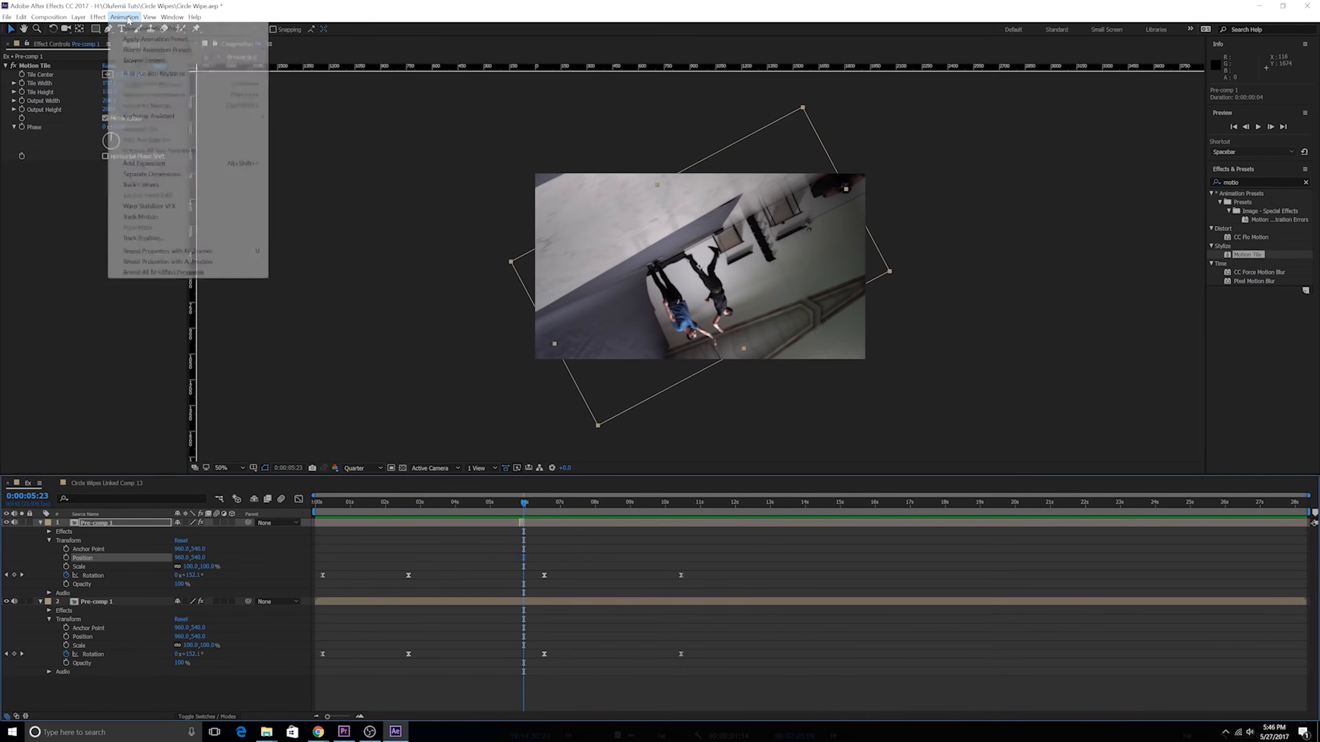
{"action": "left_click", "coordinate": [172, 166]}
{"action": "type", "text": "wiggle(100,10"}
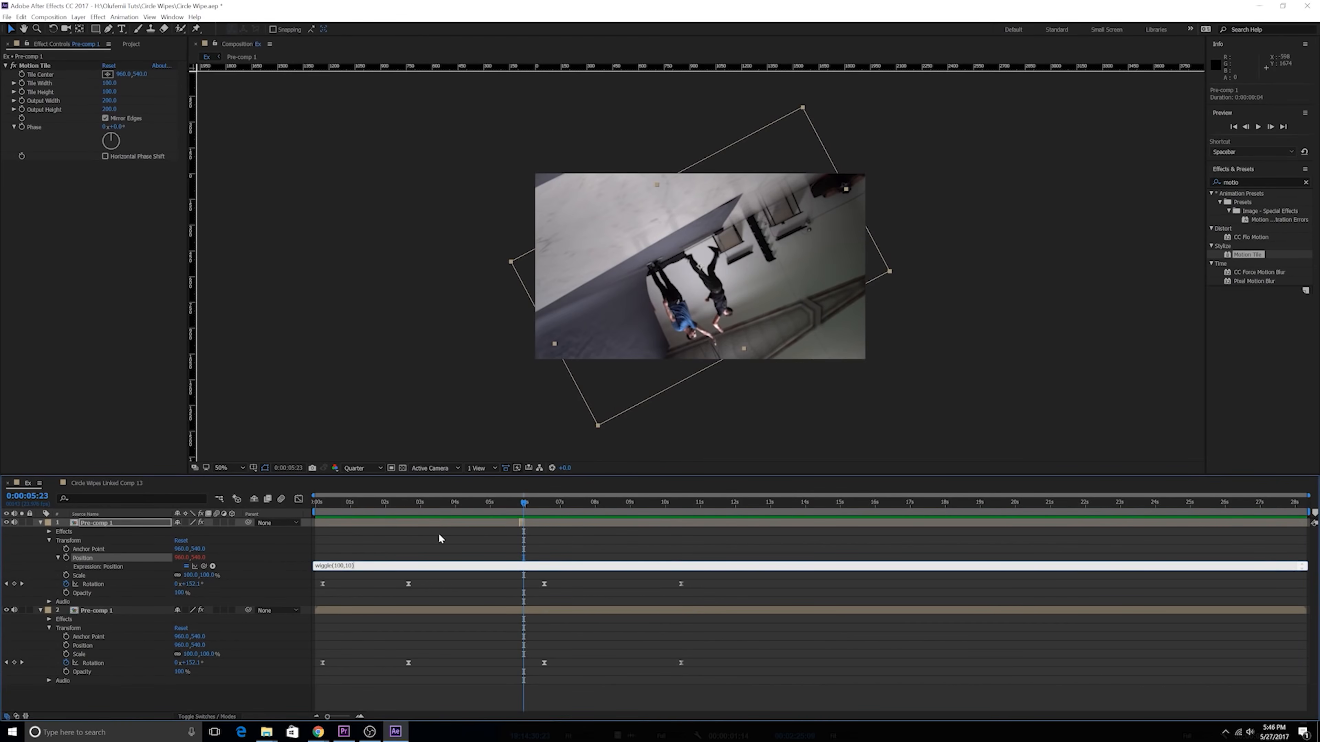
{"action": "key", "text": "ctrl+a"}
{"action": "key", "text": "BackSpace"}
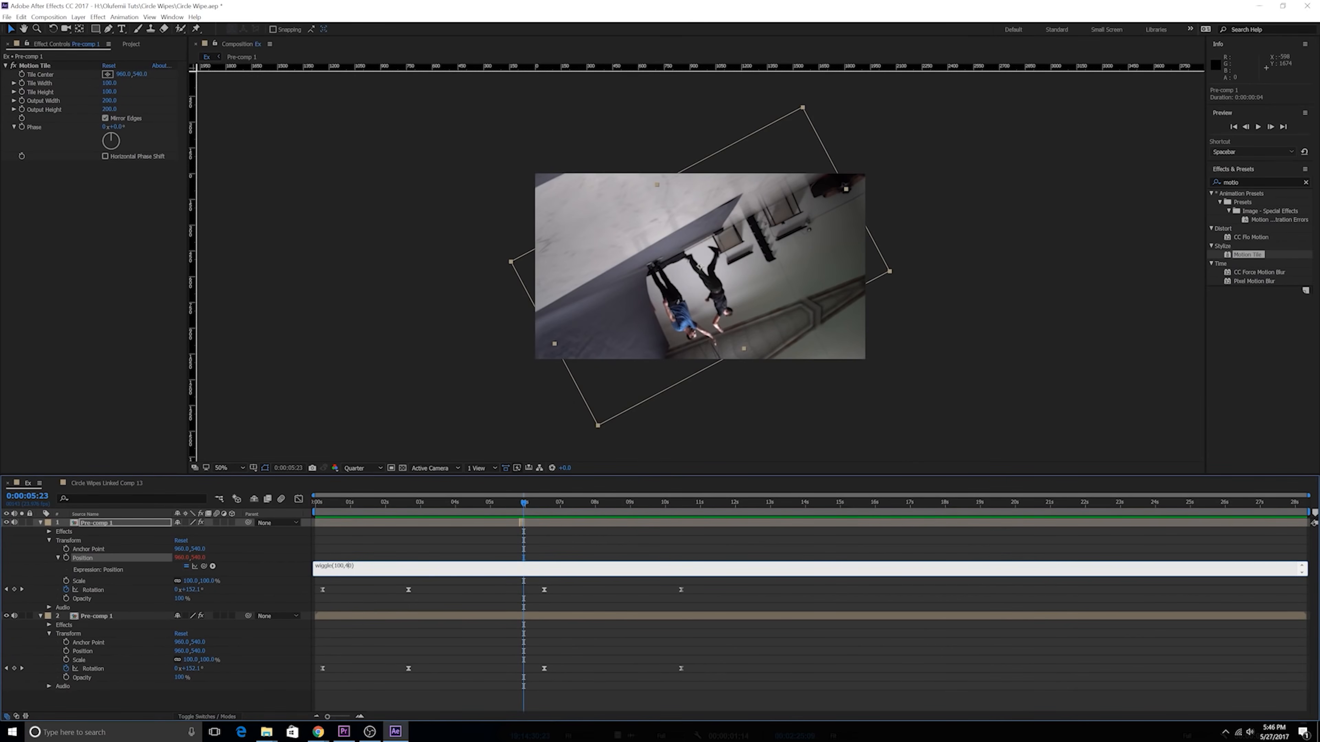
{"action": "left_click", "coordinate": [375, 586]}
Step: Preview the composition from the start and again from 0:00:05:10 to check the position shake
{"action": "left_click_drag", "start_coordinate": [400, 502], "coordinate": [303, 502]}
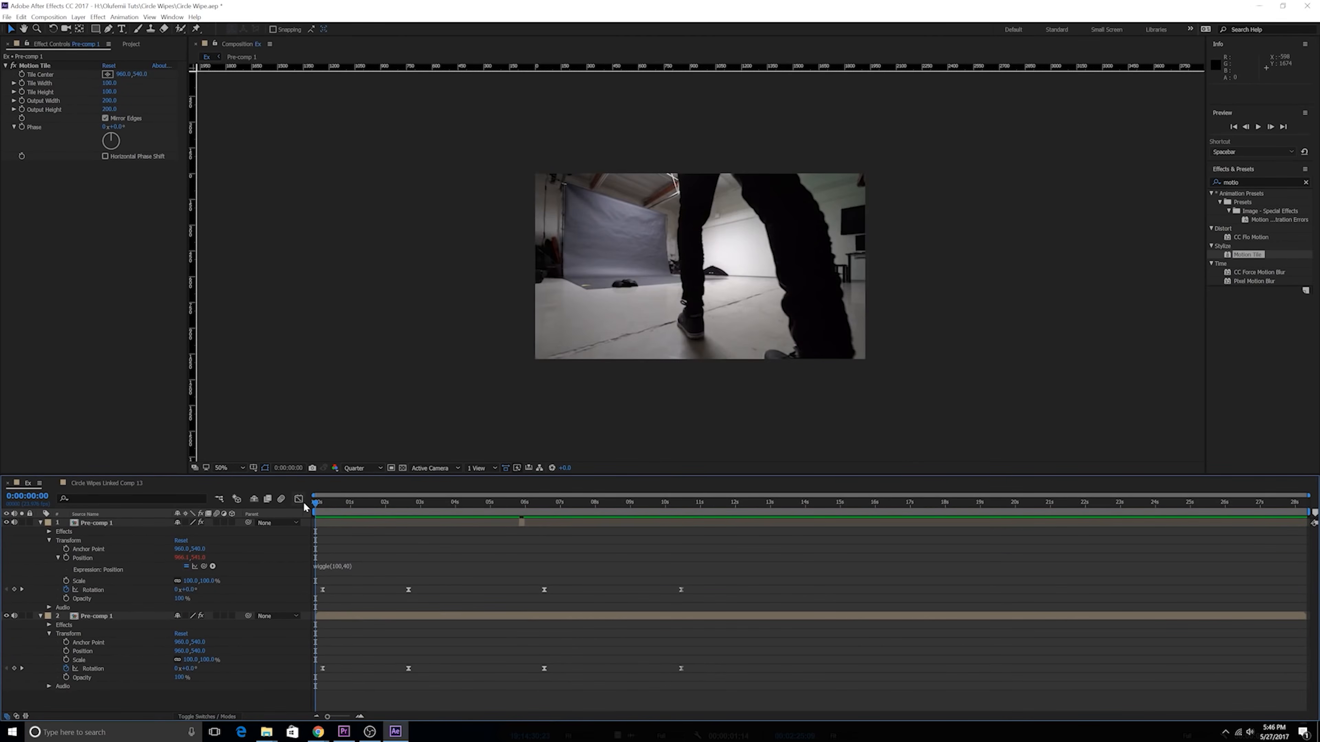
{"action": "key", "text": "space"}
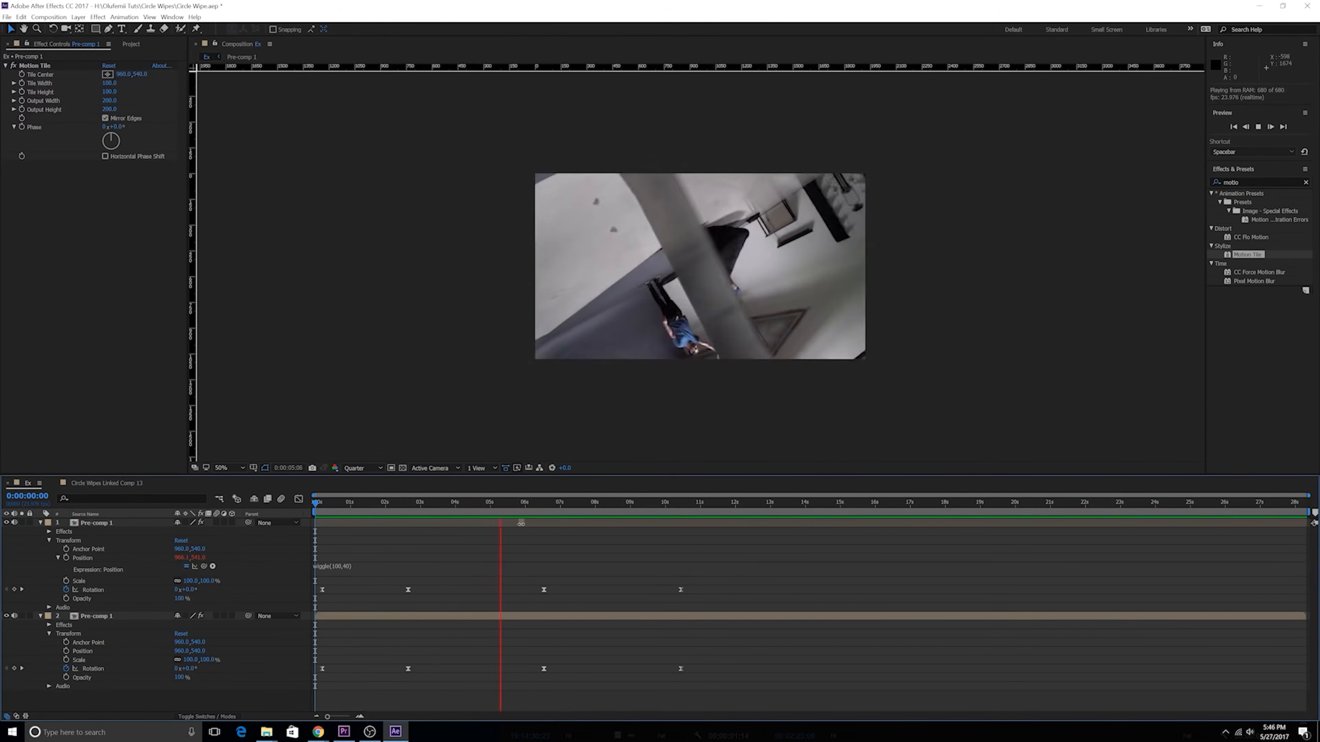
{"action": "left_click", "coordinate": [504, 504]}
{"action": "key", "text": "space"}
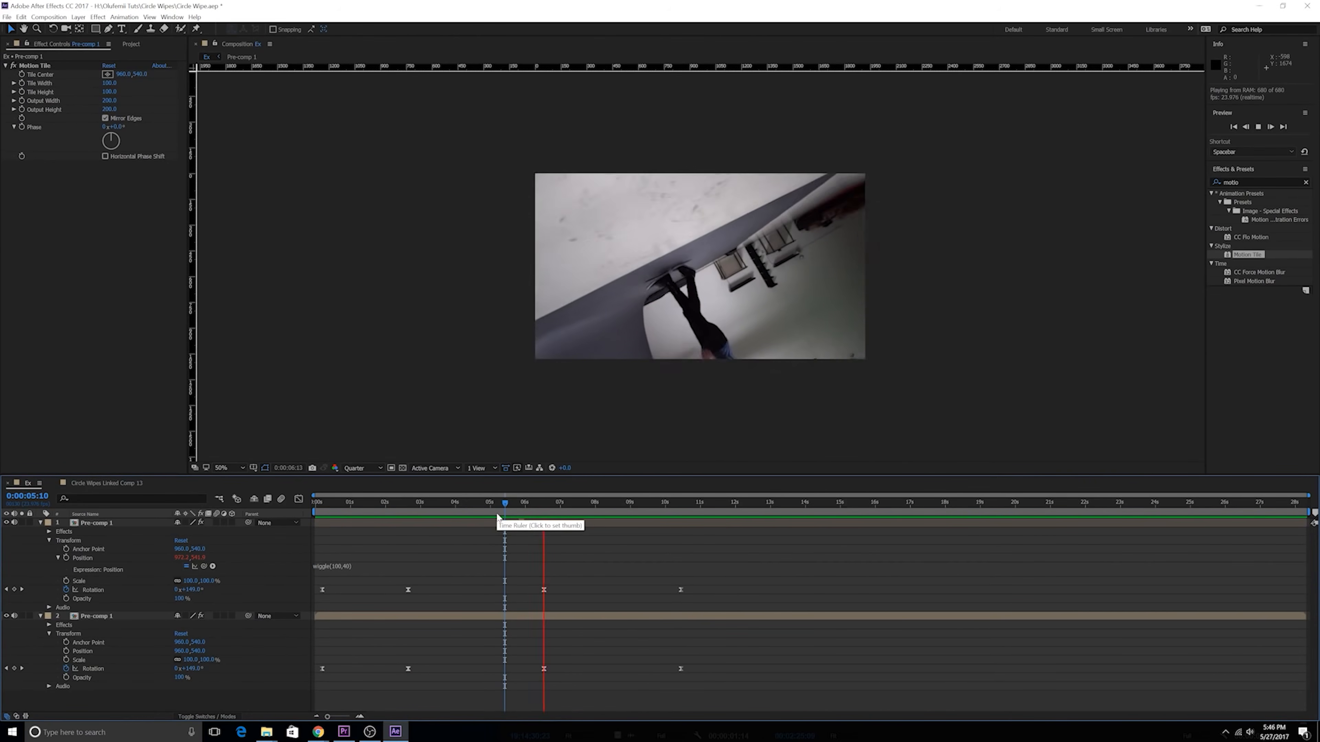